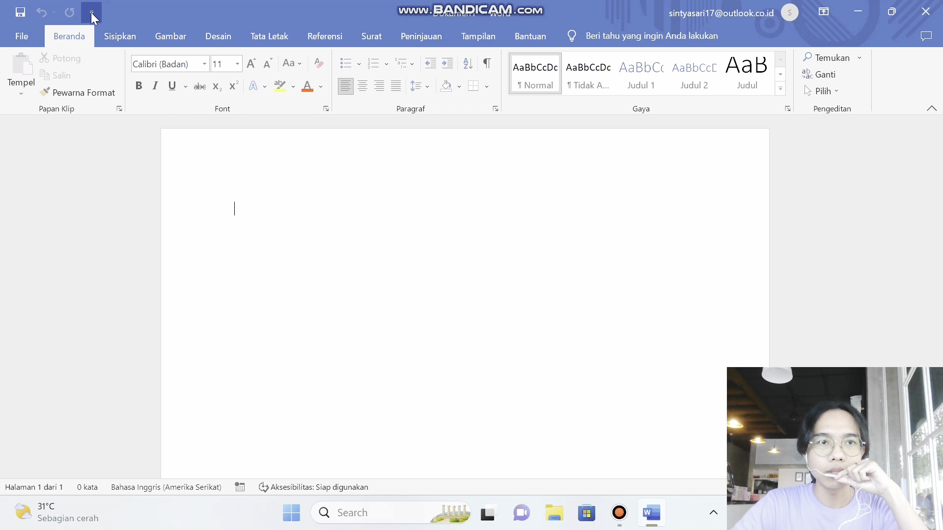
- Open the additional-commands settings for the Quick Access Toolbar and add the File Baru command to it
{"action": "left_click", "coordinate": [91, 13]}
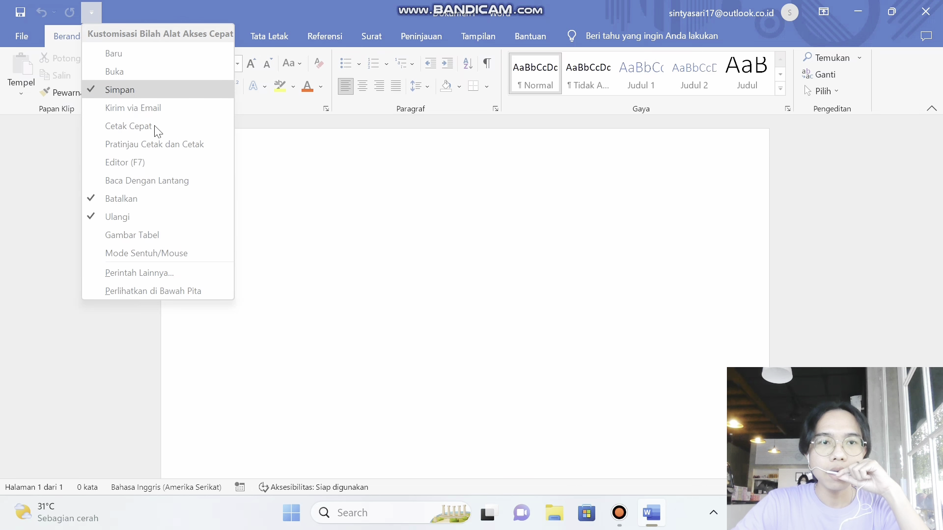
{"action": "left_click", "coordinate": [140, 273]}
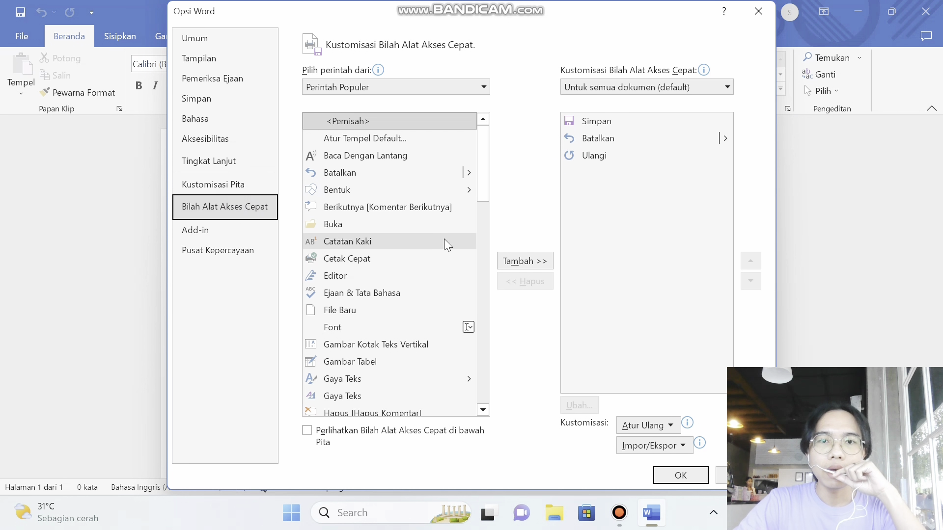
{"action": "left_click_drag", "start_coordinate": [479, 158], "coordinate": [513, 122]}
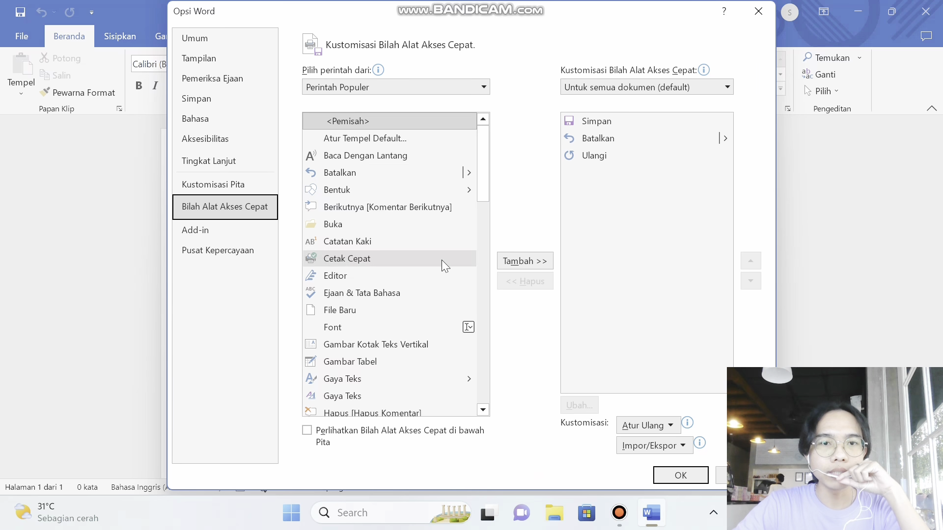
{"action": "left_click_drag", "start_coordinate": [479, 157], "coordinate": [479, 192]}
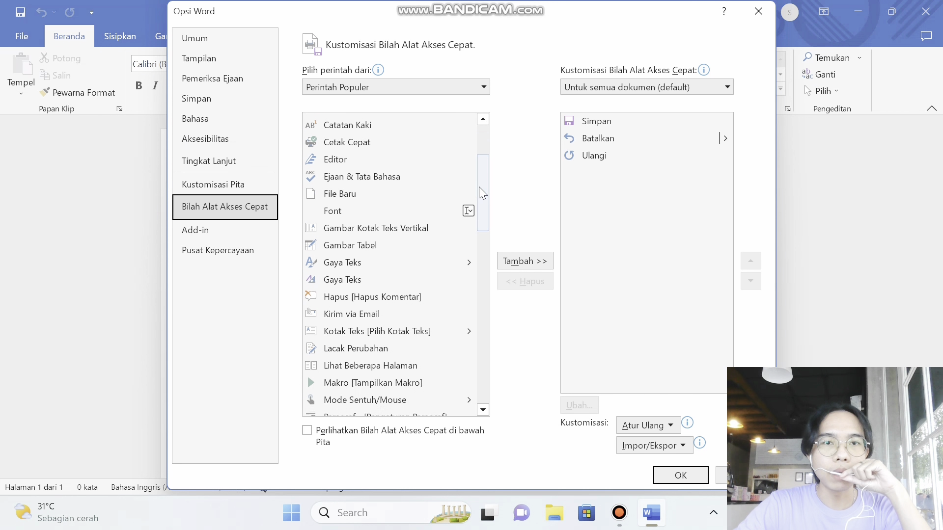
{"action": "left_click", "coordinate": [380, 194]}
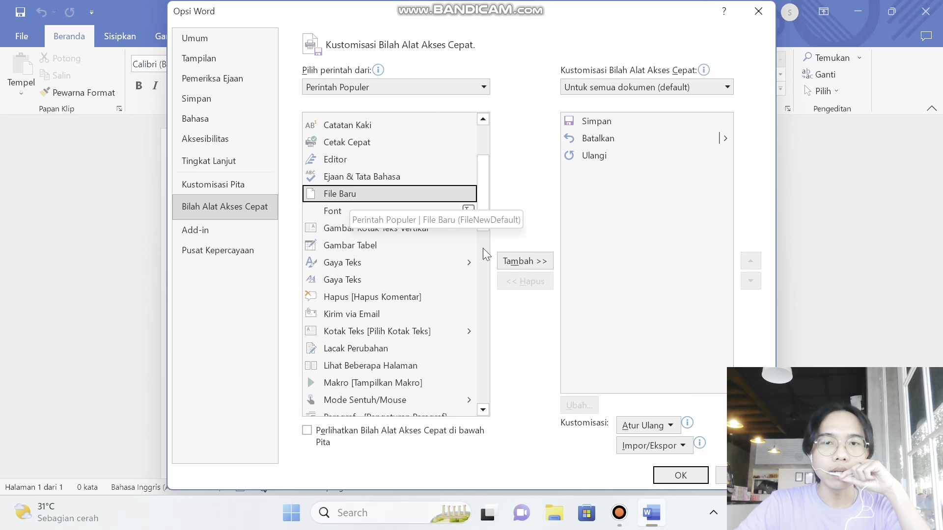
{"action": "left_click", "coordinate": [510, 262]}
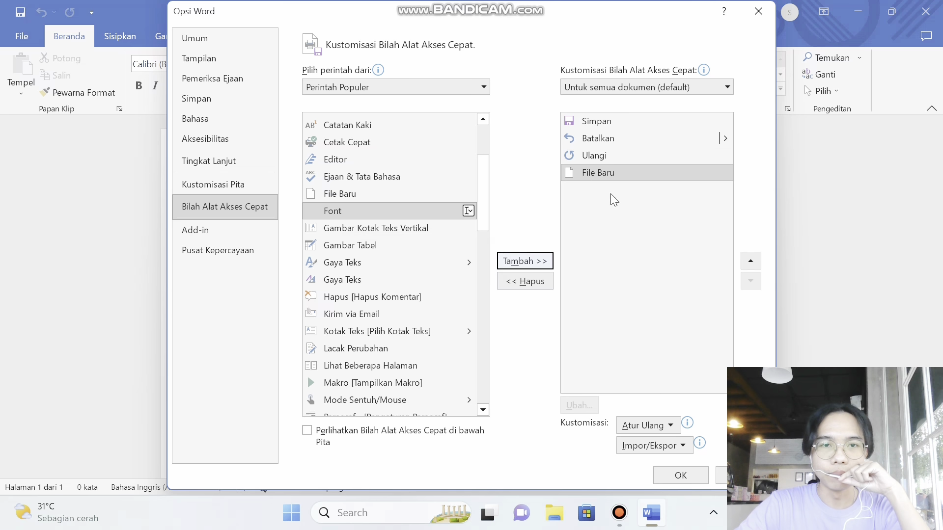
- Add the non-expandable Gaya Teks command and the Salin command to the Quick Access Toolbar, and apply the changes
{"action": "left_click_drag", "start_coordinate": [481, 205], "coordinate": [480, 230]}
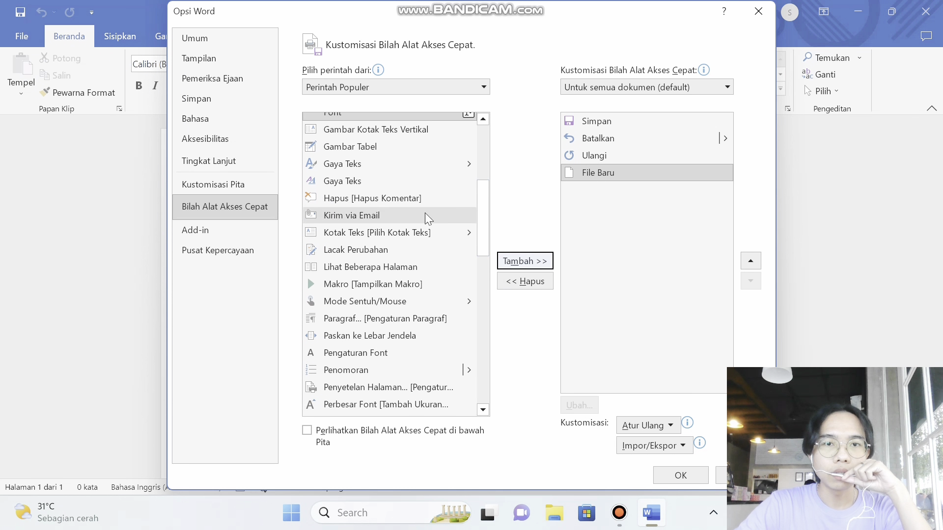
{"action": "left_click", "coordinate": [382, 181]}
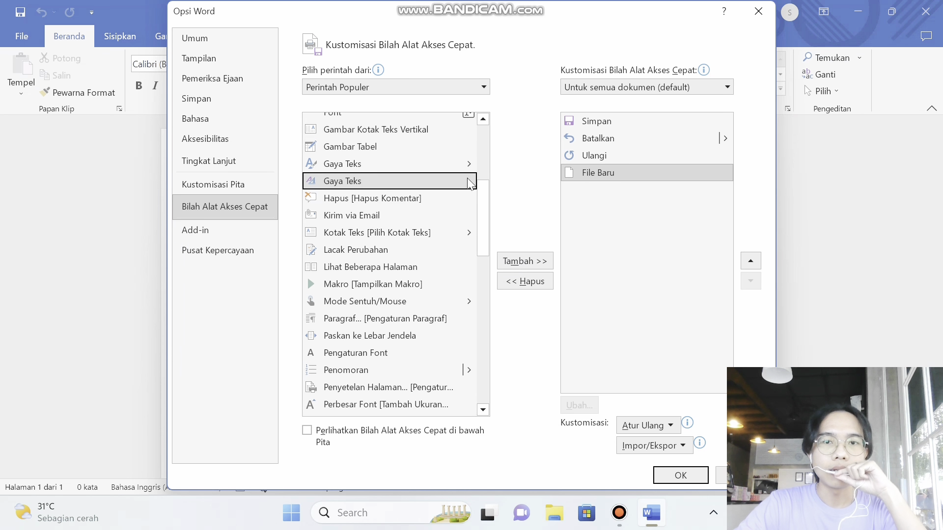
{"action": "left_click", "coordinate": [522, 261]}
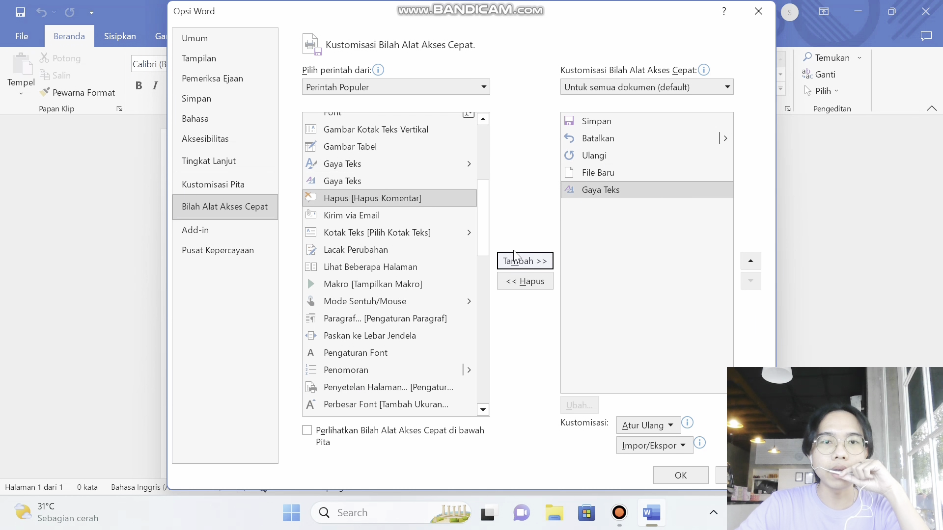
{"action": "left_click_drag", "start_coordinate": [479, 221], "coordinate": [488, 269]}
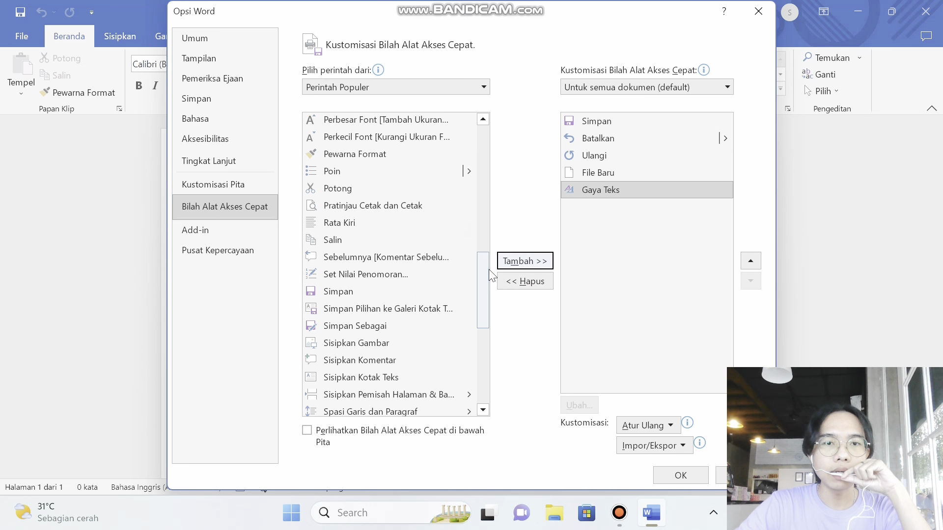
{"action": "left_click", "coordinate": [412, 241]}
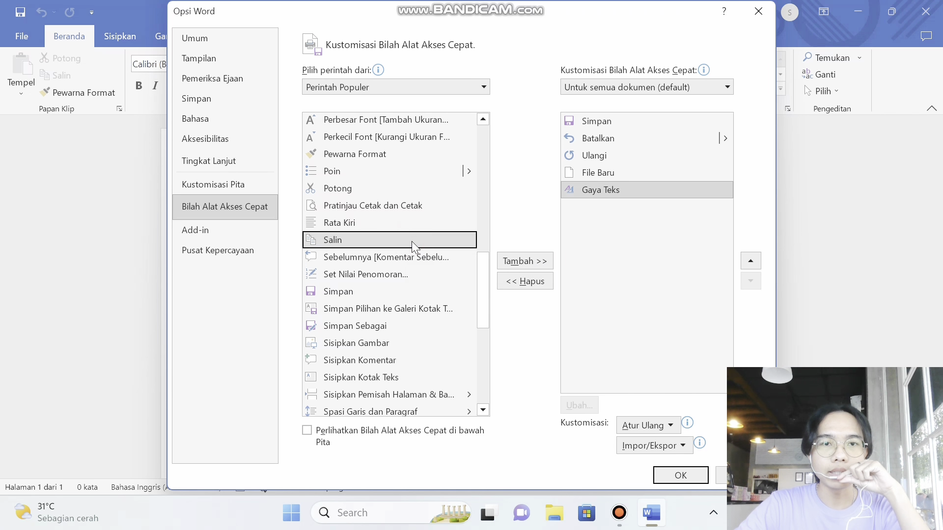
{"action": "left_click", "coordinate": [518, 263]}
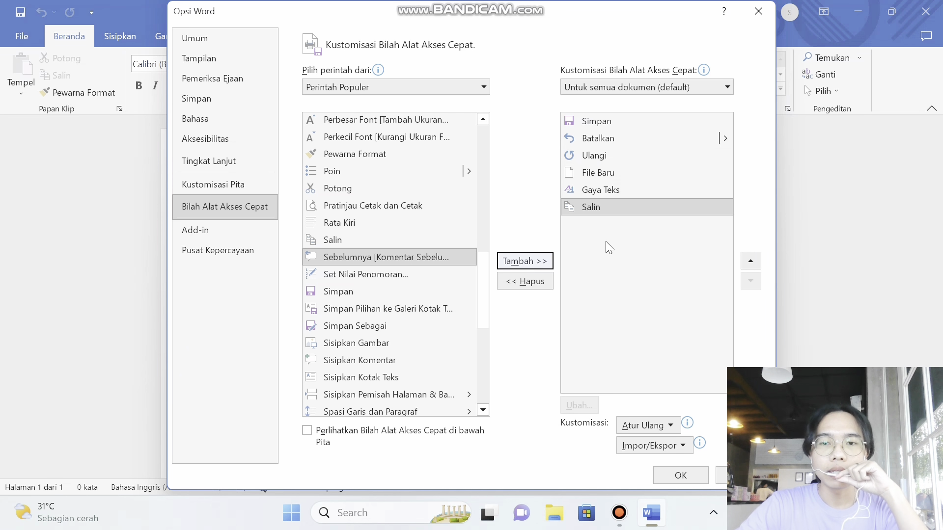
{"action": "left_click", "coordinate": [682, 480]}
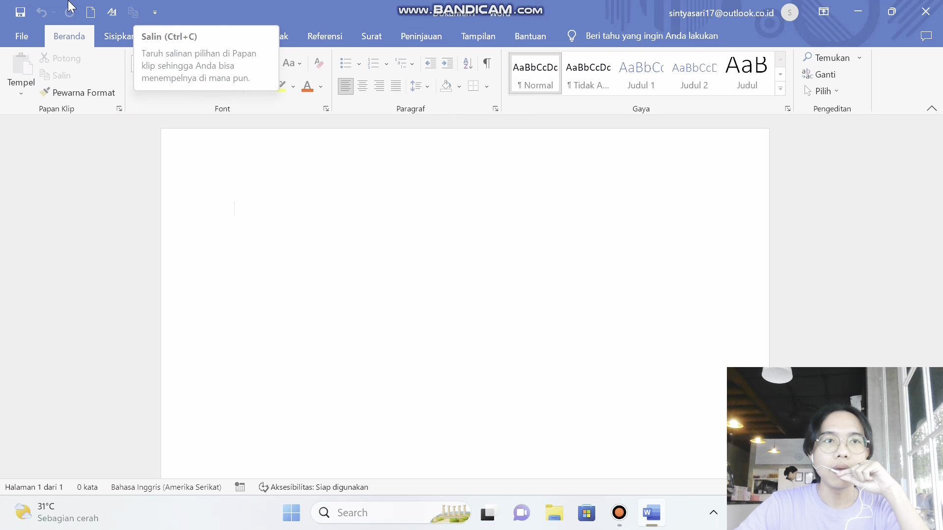
{"action": "left_click", "coordinate": [27, 39]}
{"action": "left_click", "coordinate": [24, 40]}
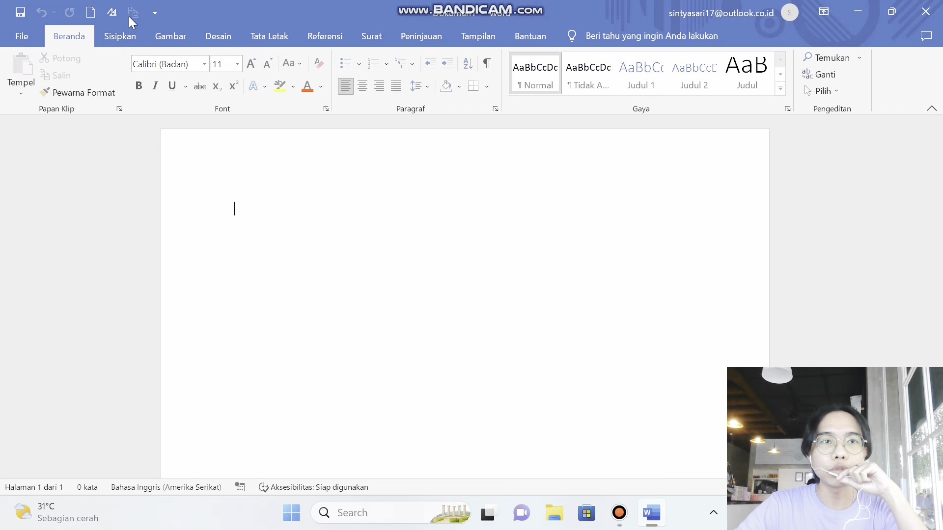
{"action": "left_click", "coordinate": [155, 14]}
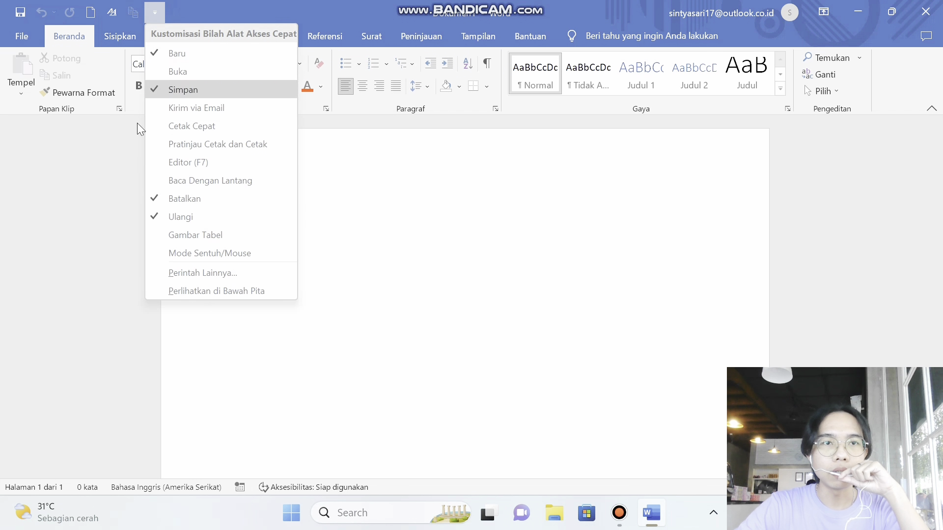
{"action": "left_click", "coordinate": [109, 157]}
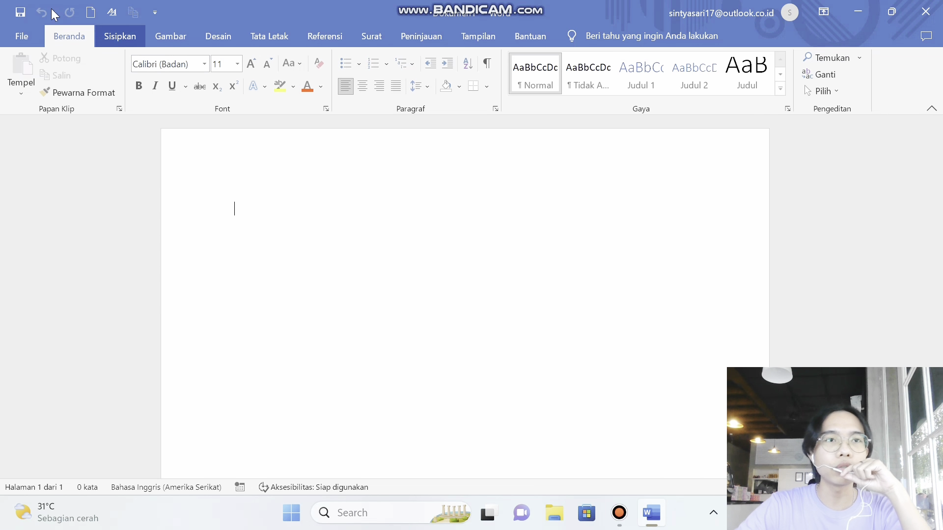
- Remove the File Baru, Gaya Teks and Salin commands from the Quick Access Toolbar and apply the changes
{"action": "left_click", "coordinate": [155, 13]}
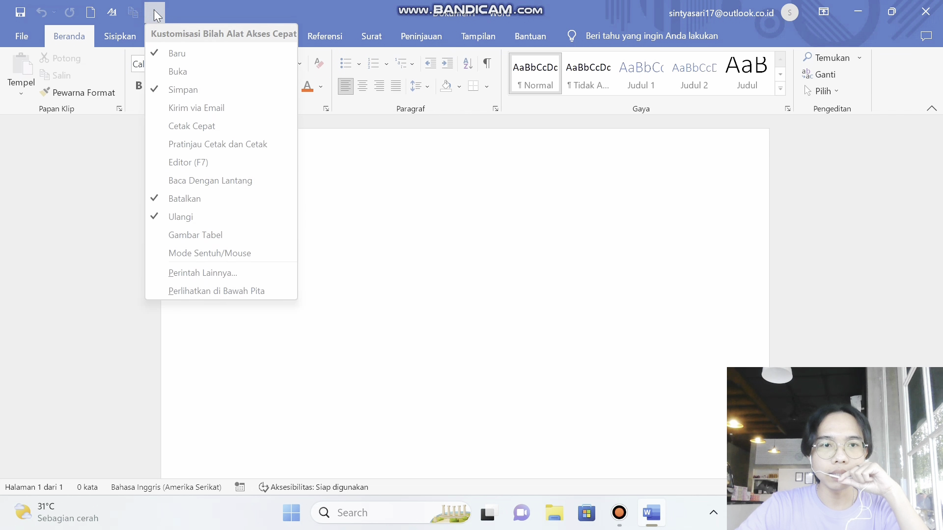
{"action": "left_click", "coordinate": [179, 273]}
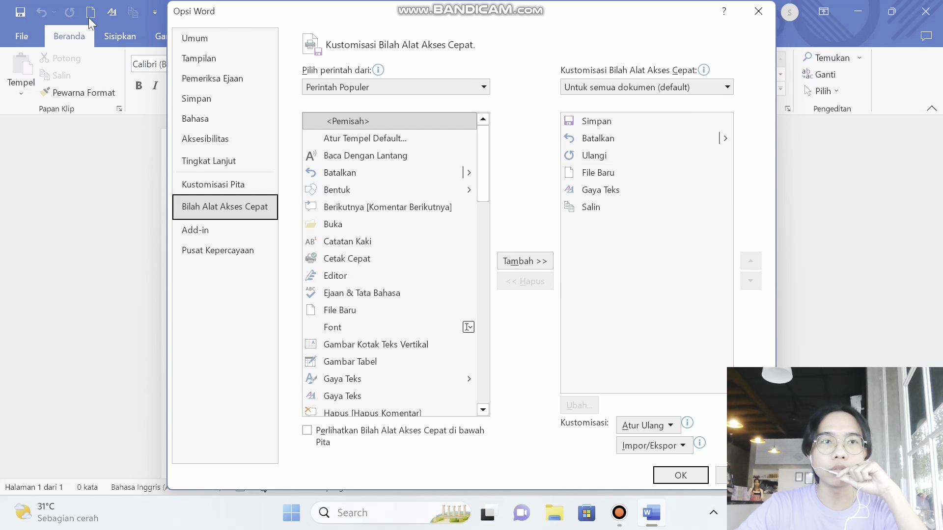
{"action": "left_click", "coordinate": [622, 172]}
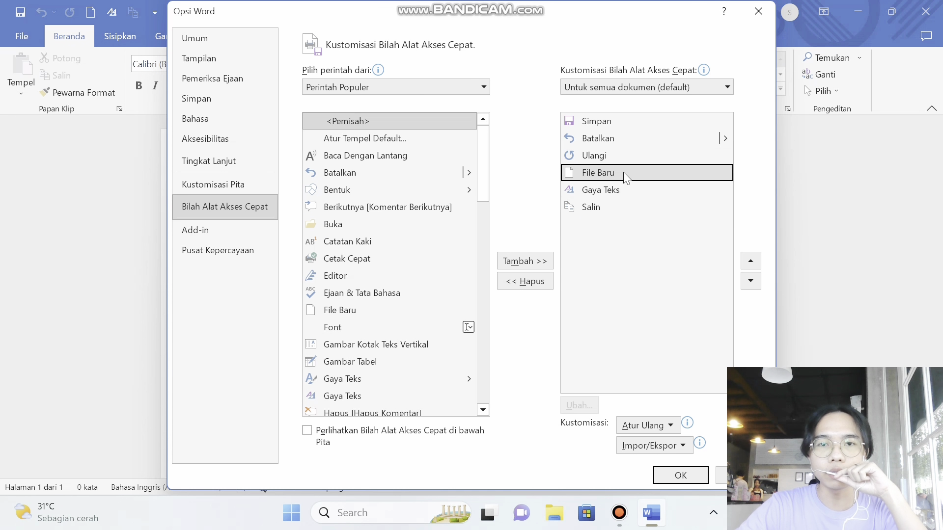
{"action": "left_click", "coordinate": [541, 289]}
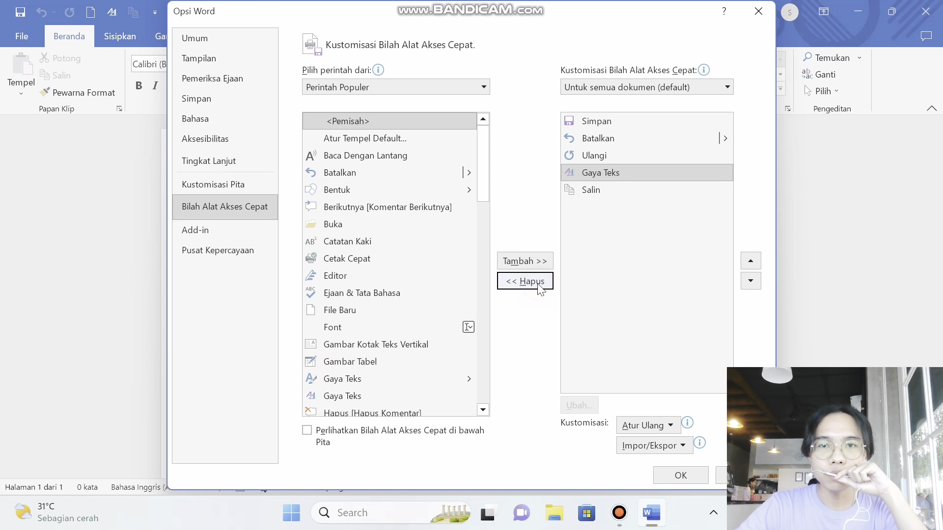
{"action": "left_click", "coordinate": [614, 175]}
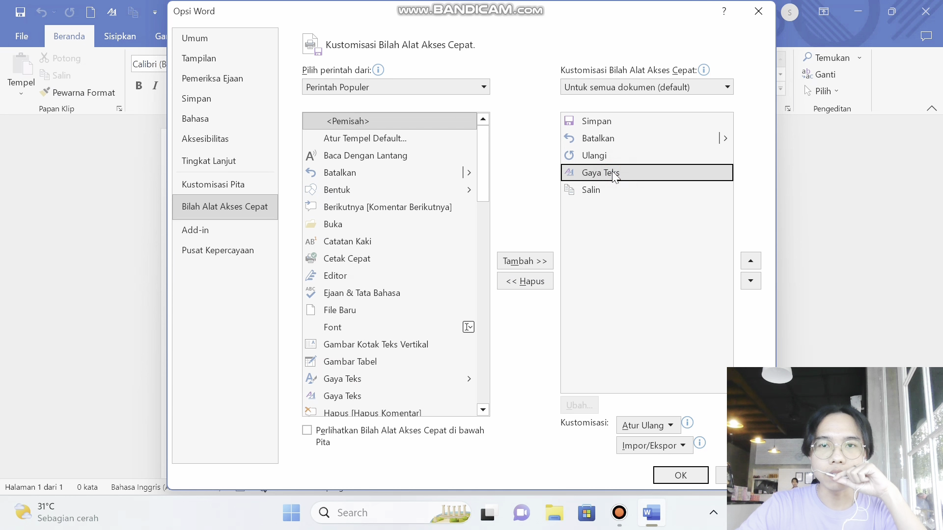
{"action": "left_click", "coordinate": [525, 282]}
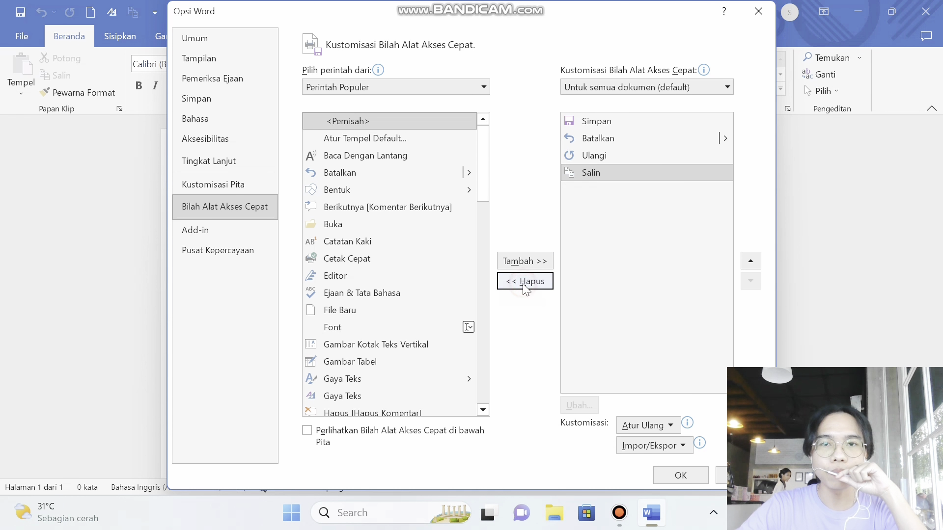
{"action": "left_click", "coordinate": [597, 178]}
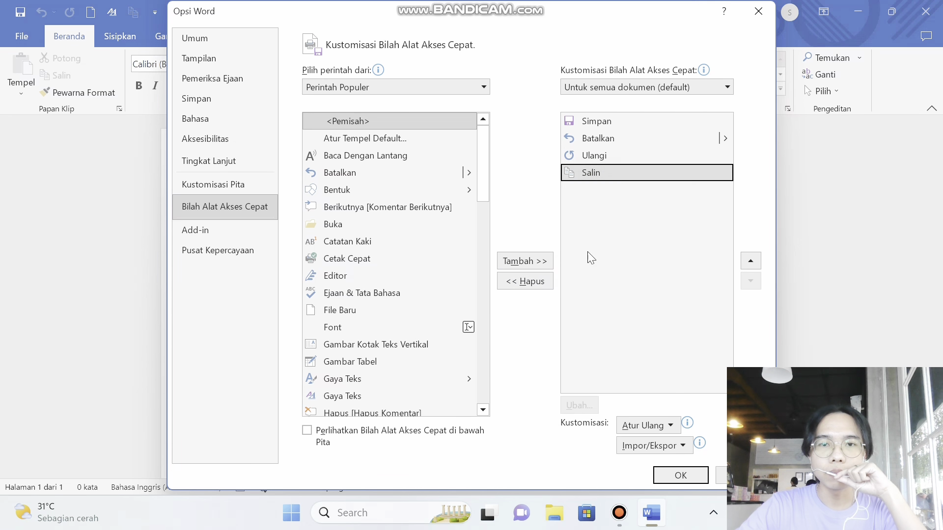
{"action": "left_click", "coordinate": [532, 281]}
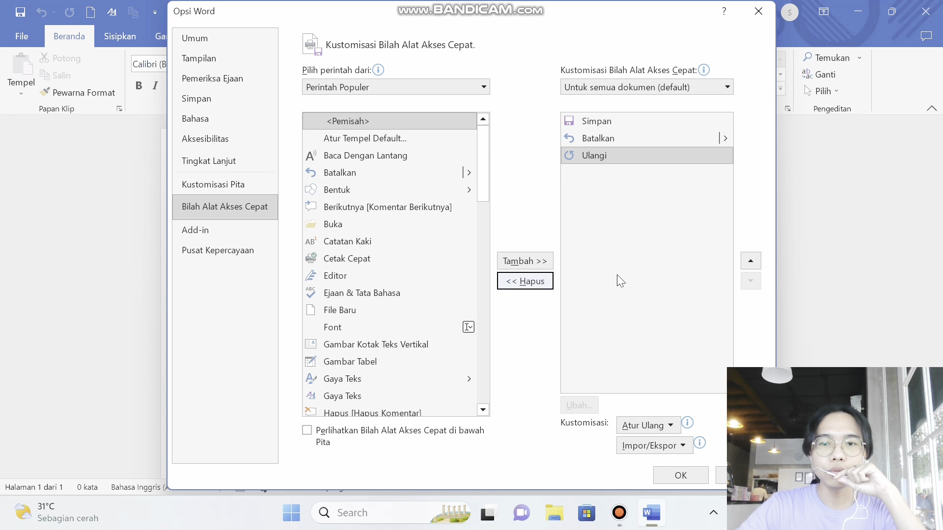
{"action": "left_click", "coordinate": [669, 476]}
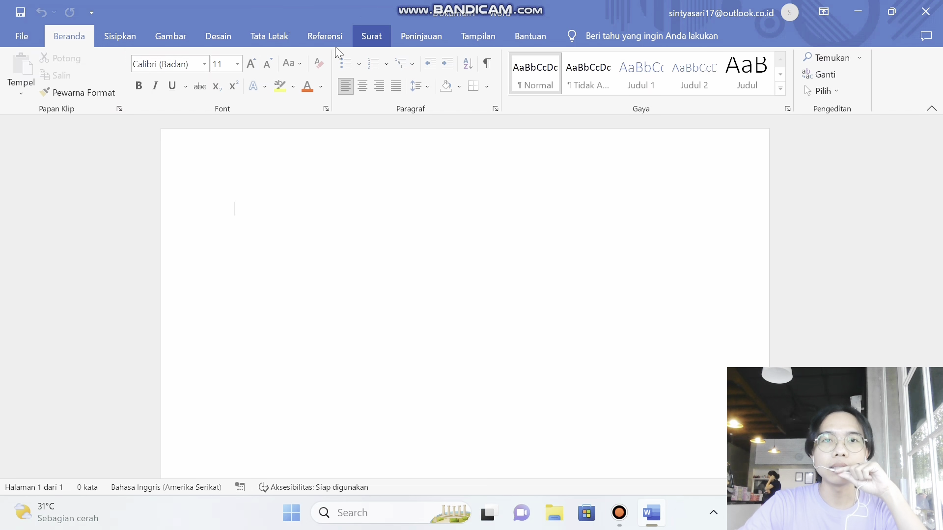
- Open the ribbon customization (Kustomisasi Pita) settings in the Word options
{"action": "left_click", "coordinate": [93, 12]}
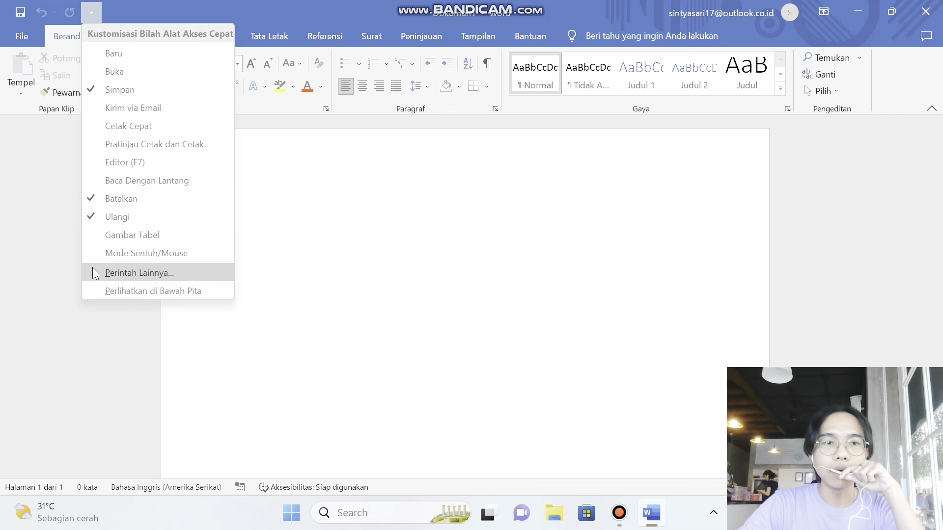
{"action": "left_click", "coordinate": [108, 272]}
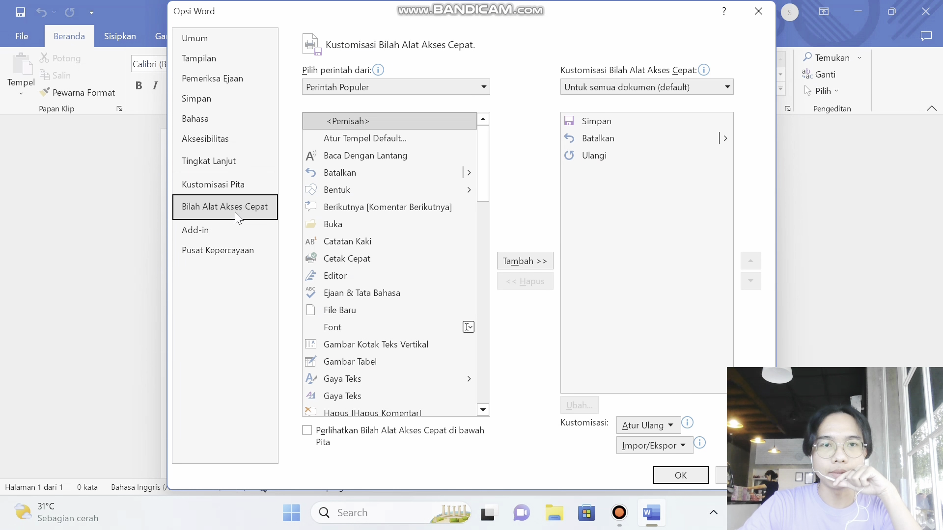
{"action": "left_click", "coordinate": [222, 187]}
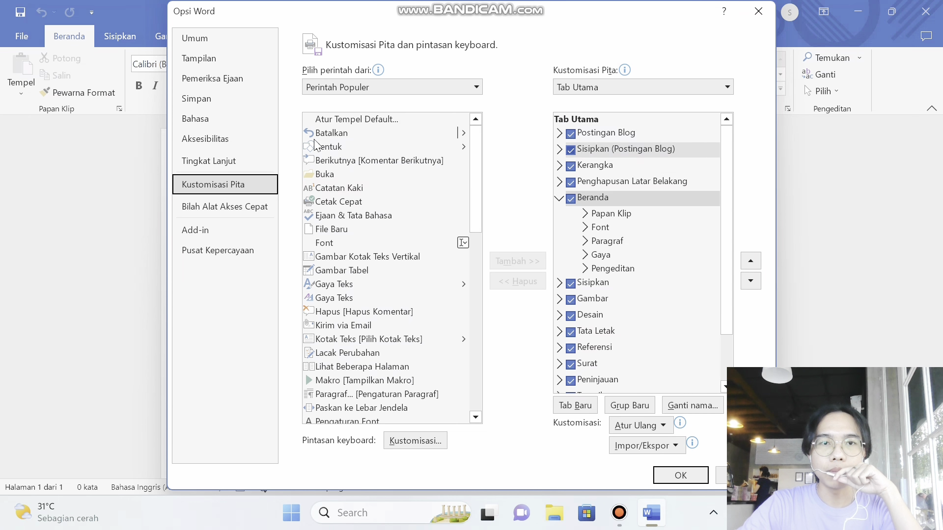
{"action": "left_click_drag", "start_coordinate": [476, 155], "coordinate": [495, 142]}
{"action": "left_click_drag", "start_coordinate": [726, 177], "coordinate": [343, 167]}
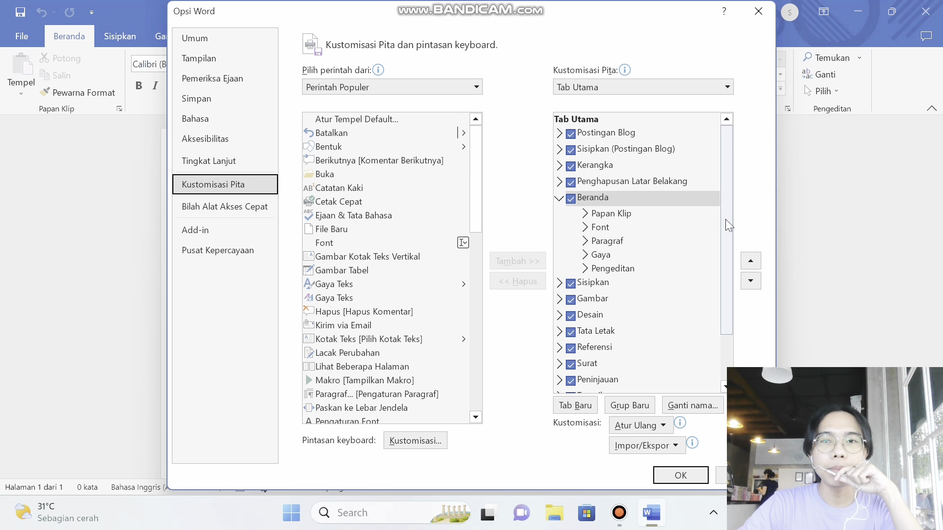
- Add a new custom group to the Beranda ribbon tab and create a new custom tab after it
{"action": "left_click_drag", "start_coordinate": [725, 219], "coordinate": [719, 282]}
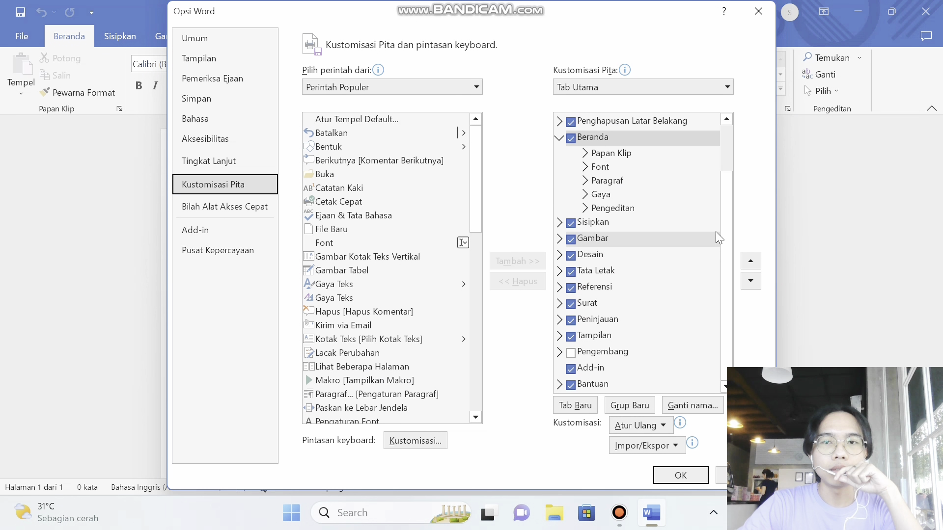
{"action": "left_click_drag", "start_coordinate": [726, 226], "coordinate": [730, 192]}
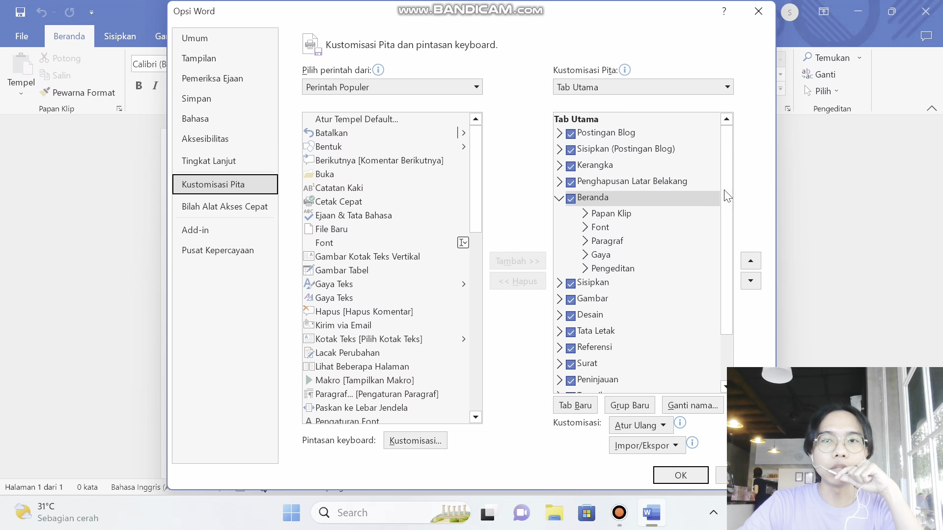
{"action": "left_click_drag", "start_coordinate": [730, 223], "coordinate": [728, 256]}
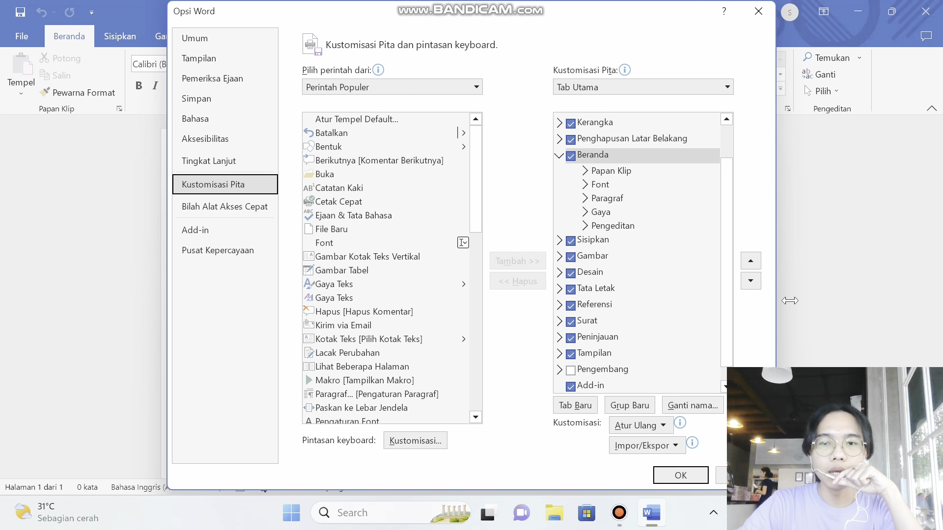
{"action": "left_click_drag", "start_coordinate": [730, 281], "coordinate": [731, 295]}
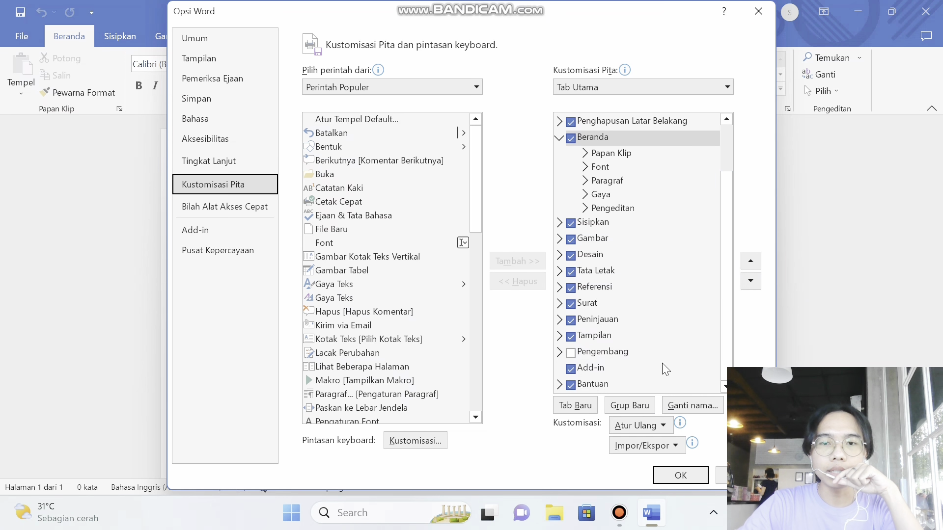
{"action": "left_click", "coordinate": [645, 406]}
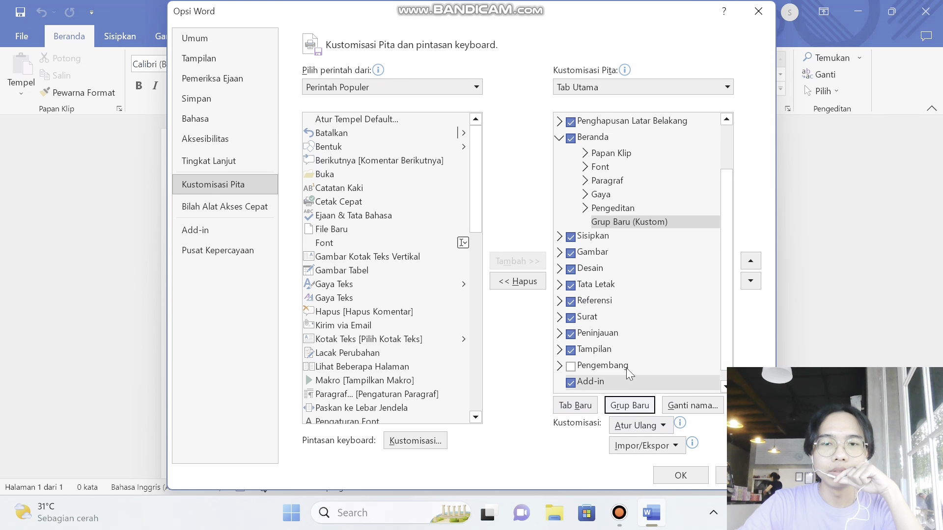
{"action": "left_click", "coordinate": [567, 412]}
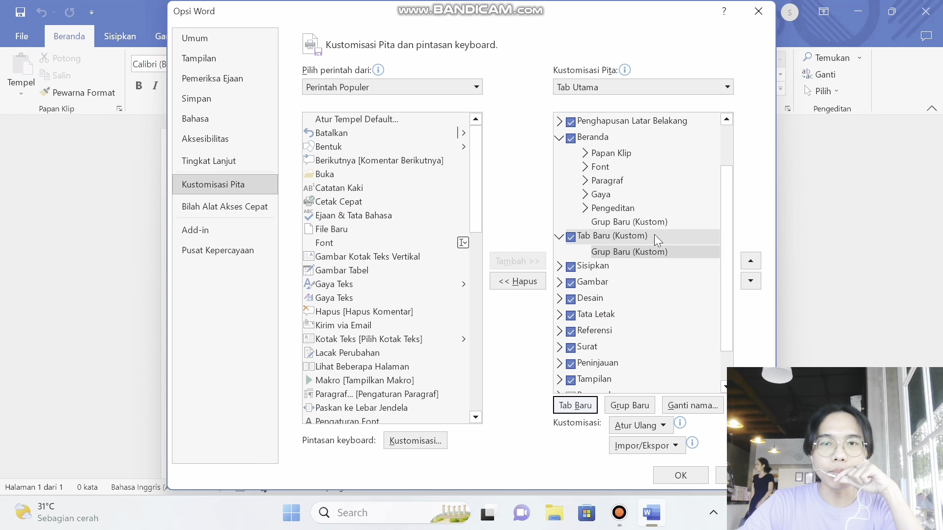
- Rename the new custom ribbon tab to "Skripsi" followed by the person's first name
{"action": "left_click", "coordinate": [629, 238]}
{"action": "left_click", "coordinate": [691, 405]}
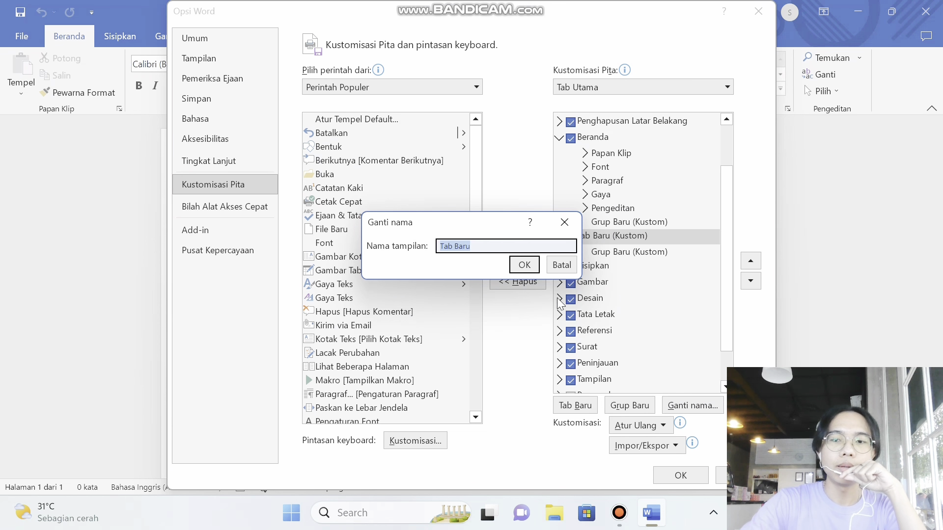
{"action": "key", "text": "BackSpace"}
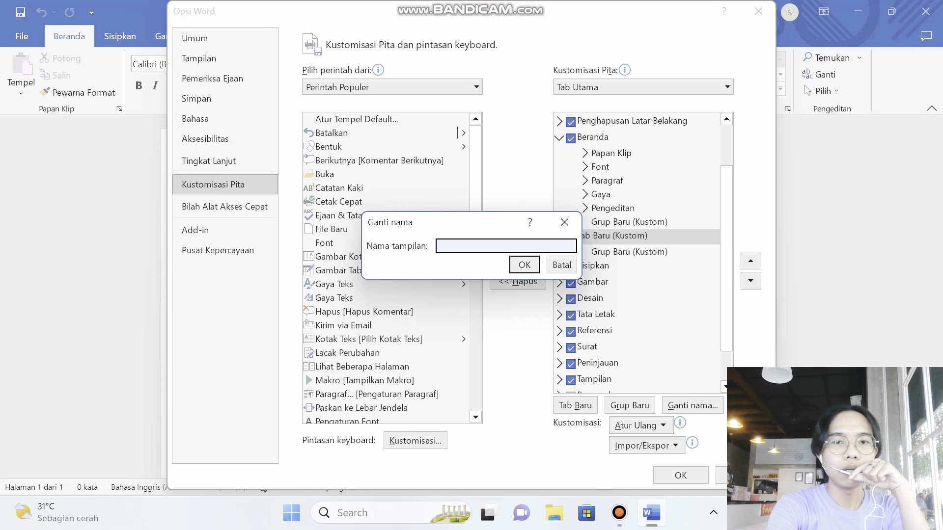
{"action": "type", "text": "S"}
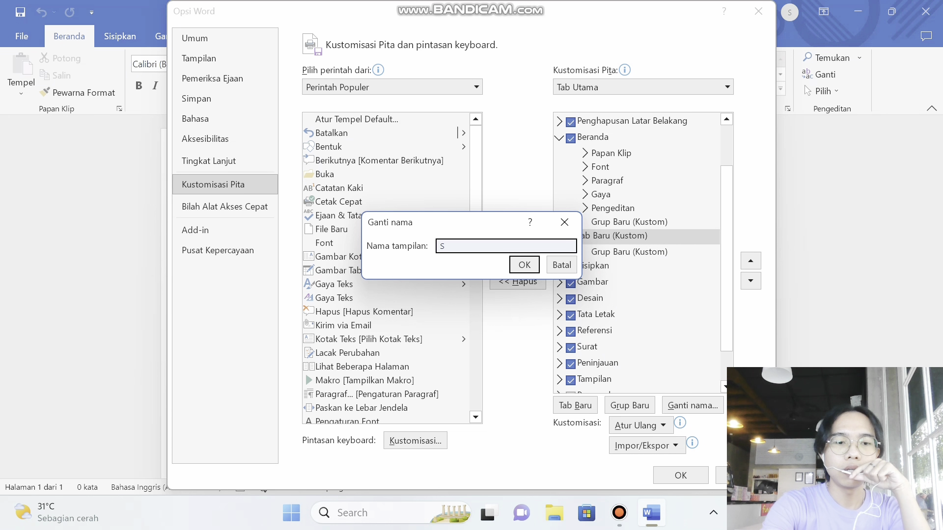
{"action": "type", "text": "kripsi "}
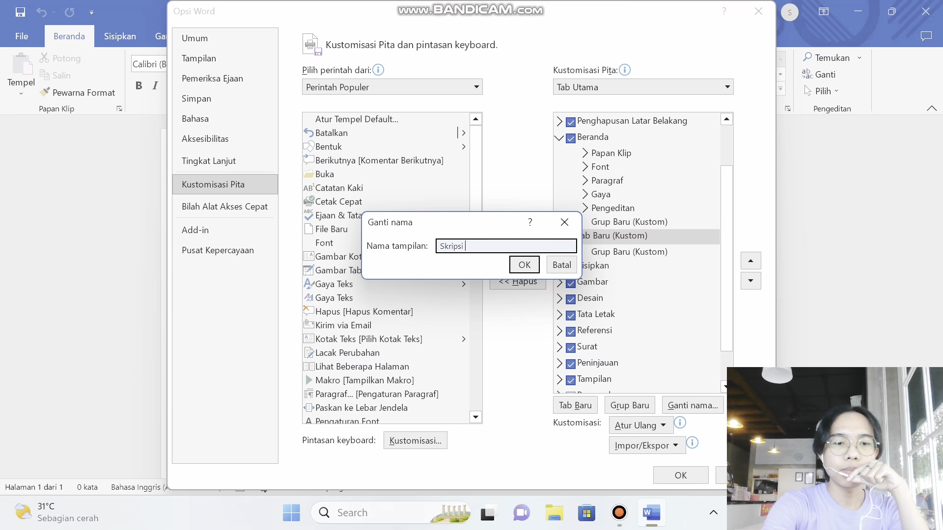
{"action": "type", "text": "Adit"}
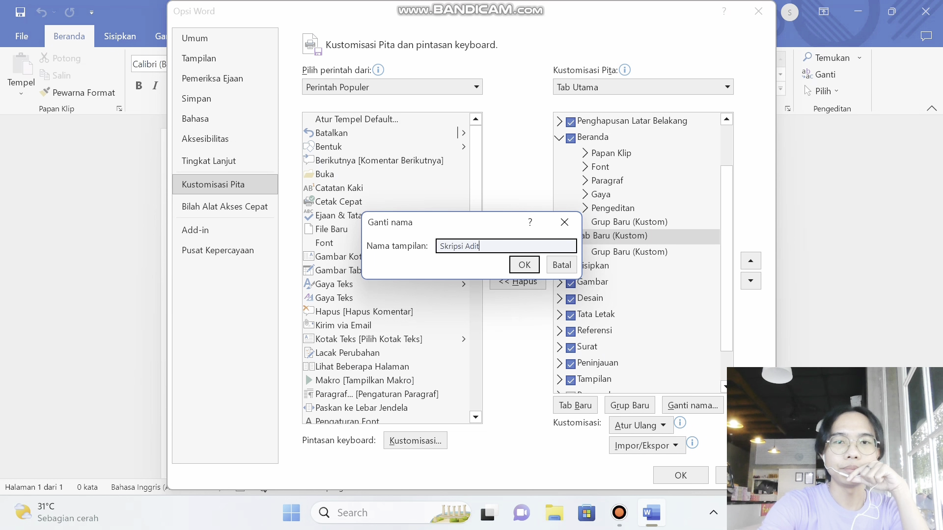
{"action": "left_click", "coordinate": [524, 265]}
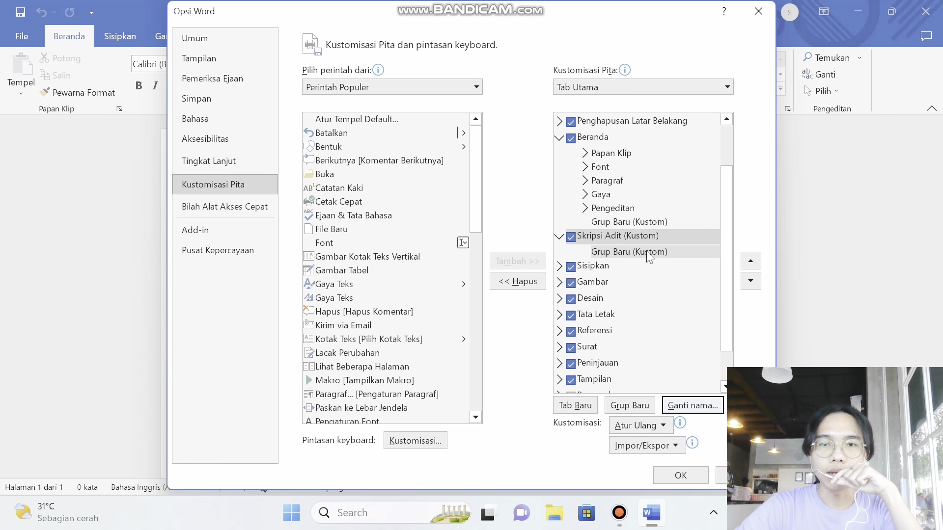
- Add the expandable Gaya Teks command and the Salin command to the new group in the renamed custom tab
{"action": "left_click", "coordinate": [646, 251]}
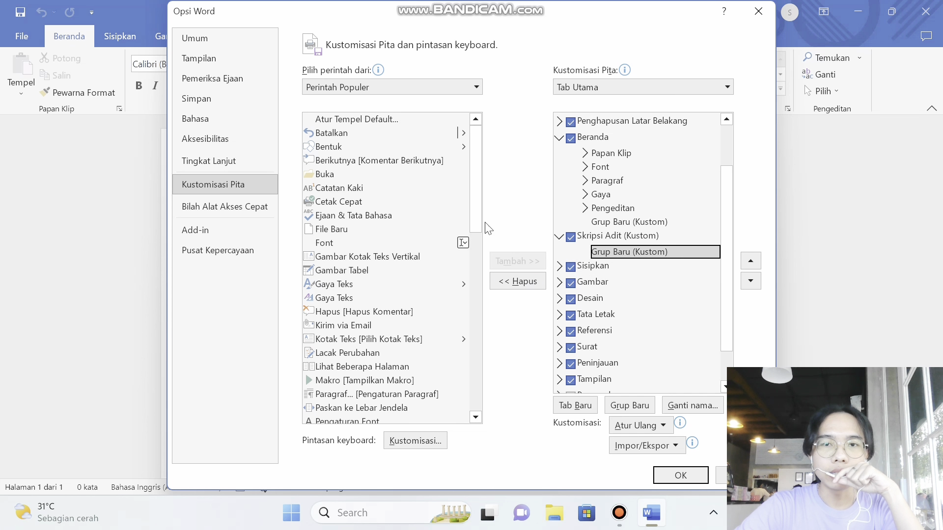
{"action": "left_click_drag", "start_coordinate": [474, 202], "coordinate": [482, 244]}
{"action": "left_click", "coordinate": [378, 169]}
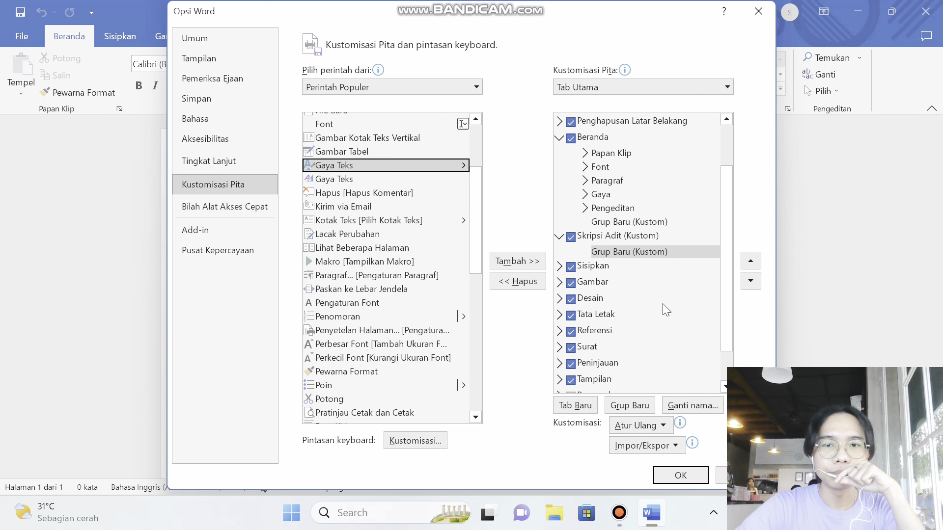
{"action": "left_click", "coordinate": [517, 261]}
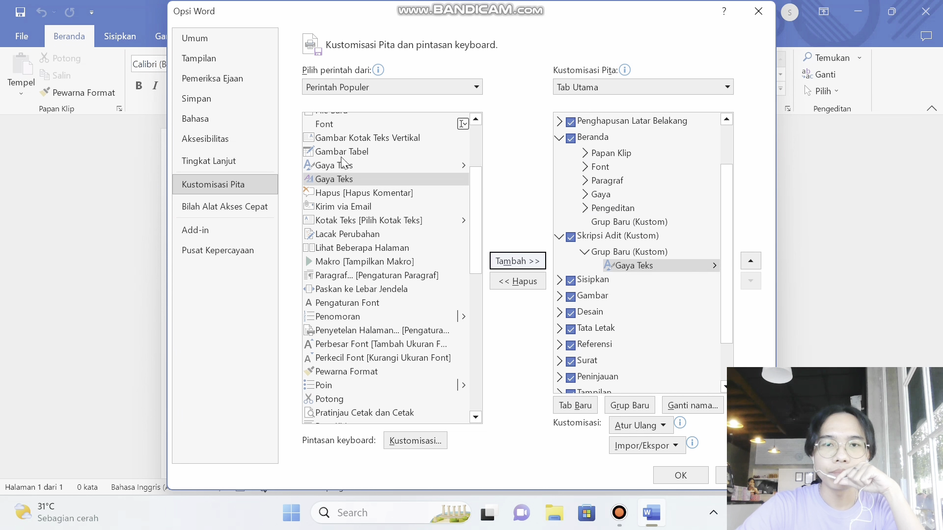
{"action": "left_click_drag", "start_coordinate": [477, 219], "coordinate": [466, 293]}
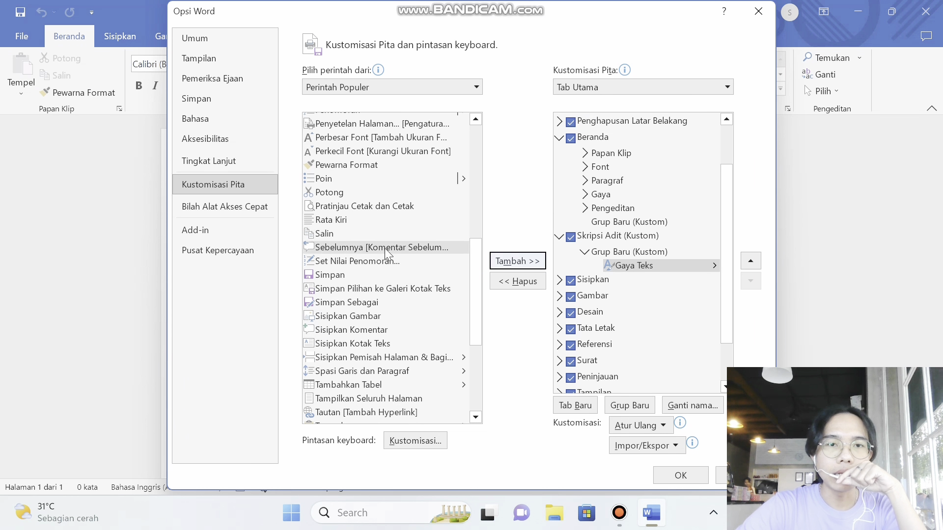
{"action": "left_click", "coordinate": [386, 233]}
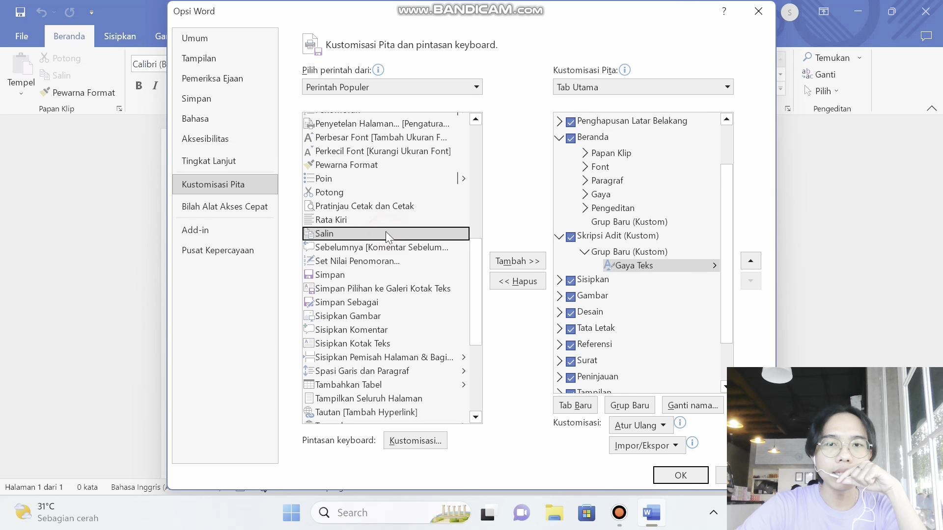
{"action": "left_click", "coordinate": [514, 261]}
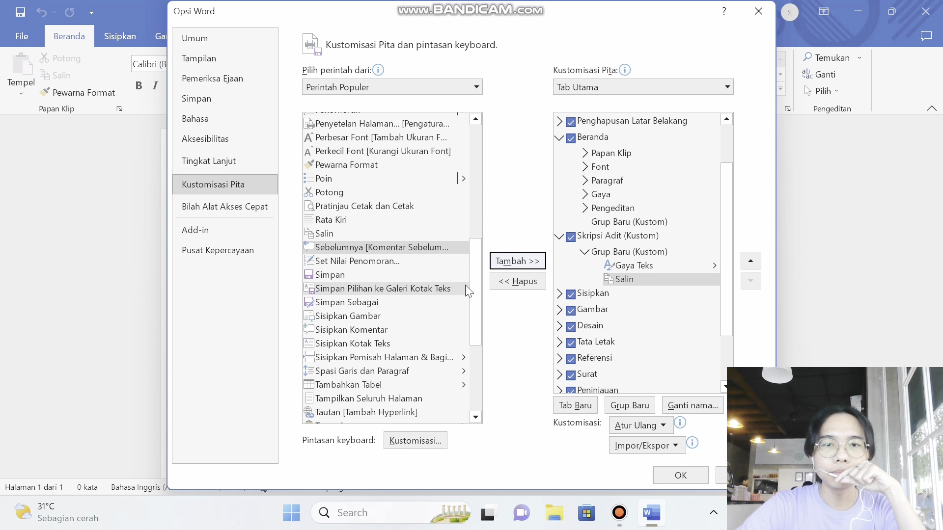
- Add the Ukuran Font command to the same custom group, and apply the ribbon changes to check the custom tab
{"action": "left_click_drag", "start_coordinate": [476, 285], "coordinate": [467, 370]}
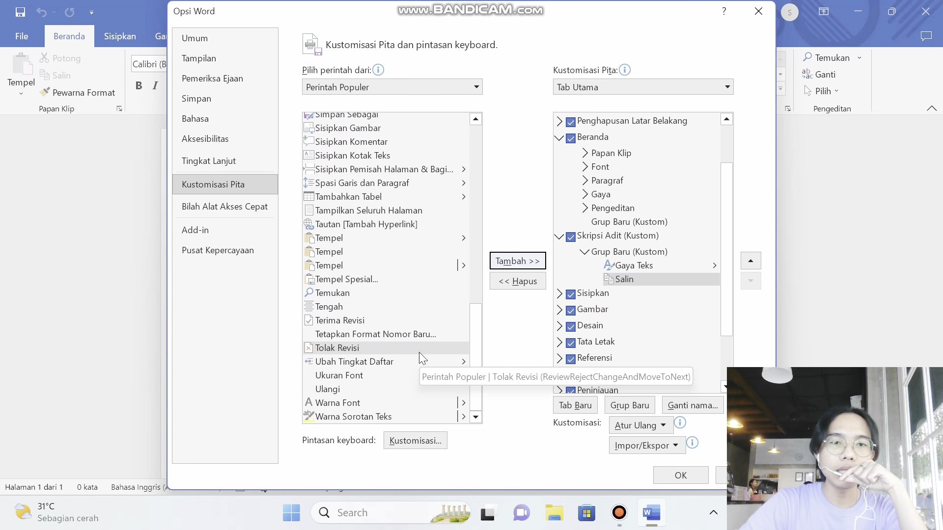
{"action": "left_click", "coordinate": [355, 375]}
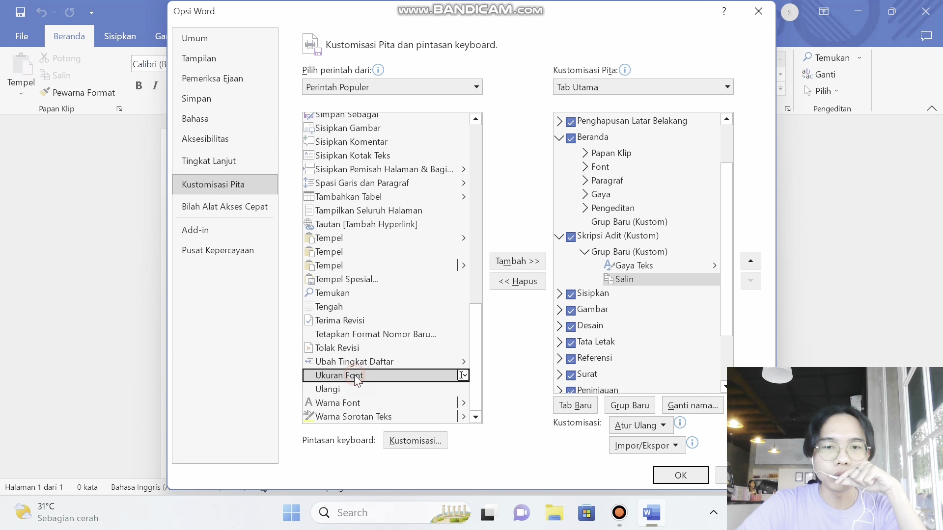
{"action": "left_click", "coordinate": [515, 263]}
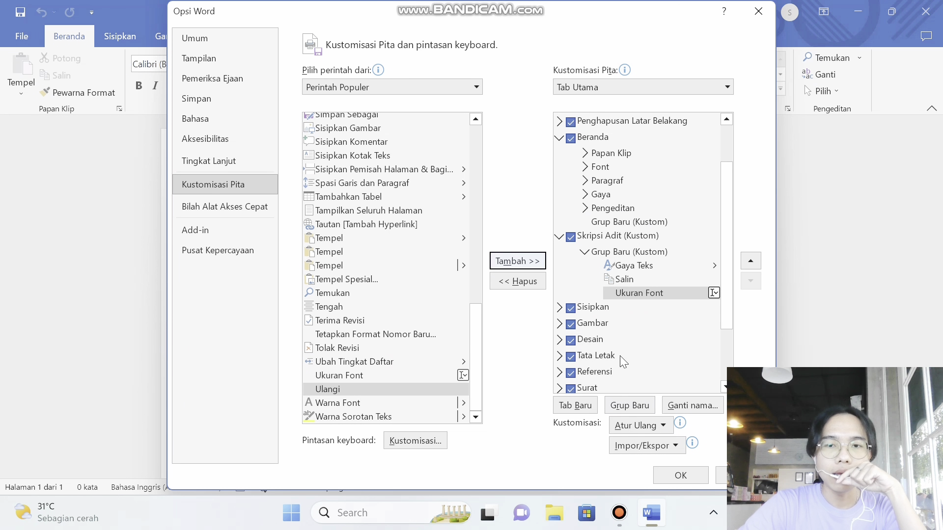
{"action": "left_click", "coordinate": [691, 474]}
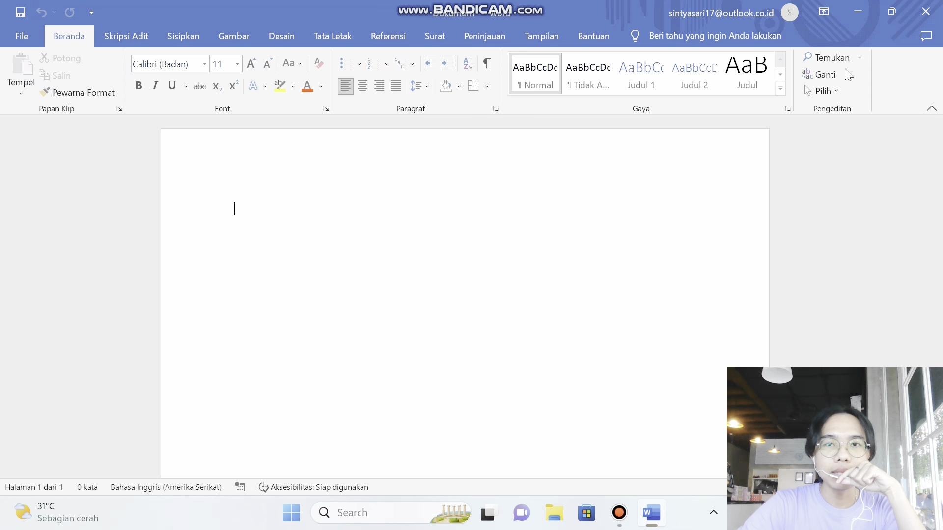
{"action": "left_click", "coordinate": [119, 37]}
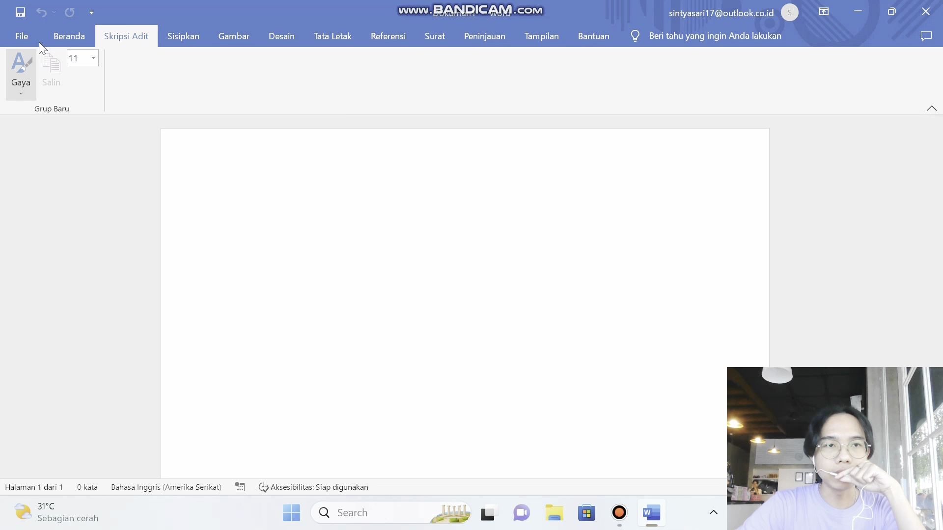
{"action": "left_click", "coordinate": [51, 39]}
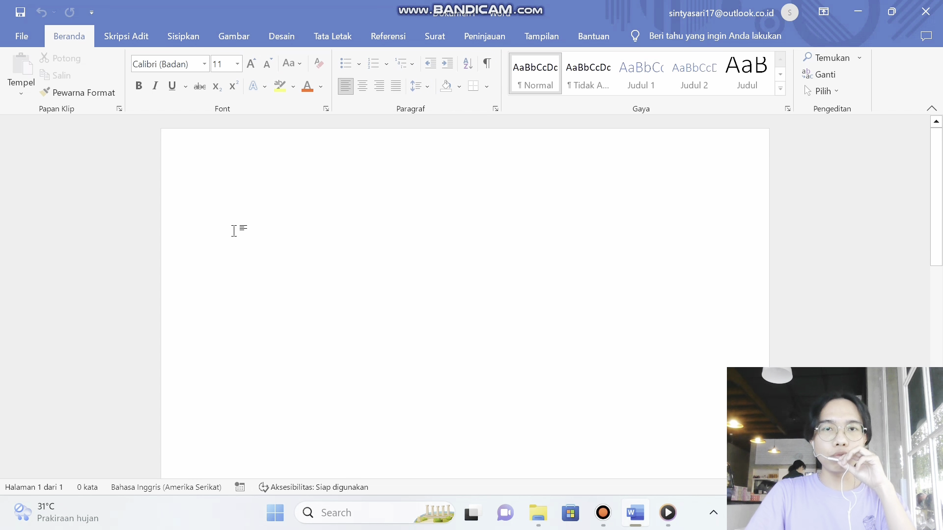
- Review the page margin presets and open the custom margin settings (Margin Kustom)
{"action": "left_click", "coordinate": [338, 37]}
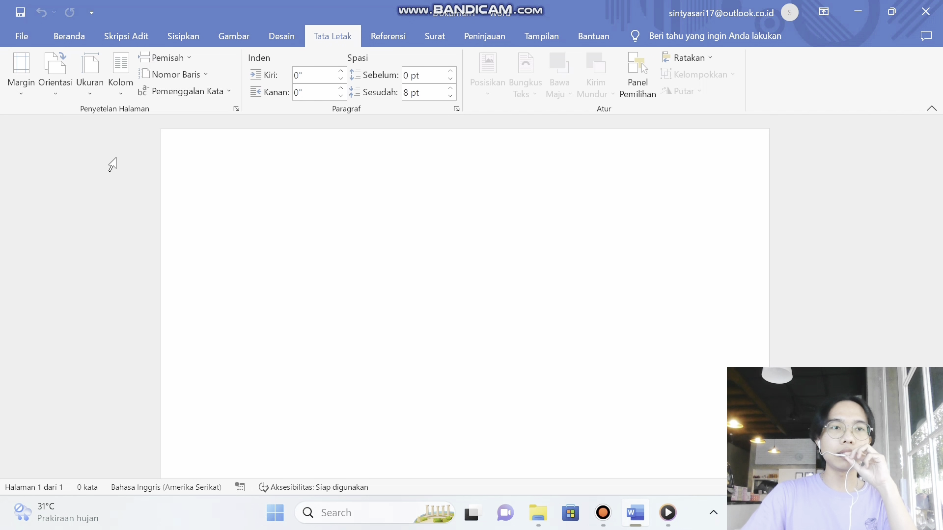
{"action": "left_click", "coordinate": [21, 94]}
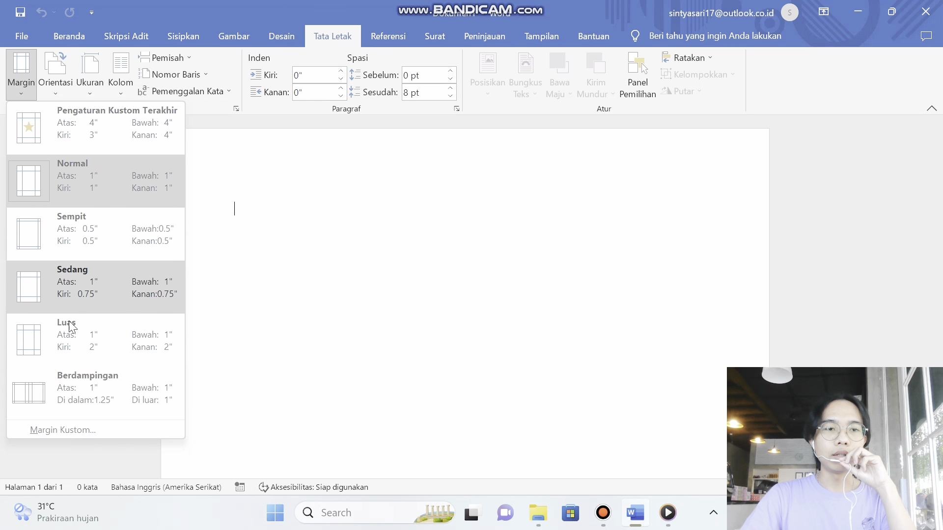
{"action": "left_click", "coordinate": [22, 83]}
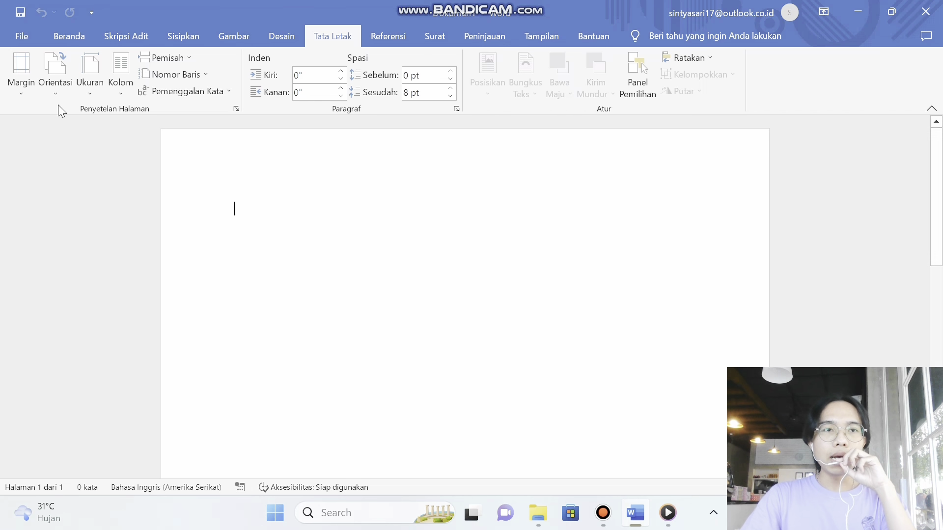
{"action": "left_click", "coordinate": [21, 91]}
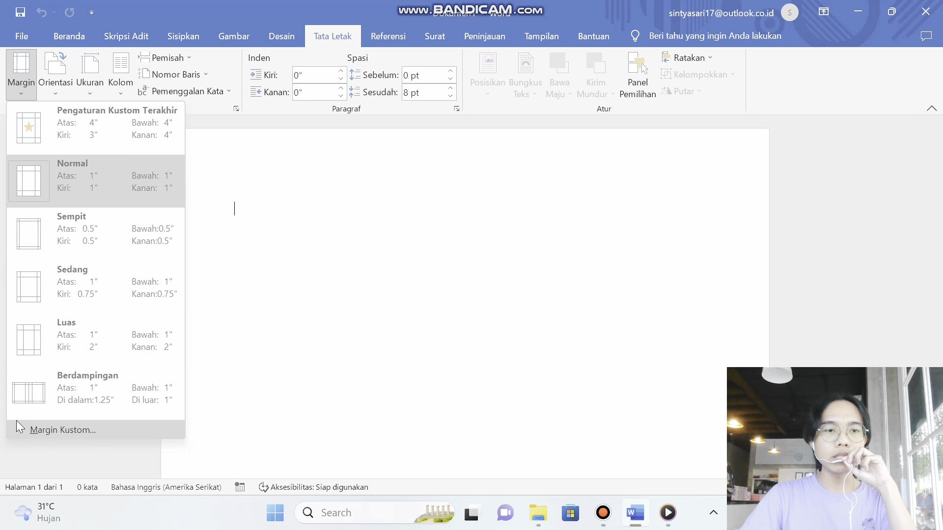
{"action": "left_click", "coordinate": [66, 431]}
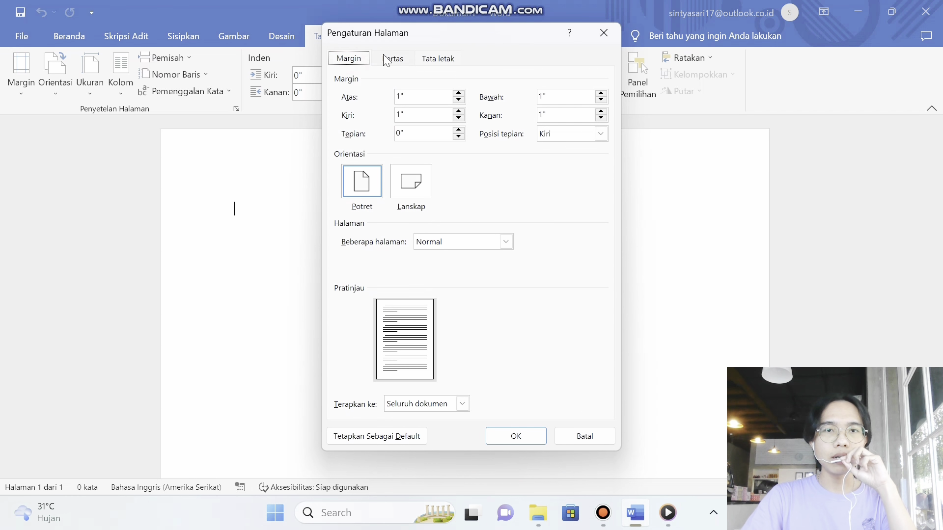
- Examine the Kertas and Tata letak page setup options, returning to the margin settings
{"action": "left_click", "coordinate": [391, 58]}
{"action": "left_click", "coordinate": [438, 59]}
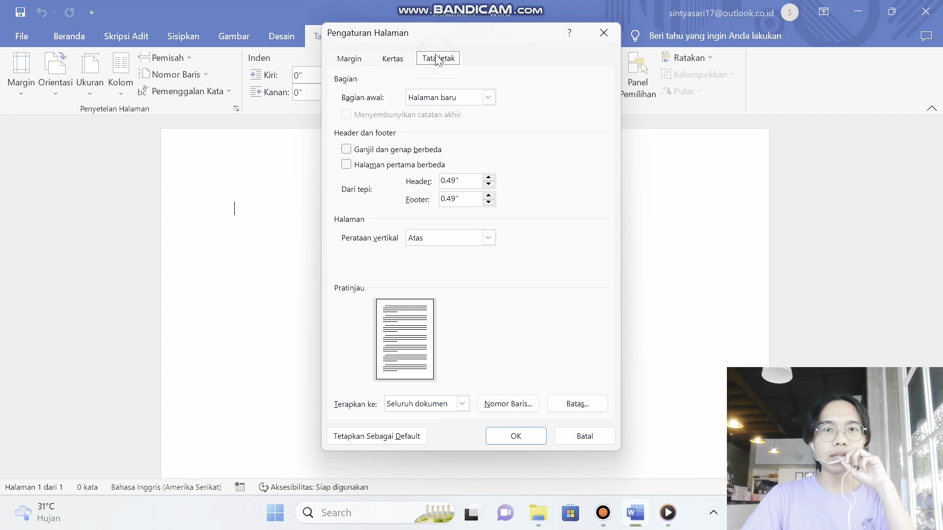
{"action": "left_click", "coordinate": [357, 61]}
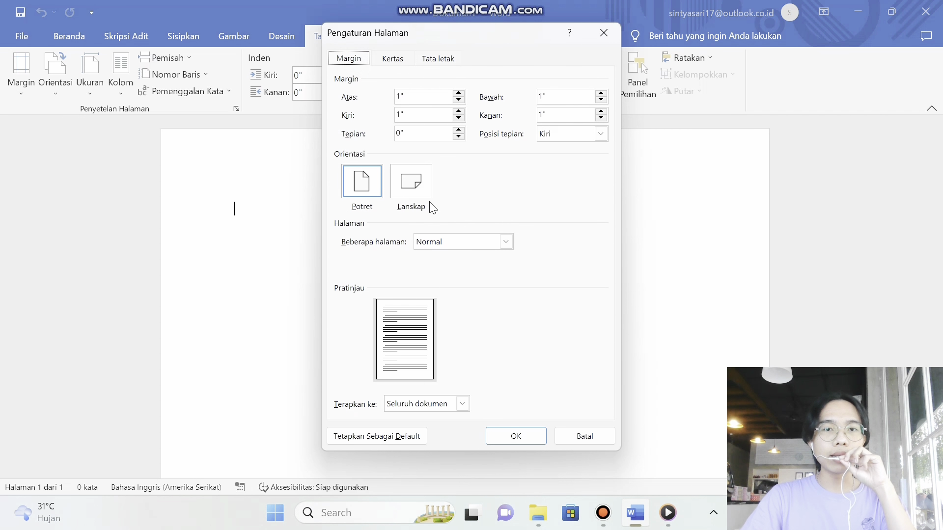
- Set the page orientation to Lanskap for the whole document and check the page
{"action": "left_click", "coordinate": [361, 194]}
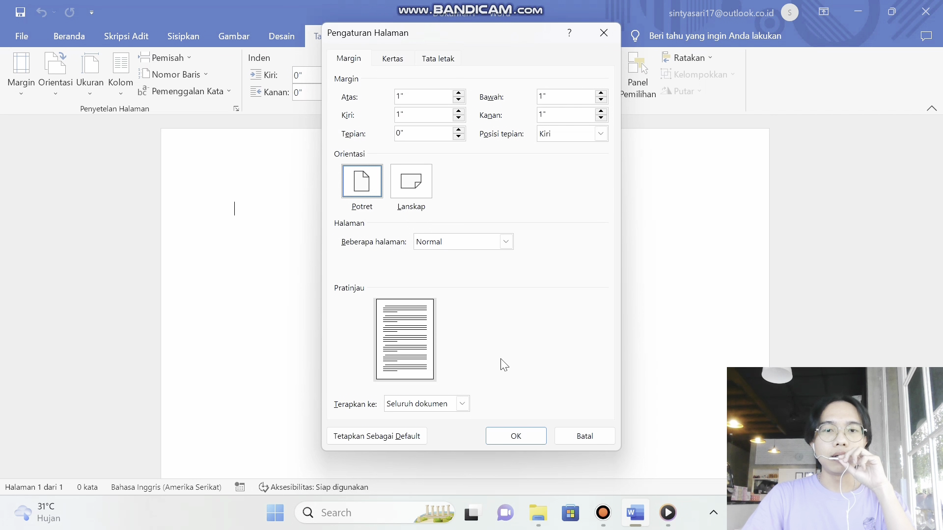
{"action": "left_click", "coordinate": [419, 186]}
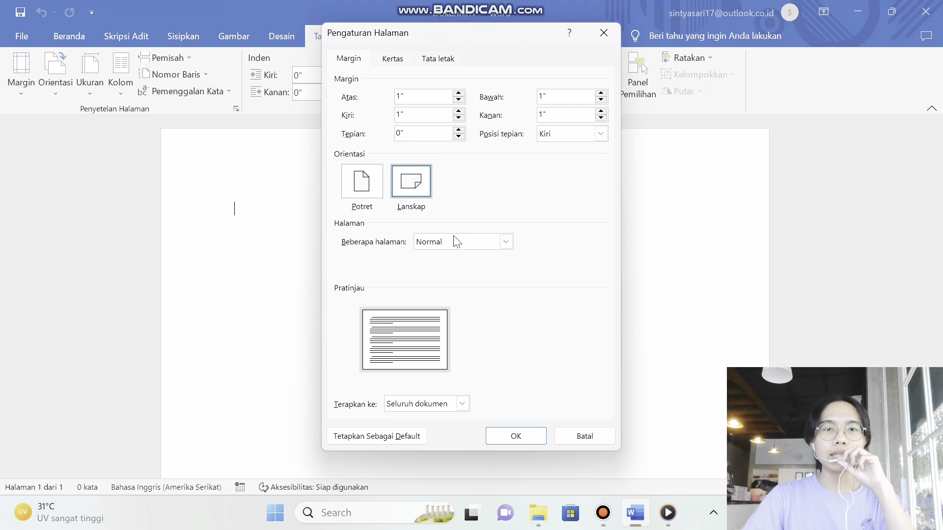
{"action": "left_click", "coordinate": [529, 436]}
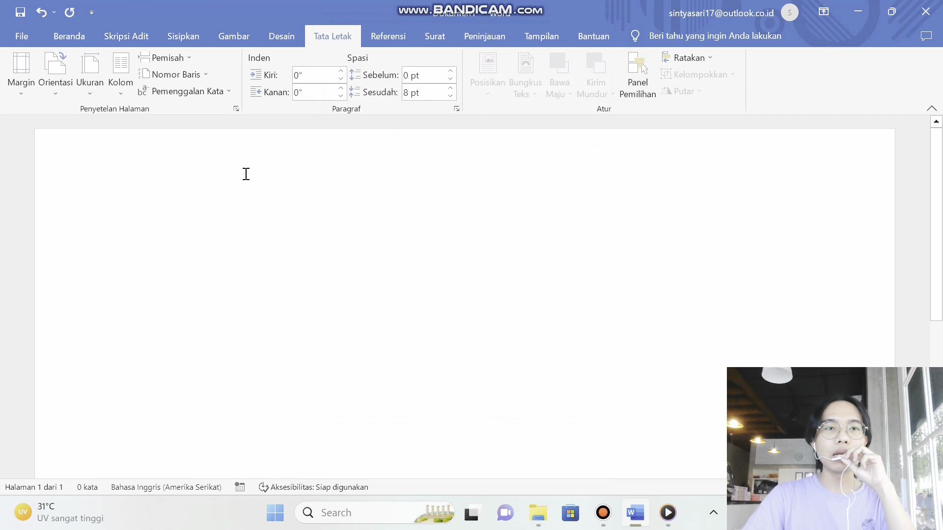
{"action": "scroll", "coordinate": [330, 191], "scroll_direction": "down", "scroll_amount": 5}
{"action": "scroll", "coordinate": [366, 229], "scroll_direction": "up", "scroll_amount": 5}
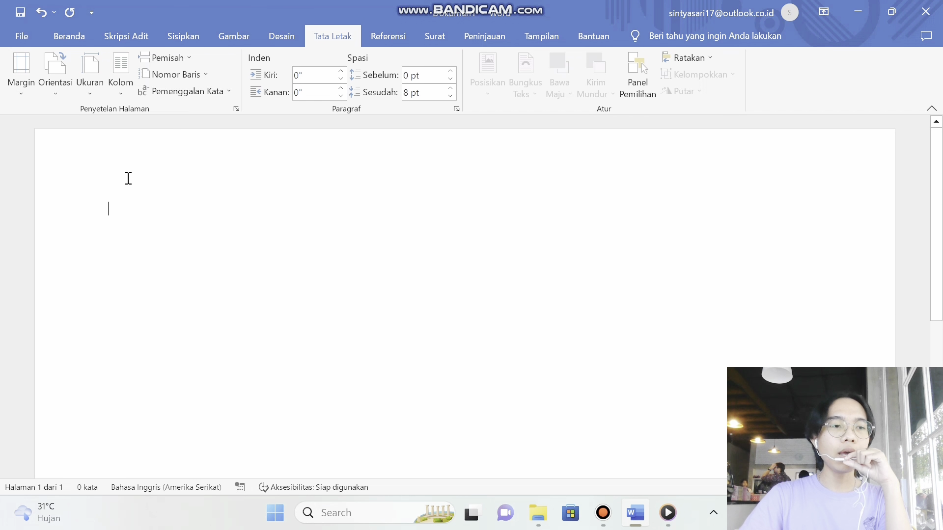
- Show the ruler (Penggaris) and the gridlines (Garis Kisi) in the document view
{"action": "left_click", "coordinate": [56, 39]}
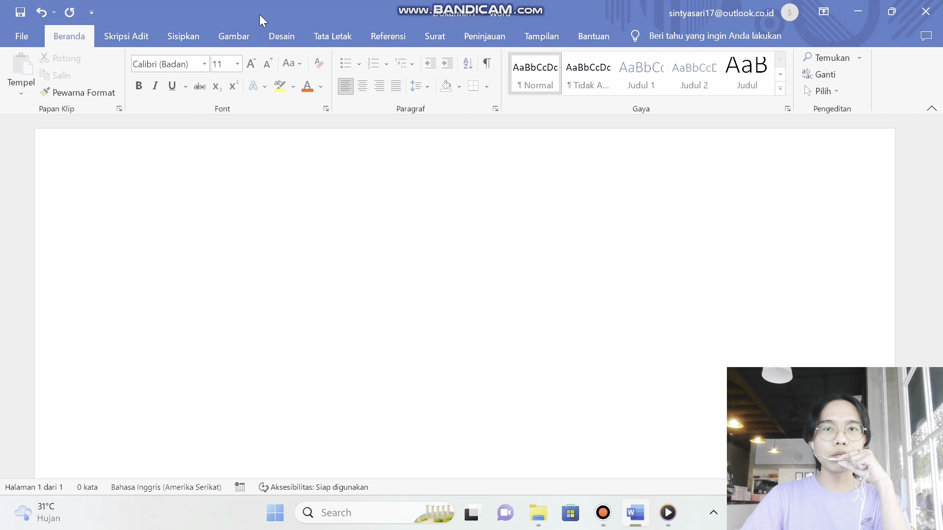
{"action": "left_click", "coordinate": [538, 37]}
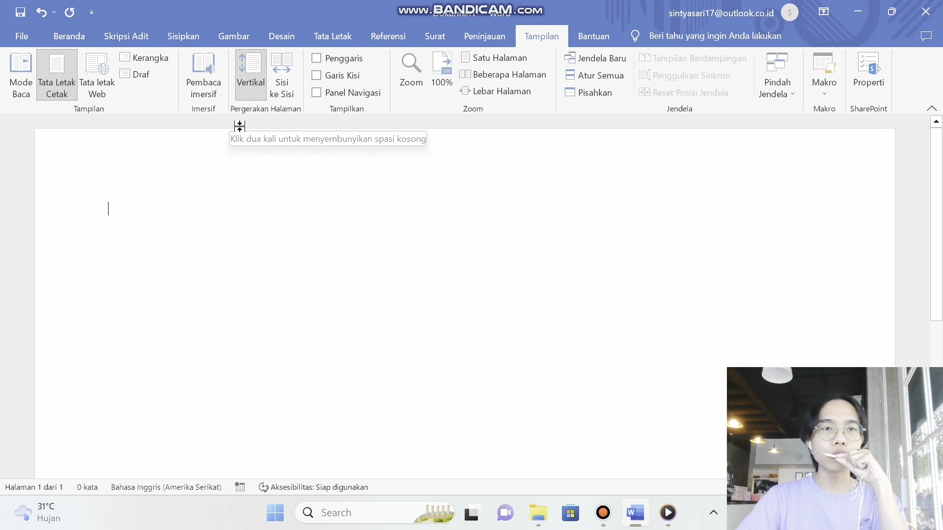
{"action": "left_click", "coordinate": [314, 60]}
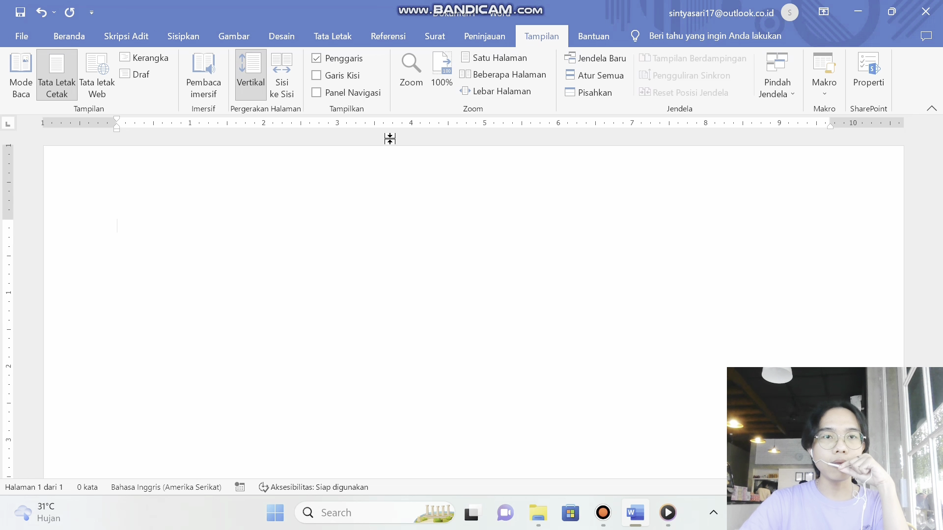
{"action": "left_click", "coordinate": [72, 37]}
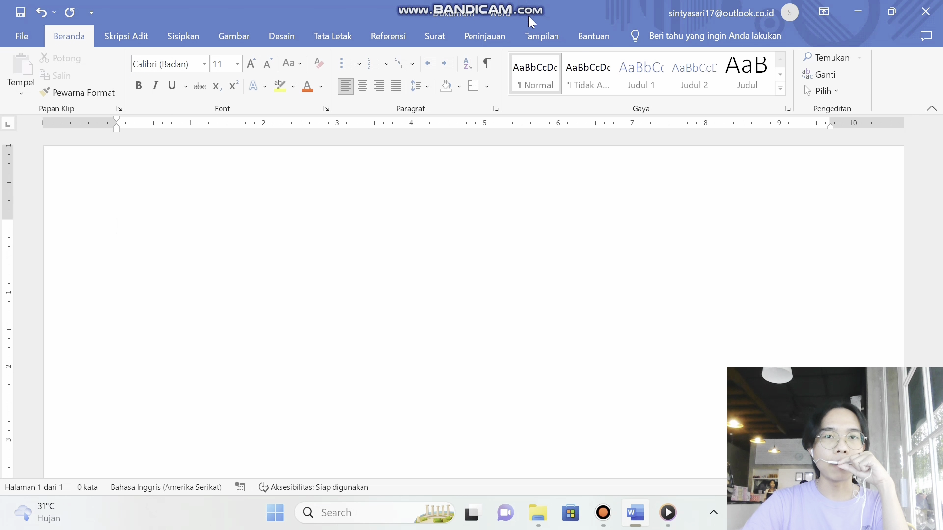
{"action": "left_click", "coordinate": [551, 39]}
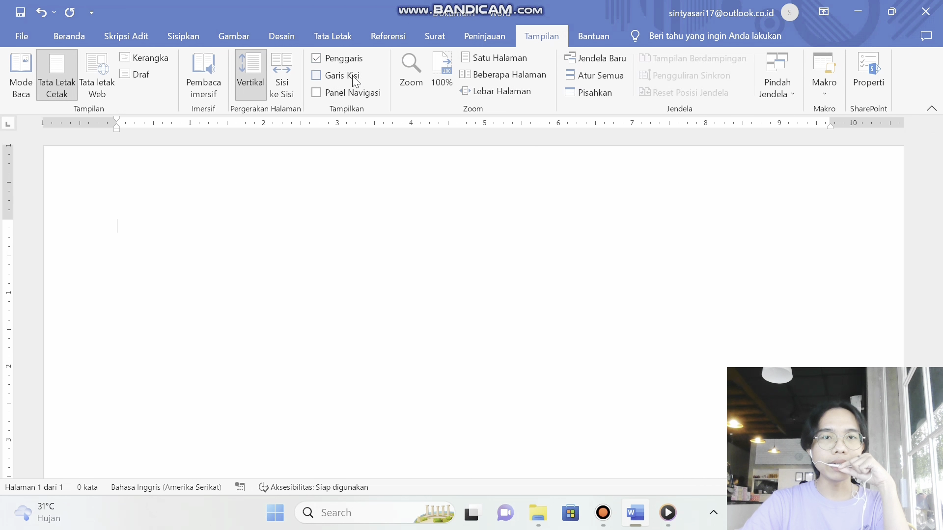
{"action": "left_click", "coordinate": [317, 75]}
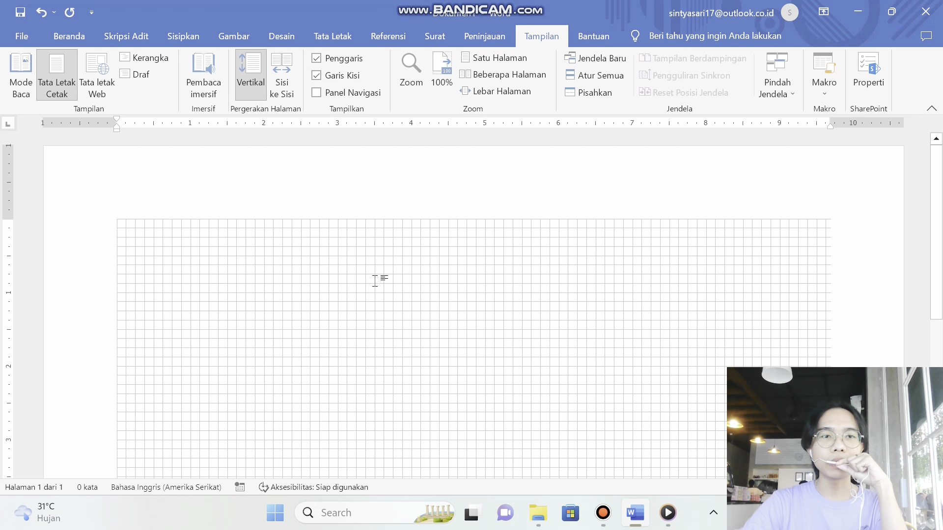
{"action": "scroll", "coordinate": [374, 276], "scroll_direction": "down", "scroll_amount": 3}
{"action": "scroll", "coordinate": [374, 275], "scroll_direction": "up", "scroll_amount": 3}
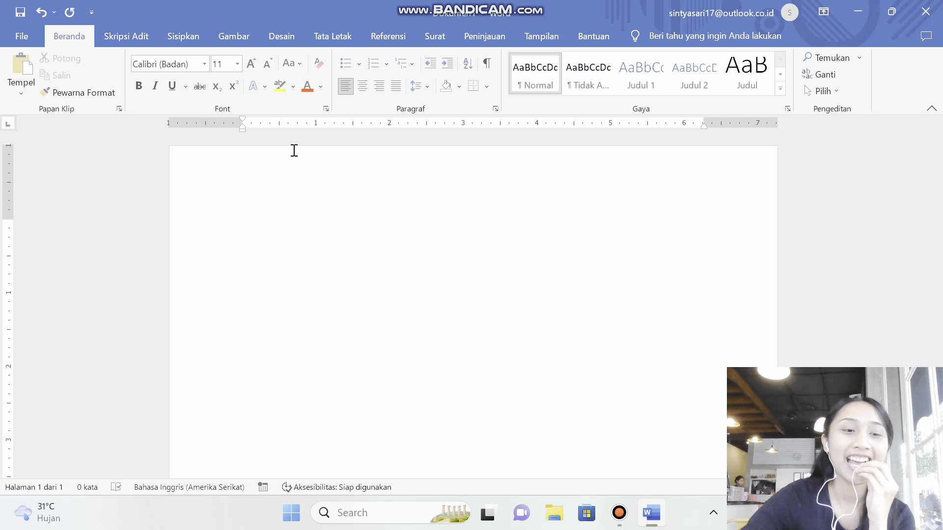
- Write the text "Teknologi Informasi" on the first line of the blank document
{"action": "type", "text": "T"}
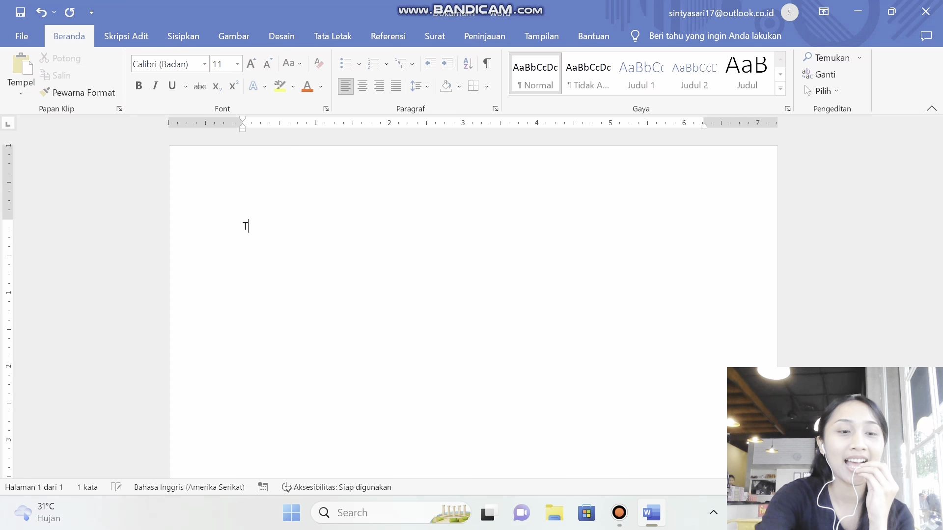
{"action": "type", "text": "eknologi "}
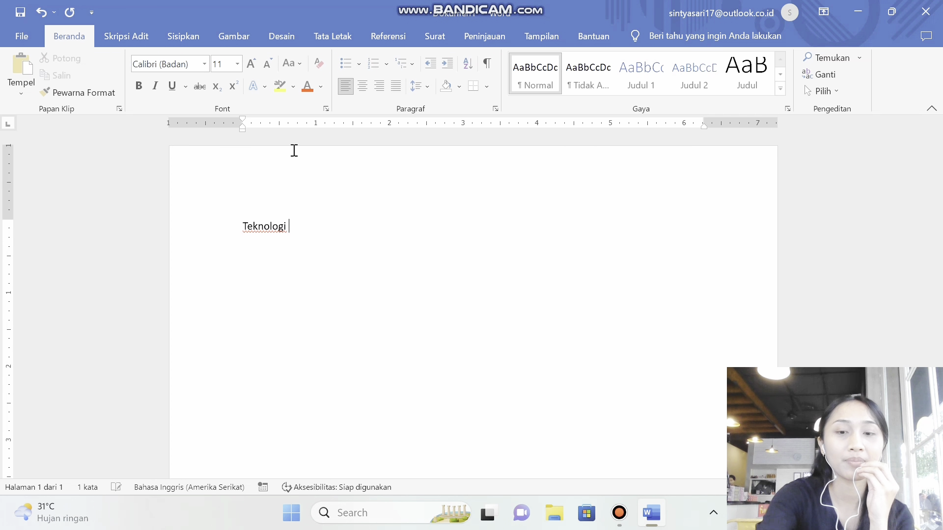
{"action": "type", "text": "Informasi"}
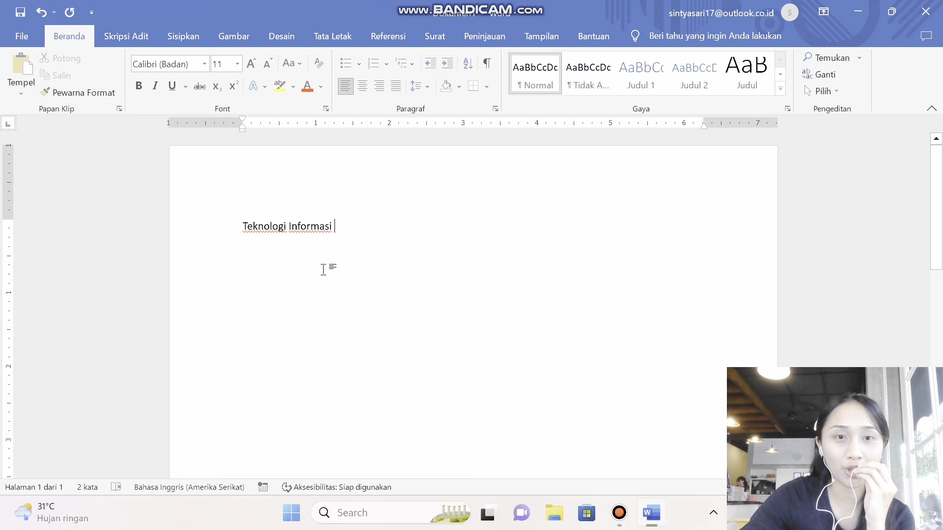
- Select the text "Teknologi Informasi" and set its font to Times New Roman
{"action": "left_click_drag", "start_coordinate": [346, 228], "coordinate": [242, 229]}
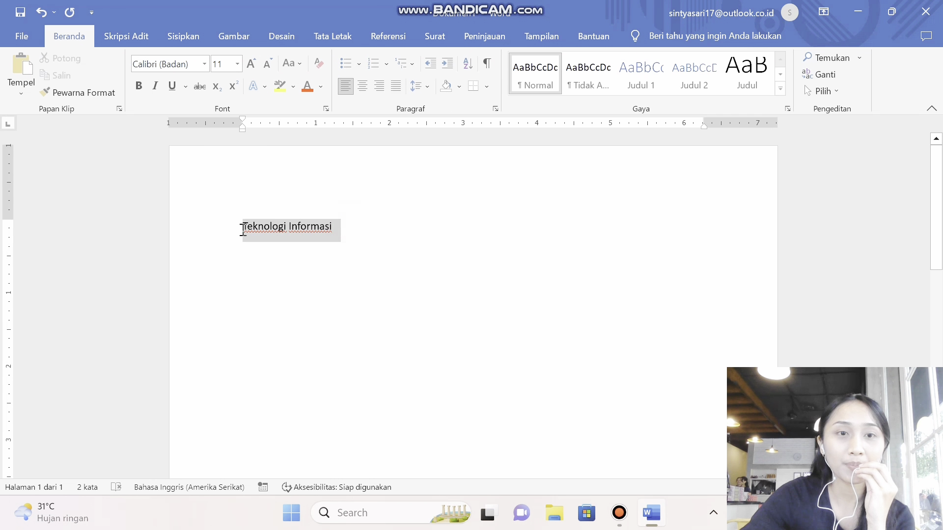
{"action": "left_click", "coordinate": [202, 65]}
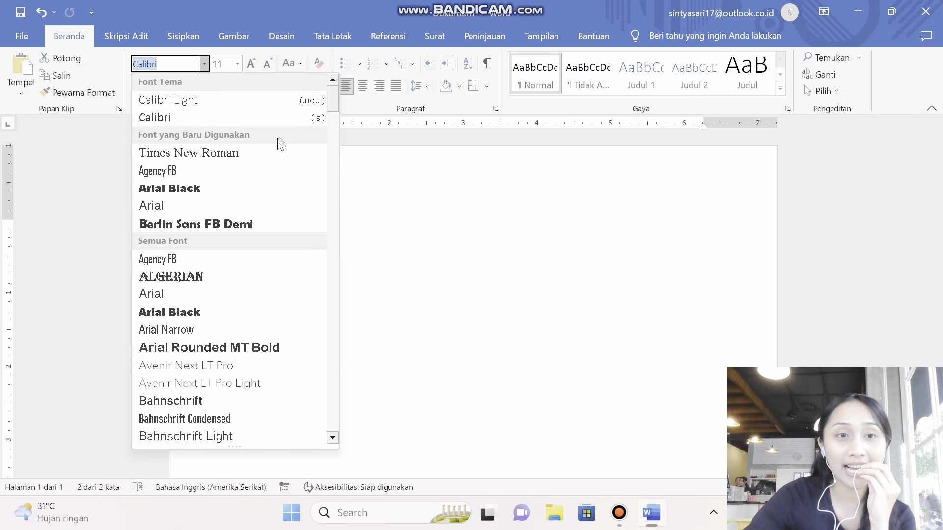
{"action": "left_click", "coordinate": [195, 153]}
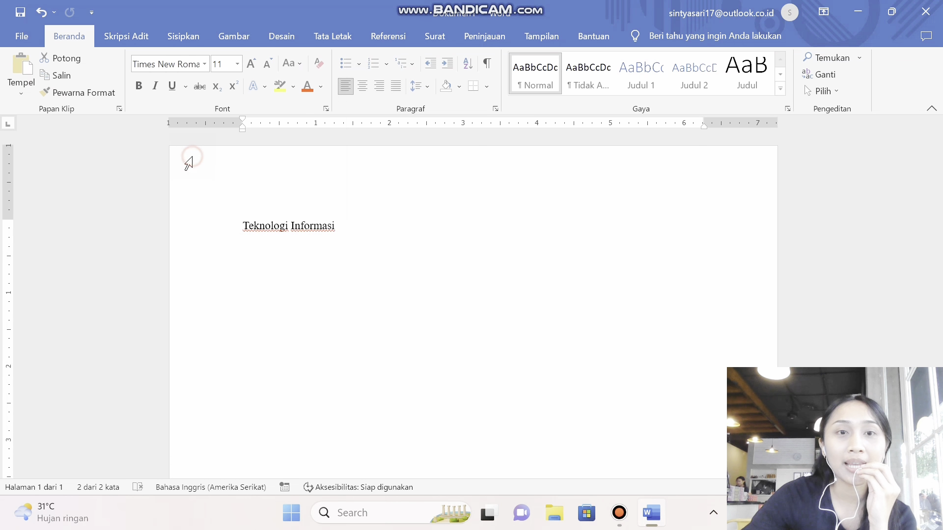
- Try Arial on the selected text, browse the other available fonts and return the text to Times New Roman
{"action": "left_click", "coordinate": [204, 64]}
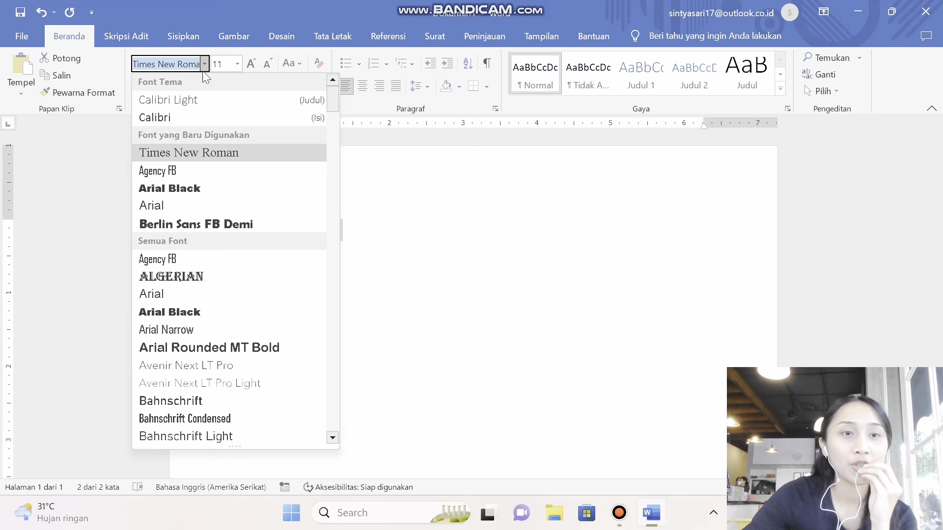
{"action": "left_click", "coordinate": [203, 300]}
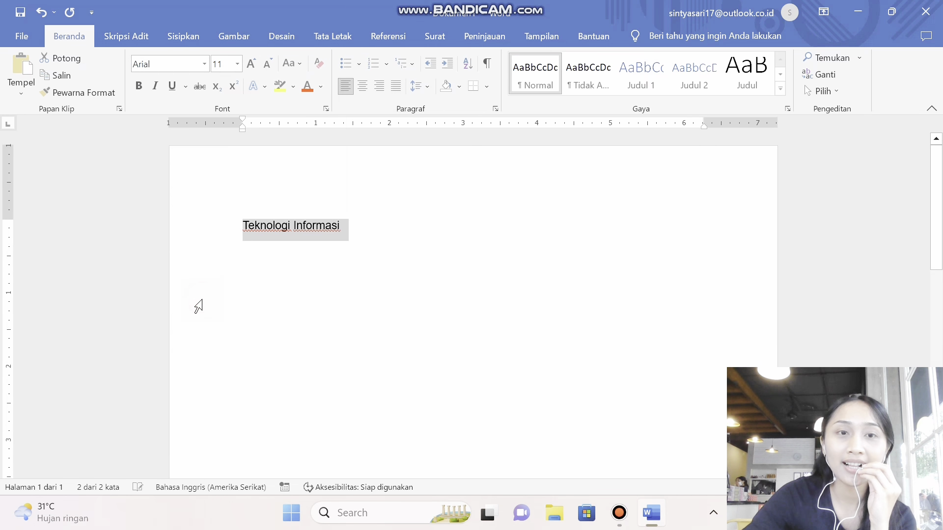
{"action": "left_click", "coordinate": [204, 64]}
{"action": "scroll", "coordinate": [213, 277], "scroll_direction": "down", "scroll_amount": 6}
{"action": "scroll", "coordinate": [213, 282], "scroll_direction": "down", "scroll_amount": 20}
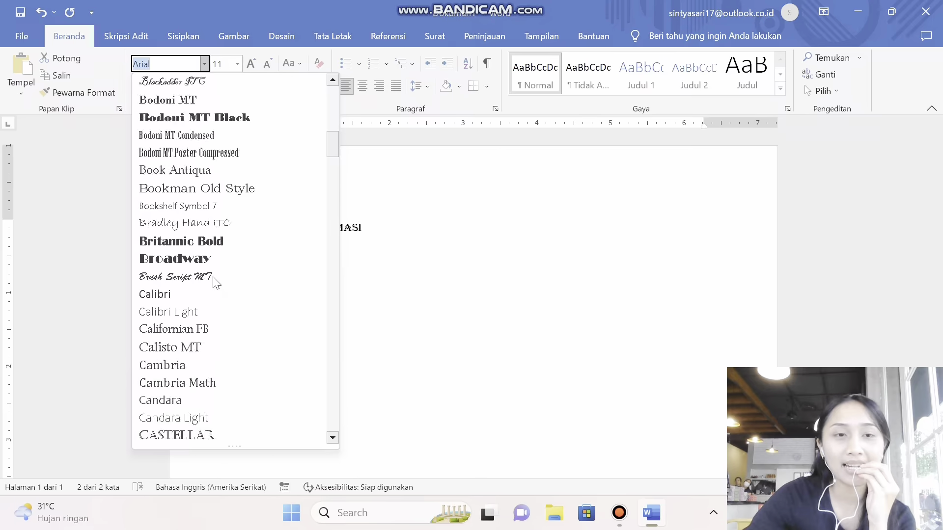
{"action": "scroll", "coordinate": [188, 265], "scroll_direction": "down", "scroll_amount": 20}
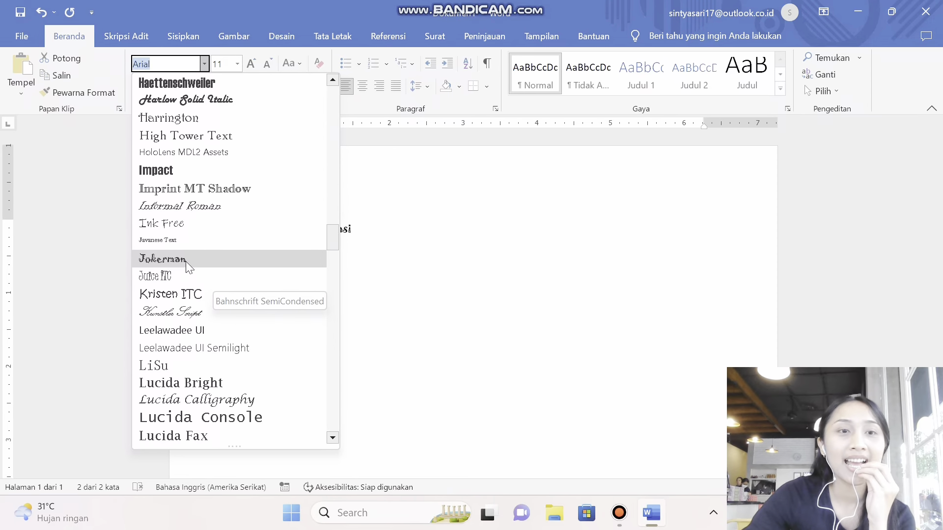
{"action": "left_click_drag", "start_coordinate": [329, 298], "coordinate": [287, 62]}
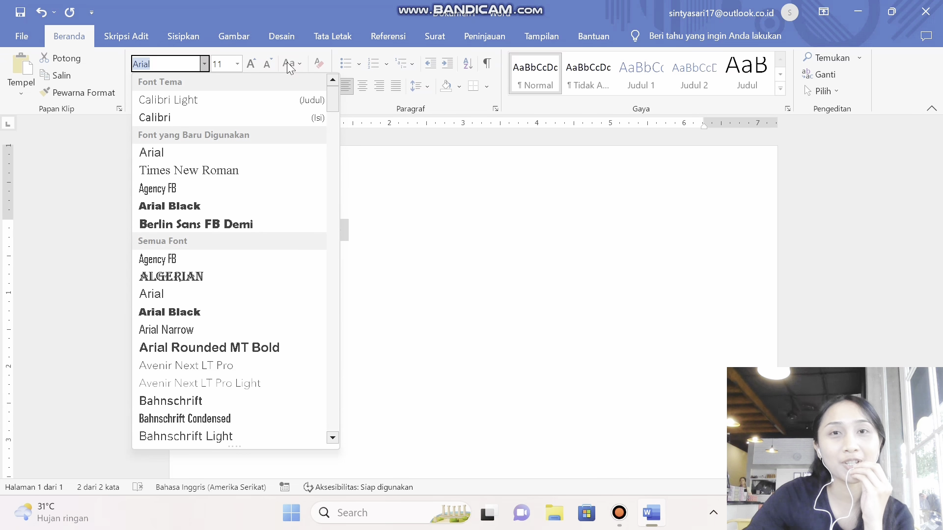
{"action": "left_click", "coordinate": [294, 172]}
- Set the font size of "Teknologi Informasi" to 16
{"action": "left_click", "coordinate": [238, 64]}
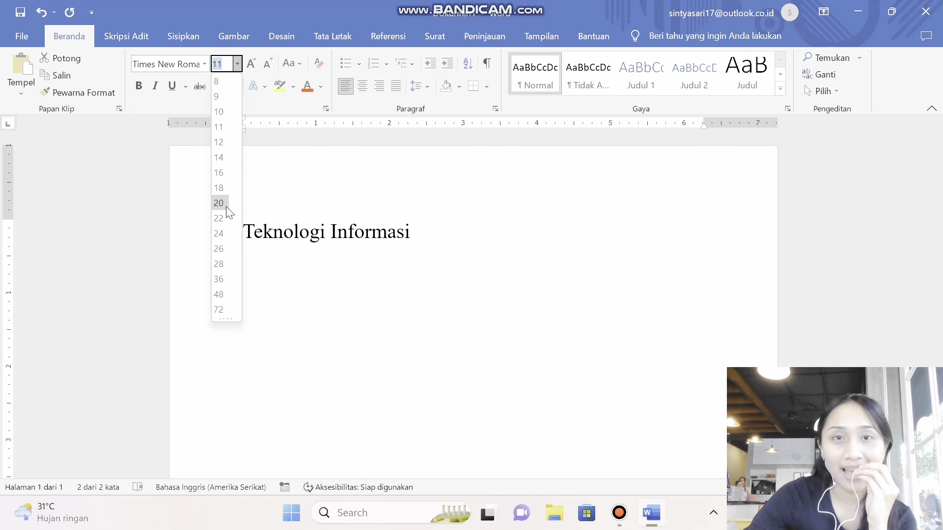
{"action": "left_click", "coordinate": [225, 171]}
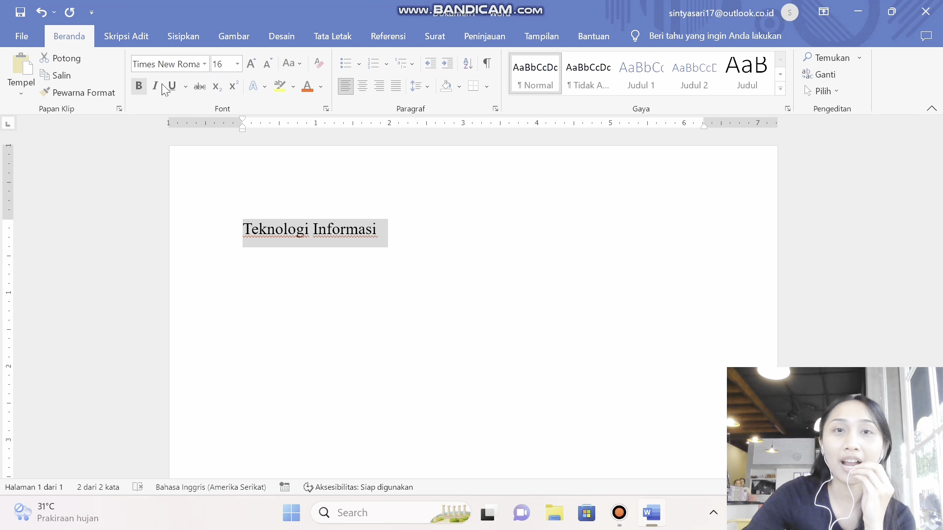
- Try bold, italic and underline on "Teknologi Informasi", removing each style again
{"action": "left_click", "coordinate": [139, 87]}
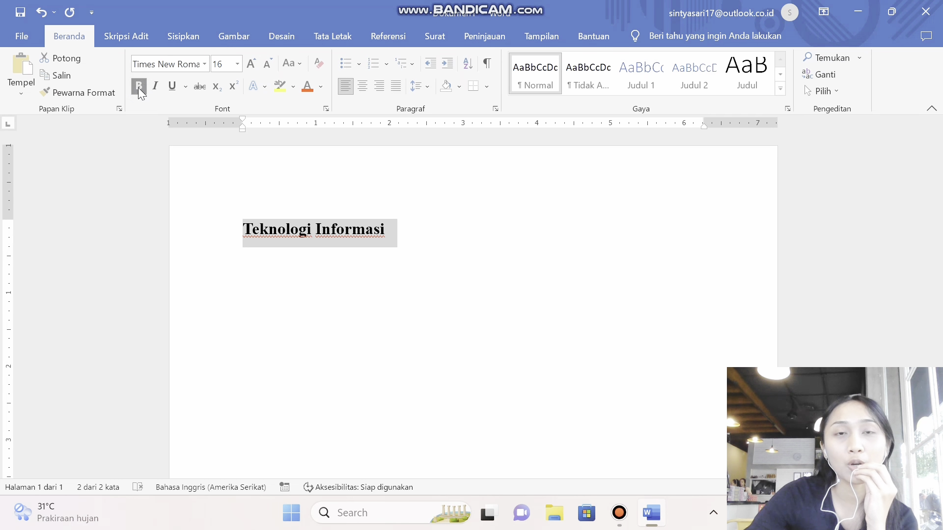
{"action": "left_click", "coordinate": [139, 87]}
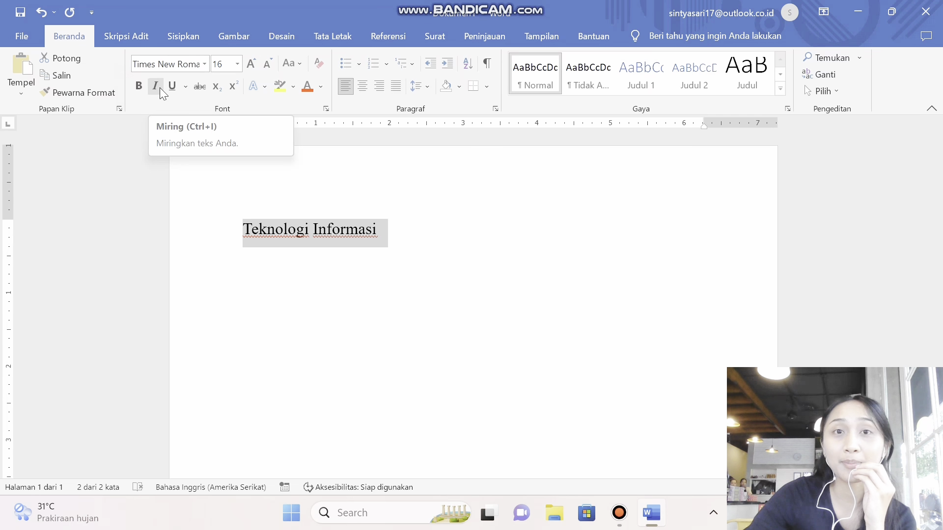
{"action": "left_click", "coordinate": [160, 87]}
{"action": "left_click", "coordinate": [160, 89]}
{"action": "left_click", "coordinate": [171, 87]}
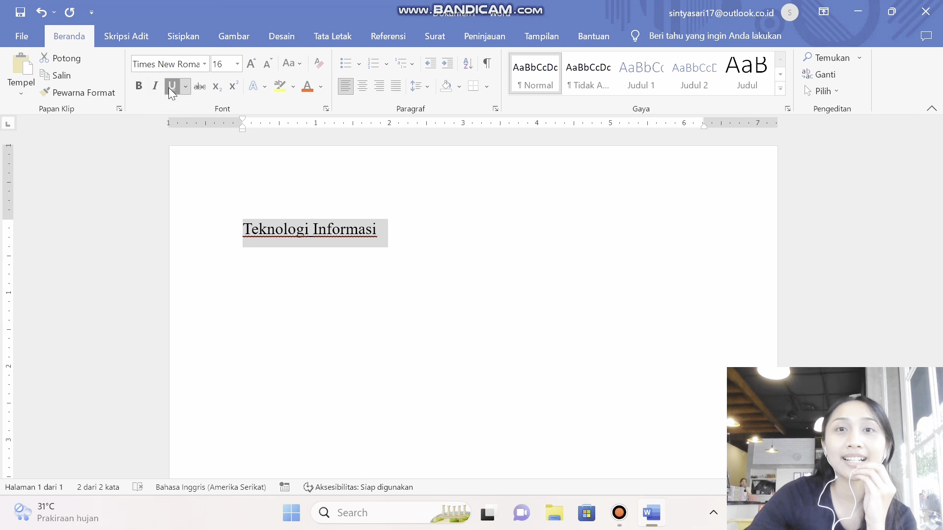
{"action": "left_click", "coordinate": [171, 86]}
{"action": "left_click", "coordinate": [172, 87]}
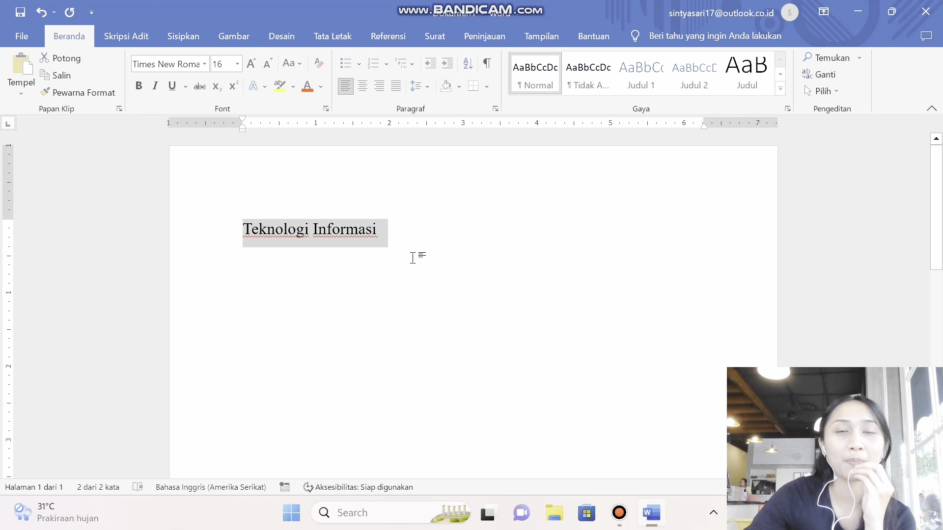
- Reselect the text "Teknologi Informasi" and change its case to HURUF BESAR
{"action": "left_click", "coordinate": [373, 262]}
{"action": "left_click_drag", "start_coordinate": [389, 238], "coordinate": [246, 234]}
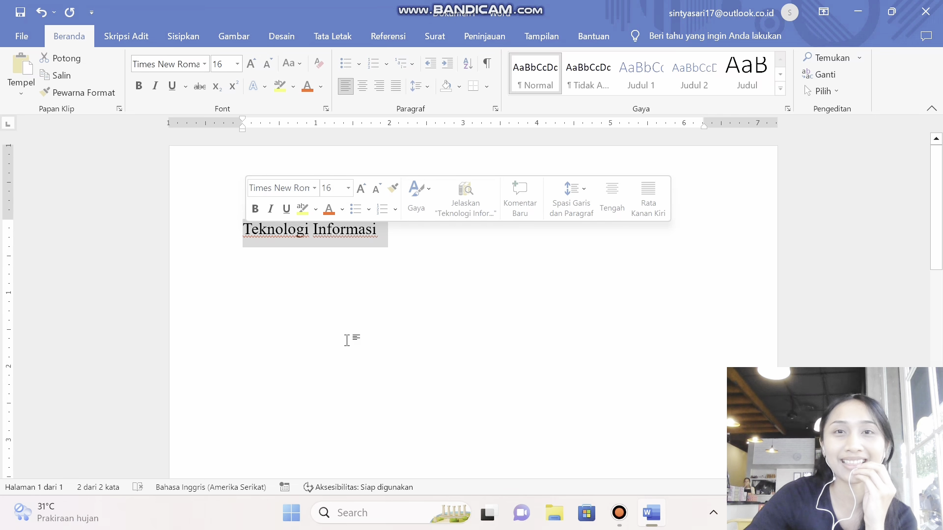
{"action": "left_click", "coordinate": [302, 65]}
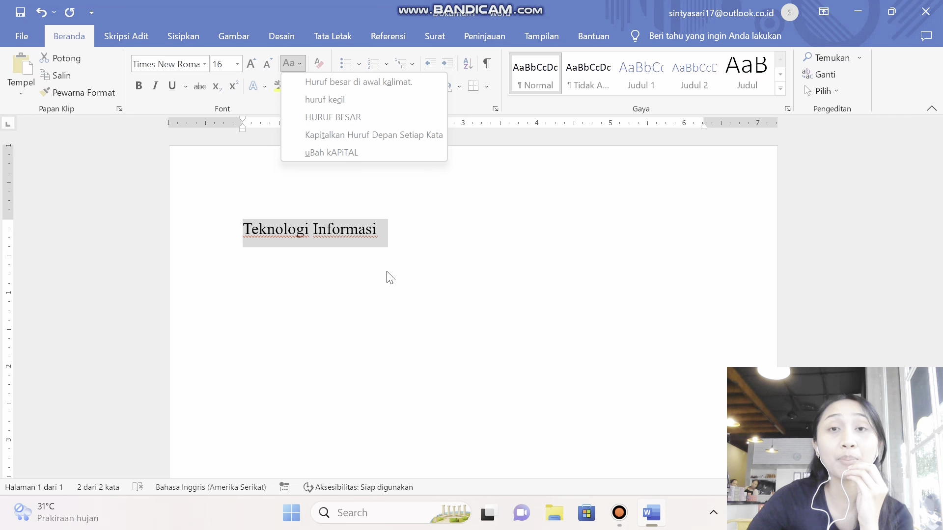
{"action": "left_click", "coordinate": [357, 118]}
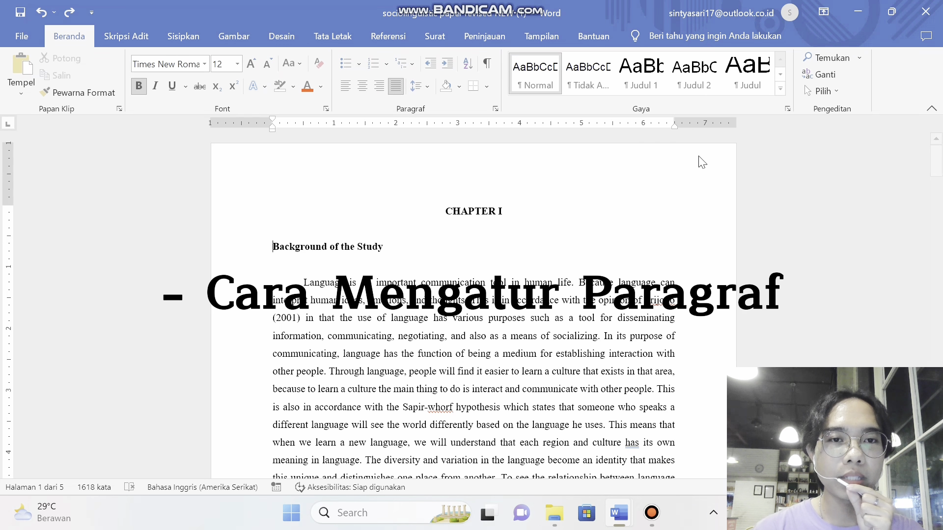
- Look over the first page of the sociolinguistics paper, from the CHAPTER I title to the "Problems of the Study" section
{"action": "scroll", "coordinate": [613, 260], "scroll_direction": "down", "scroll_amount": 1}
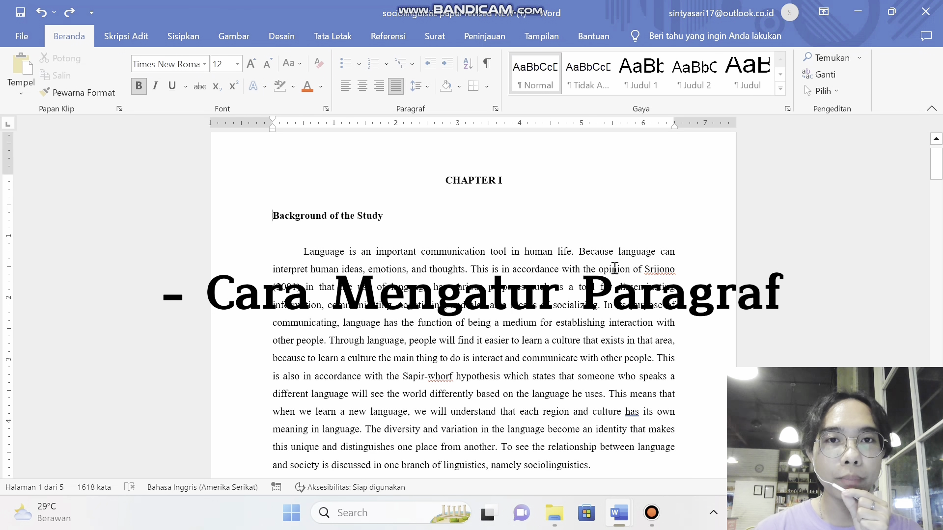
{"action": "scroll", "coordinate": [608, 265], "scroll_direction": "down", "scroll_amount": 1}
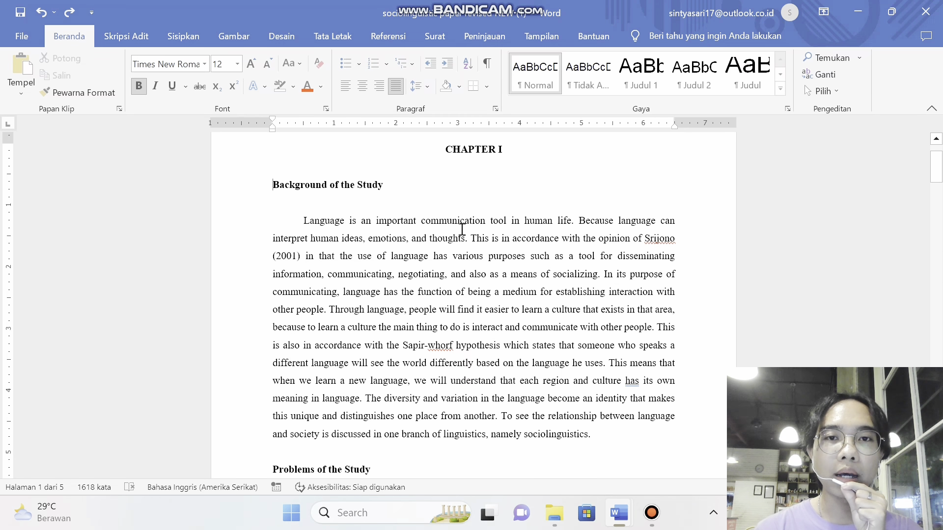
{"action": "scroll", "coordinate": [464, 221], "scroll_direction": "down", "scroll_amount": 2}
{"action": "scroll", "coordinate": [454, 157], "scroll_direction": "up", "scroll_amount": 3}
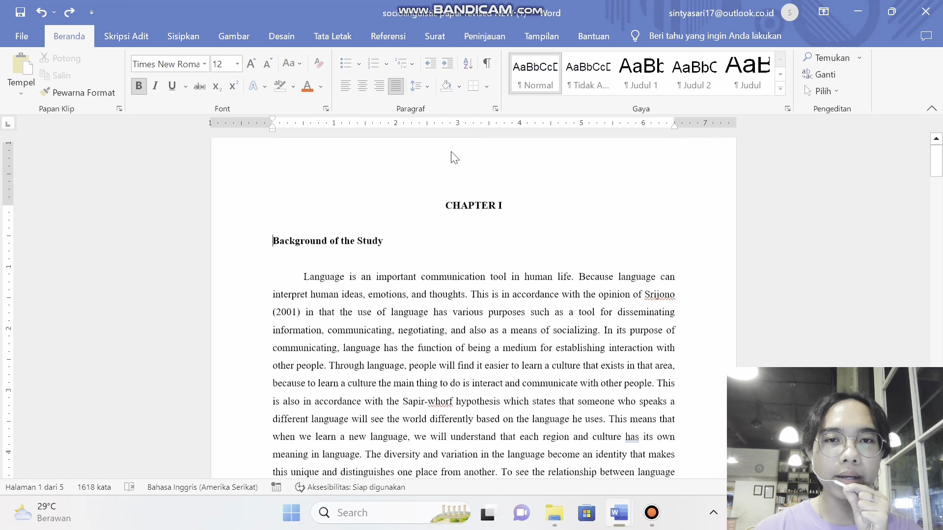
{"action": "scroll", "coordinate": [469, 218], "scroll_direction": "down", "scroll_amount": 4}
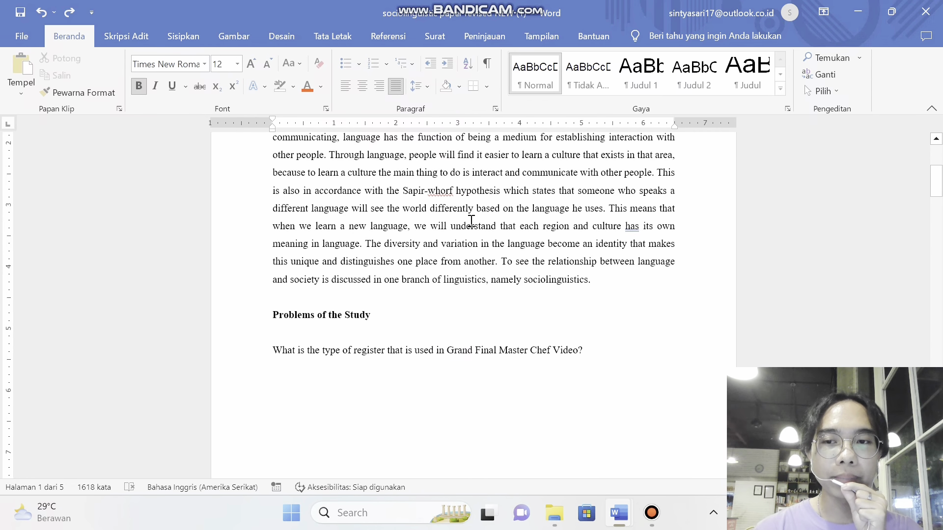
{"action": "scroll", "coordinate": [471, 221], "scroll_direction": "up", "scroll_amount": 4}
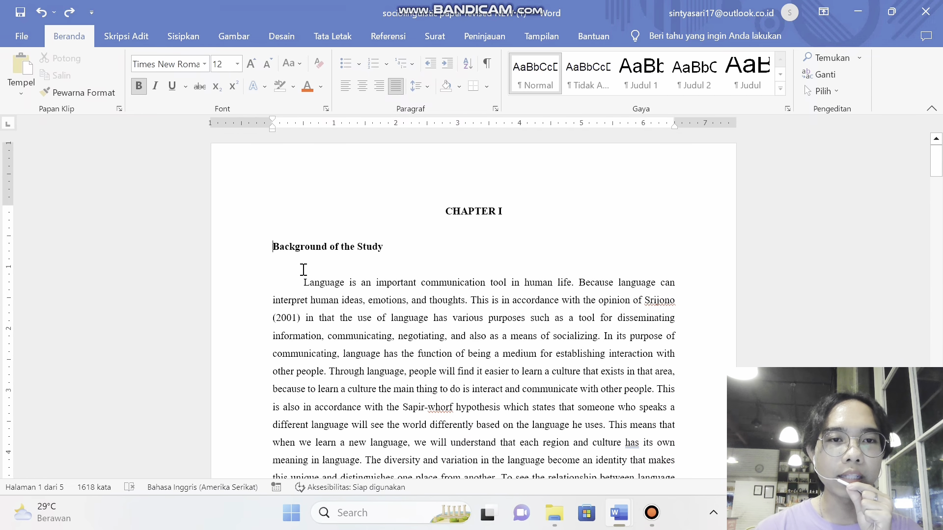
{"action": "scroll", "coordinate": [278, 236], "scroll_direction": "down", "scroll_amount": 1}
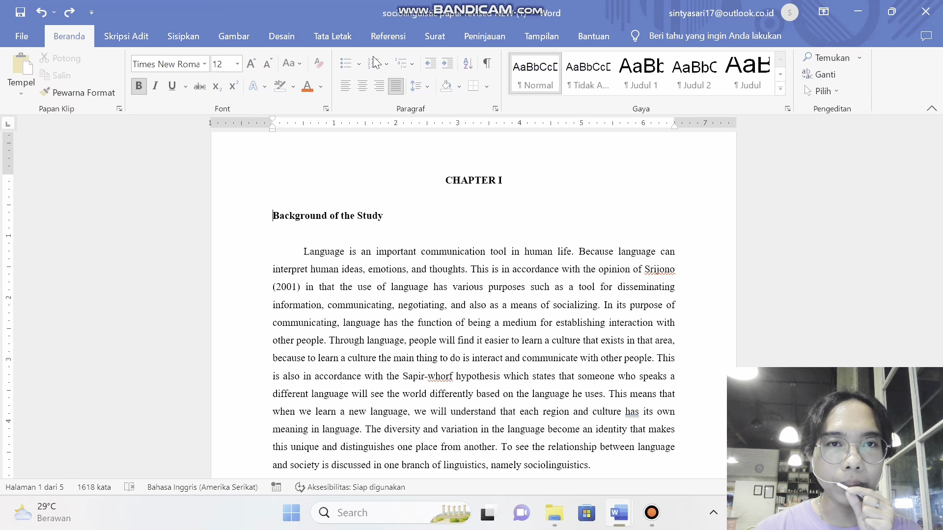
- Define a new number format 1.1 and apply it to the "Background of the Study" heading
{"action": "left_click", "coordinate": [387, 63]}
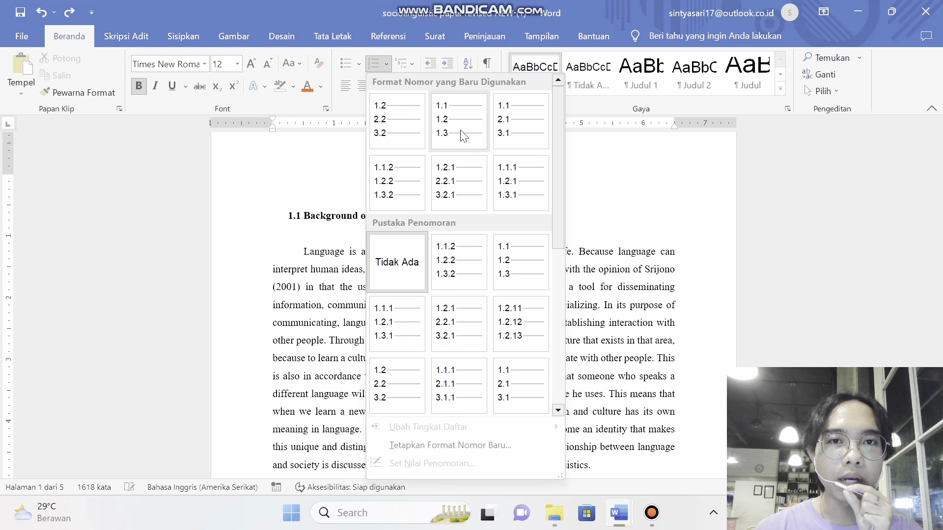
{"action": "left_click", "coordinate": [434, 445]}
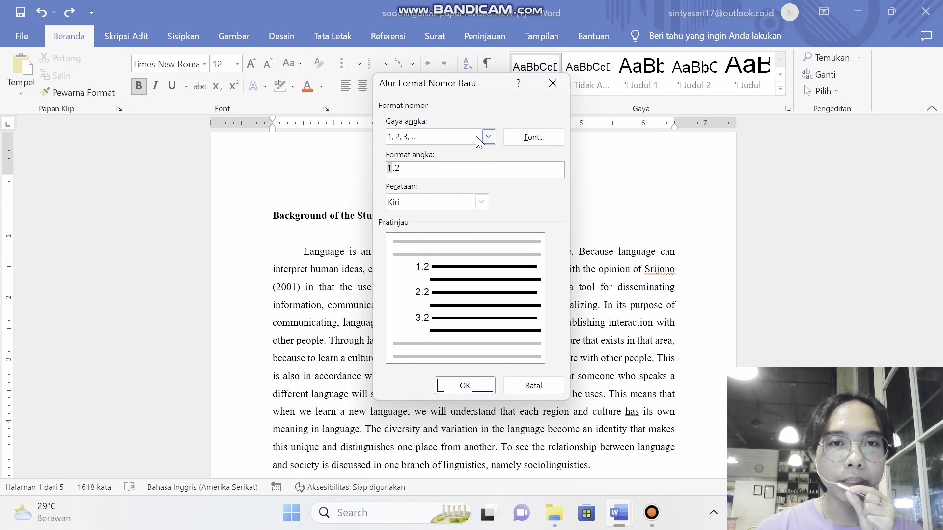
{"action": "left_click", "coordinate": [421, 168]}
{"action": "key", "text": "BackSpace"}
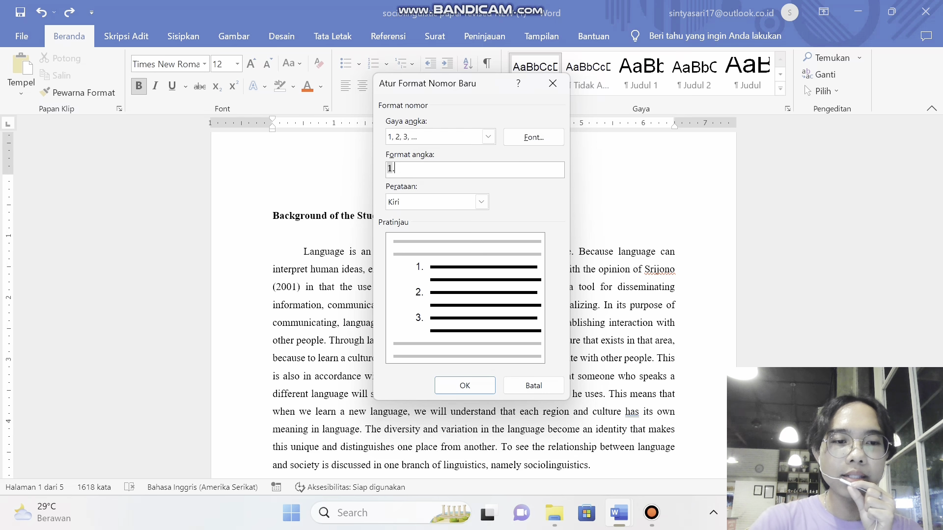
{"action": "type", "text": "1"}
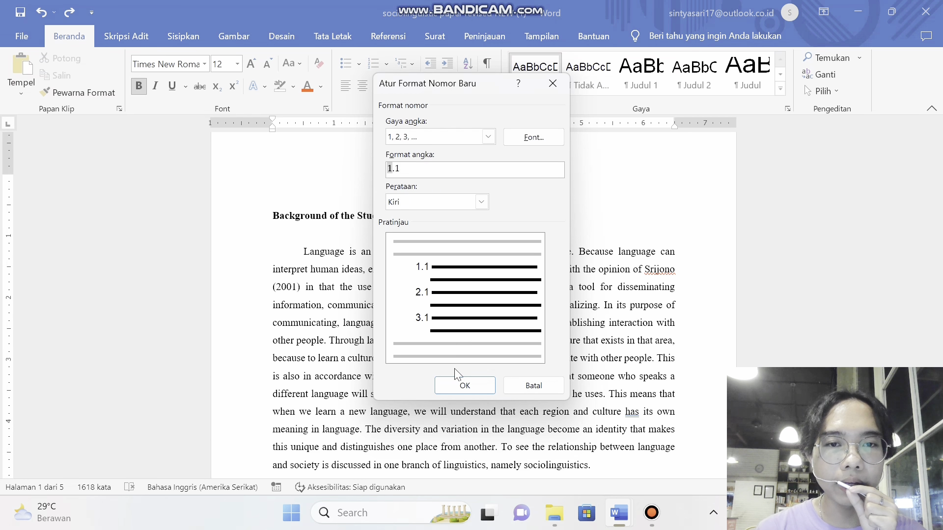
{"action": "left_click", "coordinate": [455, 382]}
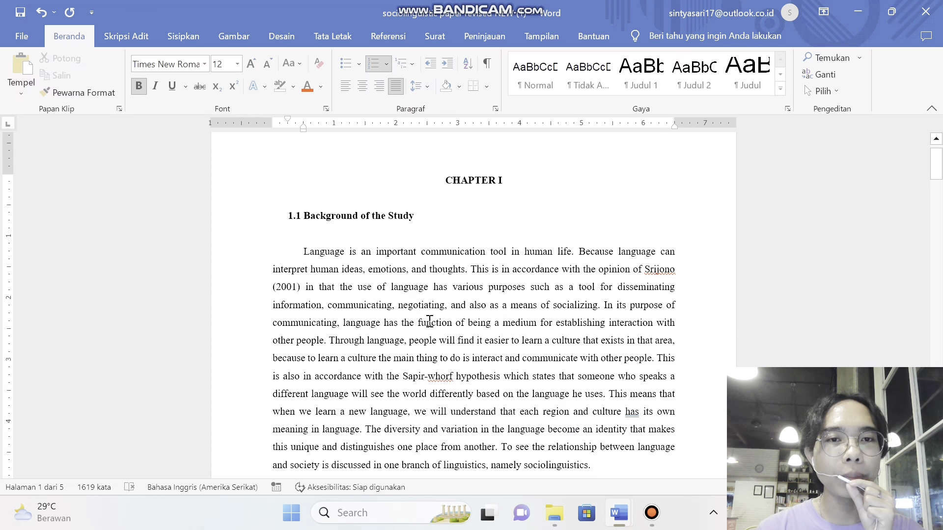
- Apply the recently used 1.2 number format to the "Problems of the Study" heading and place the cursor before the question below it
{"action": "scroll", "coordinate": [364, 282], "scroll_direction": "down", "scroll_amount": 3}
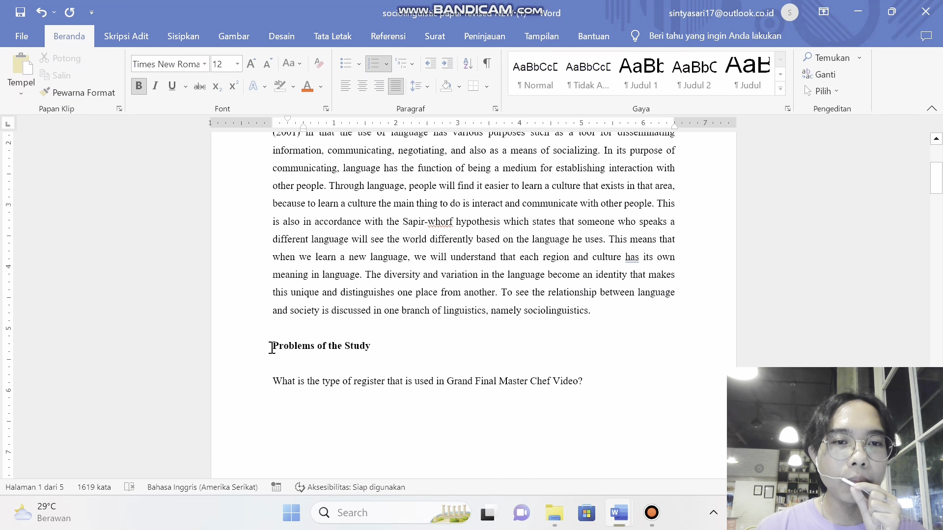
{"action": "left_click", "coordinate": [271, 348]}
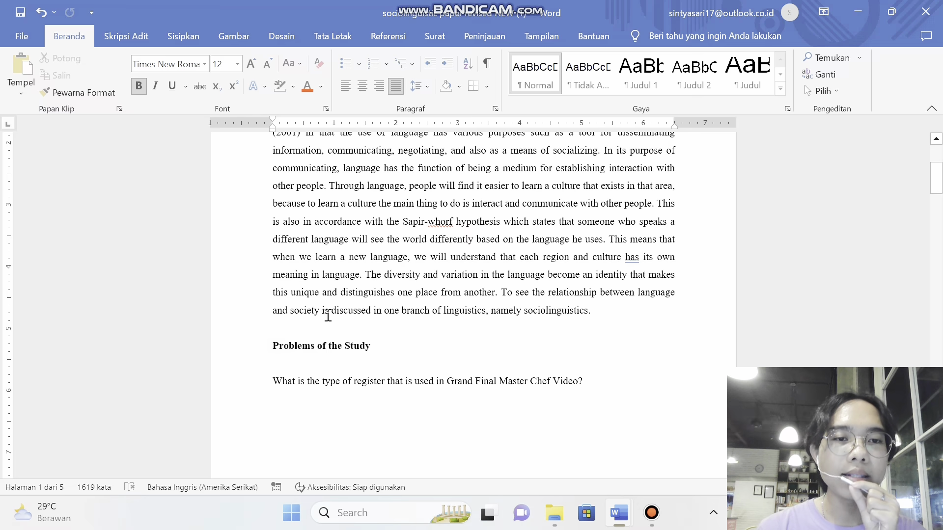
{"action": "scroll", "coordinate": [395, 211], "scroll_direction": "up", "scroll_amount": 1}
{"action": "scroll", "coordinate": [395, 211], "scroll_direction": "up", "scroll_amount": 2}
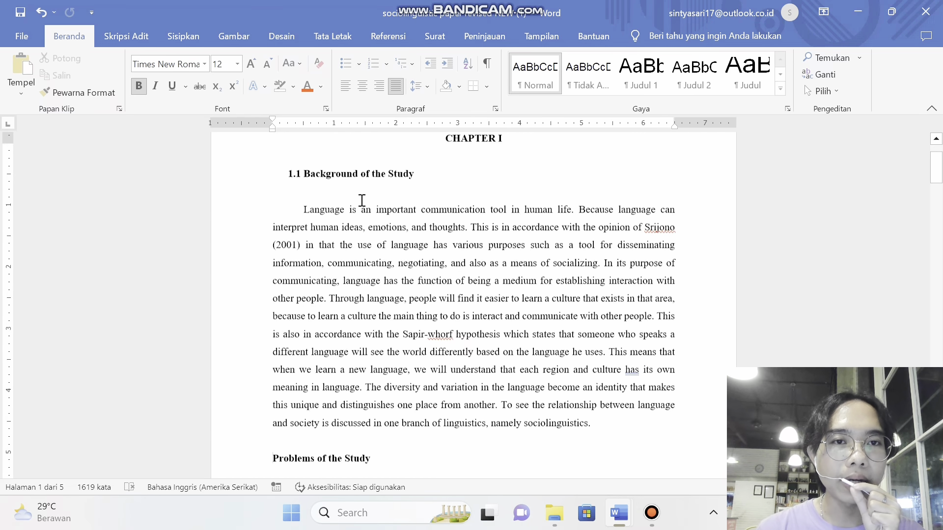
{"action": "scroll", "coordinate": [379, 213], "scroll_direction": "down", "scroll_amount": 2}
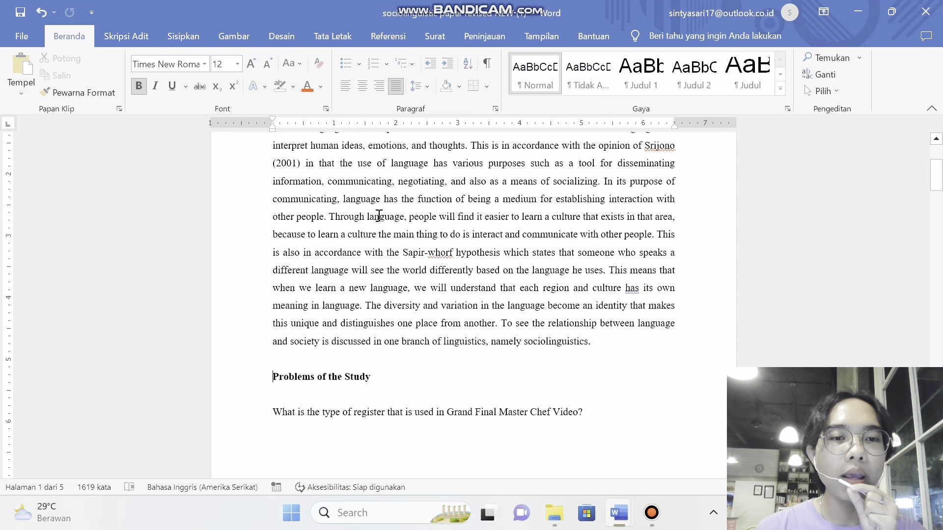
{"action": "scroll", "coordinate": [379, 216], "scroll_direction": "down", "scroll_amount": 1}
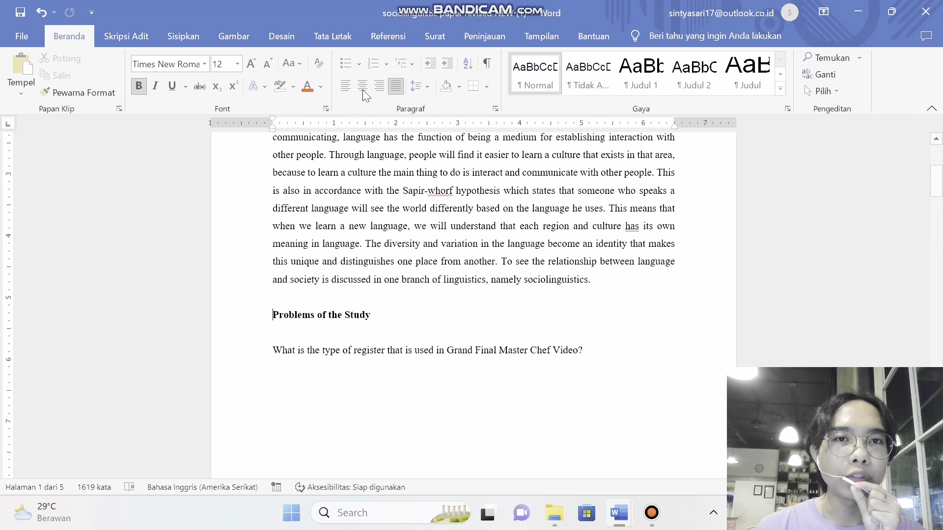
{"action": "left_click", "coordinate": [388, 65]}
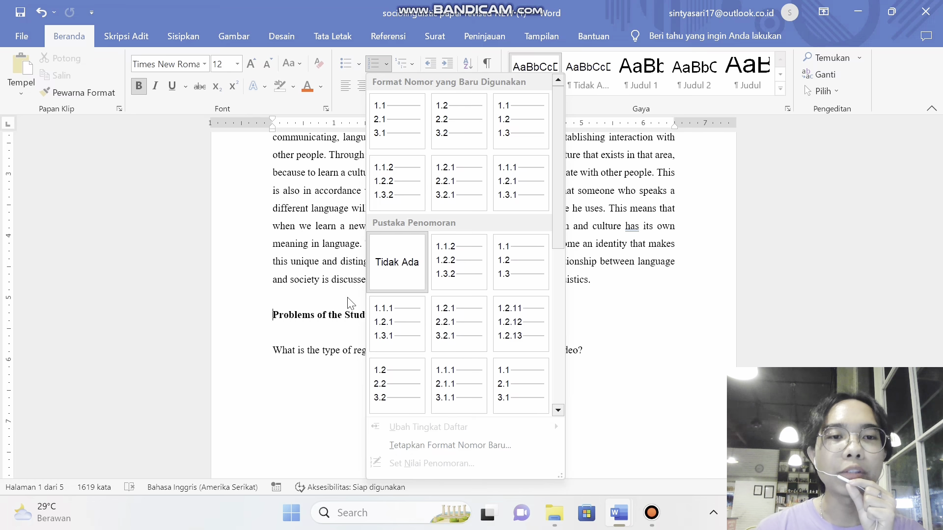
{"action": "left_click", "coordinate": [456, 122]}
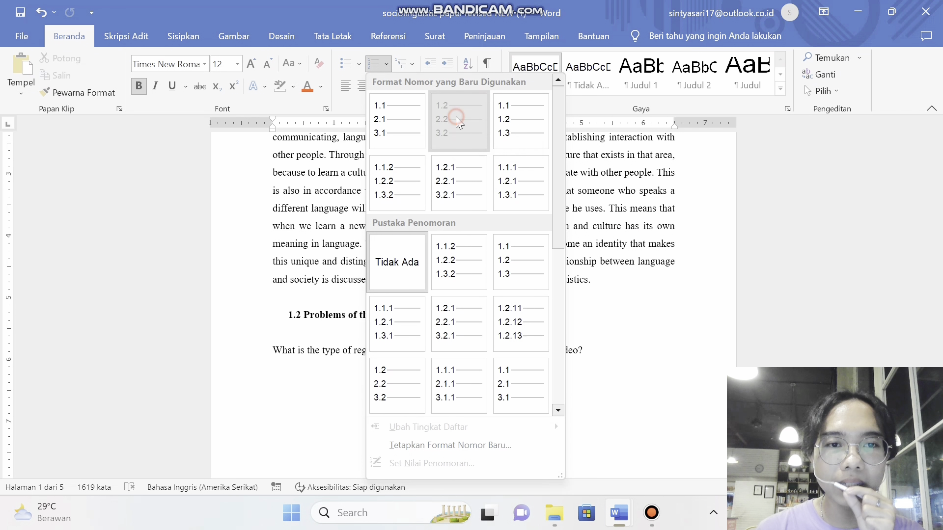
{"action": "scroll", "coordinate": [498, 383], "scroll_direction": "up", "scroll_amount": 3}
{"action": "scroll", "coordinate": [496, 375], "scroll_direction": "down", "scroll_amount": 6}
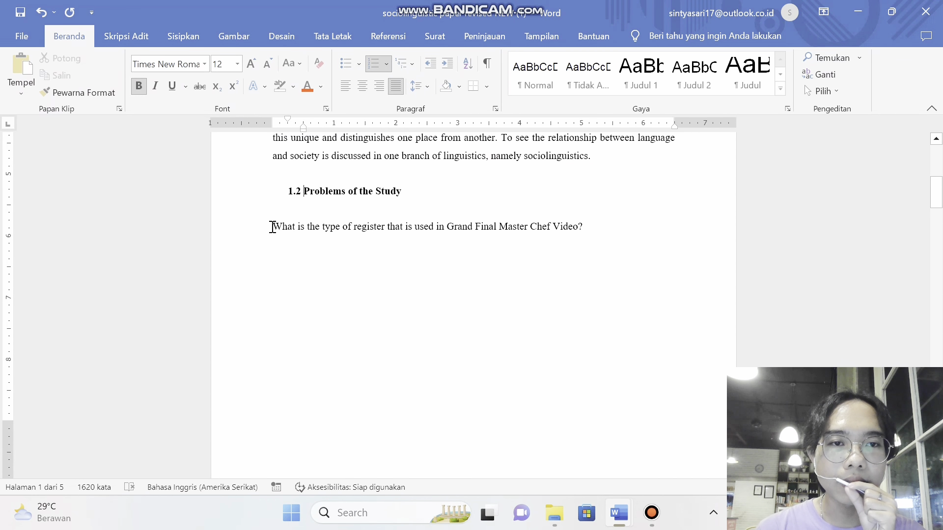
{"action": "left_click", "coordinate": [272, 227]}
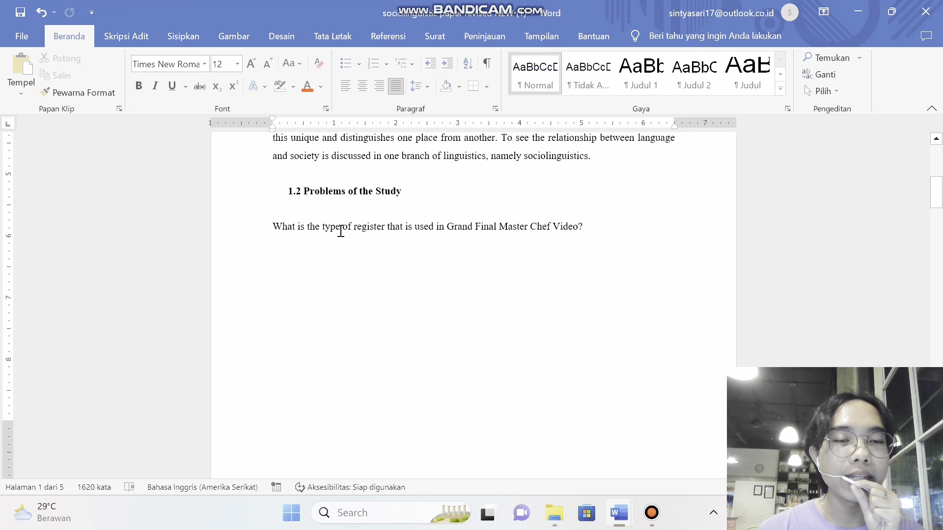
{"action": "left_click", "coordinate": [387, 64]}
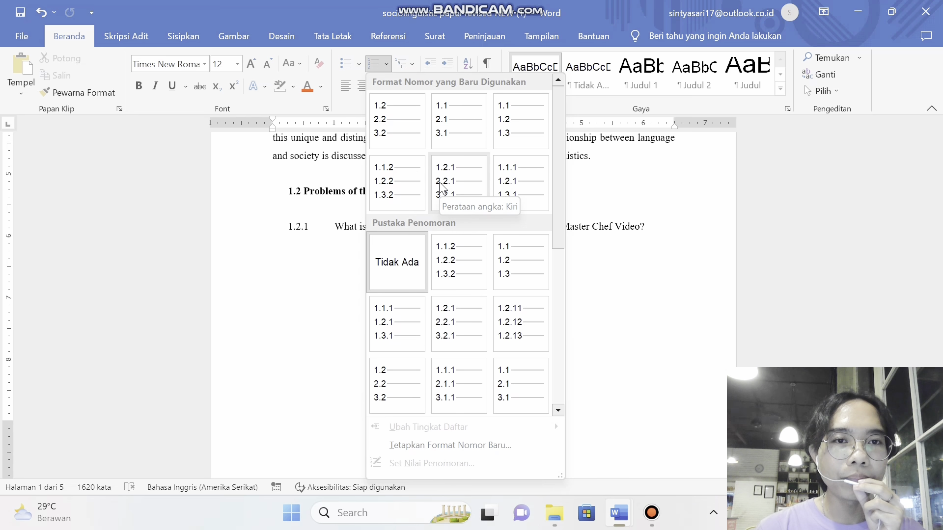
{"action": "left_click", "coordinate": [439, 445]}
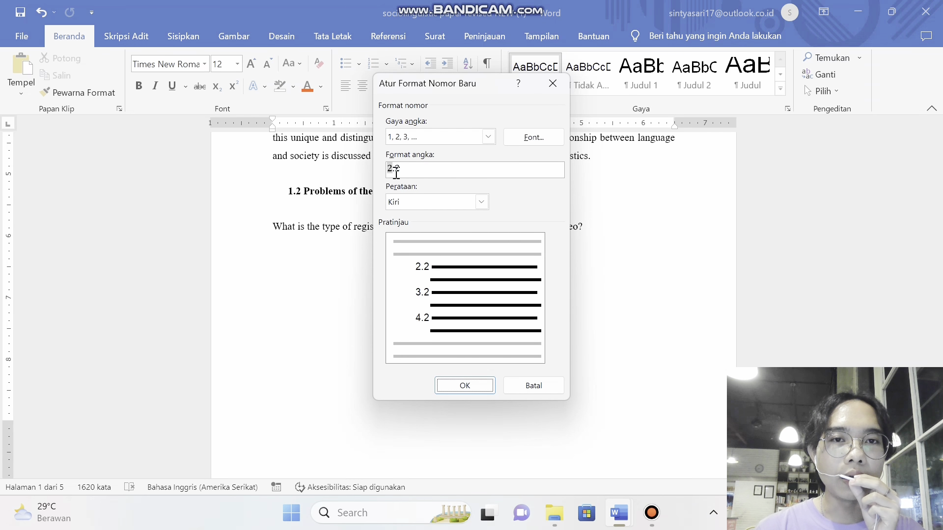
{"action": "left_click", "coordinate": [410, 170]}
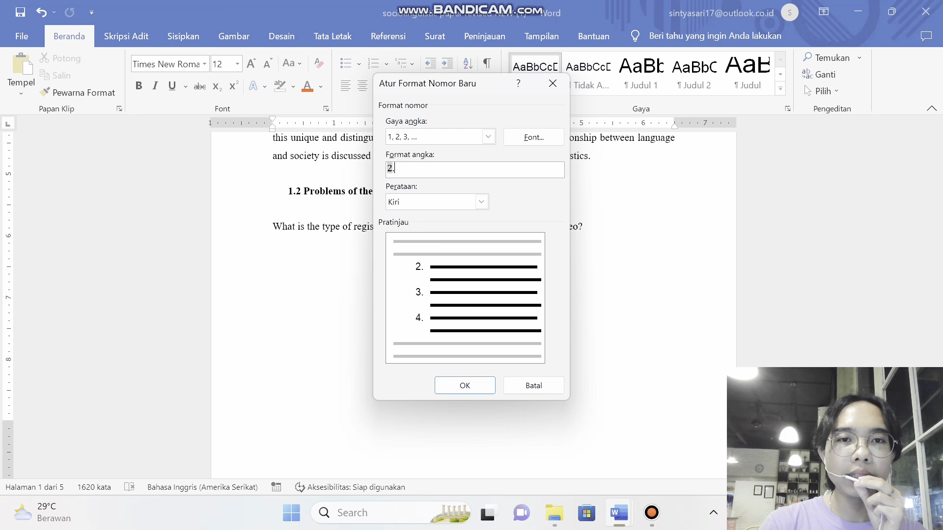
{"action": "type", "text": "1.2"}
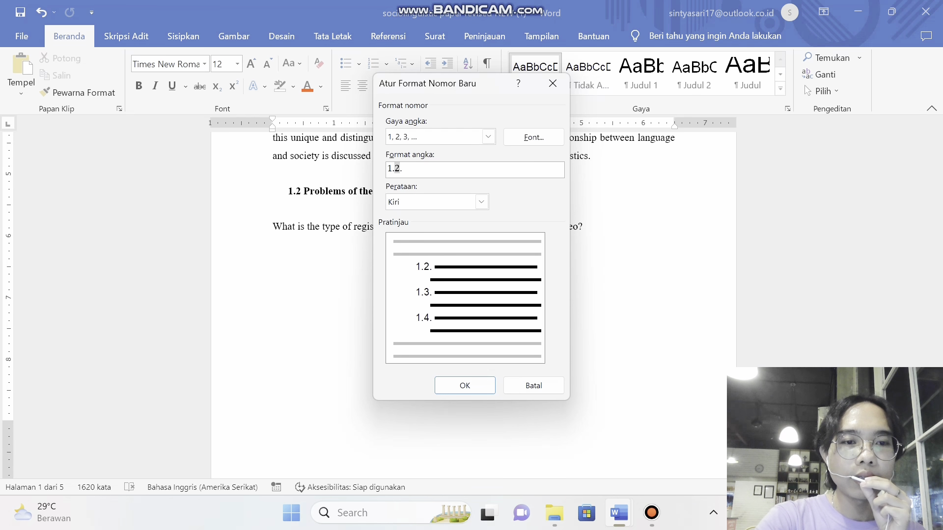
{"action": "type", "text": ".1"}
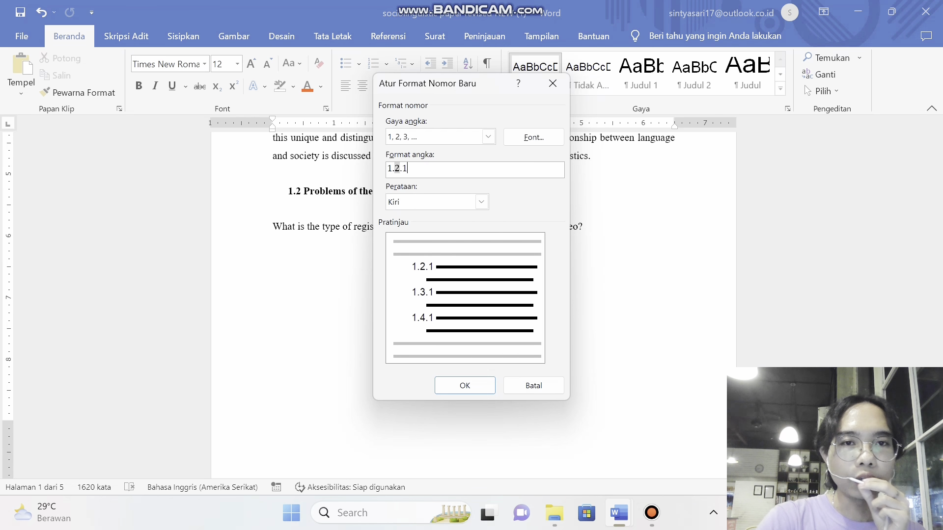
{"action": "left_click", "coordinate": [549, 392]}
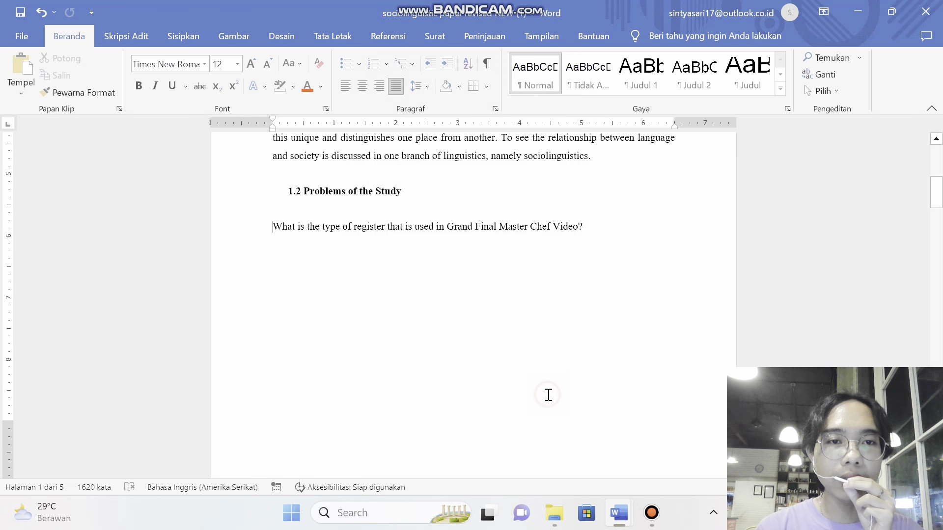
- Apply the recently used 1.2.1 number format to the question about the type of register
{"action": "left_click", "coordinate": [389, 60]}
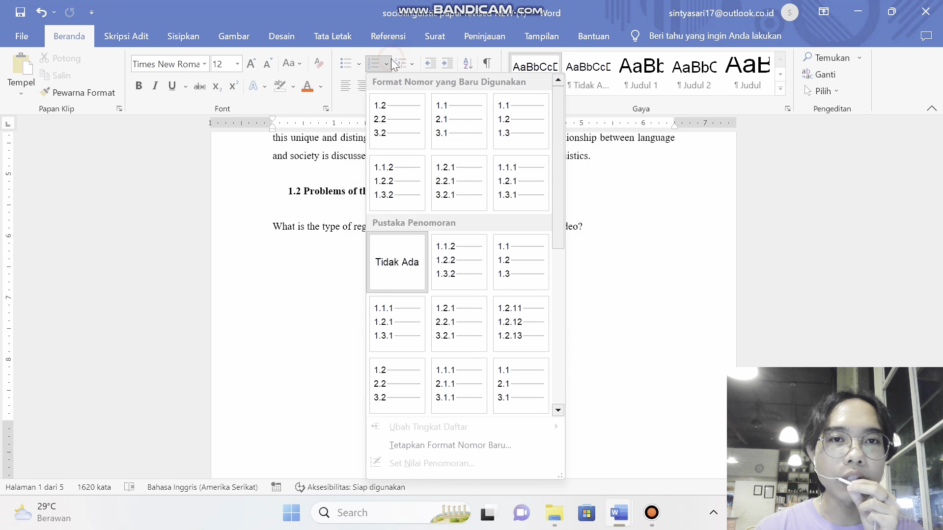
{"action": "left_click", "coordinate": [449, 182]}
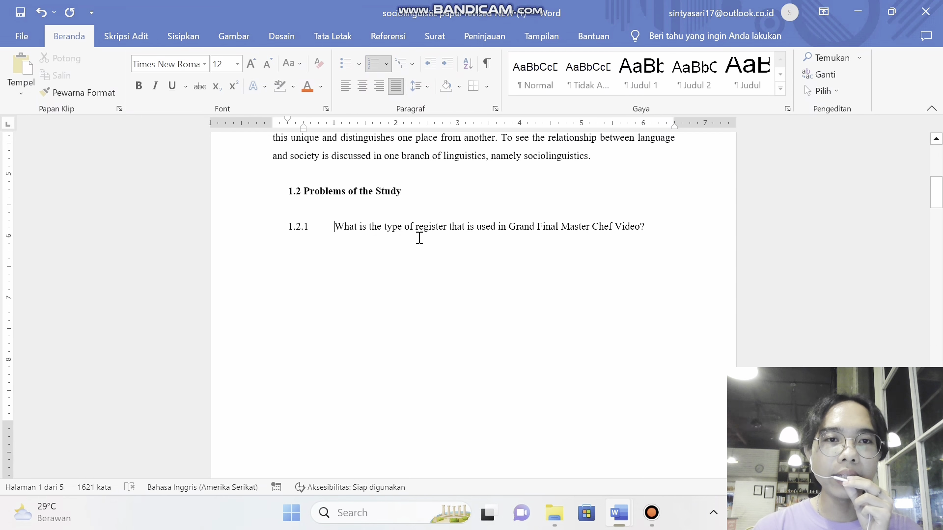
- Review the heading numbering from the CHAPTER I title through the "Literature Review" section under THEORETICAL FRAMEWORK
{"action": "scroll", "coordinate": [420, 238], "scroll_direction": "up", "scroll_amount": 5}
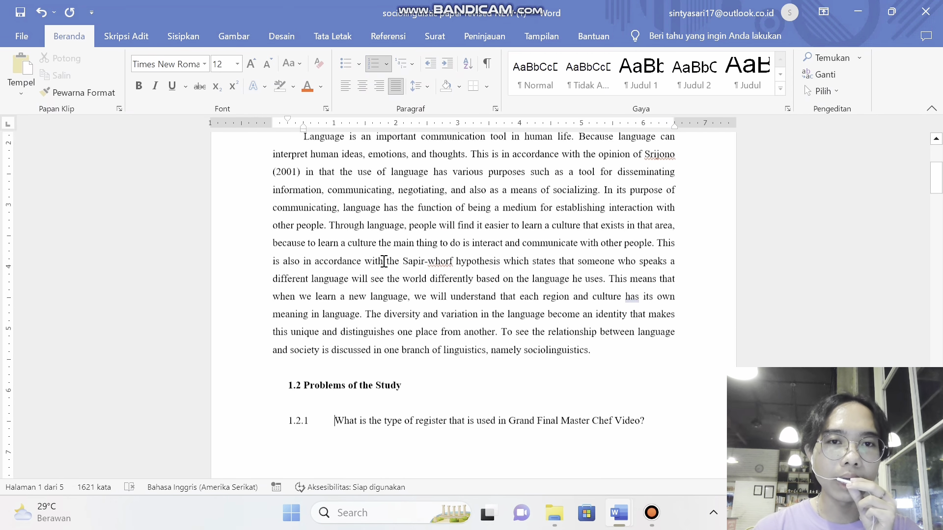
{"action": "scroll", "coordinate": [383, 260], "scroll_direction": "down", "scroll_amount": 10}
{"action": "scroll", "coordinate": [383, 265], "scroll_direction": "down", "scroll_amount": 2}
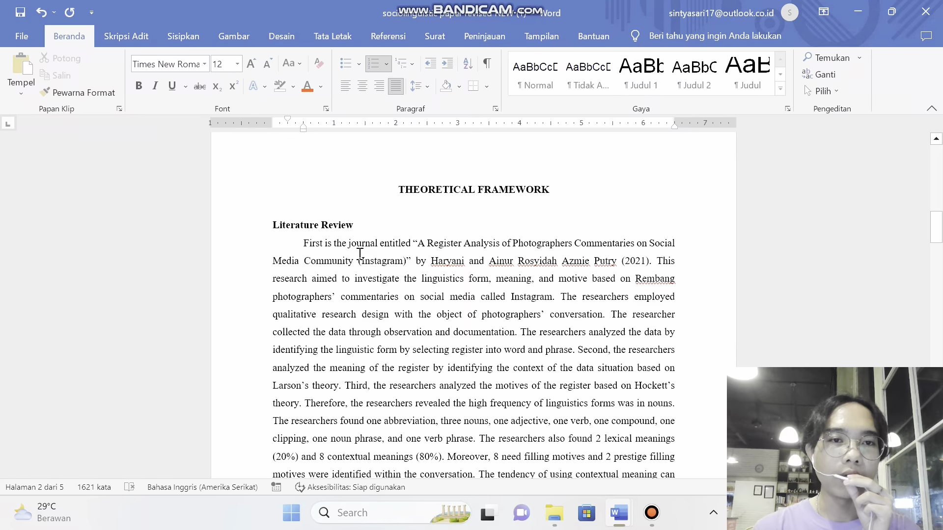
{"action": "scroll", "coordinate": [360, 253], "scroll_direction": "down", "scroll_amount": 2}
{"action": "scroll", "coordinate": [448, 286], "scroll_direction": "up", "scroll_amount": 6}
{"action": "scroll", "coordinate": [487, 278], "scroll_direction": "up", "scroll_amount": 12}
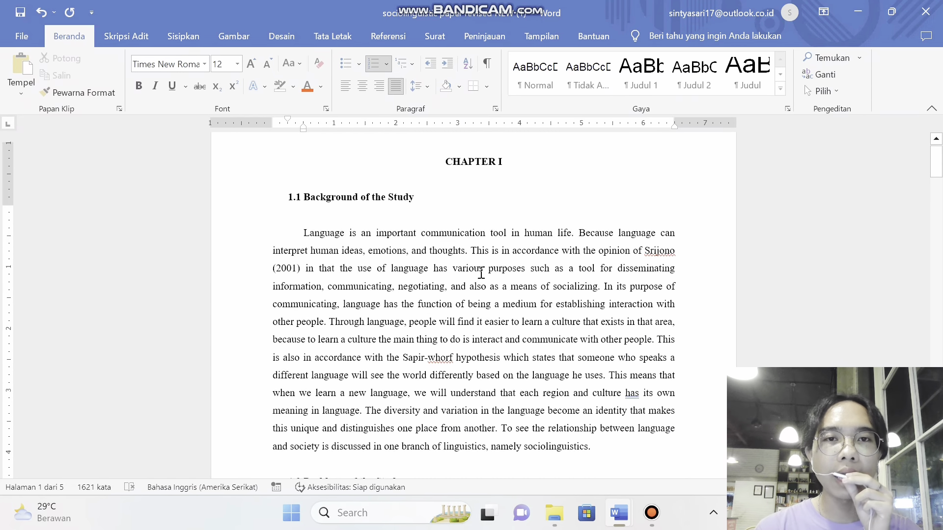
{"action": "scroll", "coordinate": [481, 273], "scroll_direction": "up", "scroll_amount": 2}
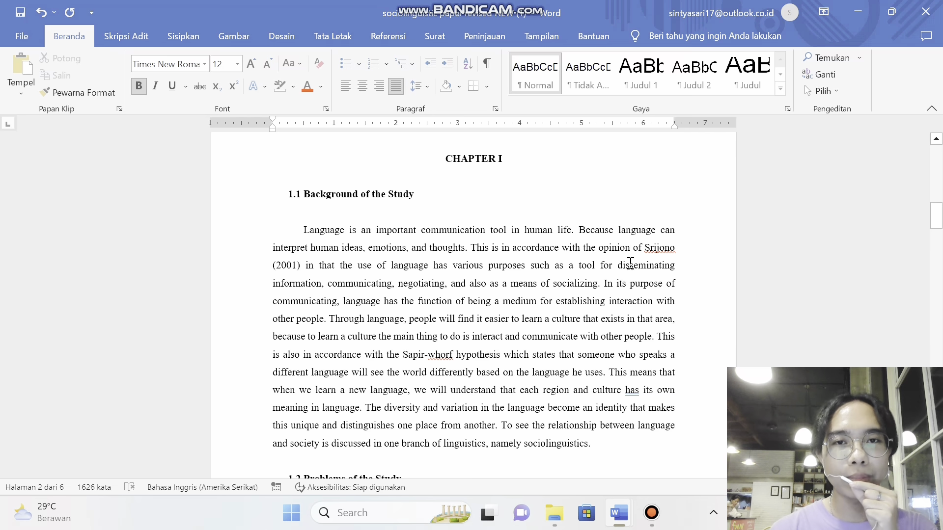
{"action": "scroll", "coordinate": [577, 277], "scroll_direction": "down", "scroll_amount": 6}
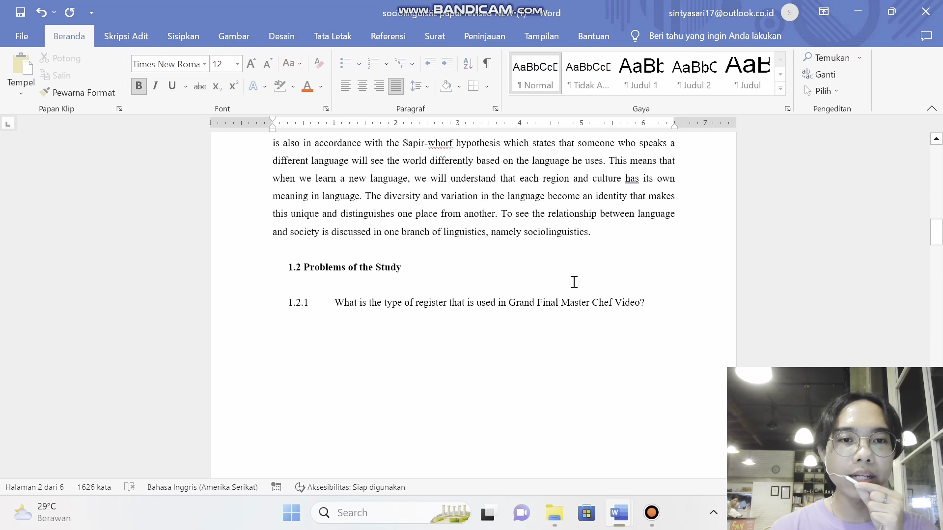
{"action": "scroll", "coordinate": [574, 282], "scroll_direction": "down", "scroll_amount": 8}
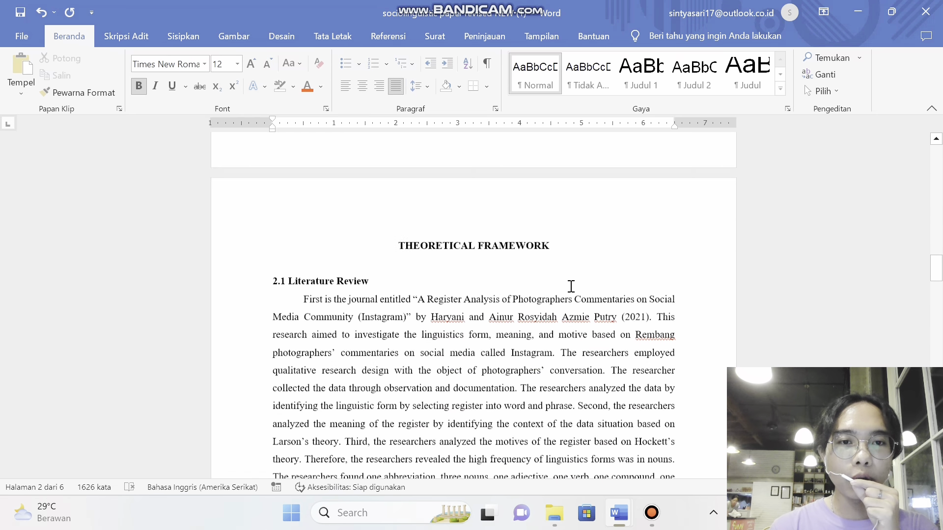
{"action": "scroll", "coordinate": [442, 231], "scroll_direction": "down", "scroll_amount": 3}
{"action": "scroll", "coordinate": [509, 240], "scroll_direction": "up", "scroll_amount": 10}
{"action": "scroll", "coordinate": [513, 237], "scroll_direction": "up", "scroll_amount": 8}
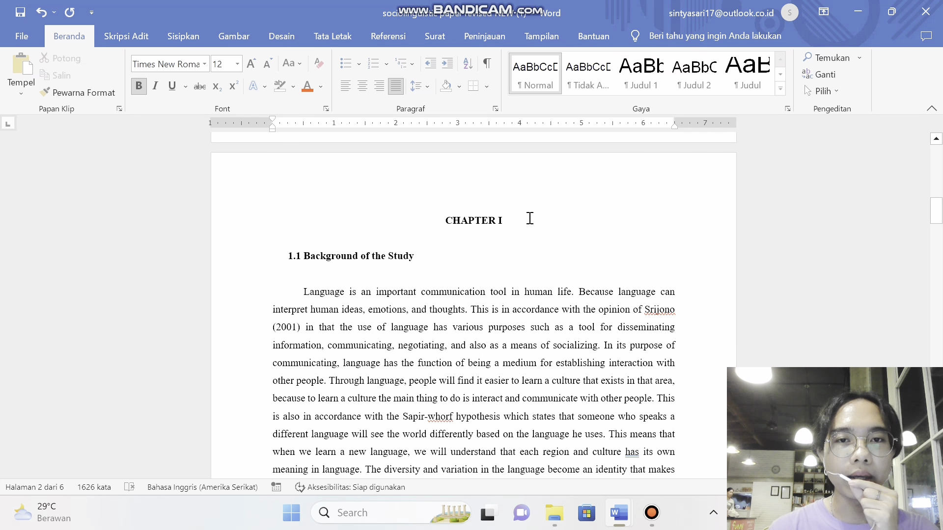
- Mark the CHAPTER I title as a Level 1 table of contents entry and center it again
{"action": "left_click_drag", "start_coordinate": [517, 220], "coordinate": [445, 221]}
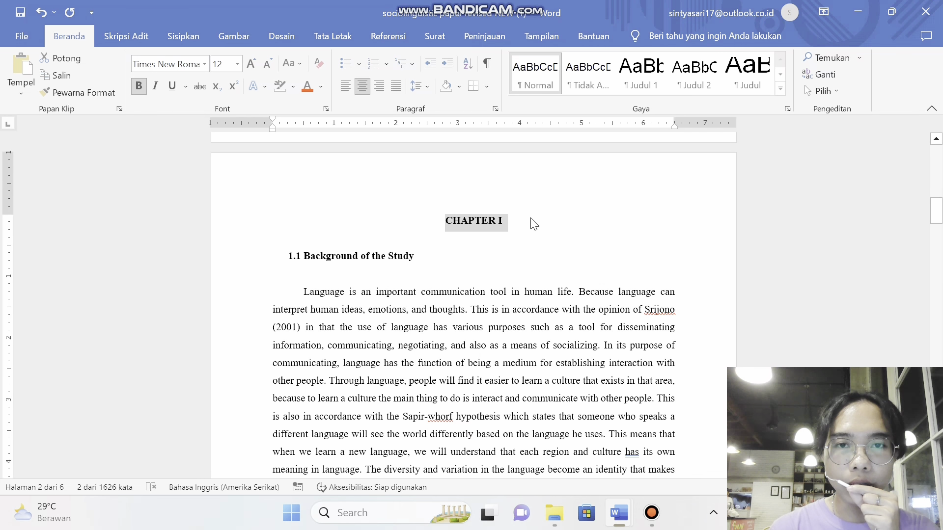
{"action": "left_click", "coordinate": [516, 224]}
{"action": "left_click_drag", "start_coordinate": [511, 223], "coordinate": [445, 222]}
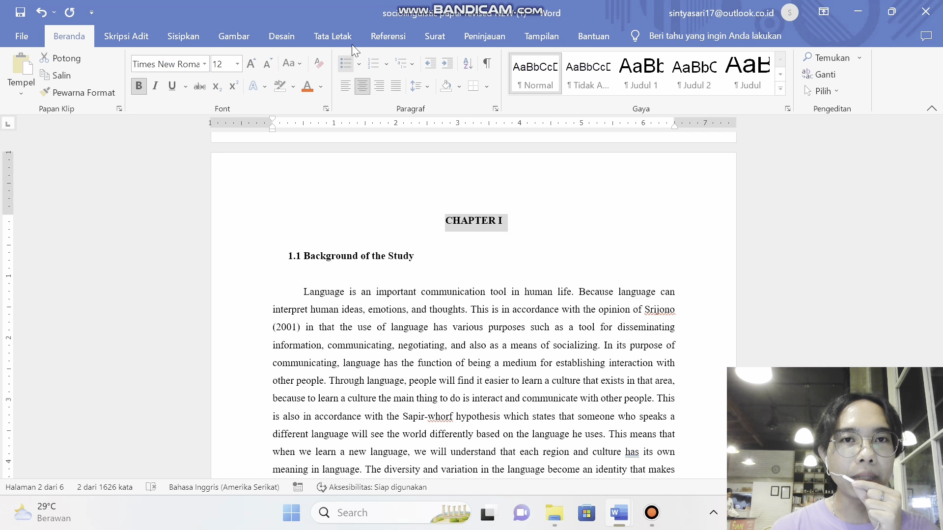
{"action": "left_click", "coordinate": [377, 38]}
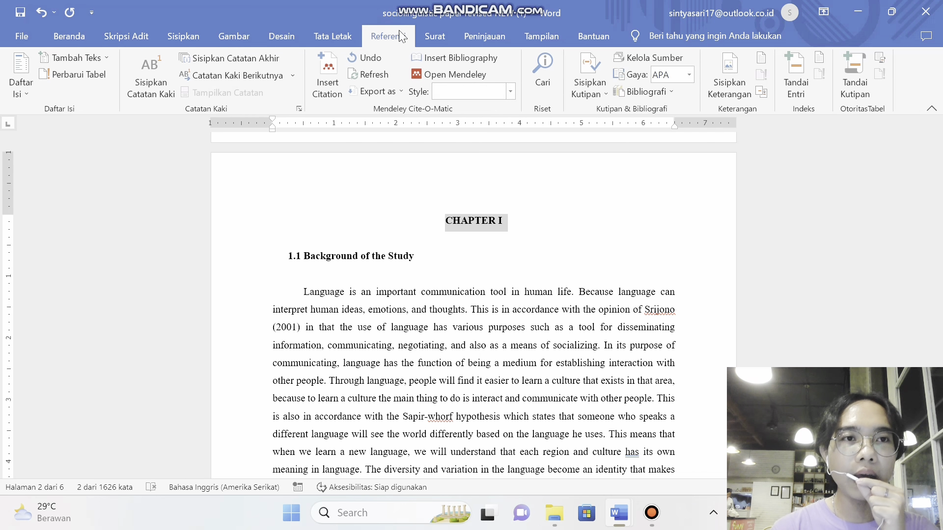
{"action": "left_click", "coordinate": [88, 57]}
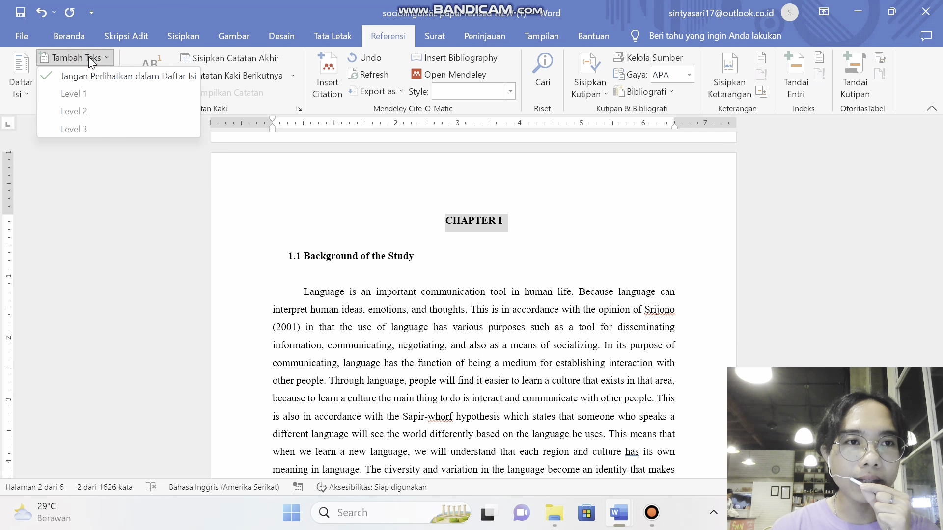
{"action": "left_click", "coordinate": [95, 92]}
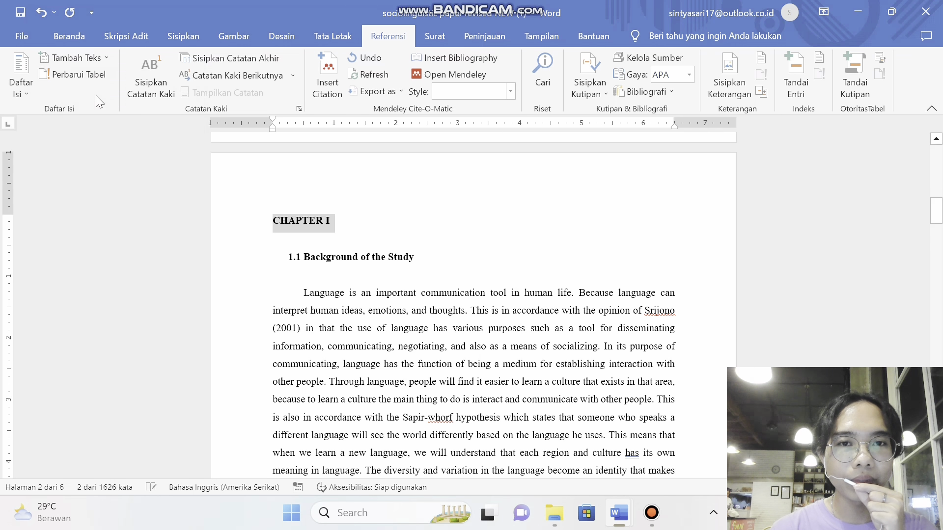
{"action": "left_click", "coordinate": [77, 43]}
{"action": "left_click", "coordinate": [362, 87]}
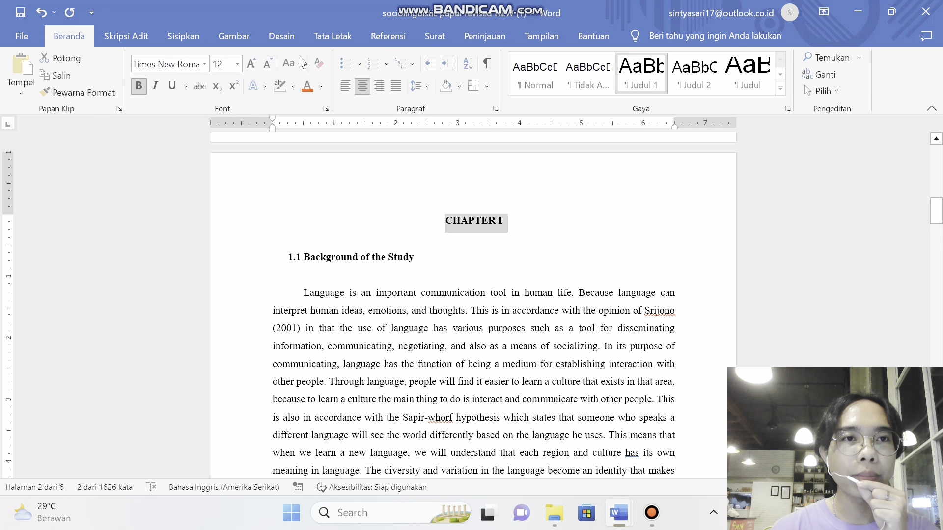
- Mark the "Background of the Study" heading as a Level 2 table of contents entry
{"action": "left_click", "coordinate": [400, 35]}
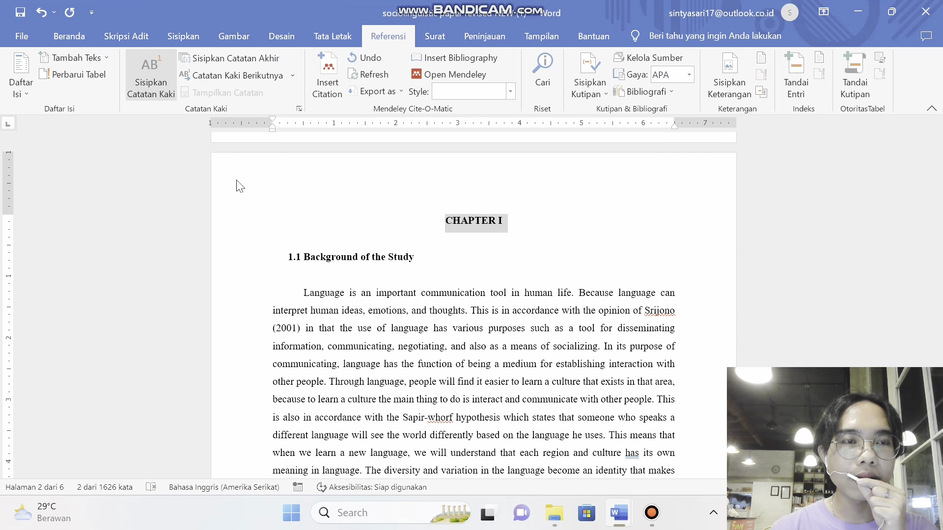
{"action": "left_click_drag", "start_coordinate": [422, 258], "coordinate": [292, 261]}
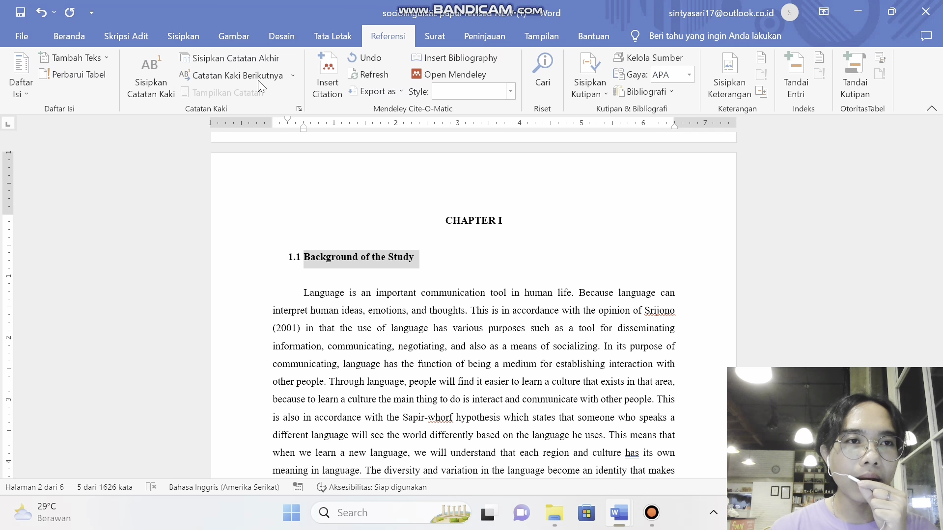
{"action": "left_click", "coordinate": [77, 58]}
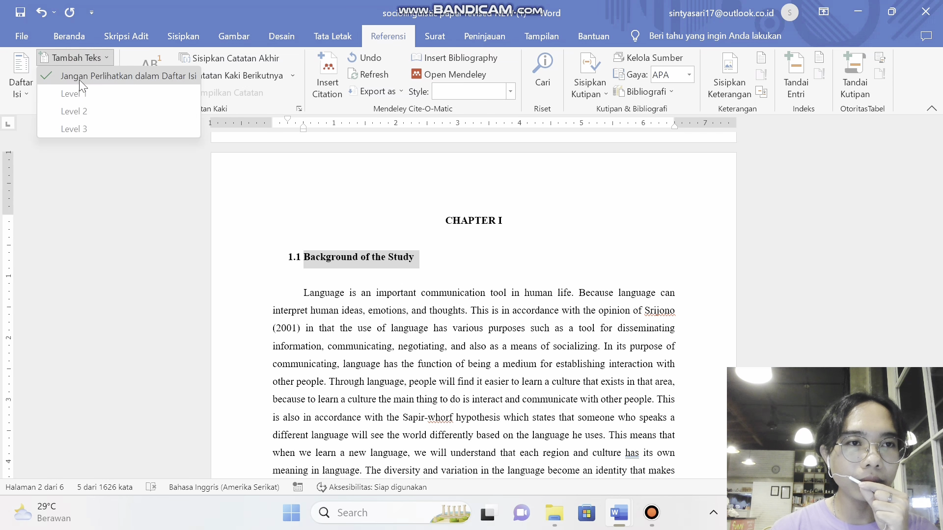
{"action": "left_click", "coordinate": [78, 111]}
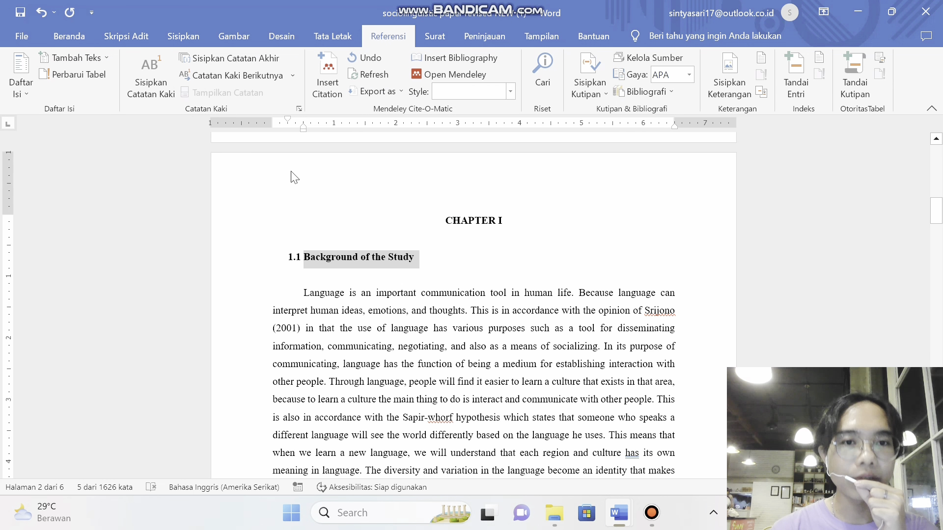
- Mark the "Problems of the Study" heading as a Level 2 table of contents entry
{"action": "scroll", "coordinate": [418, 283], "scroll_direction": "down", "scroll_amount": 5}
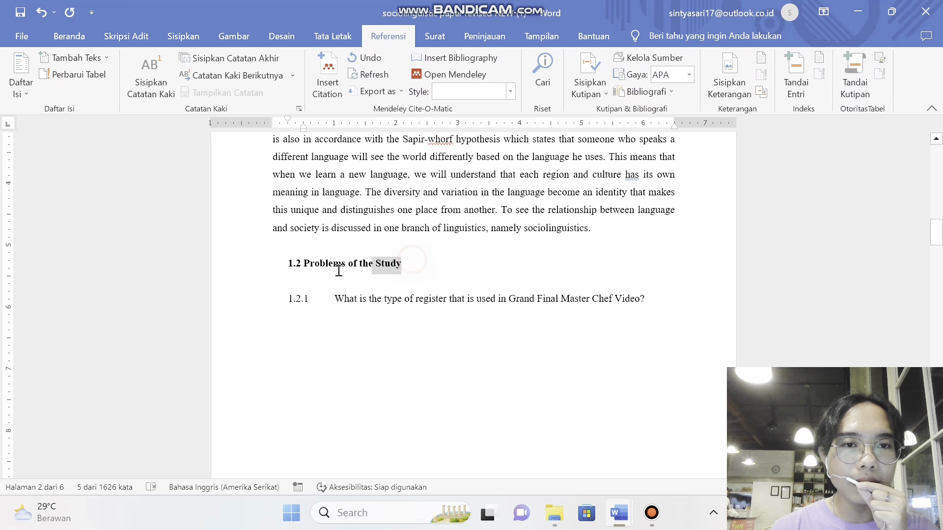
{"action": "left_click_drag", "start_coordinate": [339, 271], "coordinate": [295, 267]}
{"action": "left_click", "coordinate": [84, 58]}
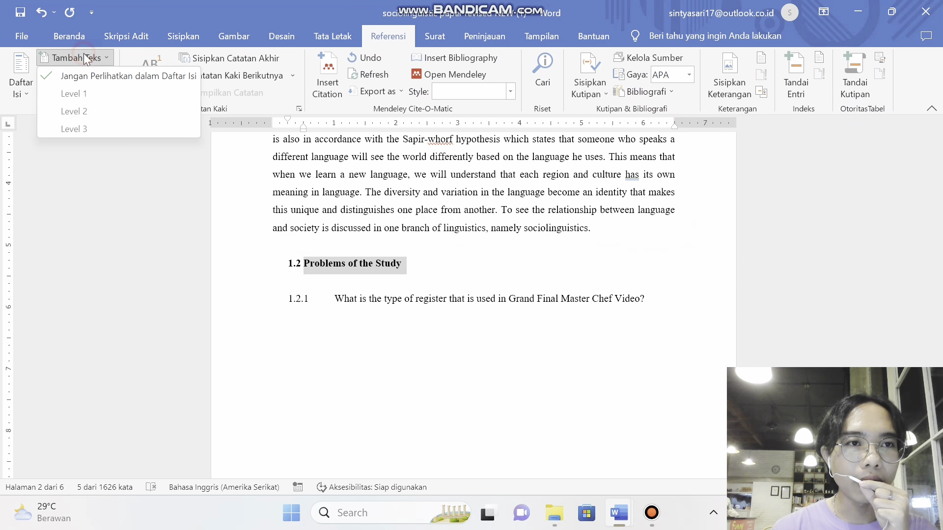
{"action": "left_click", "coordinate": [89, 110]}
- Mark the 1.2.1 question about the type of register as a Level 3 table of contents entry
{"action": "scroll", "coordinate": [444, 341], "scroll_direction": "down", "scroll_amount": 1}
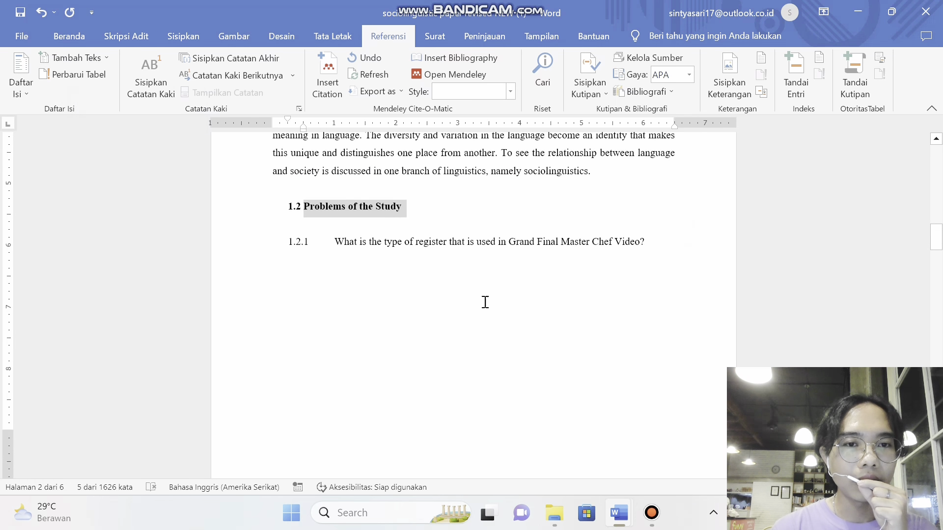
{"action": "left_click_drag", "start_coordinate": [652, 239], "coordinate": [312, 232]}
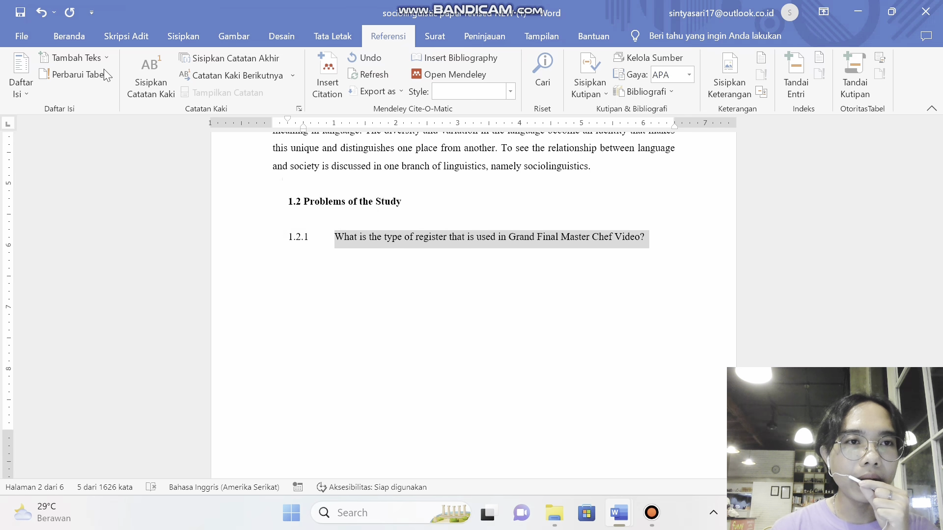
{"action": "left_click", "coordinate": [96, 57]}
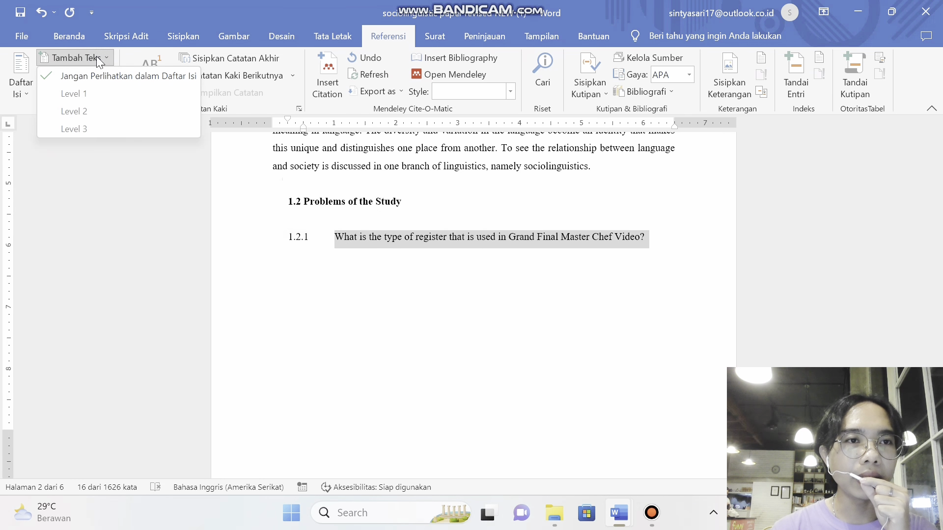
{"action": "left_click", "coordinate": [87, 126]}
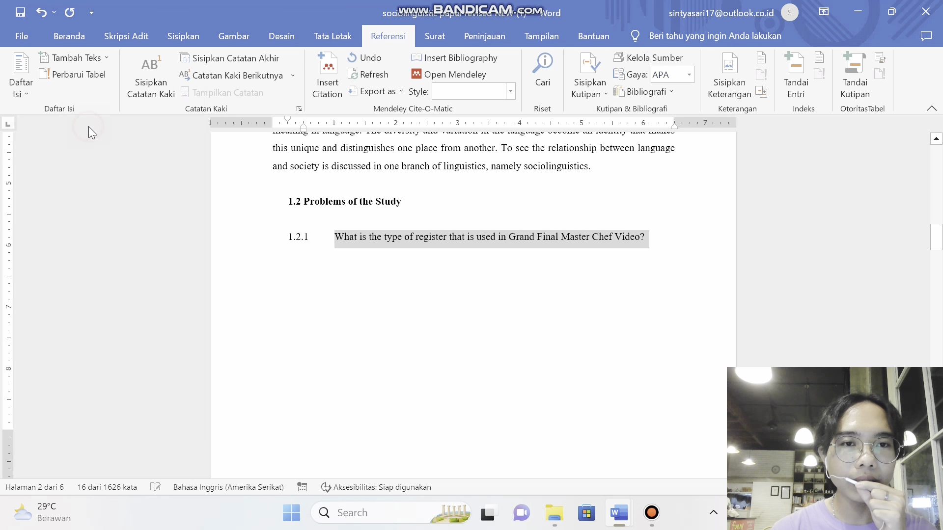
- Mark the THEORETICAL FRAMEWORK title as a Level 1 table of contents entry and center it again
{"action": "scroll", "coordinate": [479, 360], "scroll_direction": "down", "scroll_amount": 10}
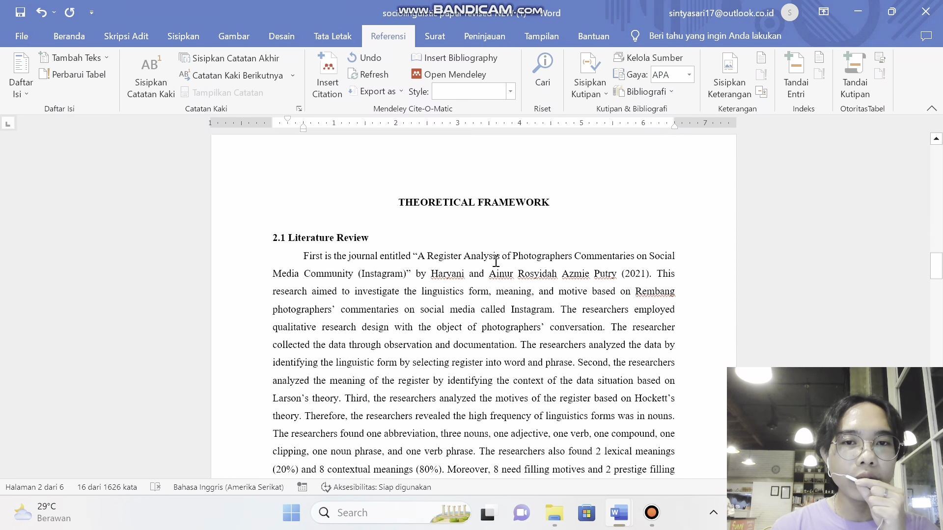
{"action": "left_click_drag", "start_coordinate": [483, 202], "coordinate": [395, 199]}
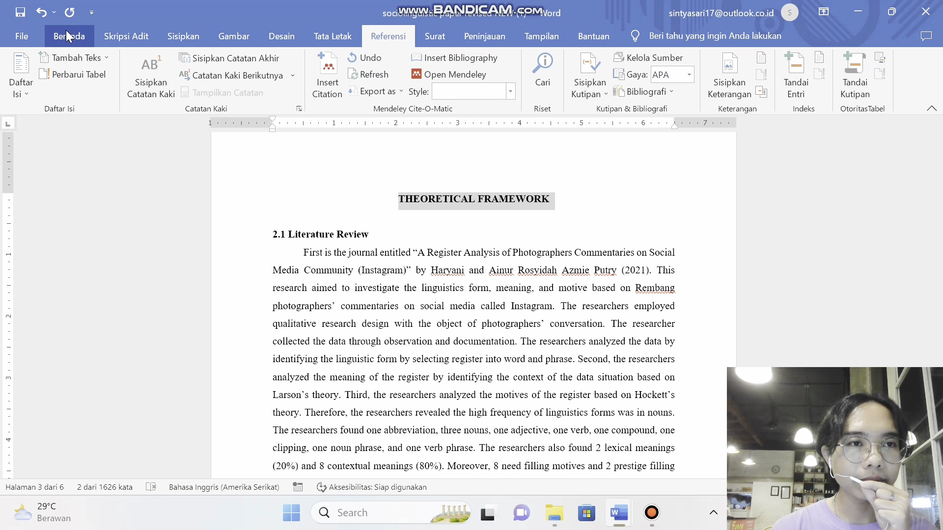
{"action": "left_click", "coordinate": [71, 58]}
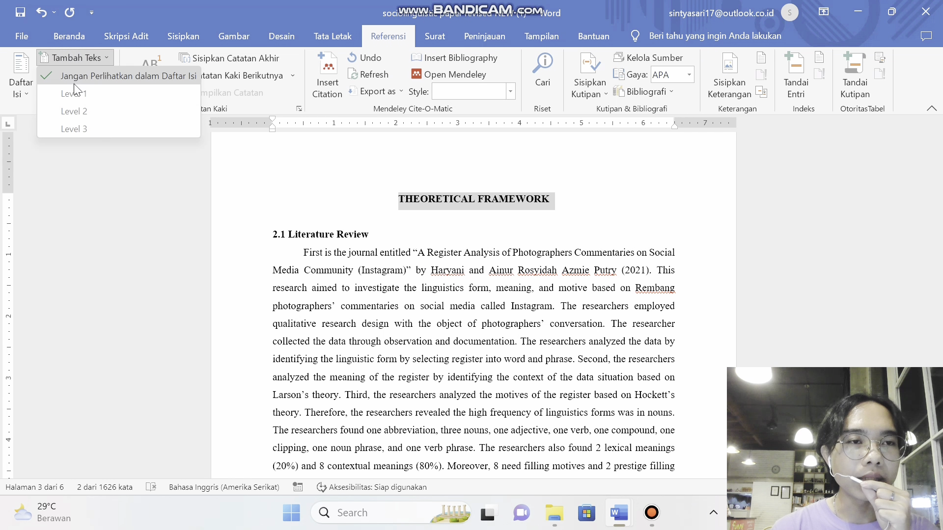
{"action": "left_click", "coordinate": [74, 94]}
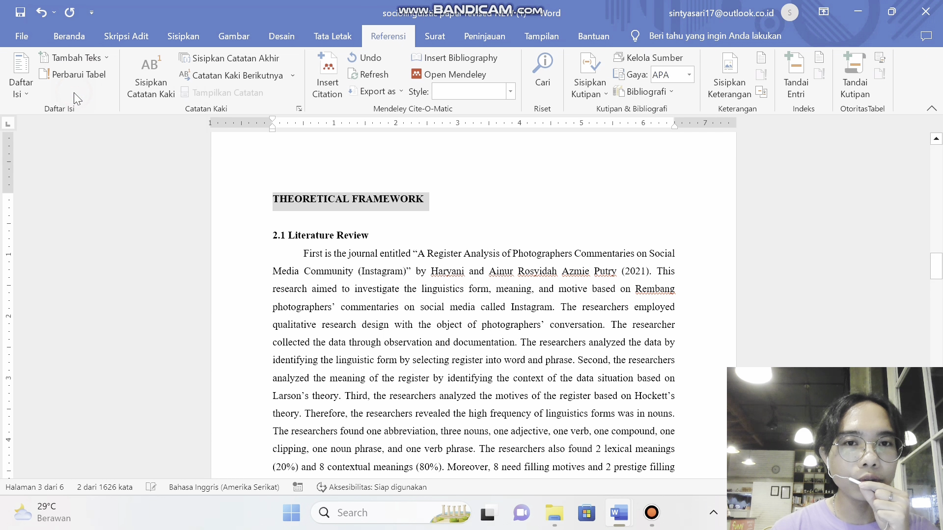
{"action": "left_click", "coordinate": [70, 36]}
{"action": "left_click", "coordinate": [363, 86]}
- Mark the "2.1 Literature Review" heading as a Level 1 table of contents entry
{"action": "left_click", "coordinate": [388, 36]}
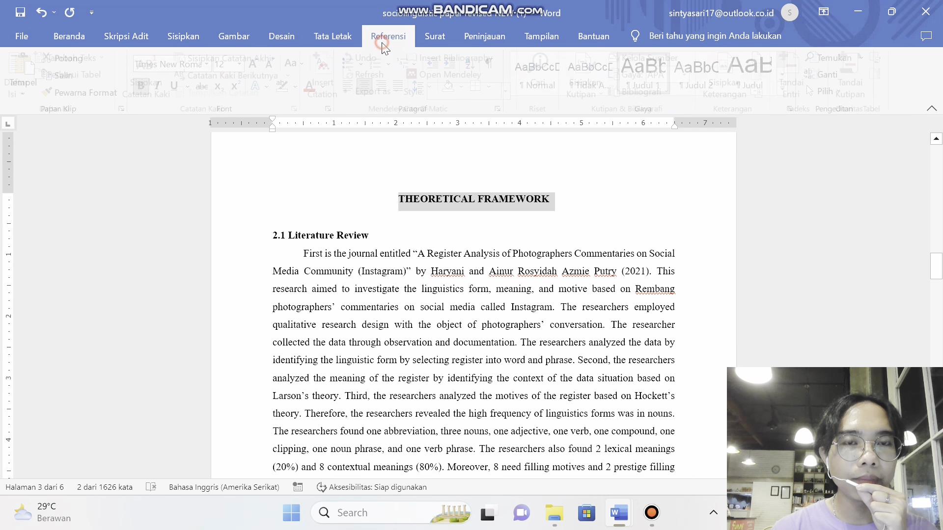
{"action": "left_click_drag", "start_coordinate": [376, 238], "coordinate": [277, 241]}
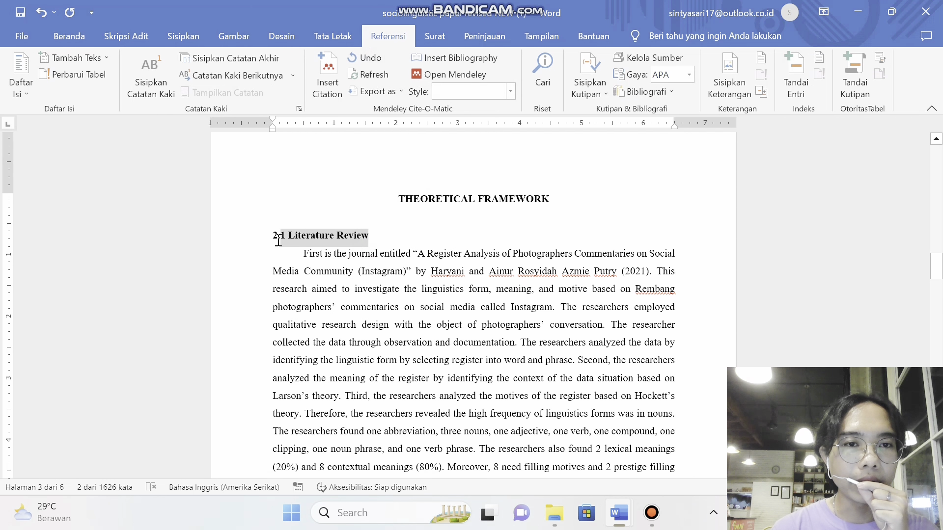
{"action": "left_click", "coordinate": [68, 57]}
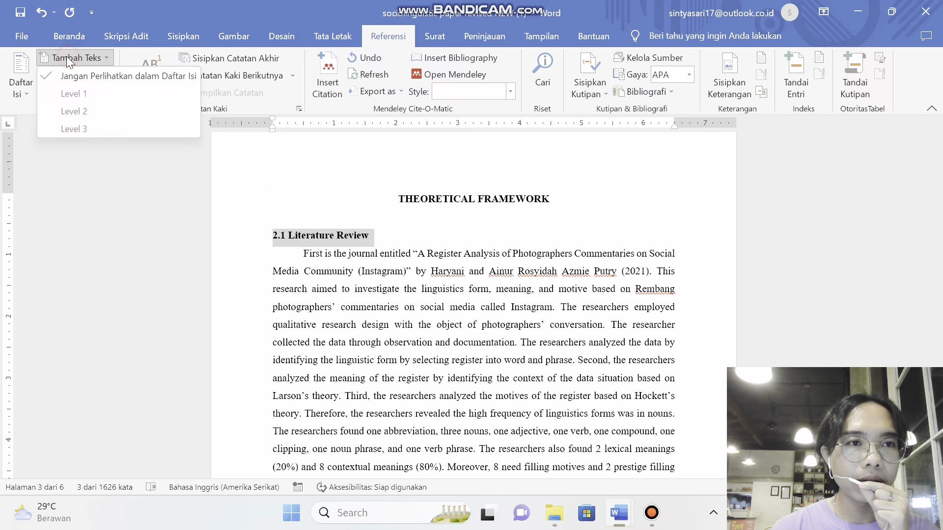
{"action": "left_click", "coordinate": [76, 93]}
- Mark the "2.2 Theory" heading as a Level 2 table of contents entry
{"action": "scroll", "coordinate": [431, 324], "scroll_direction": "down", "scroll_amount": 15}
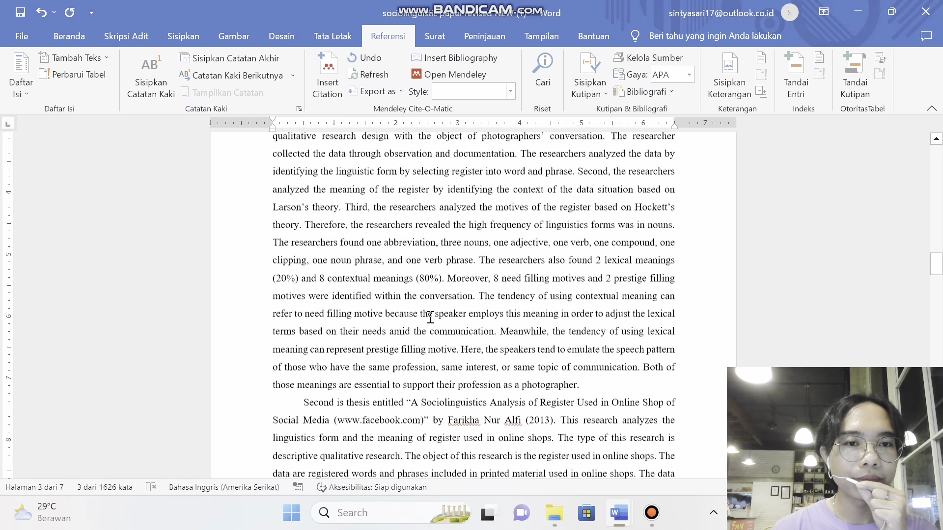
{"action": "scroll", "coordinate": [426, 319], "scroll_direction": "down", "scroll_amount": 15}
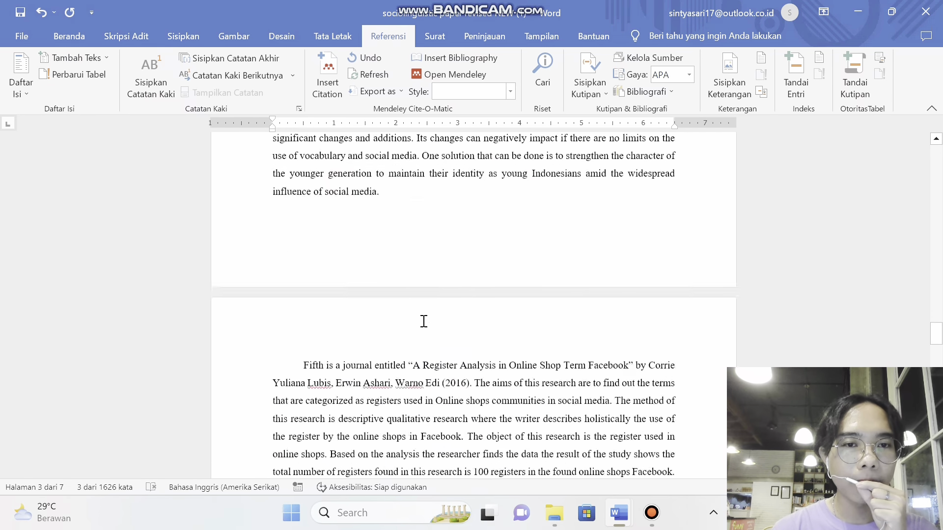
{"action": "scroll", "coordinate": [387, 322], "scroll_direction": "down", "scroll_amount": 1}
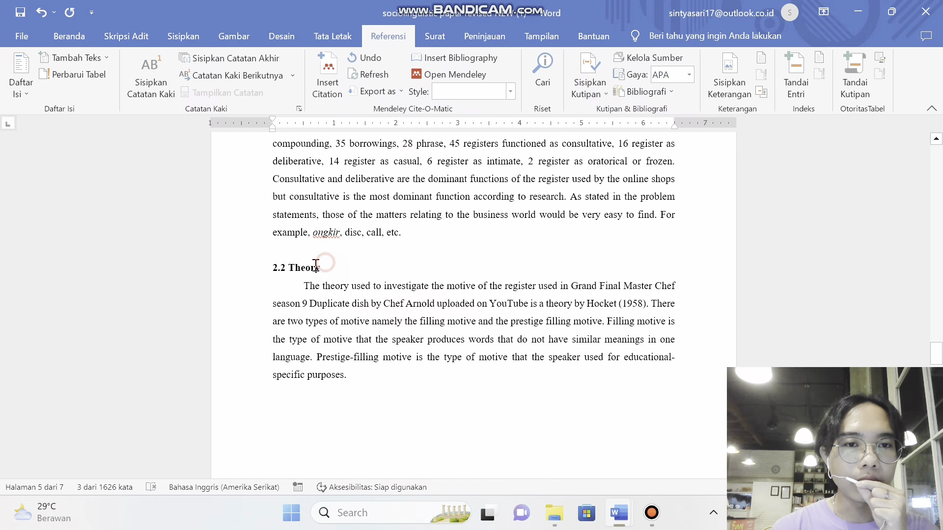
{"action": "left_click", "coordinate": [93, 59]}
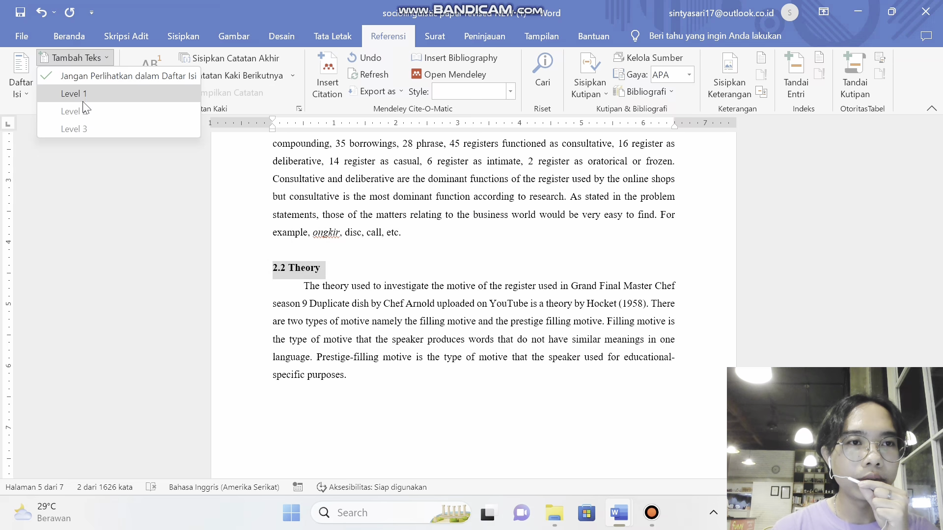
{"action": "left_click", "coordinate": [82, 107]}
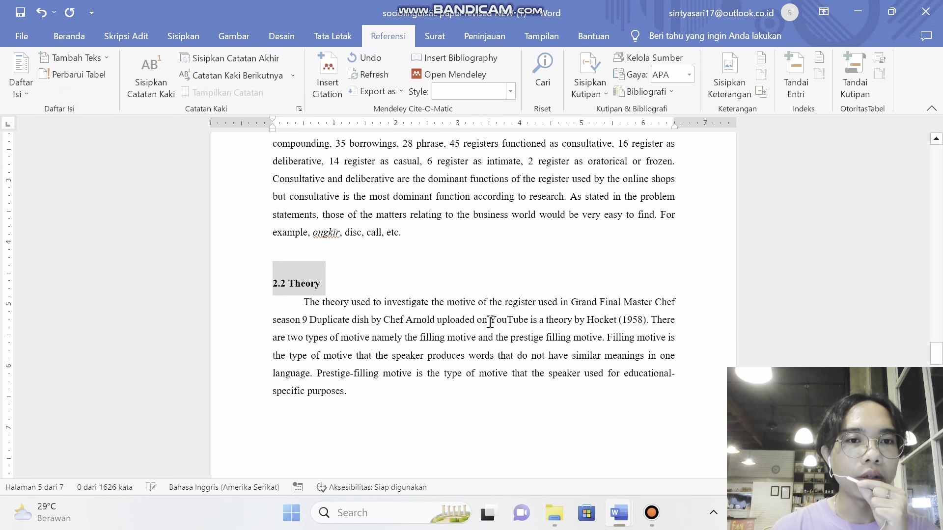
- Reassign the table of contents level of the "2.1 Literature Review" heading under THEORETICAL FRAMEWORK
{"action": "scroll", "coordinate": [443, 230], "scroll_direction": "down", "scroll_amount": 2}
{"action": "scroll", "coordinate": [443, 230], "scroll_direction": "up", "scroll_amount": 15}
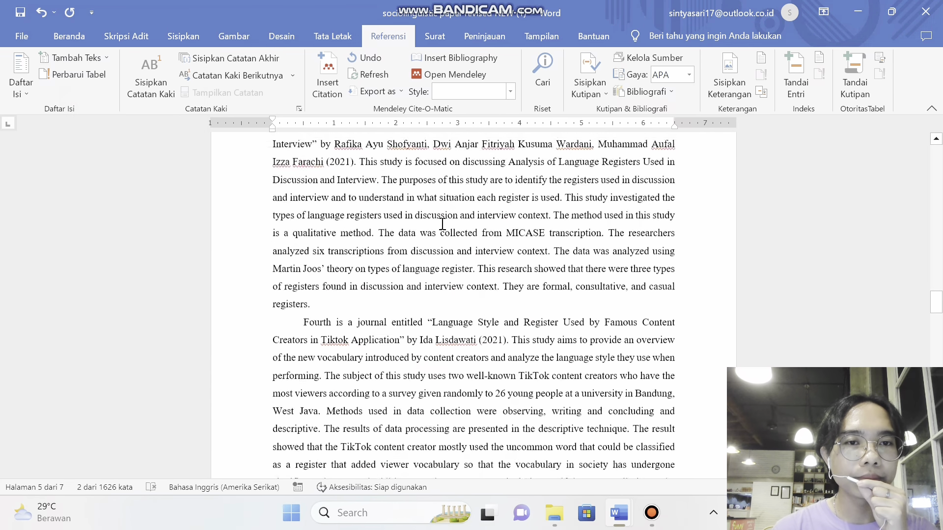
{"action": "scroll", "coordinate": [443, 230], "scroll_direction": "up", "scroll_amount": 18}
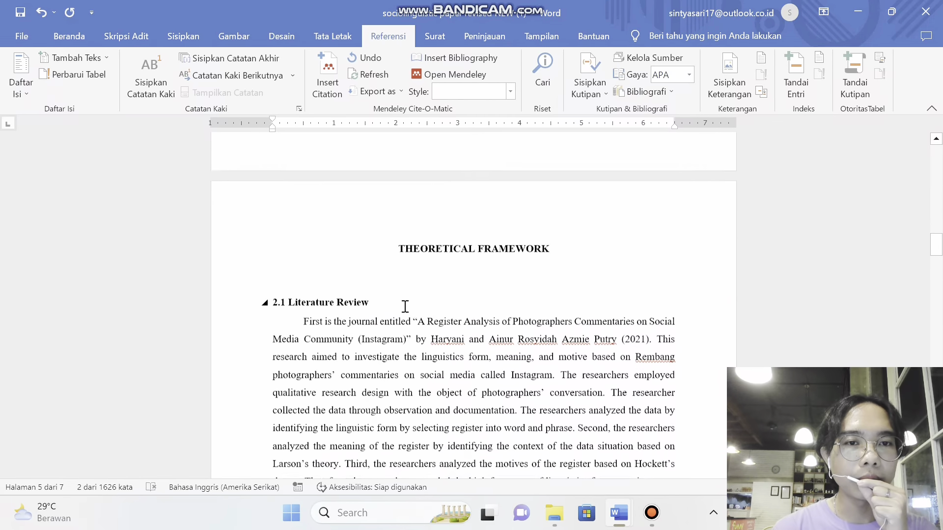
{"action": "left_click_drag", "start_coordinate": [388, 308], "coordinate": [263, 312]}
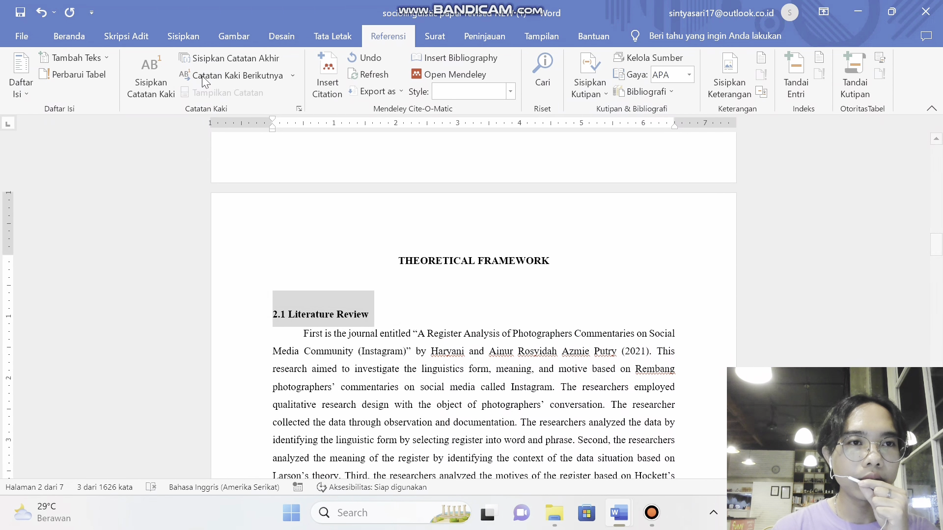
{"action": "left_click", "coordinate": [88, 58]}
{"action": "left_click", "coordinate": [89, 96]}
- Mark the METHODOLOGY title as a Level 1 table of contents entry and center it again
{"action": "scroll", "coordinate": [527, 391], "scroll_direction": "down", "scroll_amount": 15}
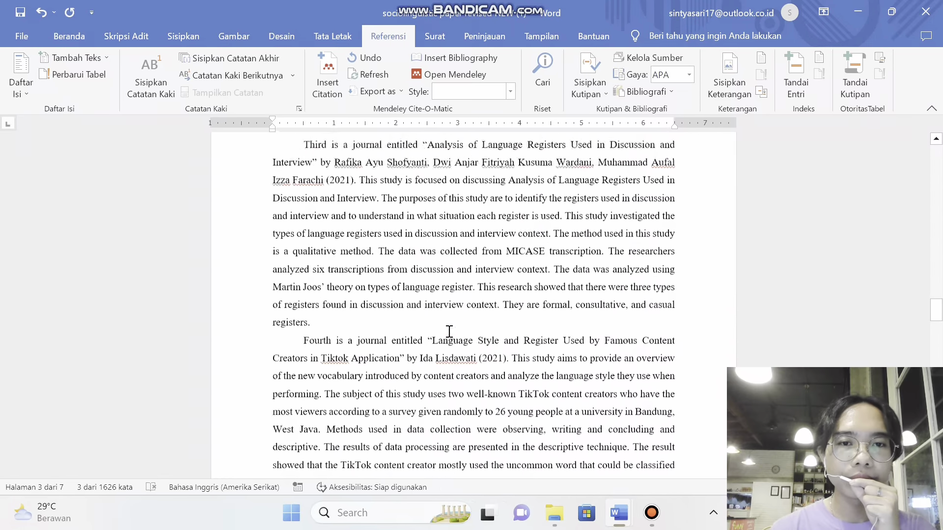
{"action": "scroll", "coordinate": [443, 338], "scroll_direction": "down", "scroll_amount": 20}
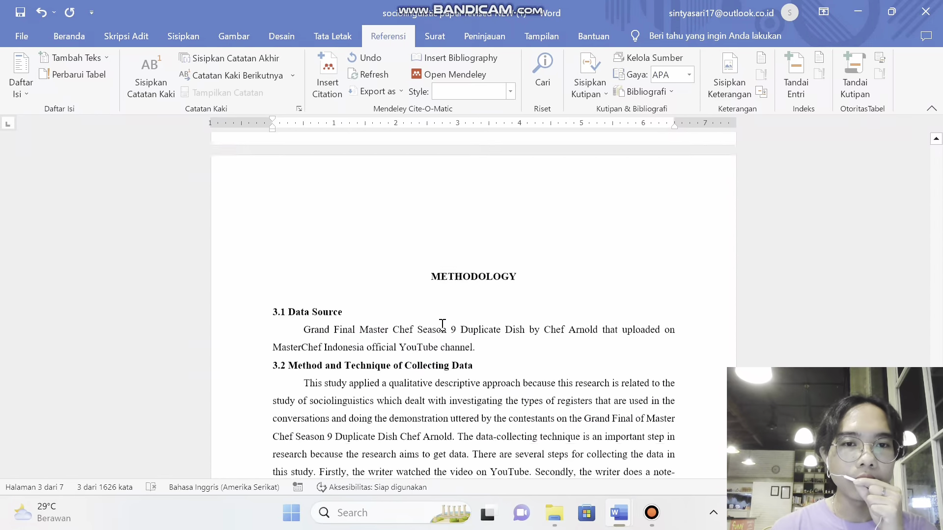
{"action": "scroll", "coordinate": [476, 206], "scroll_direction": "up", "scroll_amount": 3}
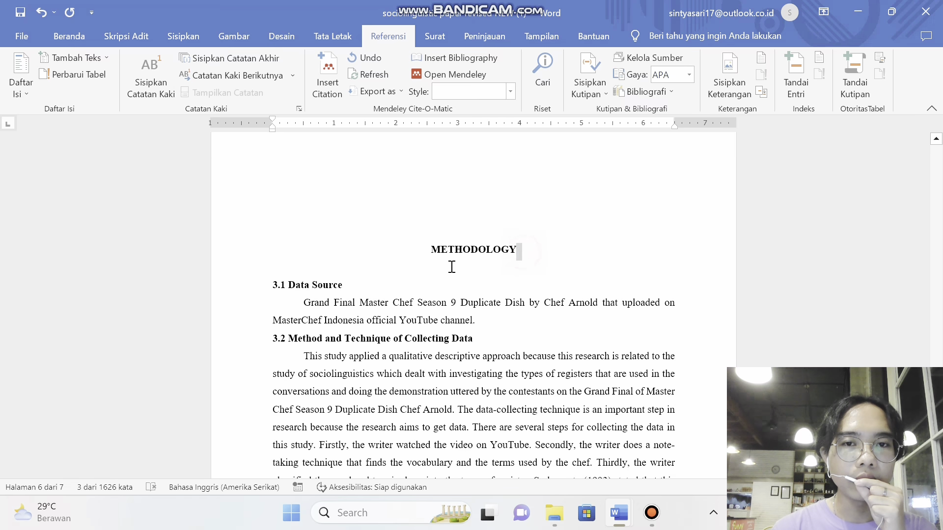
{"action": "left_click_drag", "start_coordinate": [521, 251], "coordinate": [430, 251]}
{"action": "left_click", "coordinate": [72, 55]}
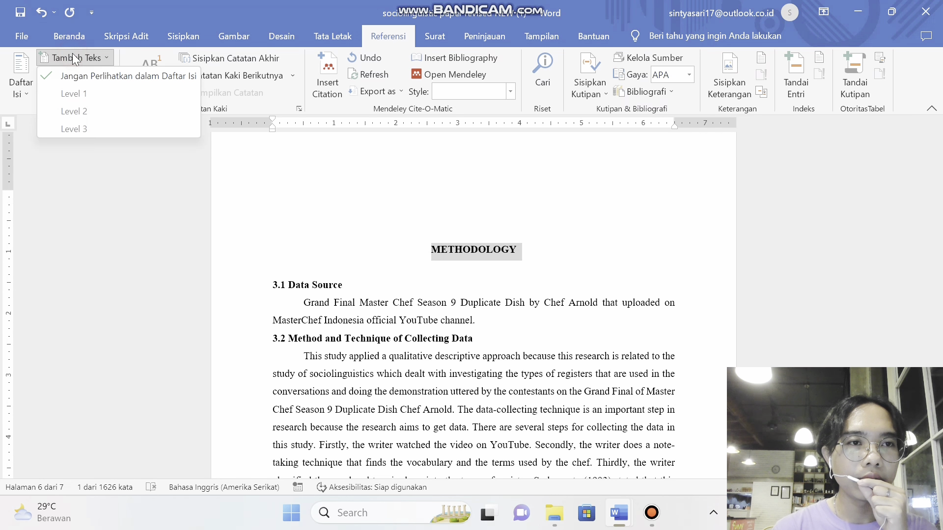
{"action": "left_click", "coordinate": [72, 93]}
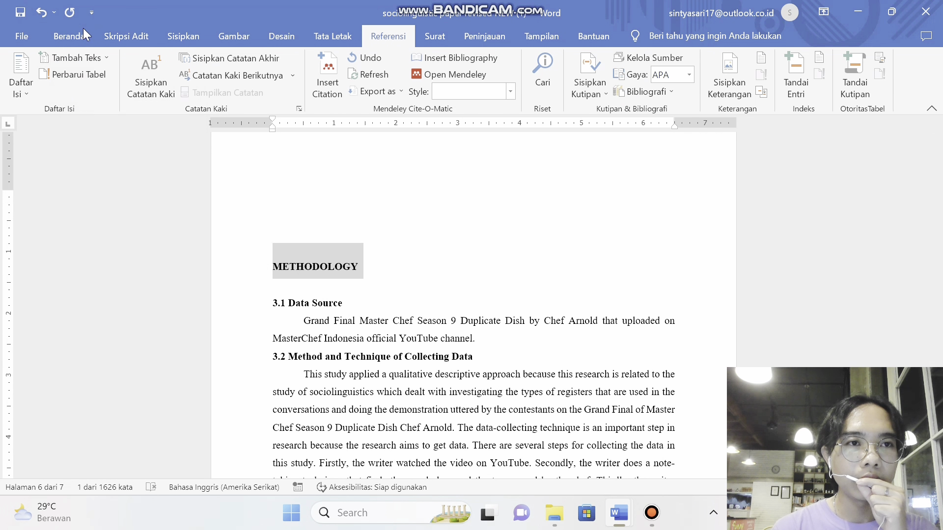
{"action": "left_click", "coordinate": [71, 35]}
{"action": "left_click", "coordinate": [362, 88]}
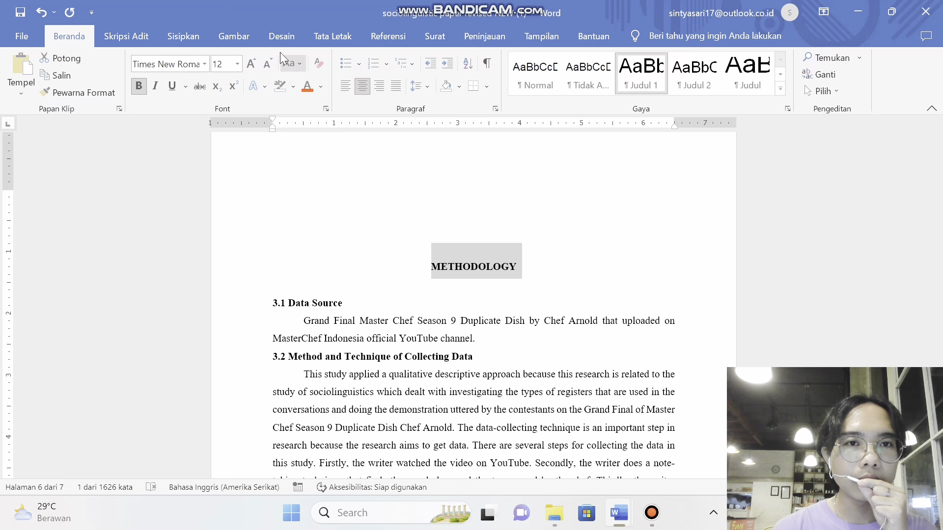
- Mark the "3.1 Data Source" heading as a Level 2 table of contents entry
{"action": "left_click", "coordinate": [368, 37]}
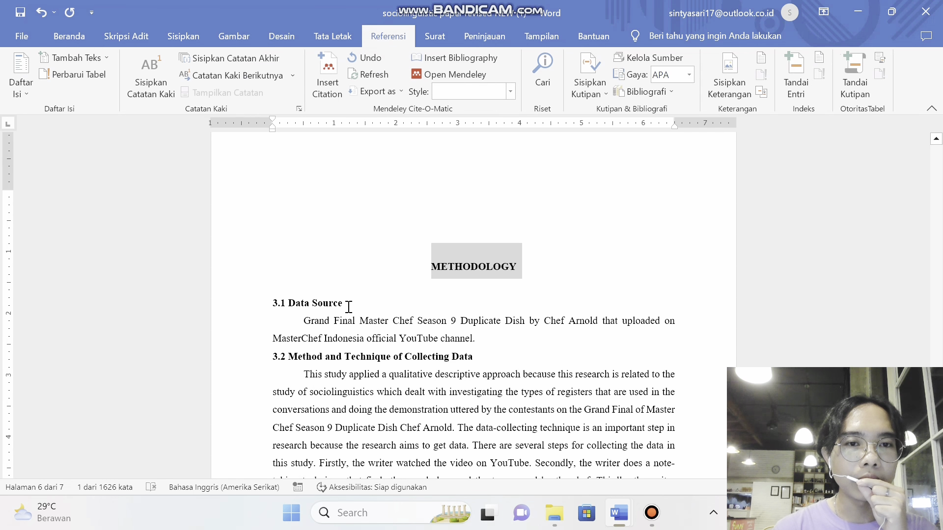
{"action": "left_click_drag", "start_coordinate": [349, 307], "coordinate": [270, 309]}
{"action": "left_click", "coordinate": [56, 57]}
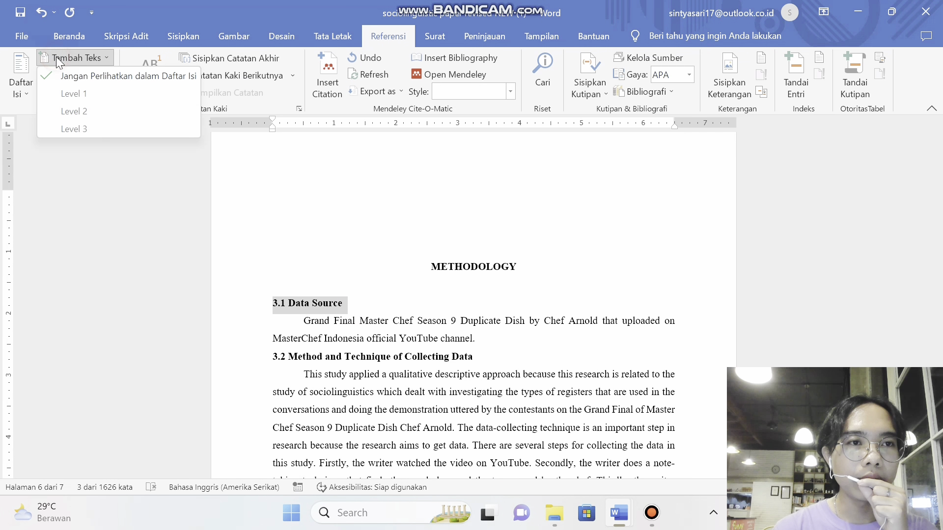
{"action": "left_click", "coordinate": [86, 112]}
- Mark the "3.2 Method and Technique of Collecting Data" heading as a Level 2 table of contents entry
{"action": "scroll", "coordinate": [467, 263], "scroll_direction": "down", "scroll_amount": 2}
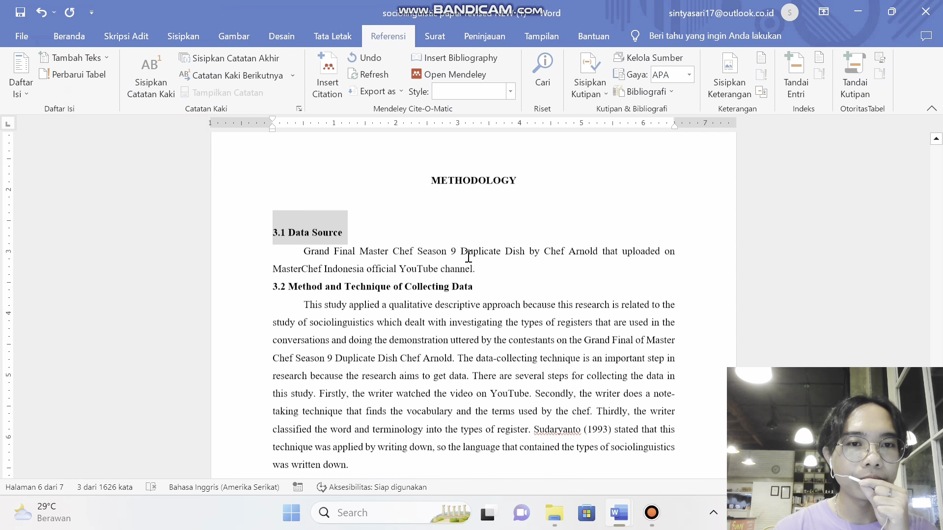
{"action": "left_click", "coordinate": [265, 254]}
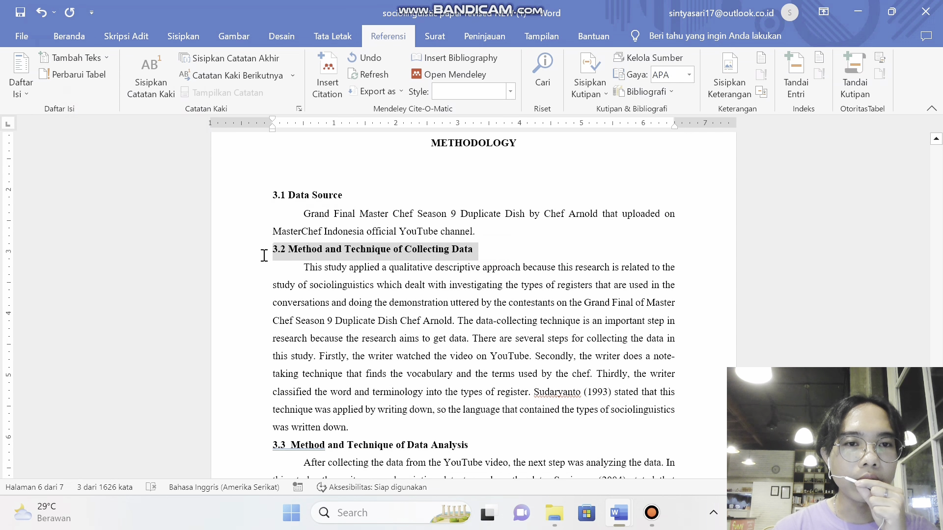
{"action": "left_click", "coordinate": [90, 58]}
{"action": "left_click", "coordinate": [81, 111]}
- Mark the "3.3 Method and Technique of Data Analysis" heading as a Level 2 table of contents entry
{"action": "scroll", "coordinate": [512, 305], "scroll_direction": "down", "scroll_amount": 2}
{"action": "scroll", "coordinate": [512, 304], "scroll_direction": "down", "scroll_amount": 2}
{"action": "left_click_drag", "start_coordinate": [491, 307], "coordinate": [273, 307]}
{"action": "left_click", "coordinate": [83, 64]}
{"action": "left_click", "coordinate": [92, 106]}
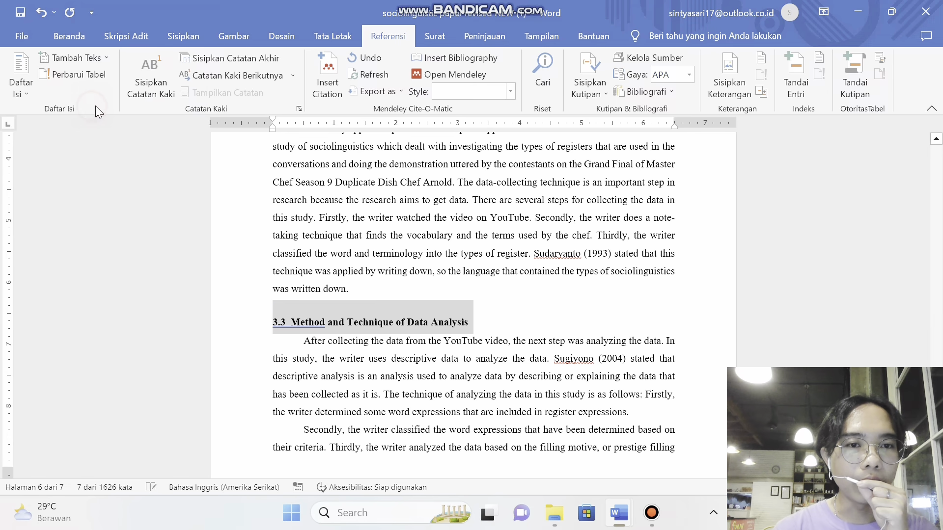
- Left-align the empty line at the start of the blank first page
{"action": "scroll", "coordinate": [439, 370], "scroll_direction": "down", "scroll_amount": 15}
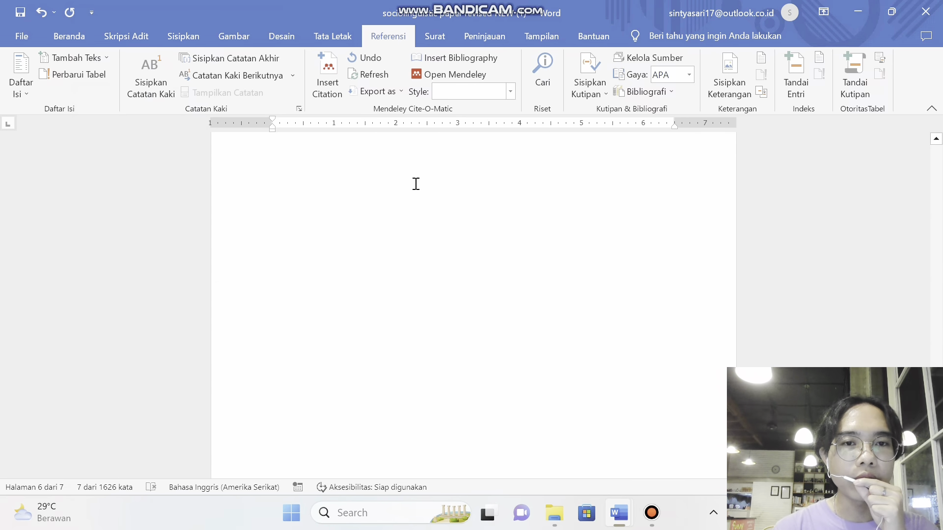
{"action": "scroll", "coordinate": [437, 229], "scroll_direction": "up", "scroll_amount": 20}
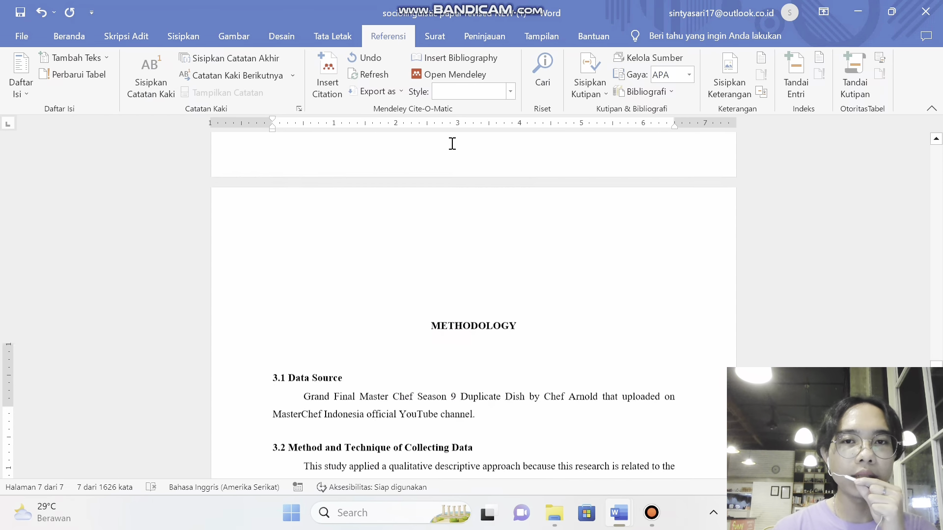
{"action": "scroll", "coordinate": [452, 143], "scroll_direction": "up", "scroll_amount": 20}
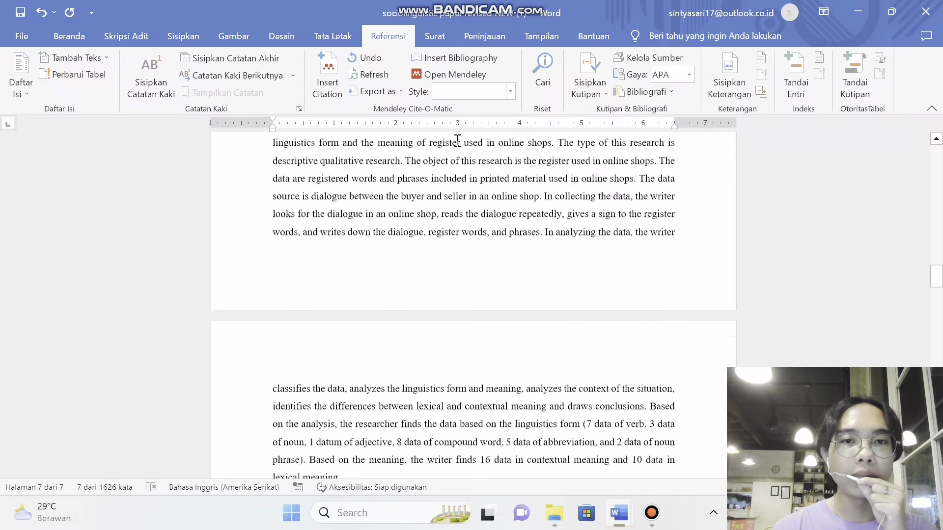
{"action": "scroll", "coordinate": [432, 169], "scroll_direction": "up", "scroll_amount": 20}
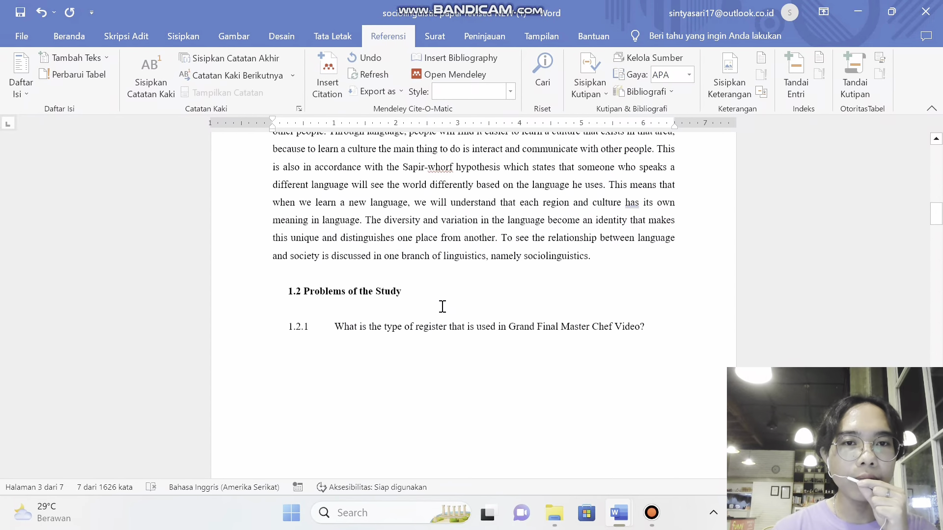
{"action": "scroll", "coordinate": [427, 313], "scroll_direction": "up", "scroll_amount": 20}
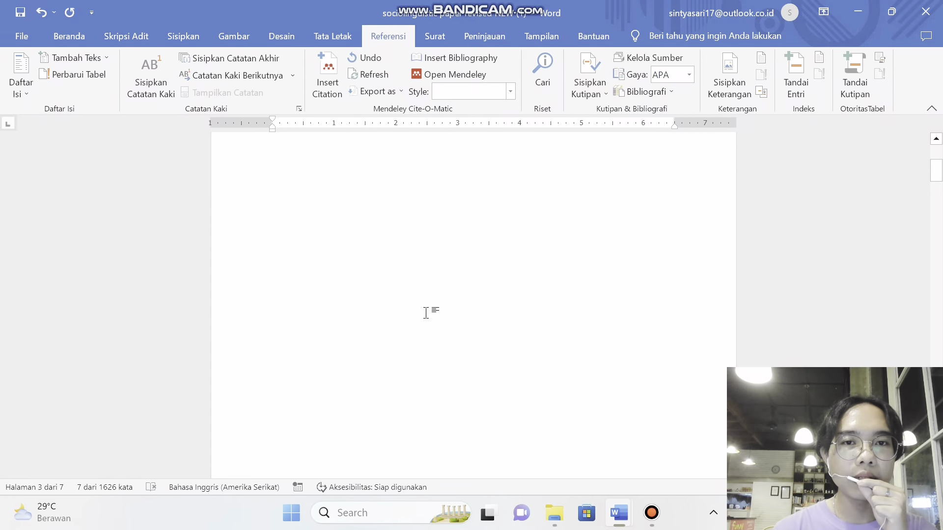
{"action": "left_click", "coordinate": [322, 212]}
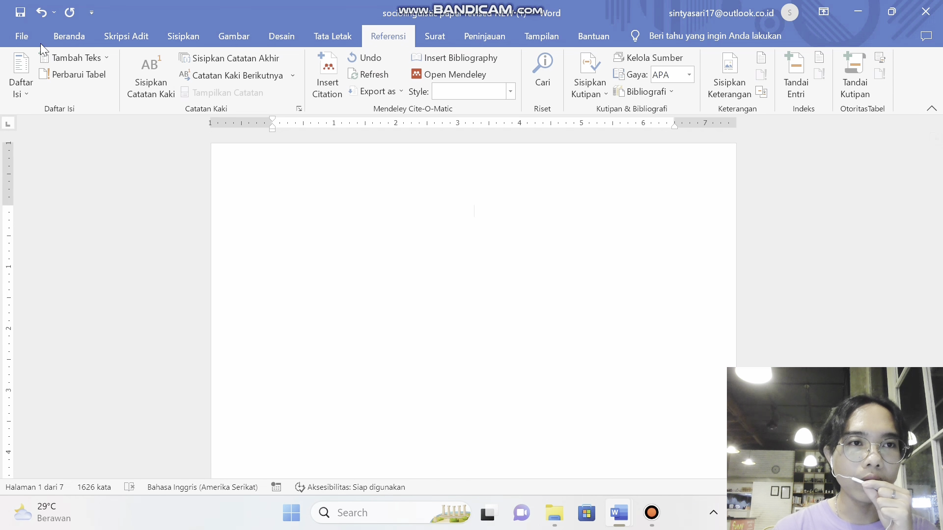
{"action": "left_click", "coordinate": [69, 36]}
{"action": "left_click", "coordinate": [343, 90]}
{"action": "left_click", "coordinate": [132, 87]}
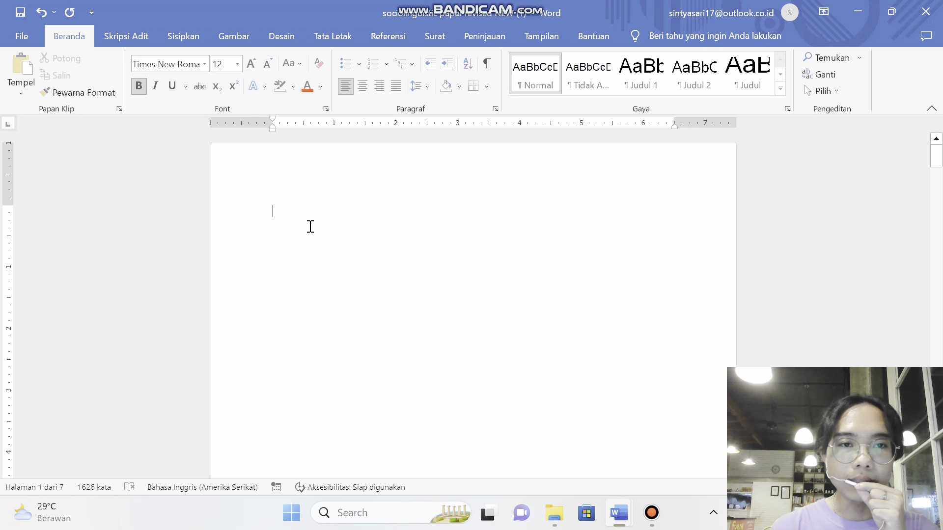
{"action": "left_click", "coordinate": [324, 258]}
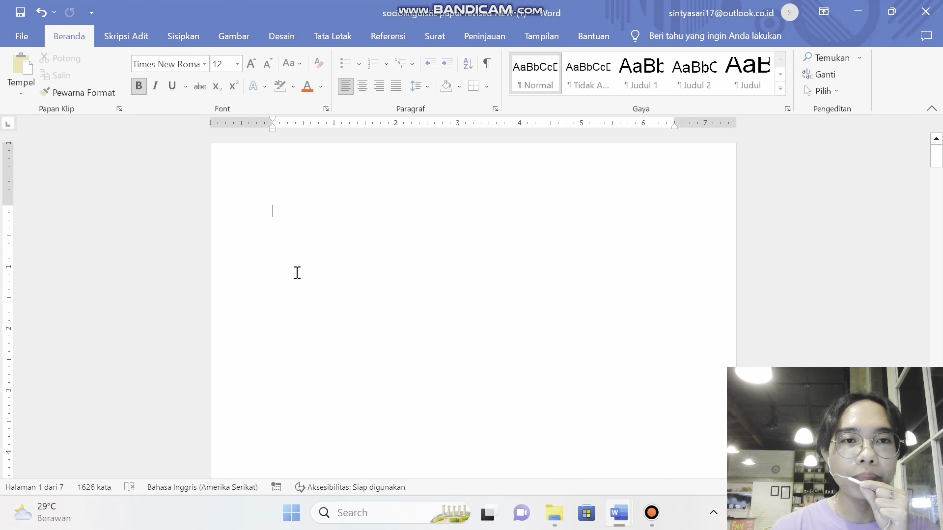
- Insert the "Daftar Isi Otomatis 1" automatic table of contents on the blank first page
{"action": "left_click", "coordinate": [382, 38]}
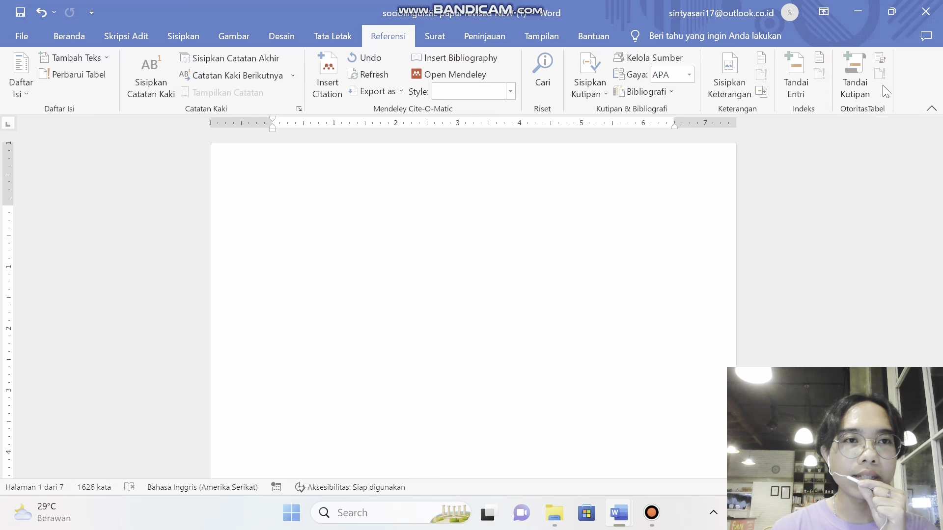
{"action": "left_click", "coordinate": [21, 90]}
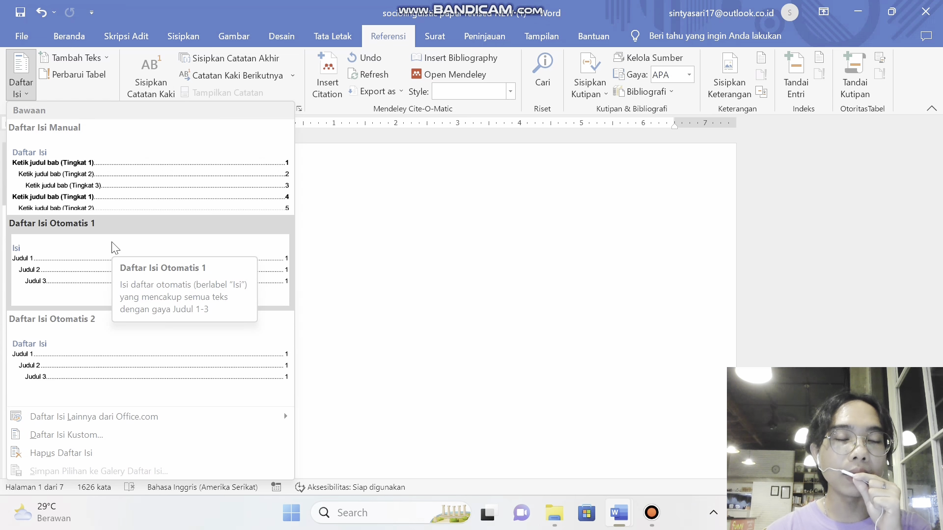
{"action": "left_click", "coordinate": [88, 250]}
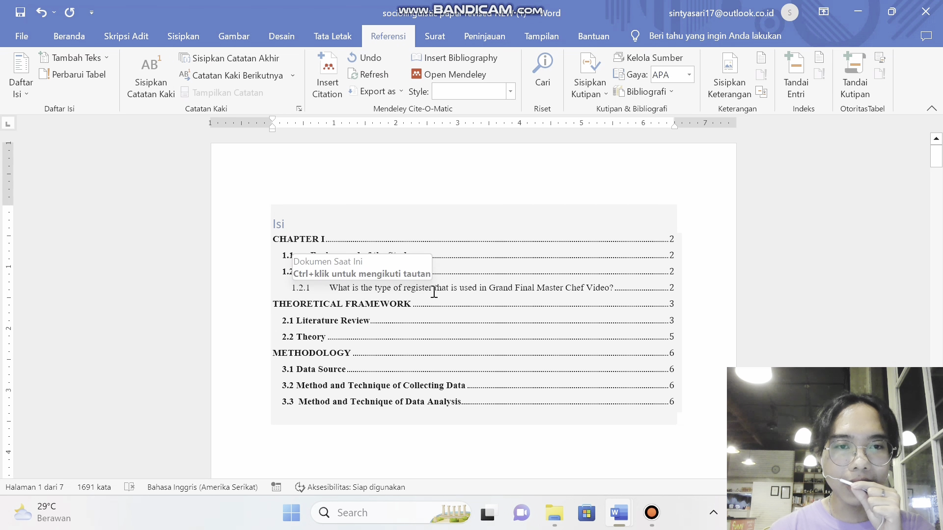
- Add "Daftar" before the table of contents title so it reads "Daftar Isi"
{"action": "scroll", "coordinate": [340, 321], "scroll_direction": "down", "scroll_amount": 1}
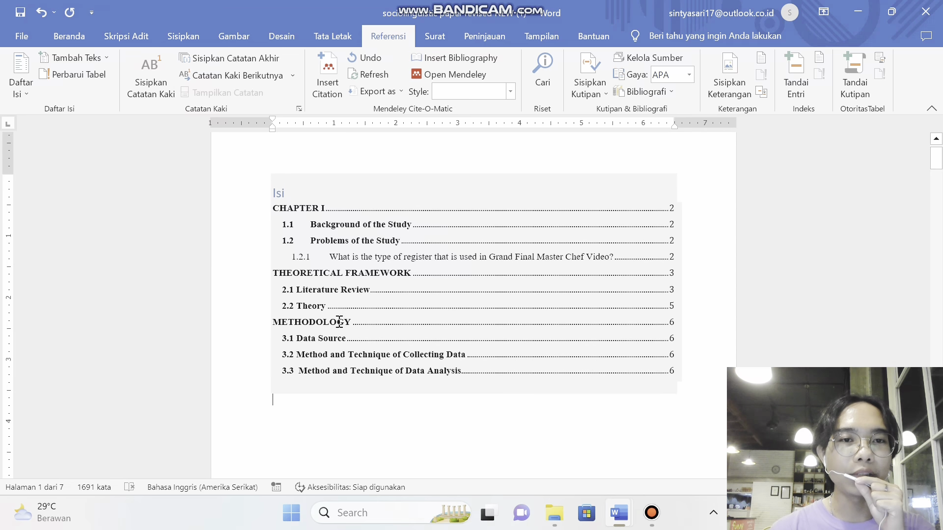
{"action": "left_click", "coordinate": [270, 195]}
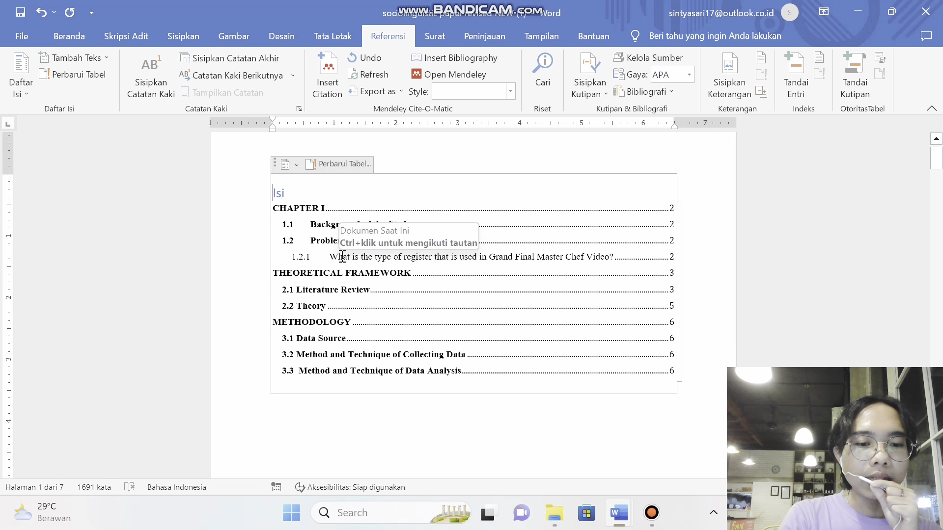
{"action": "type", "text": "Daftar"}
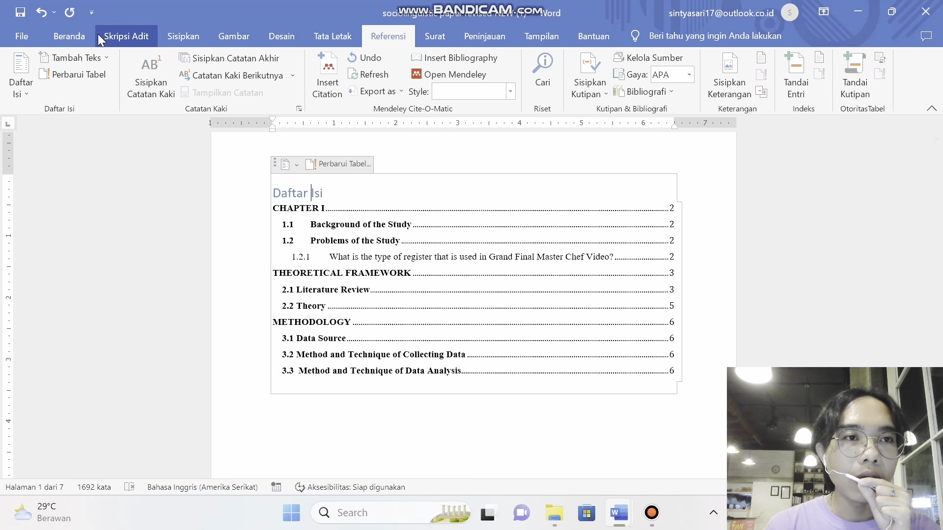
- Format the "Daftar Isi" title in Times New Roman with automatic font color and center it
{"action": "left_click", "coordinate": [78, 39]}
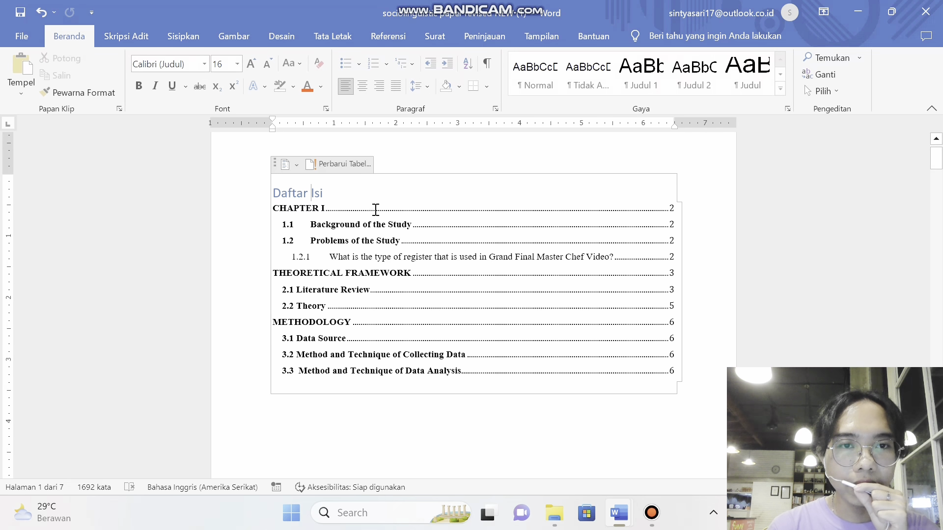
{"action": "left_click_drag", "start_coordinate": [311, 191], "coordinate": [255, 191]}
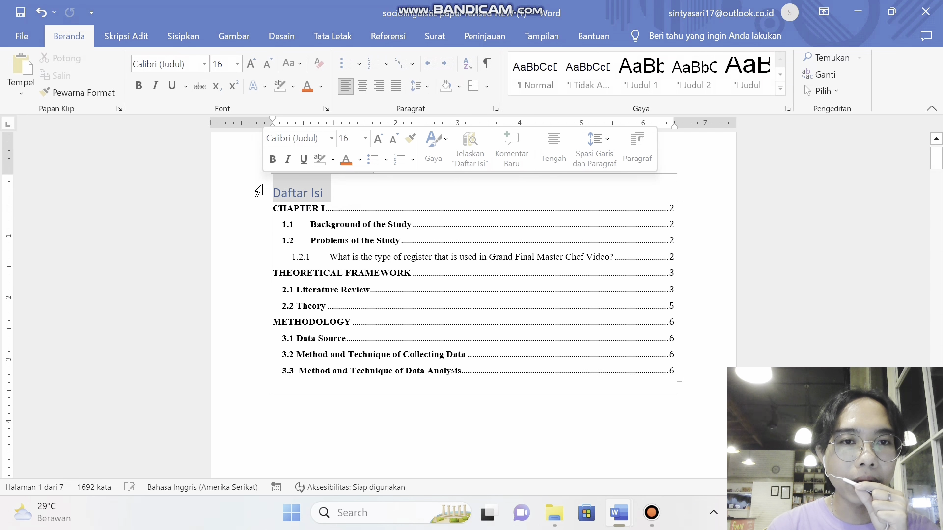
{"action": "left_click", "coordinate": [205, 67]}
{"action": "left_click", "coordinate": [206, 153]}
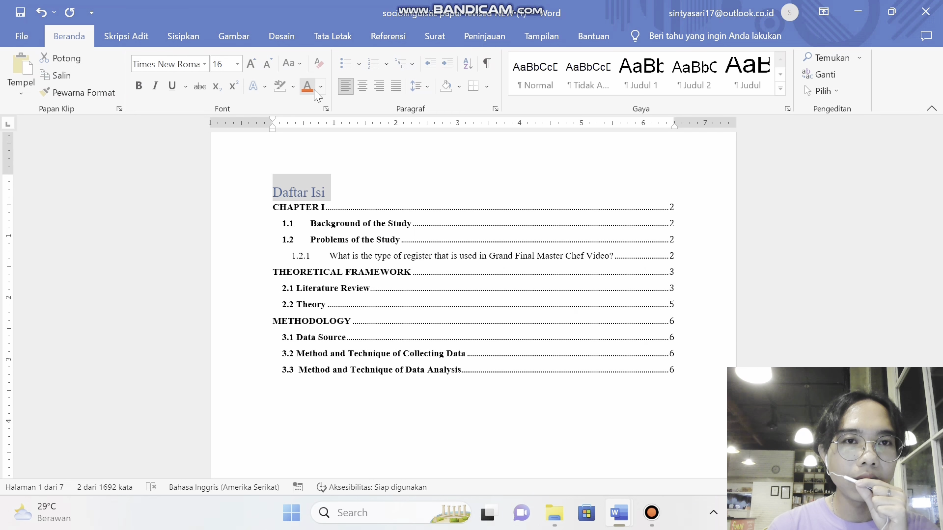
{"action": "left_click", "coordinate": [319, 88]}
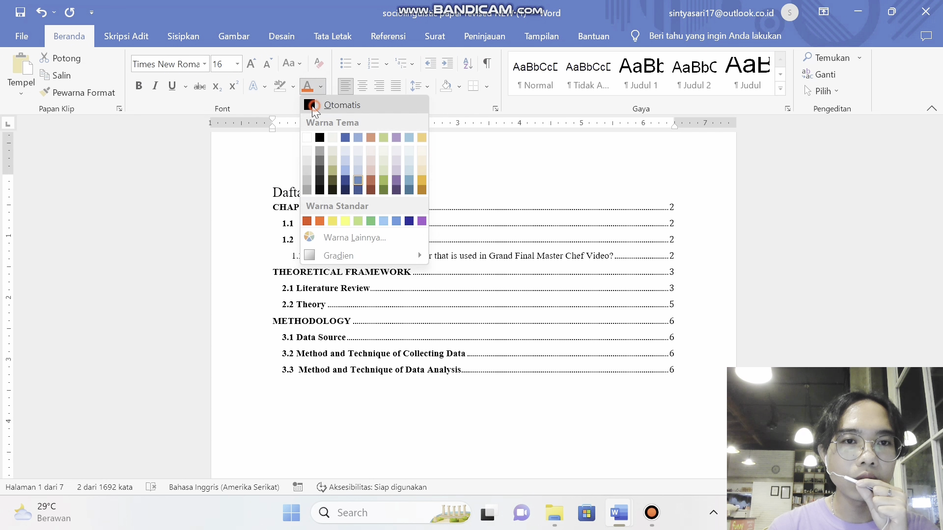
{"action": "left_click", "coordinate": [312, 102]}
{"action": "left_click", "coordinate": [358, 88]}
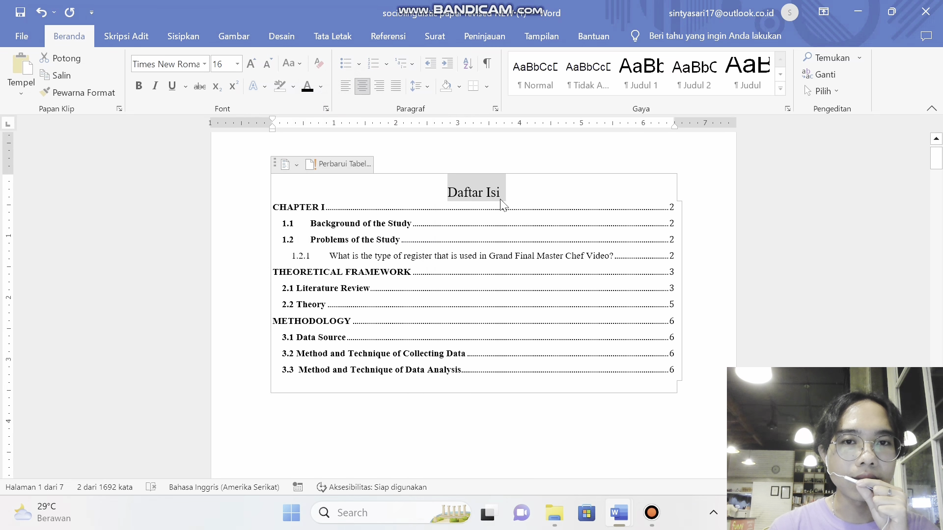
{"action": "left_click", "coordinate": [520, 160]}
{"action": "scroll", "coordinate": [519, 181], "scroll_direction": "down", "scroll_amount": 2}
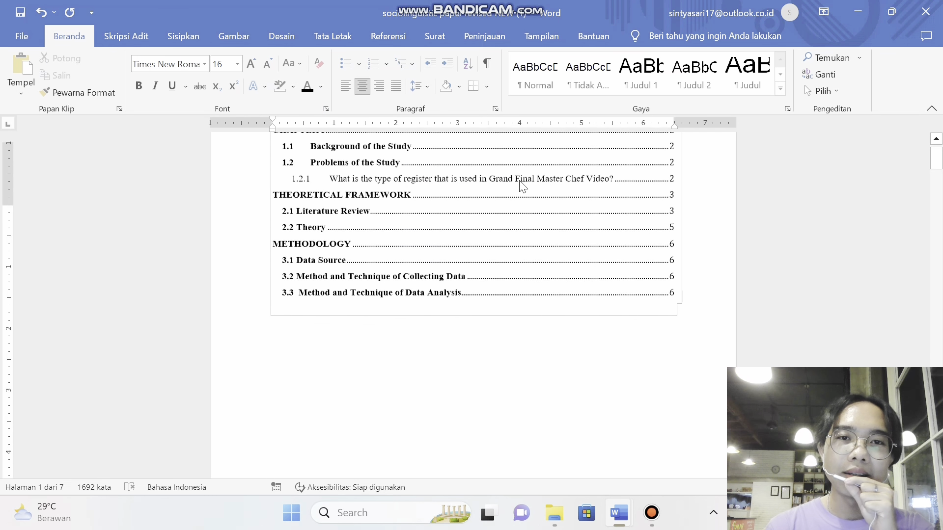
{"action": "scroll", "coordinate": [521, 185], "scroll_direction": "up", "scroll_amount": 3}
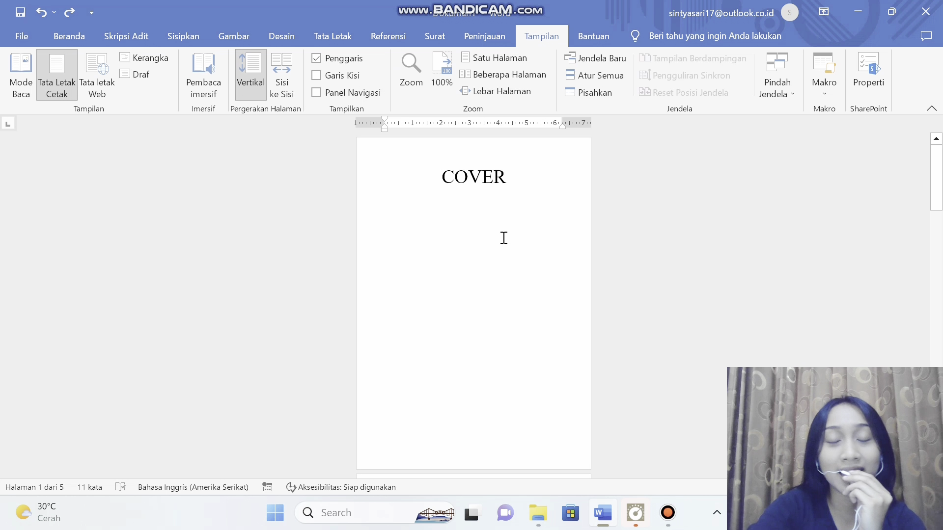
- Display multiple pages of the sample document side by side, from COVER through BAB II
{"action": "scroll", "coordinate": [504, 238], "scroll_direction": "down", "scroll_amount": 5}
{"action": "scroll", "coordinate": [508, 233], "scroll_direction": "down", "scroll_amount": 10}
{"action": "scroll", "coordinate": [511, 240], "scroll_direction": "down", "scroll_amount": 8}
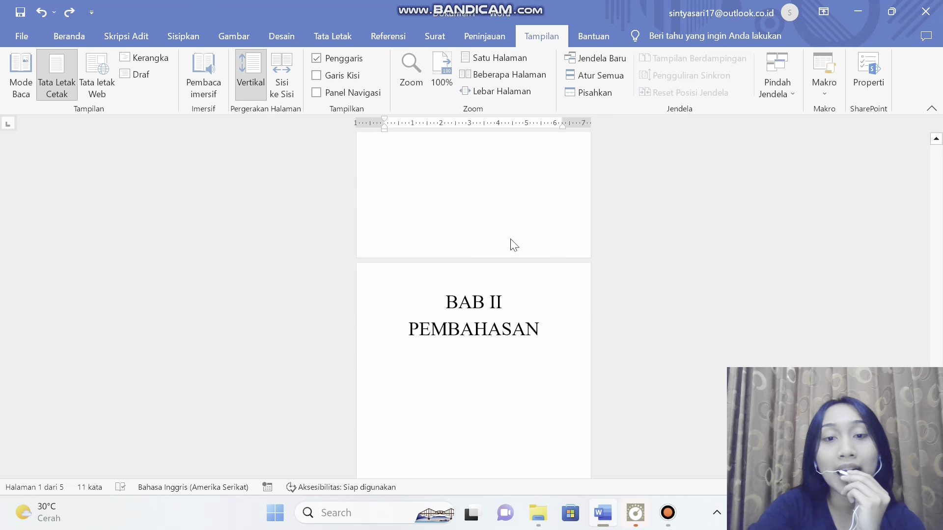
{"action": "scroll", "coordinate": [512, 239], "scroll_direction": "up", "scroll_amount": 10}
{"action": "scroll", "coordinate": [512, 240], "scroll_direction": "up", "scroll_amount": 10}
{"action": "scroll", "coordinate": [512, 239], "scroll_direction": "up", "scroll_amount": 10}
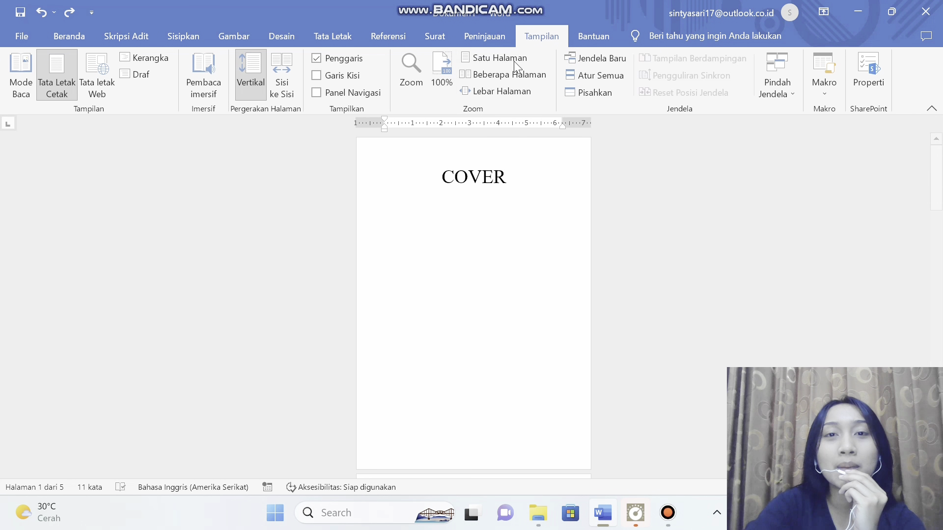
{"action": "left_click", "coordinate": [516, 75]}
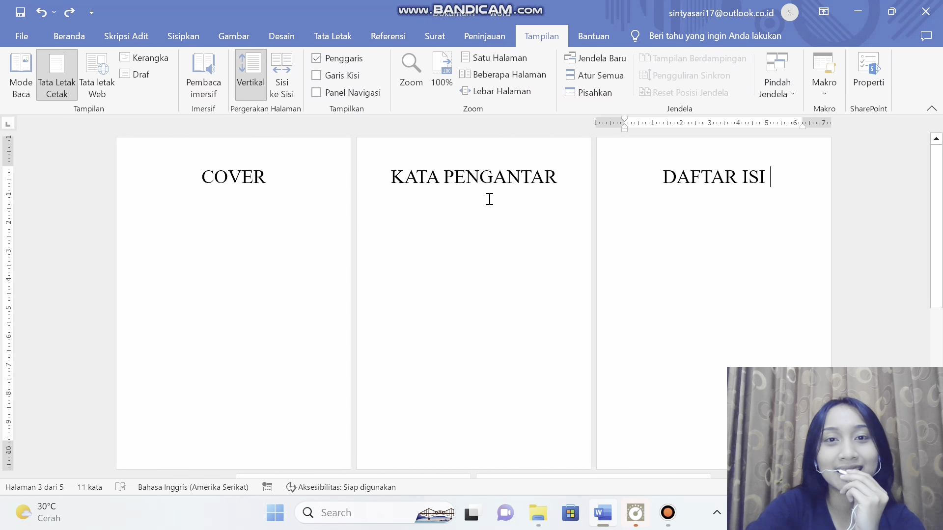
{"action": "scroll", "coordinate": [496, 204], "scroll_direction": "down", "scroll_amount": 5}
{"action": "scroll", "coordinate": [504, 216], "scroll_direction": "down", "scroll_amount": 2}
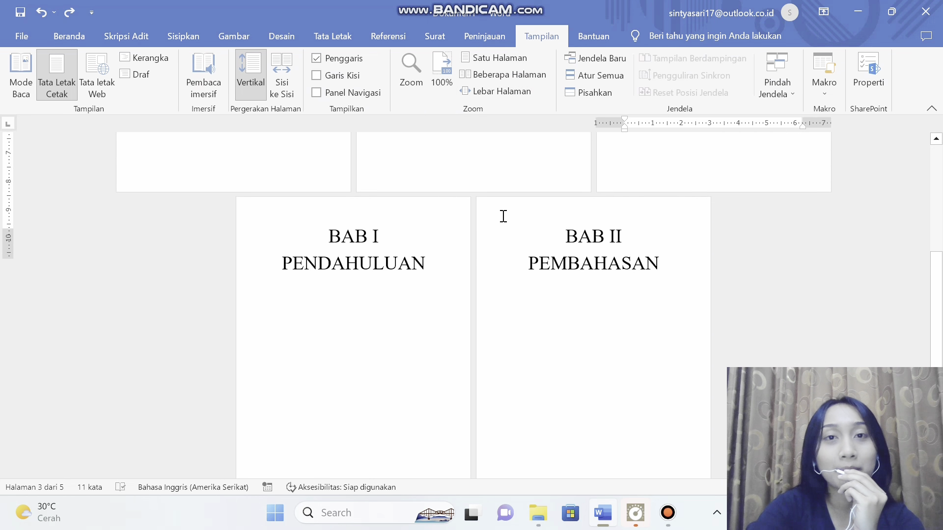
{"action": "scroll", "coordinate": [503, 216], "scroll_direction": "up", "scroll_amount": 4}
{"action": "scroll", "coordinate": [503, 215], "scroll_direction": "up", "scroll_amount": 2}
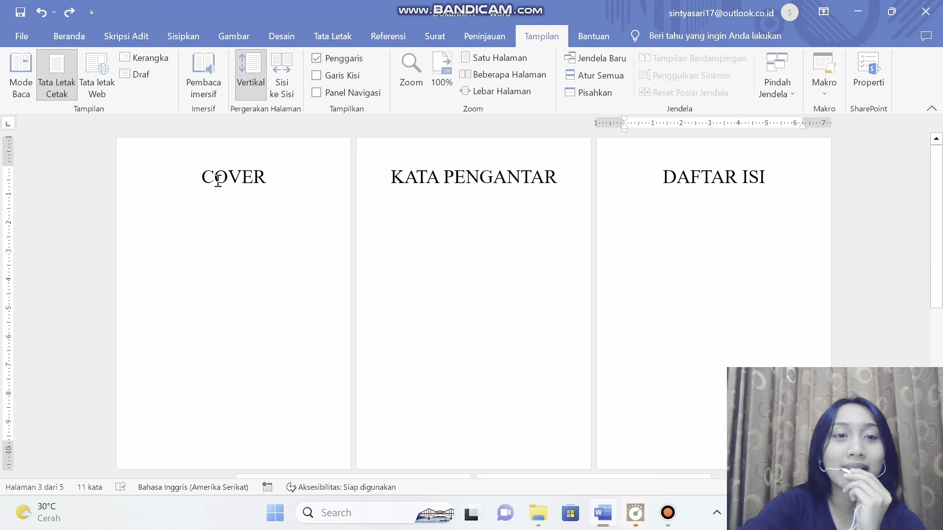
- Open the COVER page's header, enable Different First Page (Halaman Satu Berbeda), and return to the body text
{"action": "left_click", "coordinate": [207, 178]}
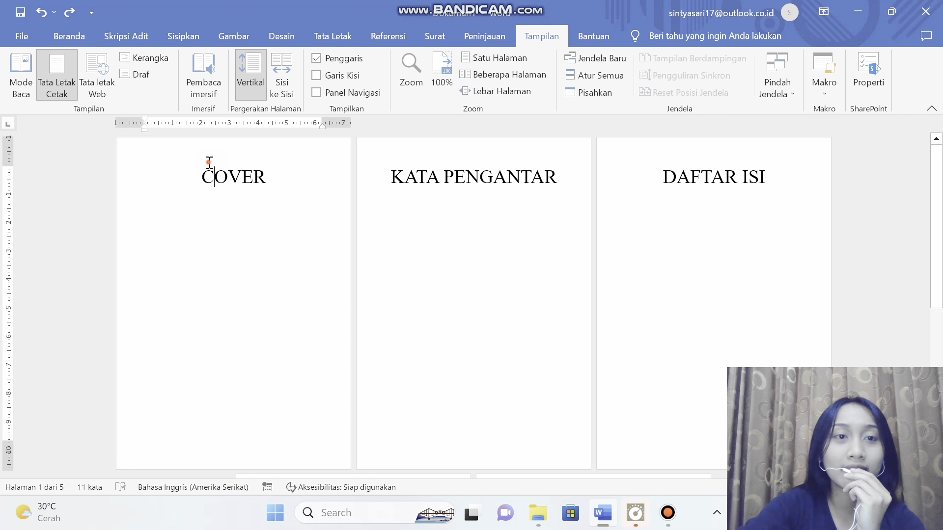
{"action": "double_click", "coordinate": [209, 162]}
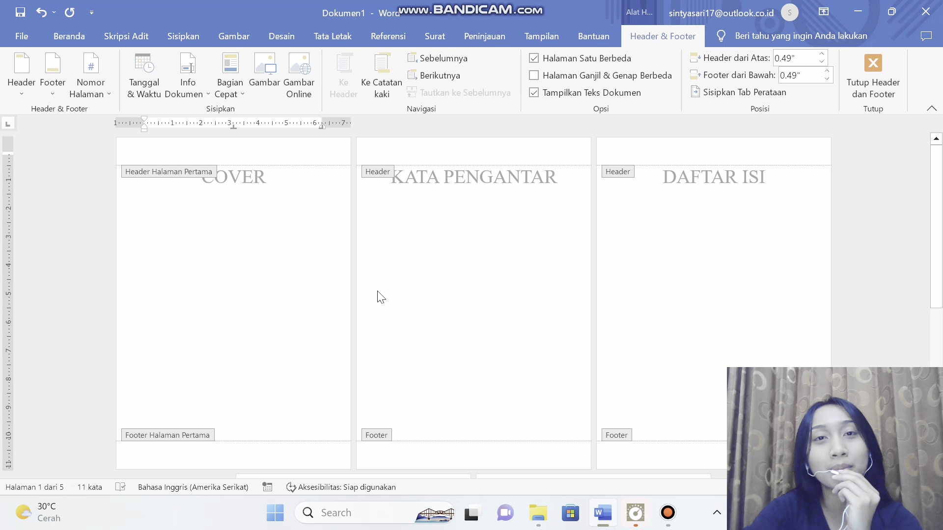
{"action": "double_click", "coordinate": [482, 261]}
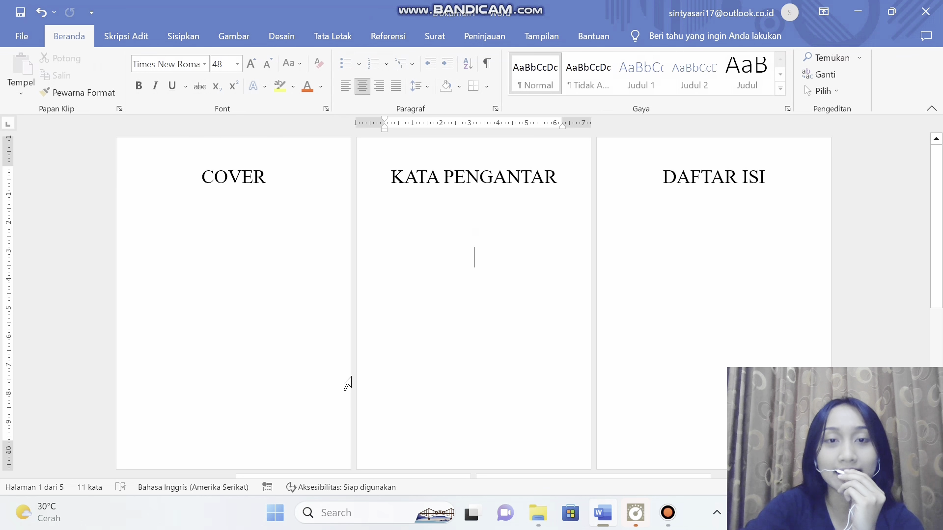
- Insert a Next Page section break (Halaman Berikutnya) directly before the KATA PENGANTAR title
{"action": "double_click", "coordinate": [393, 181]}
{"action": "double_click", "coordinate": [393, 180]}
{"action": "double_click", "coordinate": [393, 179]}
{"action": "triple_click", "coordinate": [393, 180]}
{"action": "left_click", "coordinate": [440, 223]}
{"action": "left_click", "coordinate": [394, 178]}
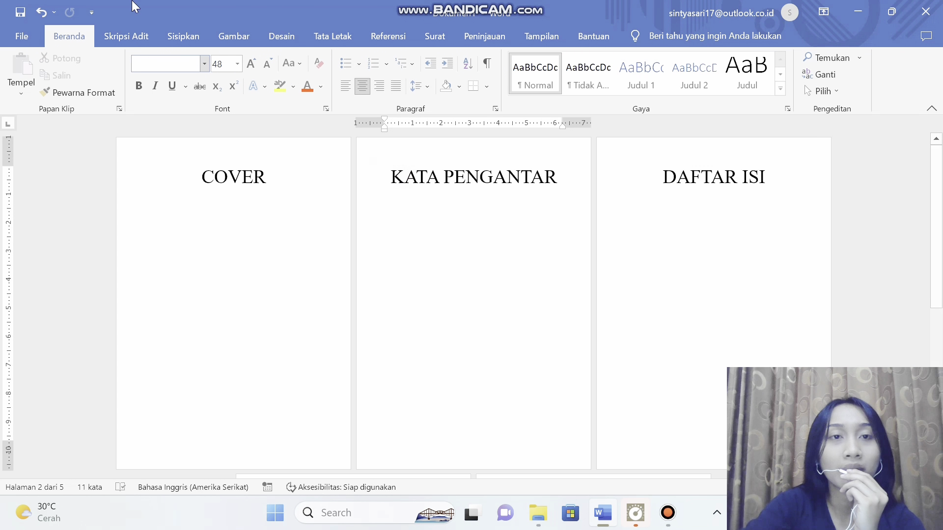
{"action": "left_click", "coordinate": [330, 41]}
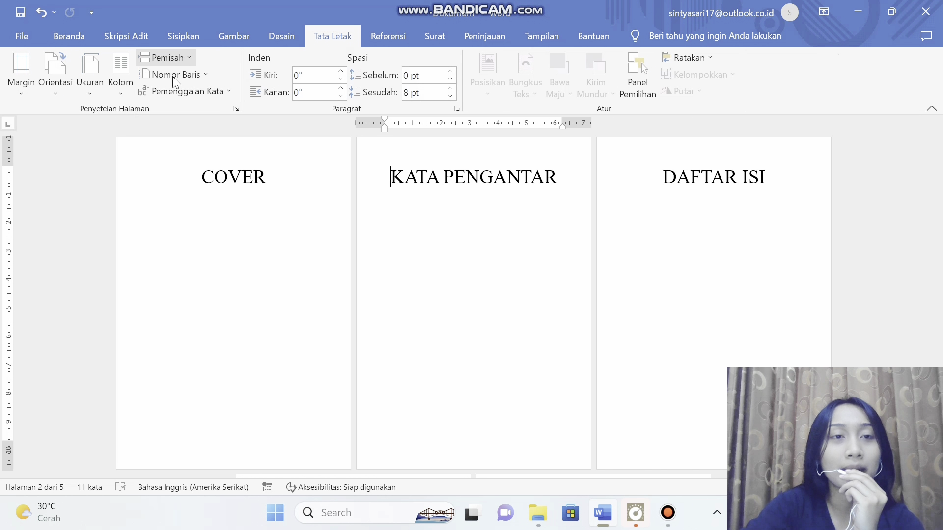
{"action": "left_click", "coordinate": [184, 57]}
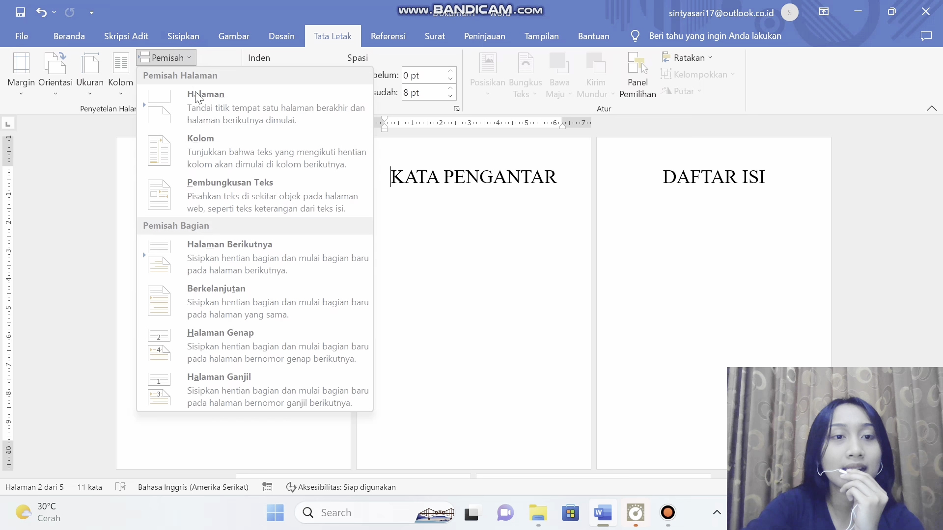
{"action": "left_click", "coordinate": [258, 263]}
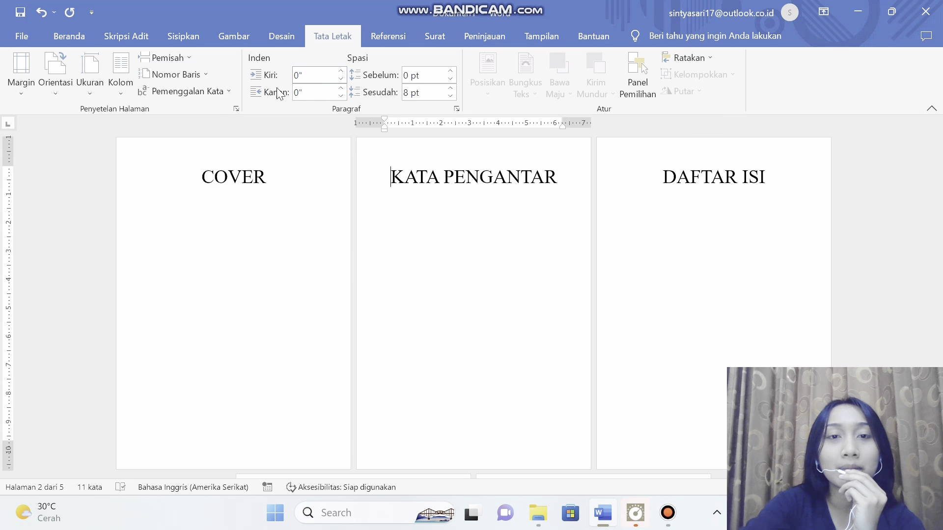
- Open the KATA PENGANTAR page's header and turn off Different First Page (Halaman Satu Berbeda) for its section
{"action": "double_click", "coordinate": [399, 155]}
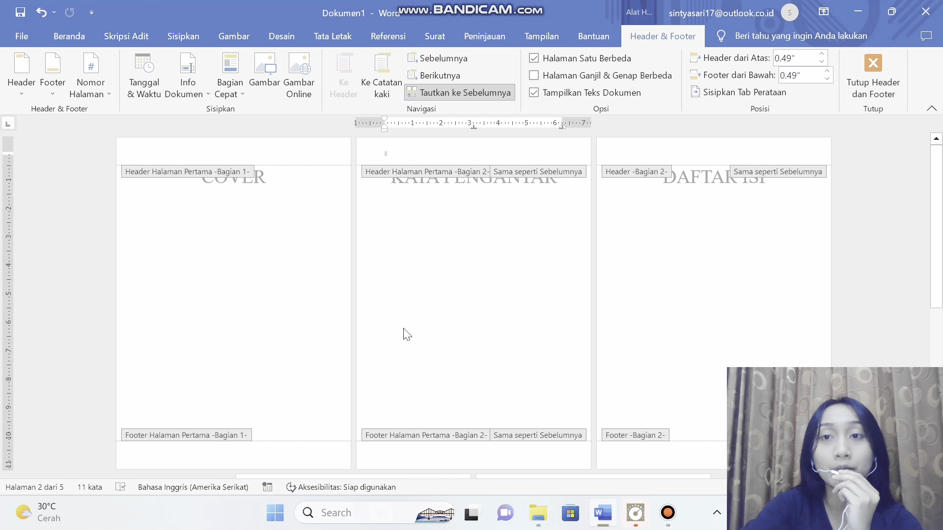
{"action": "left_click", "coordinate": [393, 155]}
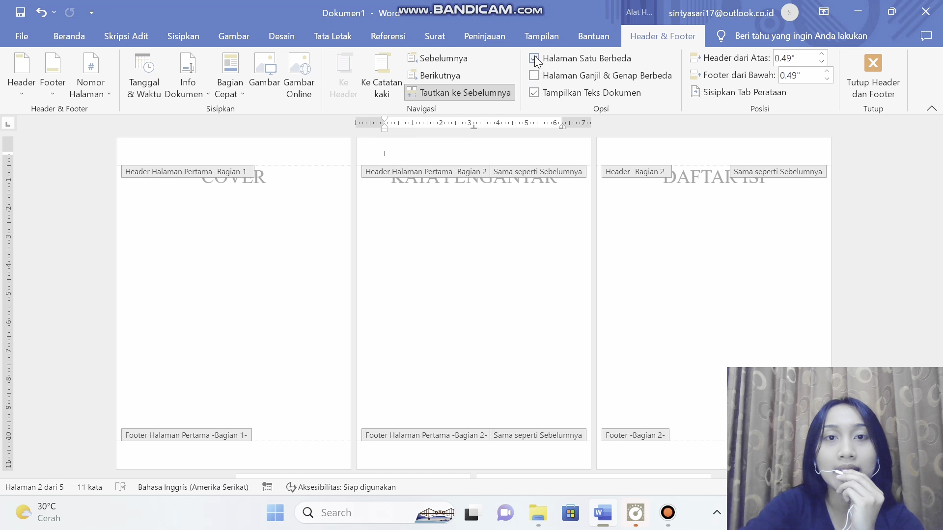
{"action": "left_click", "coordinate": [477, 91]}
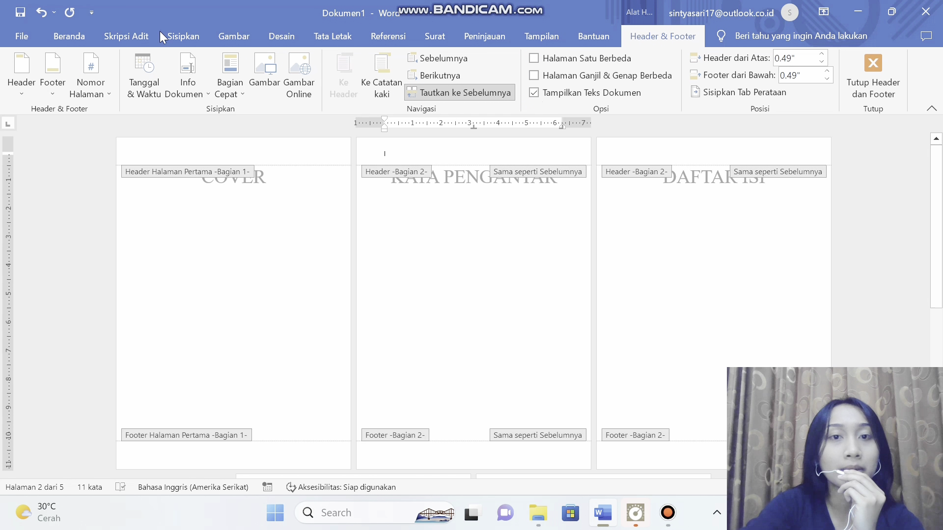
- Set the page number format of the KATA PENGANTAR section to i, ii, iii, … starting at i
{"action": "left_click", "coordinate": [100, 86]}
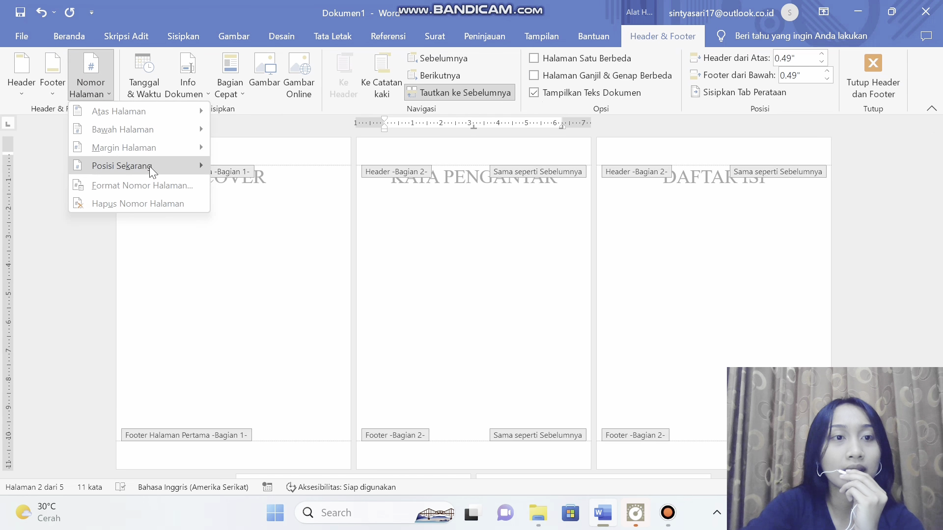
{"action": "left_click", "coordinate": [155, 187]}
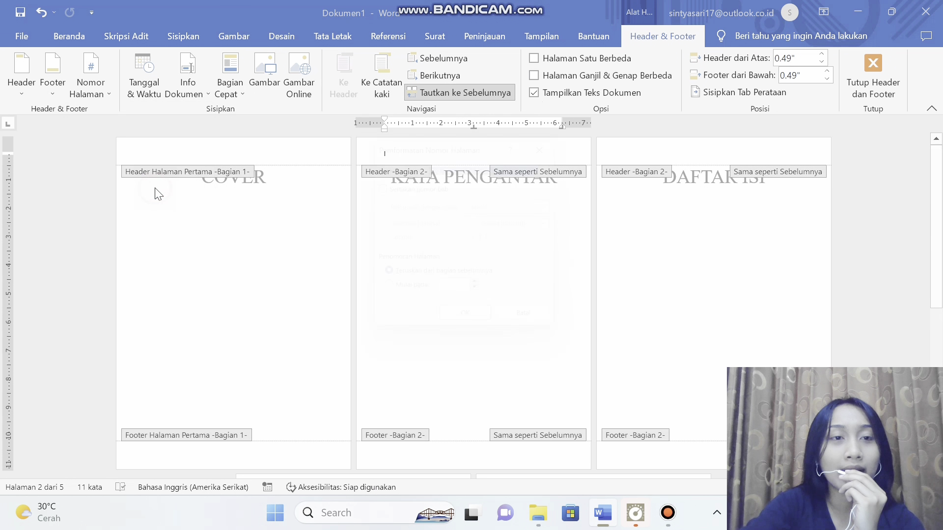
{"action": "left_click", "coordinate": [564, 164]}
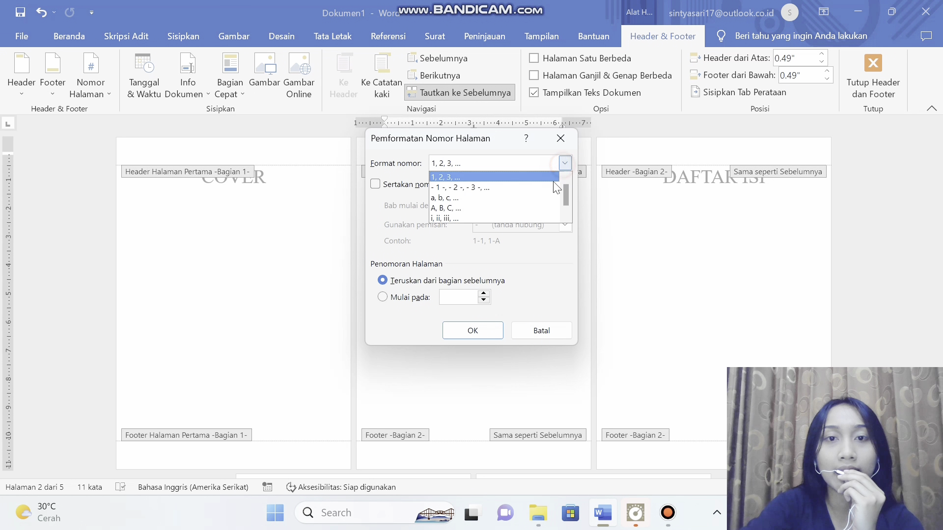
{"action": "left_click", "coordinate": [519, 217]}
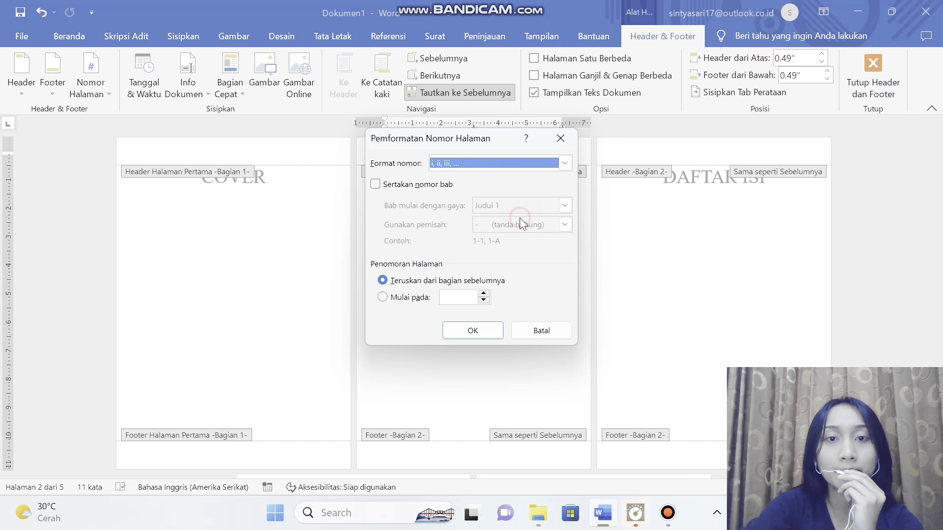
{"action": "left_click", "coordinate": [382, 296]}
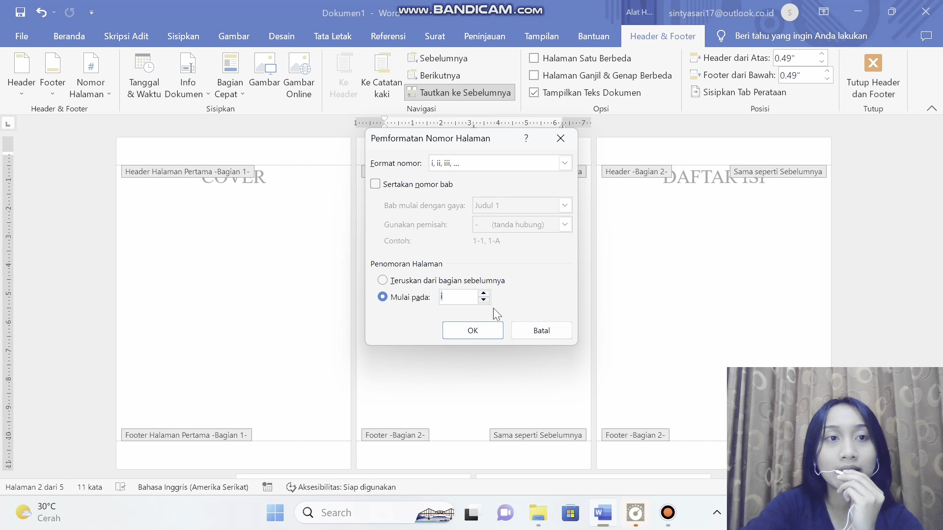
{"action": "left_click", "coordinate": [477, 334]}
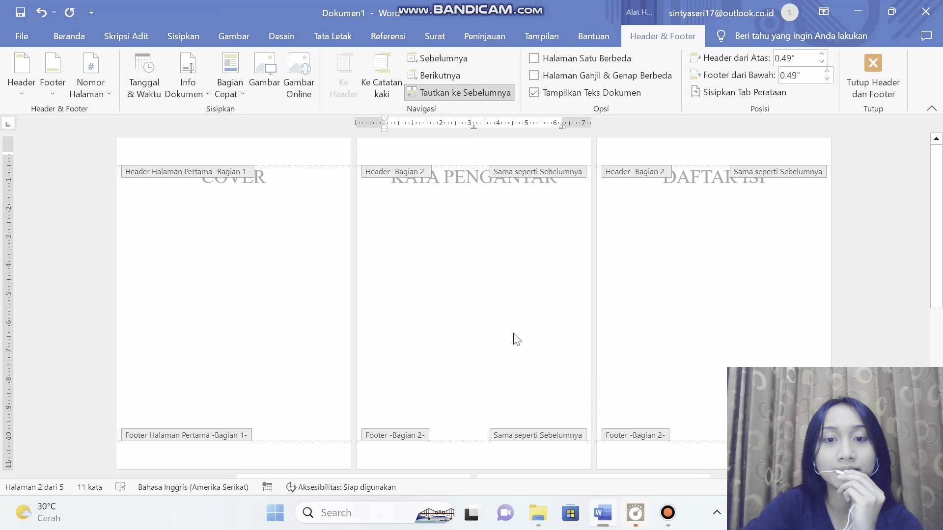
- Insert bottom-of-page numbers in the Nomor Biasa 3 style for the KATA PENGANTAR section, check the following pages, and return to the body text
{"action": "left_click", "coordinate": [90, 89]}
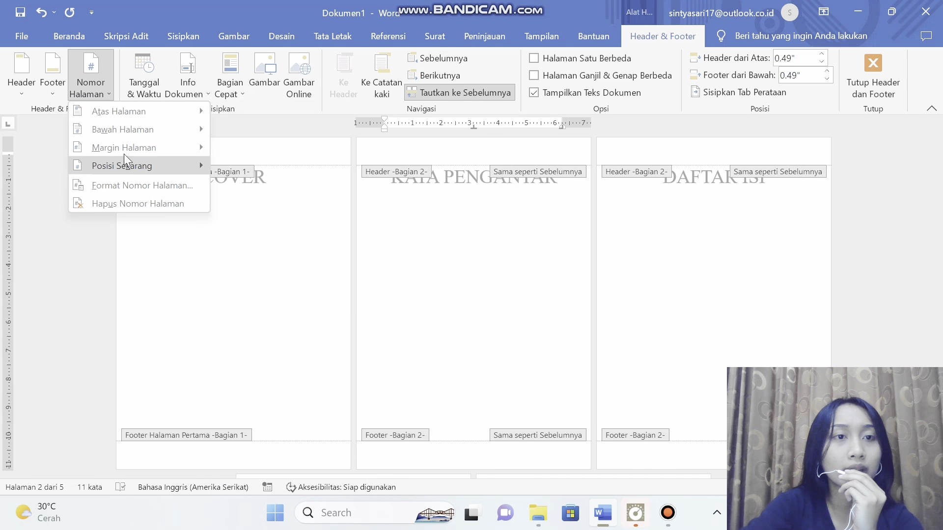
{"action": "mouse_move", "coordinate": [125, 128]}
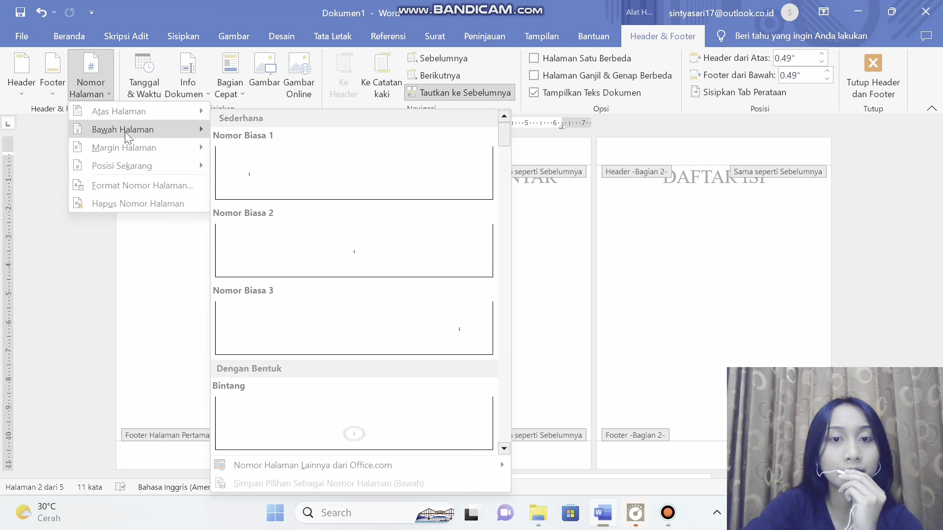
{"action": "left_click", "coordinate": [382, 309]}
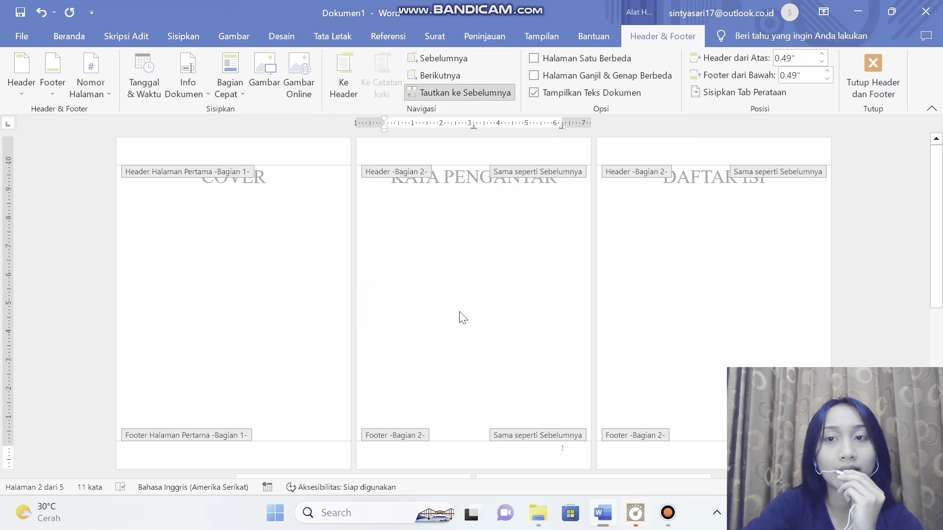
{"action": "scroll", "coordinate": [461, 318], "scroll_direction": "down", "scroll_amount": 1}
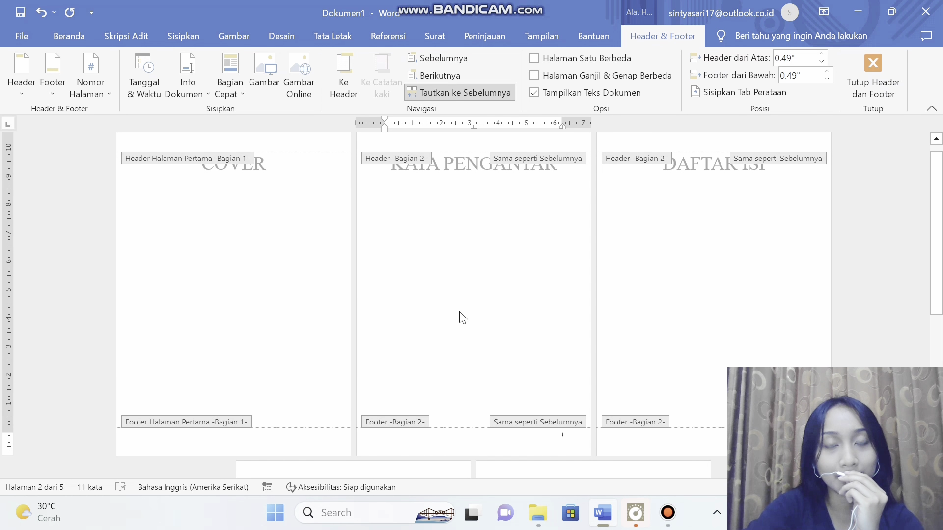
{"action": "scroll", "coordinate": [463, 319], "scroll_direction": "down", "scroll_amount": 6}
{"action": "scroll", "coordinate": [460, 301], "scroll_direction": "down", "scroll_amount": 4}
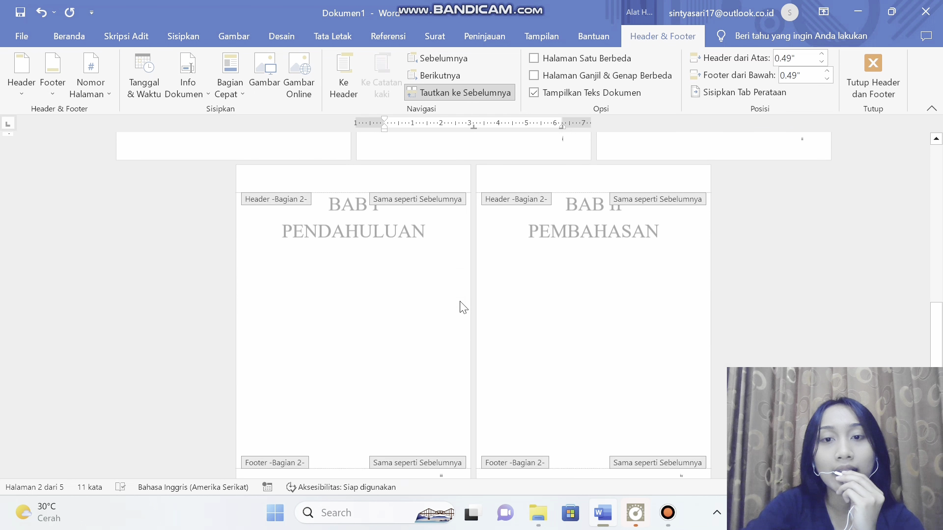
{"action": "scroll", "coordinate": [460, 301], "scroll_direction": "up", "scroll_amount": 6}
{"action": "scroll", "coordinate": [464, 304], "scroll_direction": "up", "scroll_amount": 5}
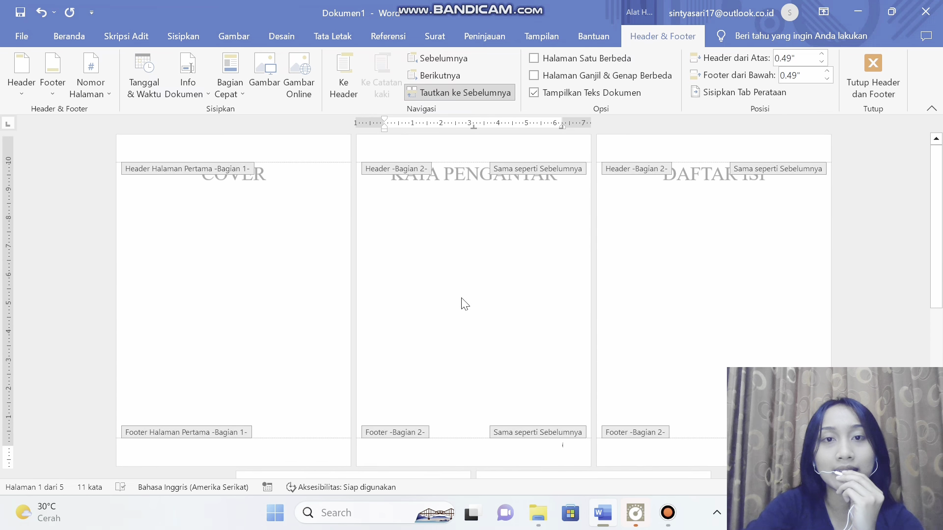
{"action": "double_click", "coordinate": [505, 289]}
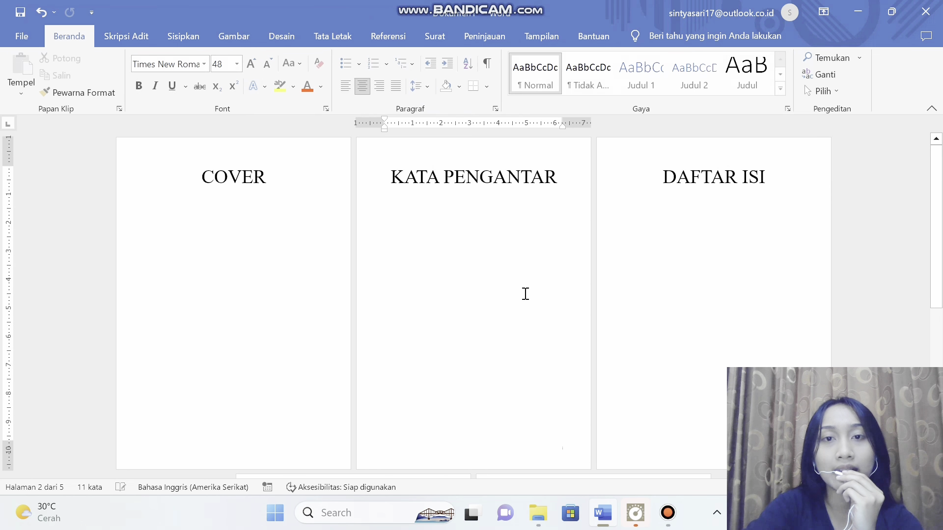
- Unlink the footer on the BAB I page from the previous section (Tautkan ke Sebelumnya) and return to the body text
{"action": "scroll", "coordinate": [523, 293], "scroll_direction": "down", "scroll_amount": 3}
{"action": "scroll", "coordinate": [467, 271], "scroll_direction": "up", "scroll_amount": 3}
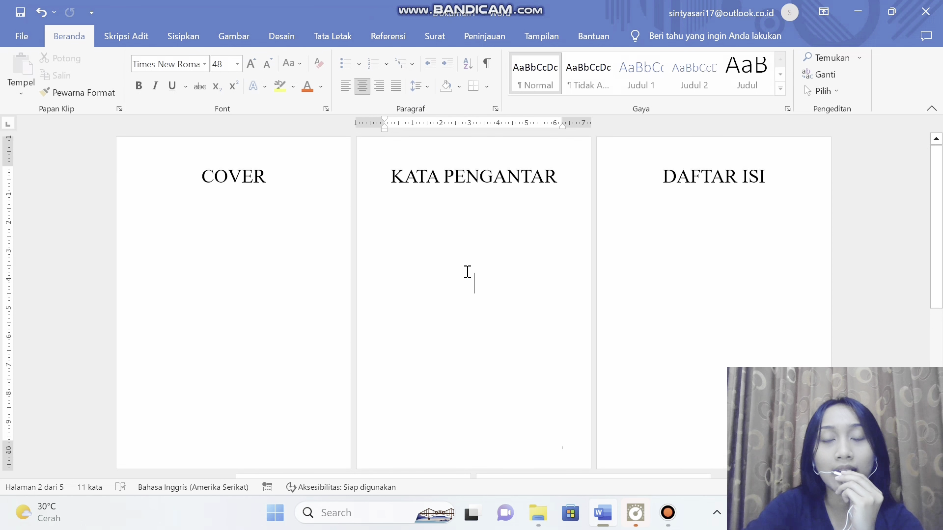
{"action": "scroll", "coordinate": [287, 297], "scroll_direction": "down", "scroll_amount": 2}
{"action": "scroll", "coordinate": [414, 255], "scroll_direction": "up", "scroll_amount": 3}
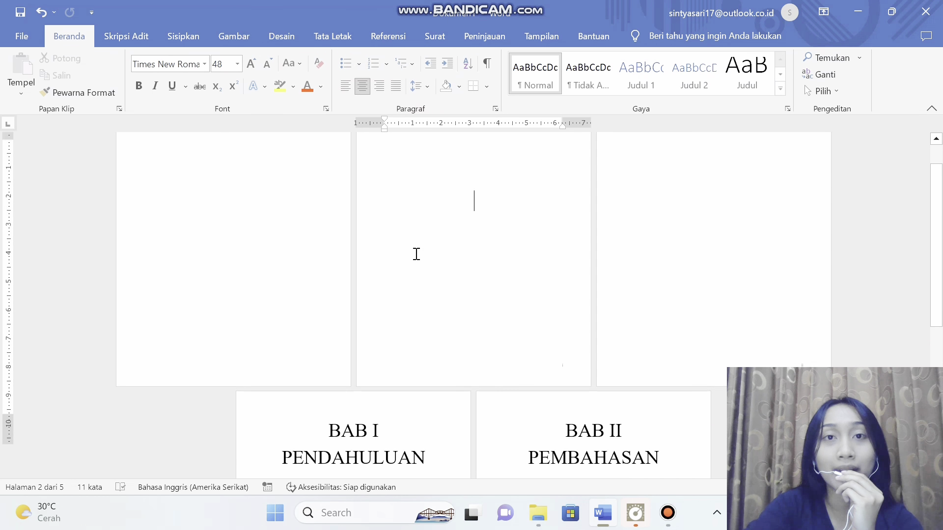
{"action": "scroll", "coordinate": [428, 242], "scroll_direction": "down", "scroll_amount": 2}
{"action": "scroll", "coordinate": [429, 242], "scroll_direction": "down", "scroll_amount": 10}
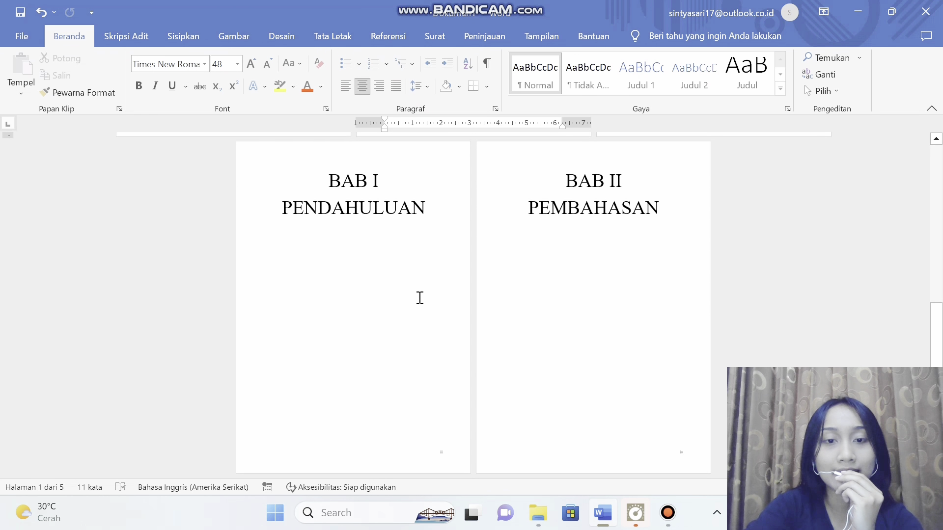
{"action": "double_click", "coordinate": [420, 449]}
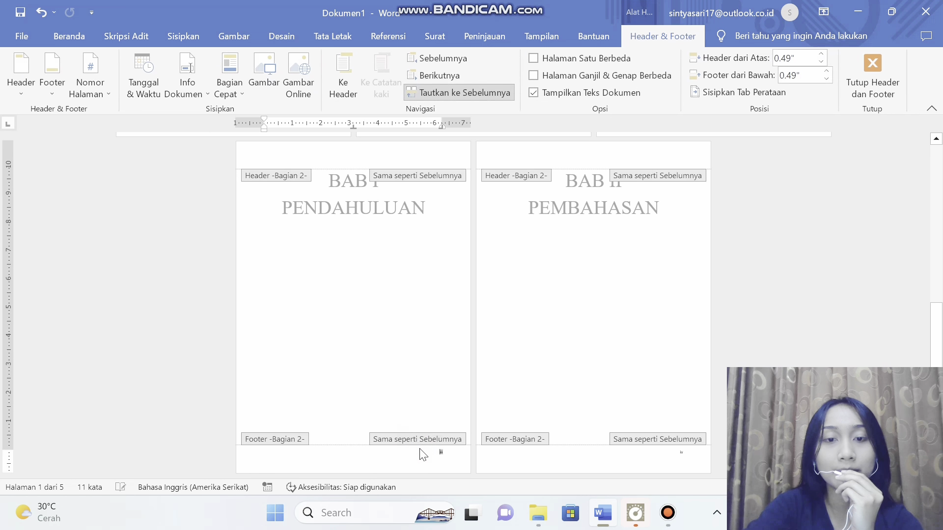
{"action": "left_click", "coordinate": [448, 457]}
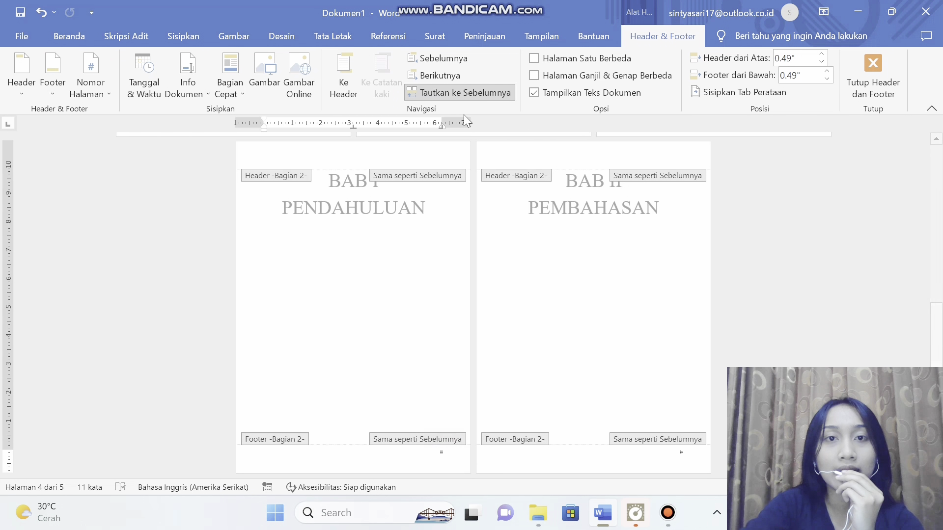
{"action": "left_click", "coordinate": [463, 99]}
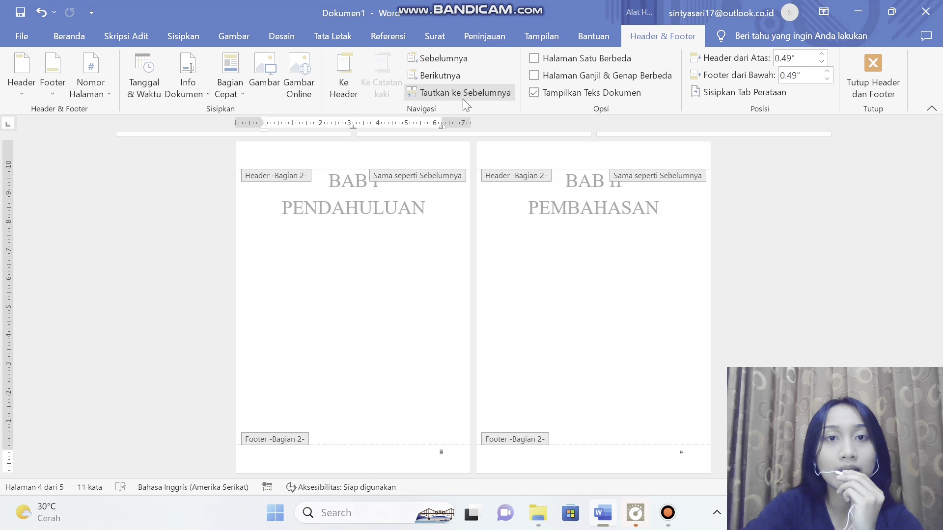
{"action": "double_click", "coordinate": [427, 231]}
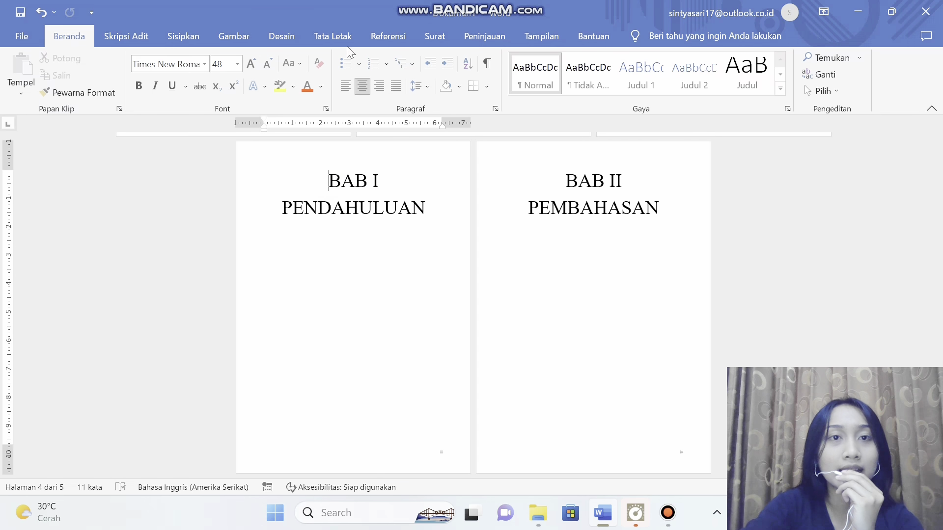
- Insert a Next Page section break (Halaman Berikutnya) directly before the BAB I title
{"action": "left_click", "coordinate": [170, 41]}
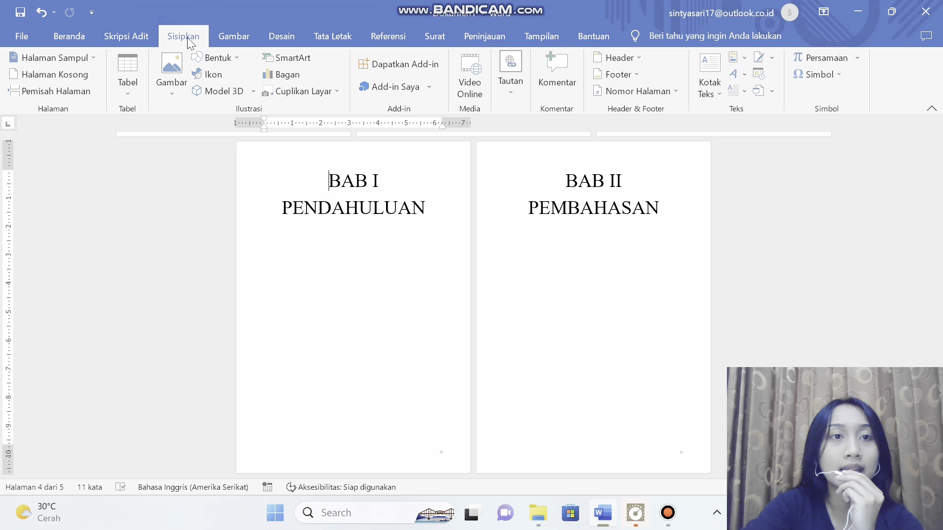
{"action": "left_click", "coordinate": [326, 36]}
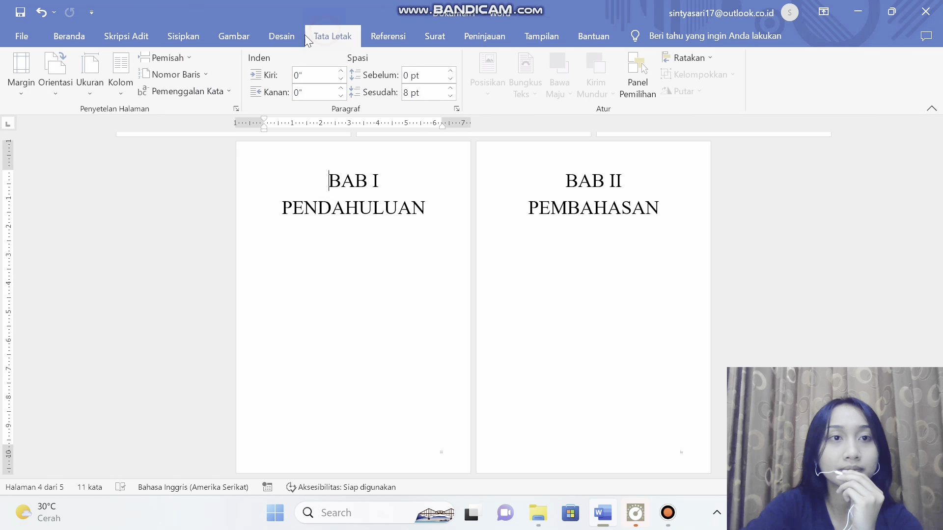
{"action": "left_click", "coordinate": [191, 58]}
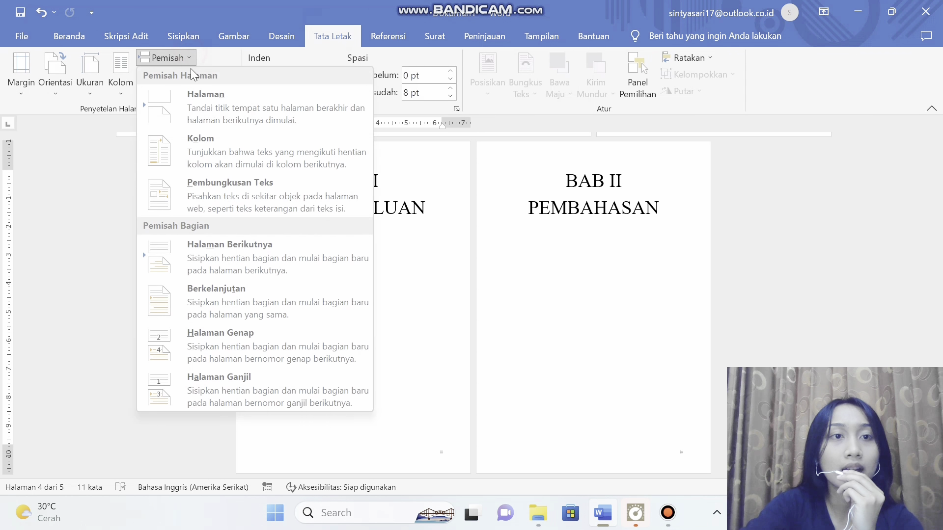
{"action": "left_click", "coordinate": [272, 257]}
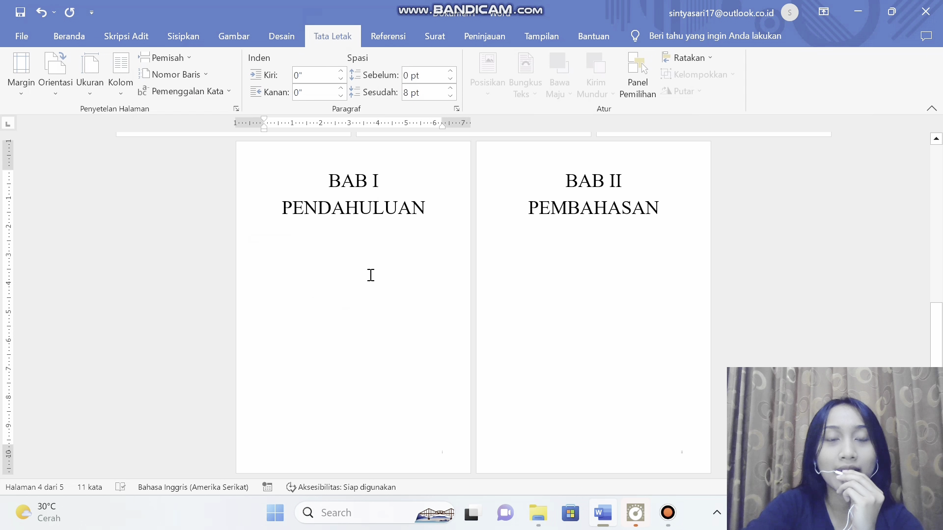
- Set the page number format of the section beginning at BAB I to 1, 2, 3, … starting at 1, and return to the body text
{"action": "double_click", "coordinate": [447, 460]}
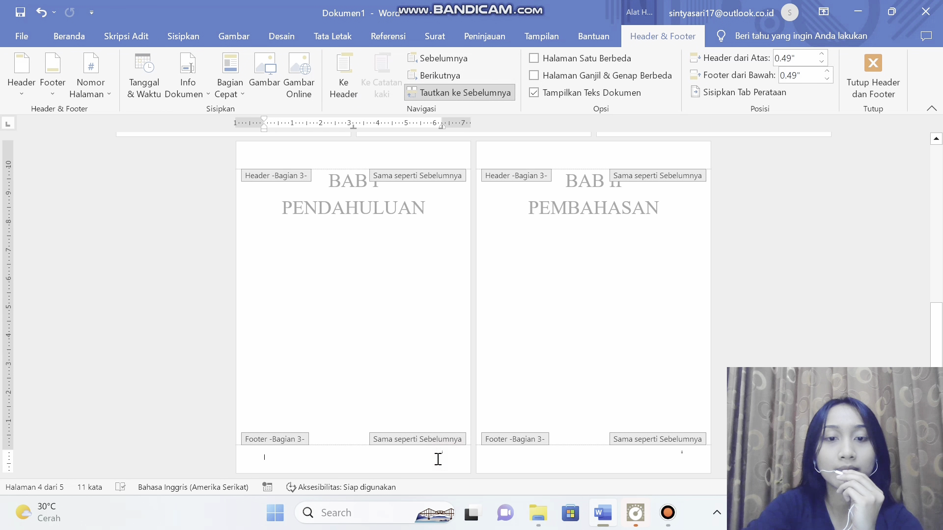
{"action": "left_click", "coordinate": [455, 455]}
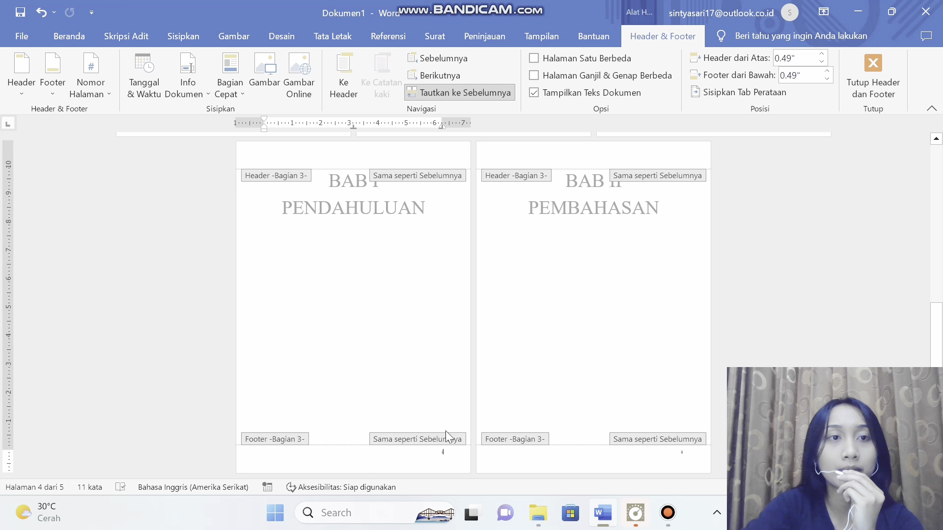
{"action": "key", "text": "BackSpace"}
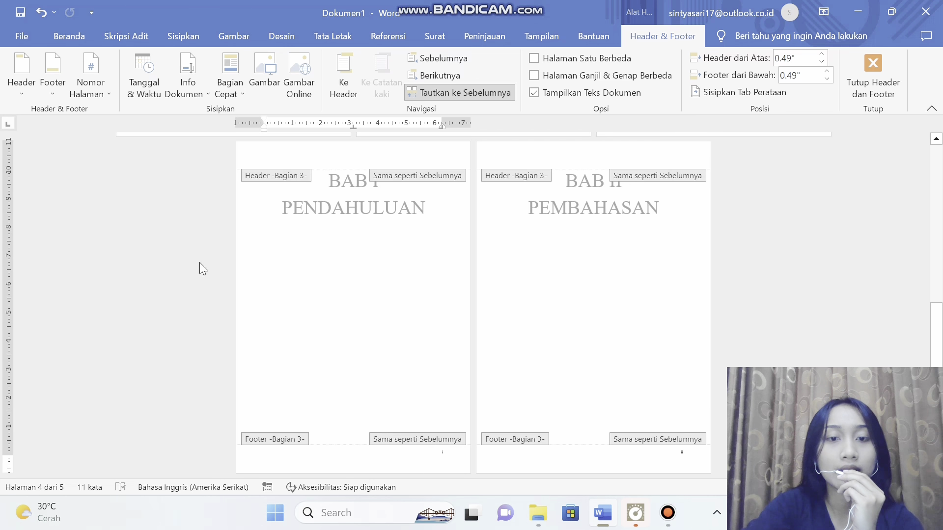
{"action": "left_click", "coordinate": [90, 84]}
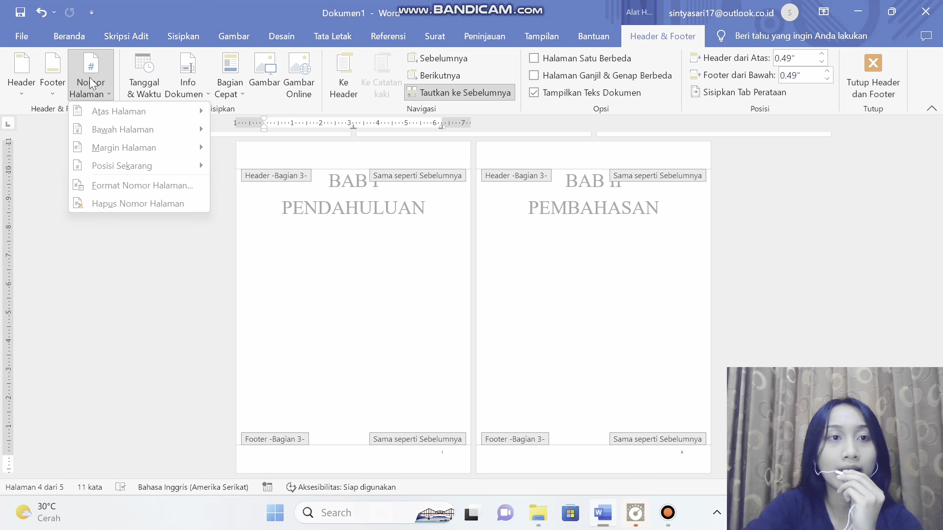
{"action": "left_click", "coordinate": [162, 190]}
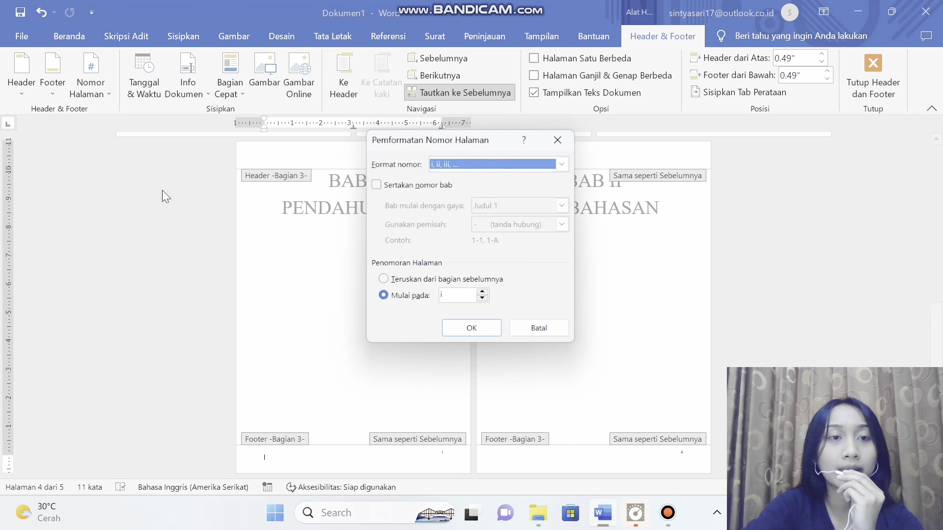
{"action": "left_click", "coordinate": [564, 164]}
{"action": "left_click", "coordinate": [445, 176]}
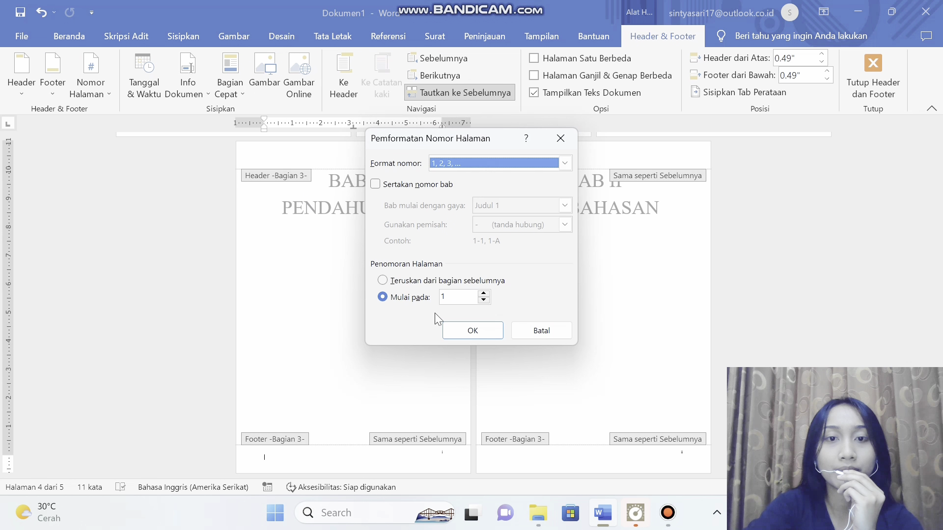
{"action": "left_click", "coordinate": [477, 331]}
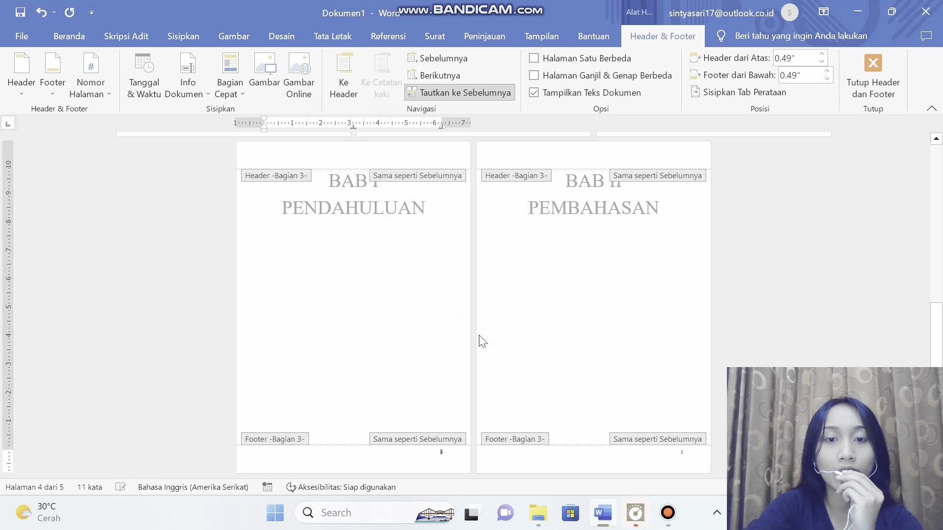
{"action": "left_click", "coordinate": [823, 273]}
{"action": "double_click", "coordinate": [823, 274]}
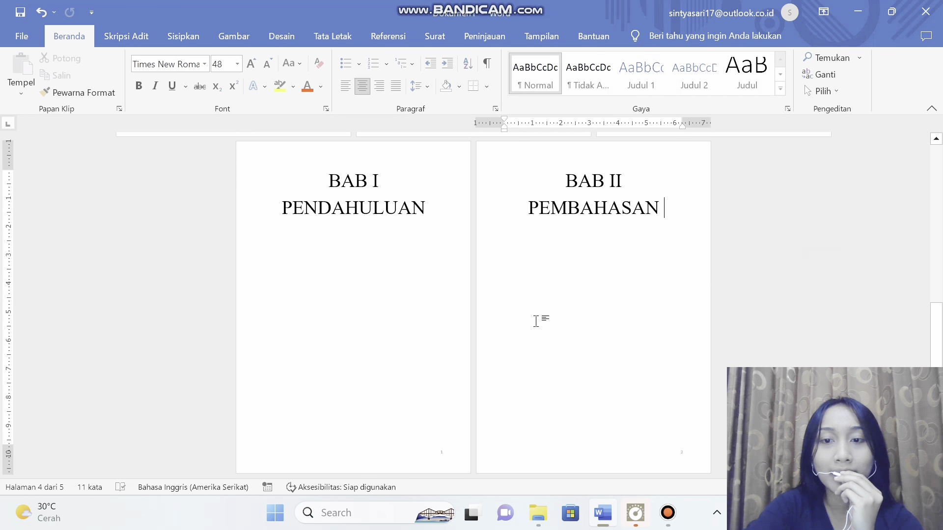
- Examine the footer page numbering on every page, from COVER through KATA PENGANTAR, DAFTAR ISI and BAB I to BAB II
{"action": "scroll", "coordinate": [537, 322], "scroll_direction": "up", "scroll_amount": 1}
{"action": "scroll", "coordinate": [537, 321], "scroll_direction": "up", "scroll_amount": 6}
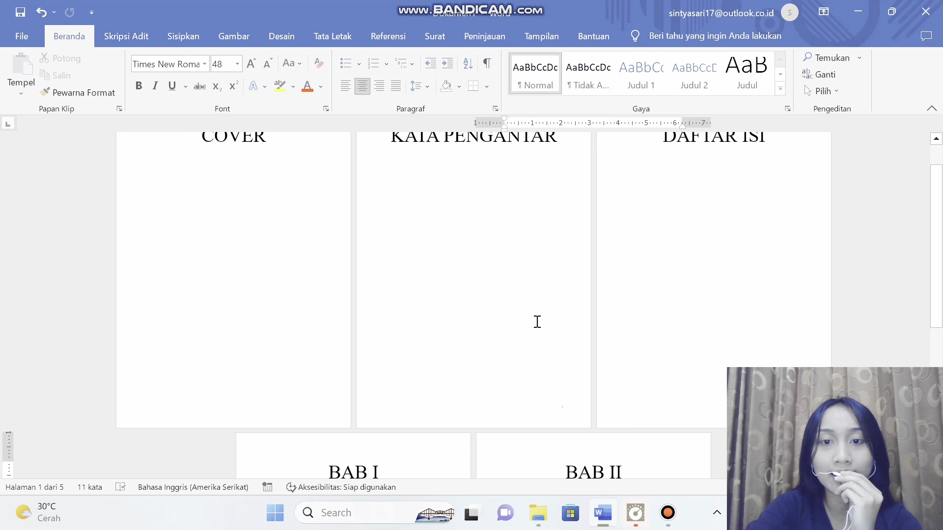
{"action": "scroll", "coordinate": [537, 321], "scroll_direction": "down", "scroll_amount": 2}
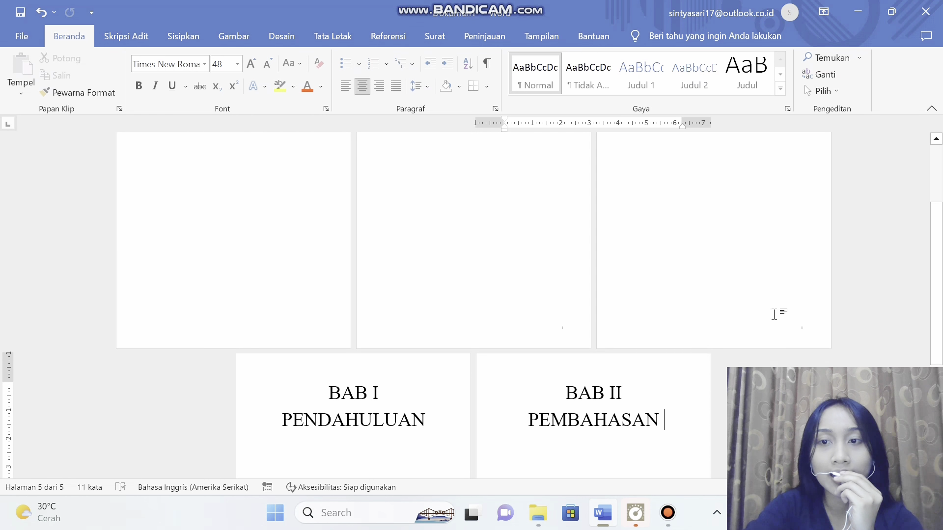
{"action": "mouse_move", "coordinate": [916, 386]}
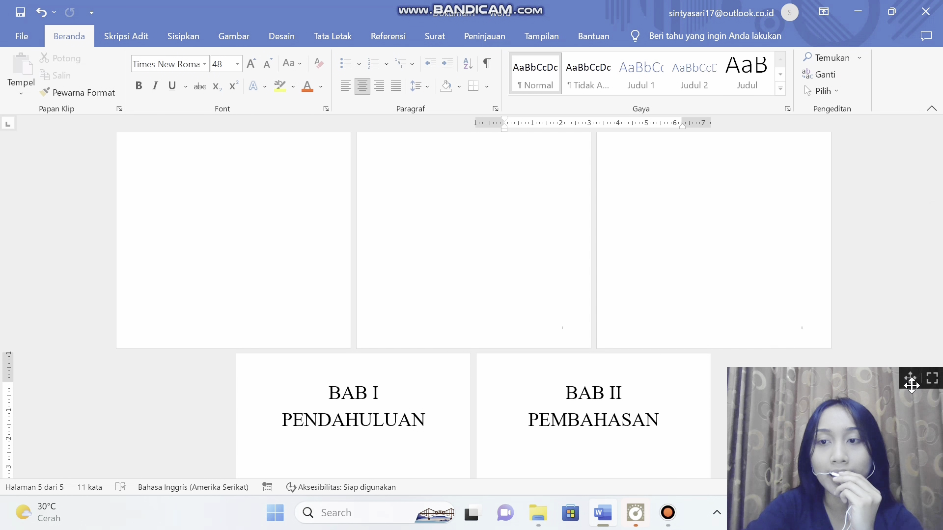
{"action": "left_click_drag", "start_coordinate": [910, 381], "coordinate": [176, 367]}
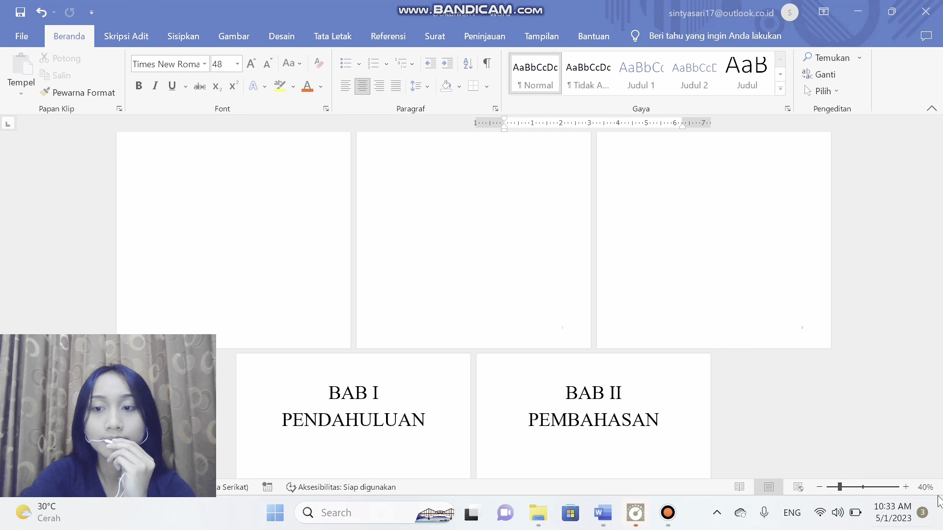
{"action": "left_click", "coordinate": [857, 487]}
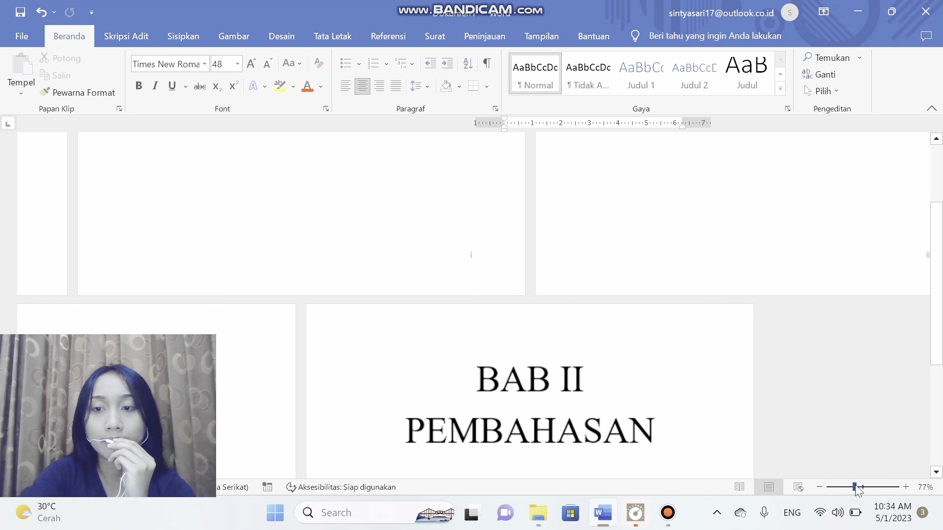
{"action": "scroll", "coordinate": [770, 336], "scroll_direction": "up", "scroll_amount": 15}
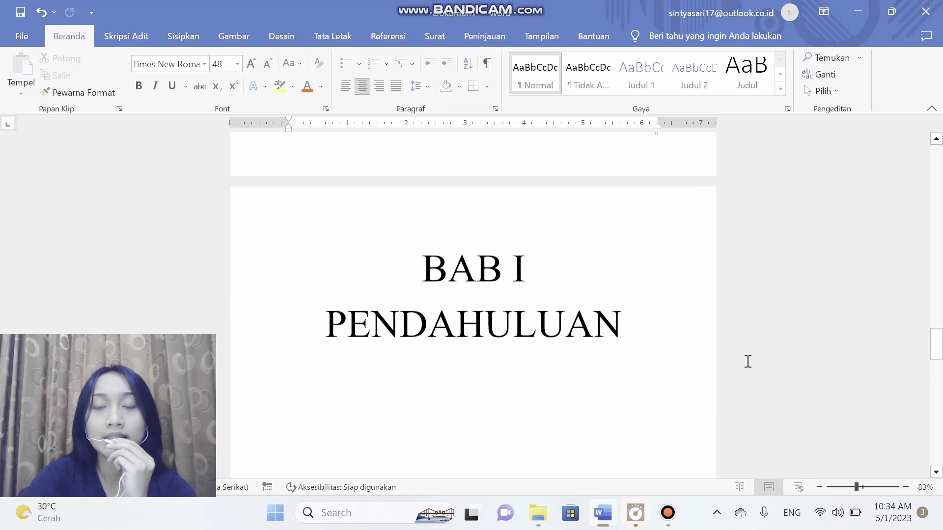
{"action": "scroll", "coordinate": [748, 361], "scroll_direction": "up", "scroll_amount": 15}
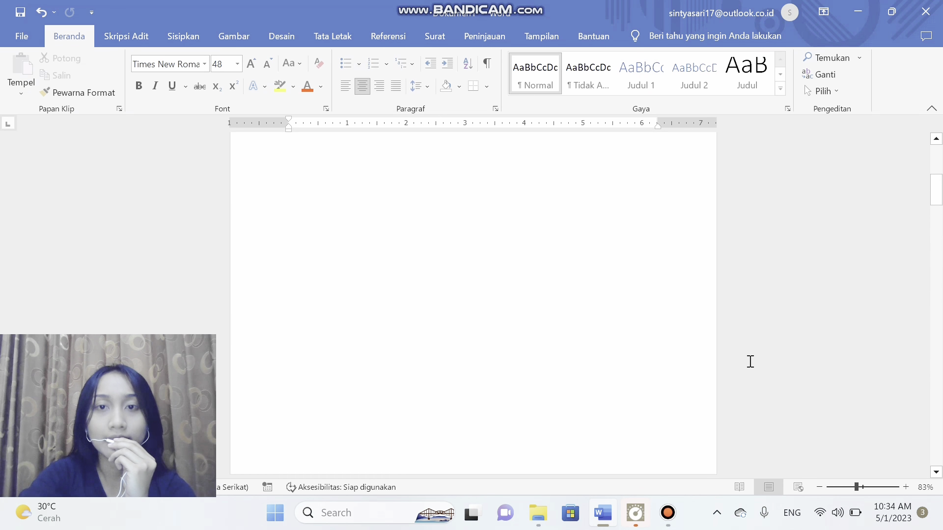
{"action": "scroll", "coordinate": [750, 361], "scroll_direction": "up", "scroll_amount": 2}
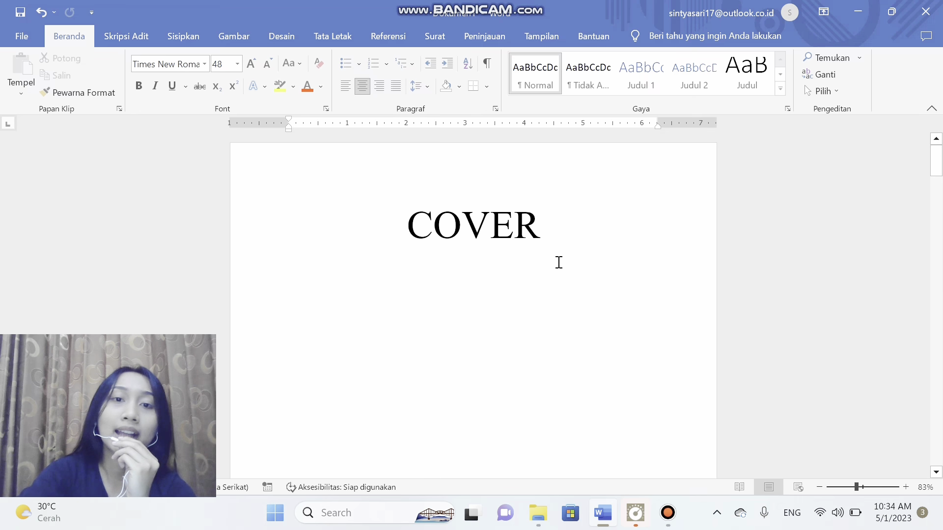
{"action": "scroll", "coordinate": [559, 262], "scroll_direction": "down", "scroll_amount": 5}
{"action": "scroll", "coordinate": [632, 367], "scroll_direction": "down", "scroll_amount": 2}
{"action": "scroll", "coordinate": [625, 374], "scroll_direction": "up", "scroll_amount": 4}
{"action": "scroll", "coordinate": [626, 376], "scroll_direction": "down", "scroll_amount": 10}
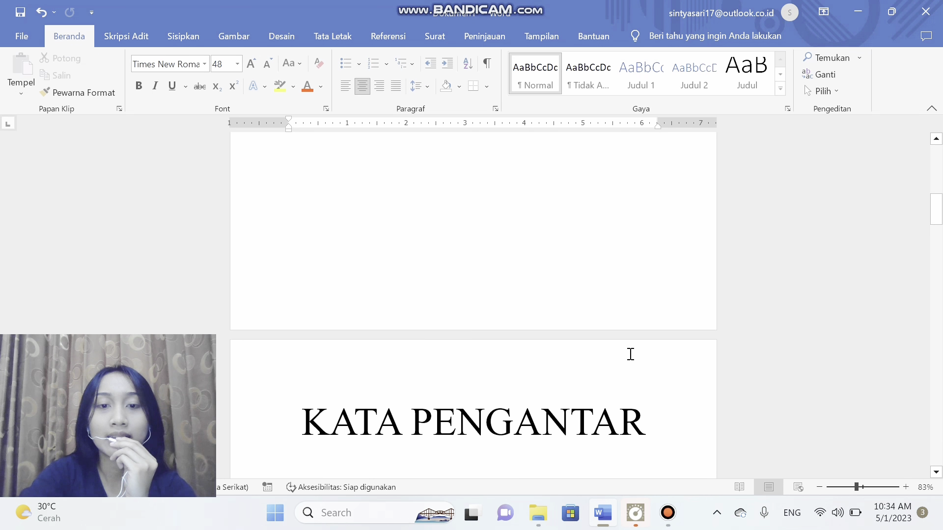
{"action": "scroll", "coordinate": [621, 348], "scroll_direction": "down", "scroll_amount": 3}
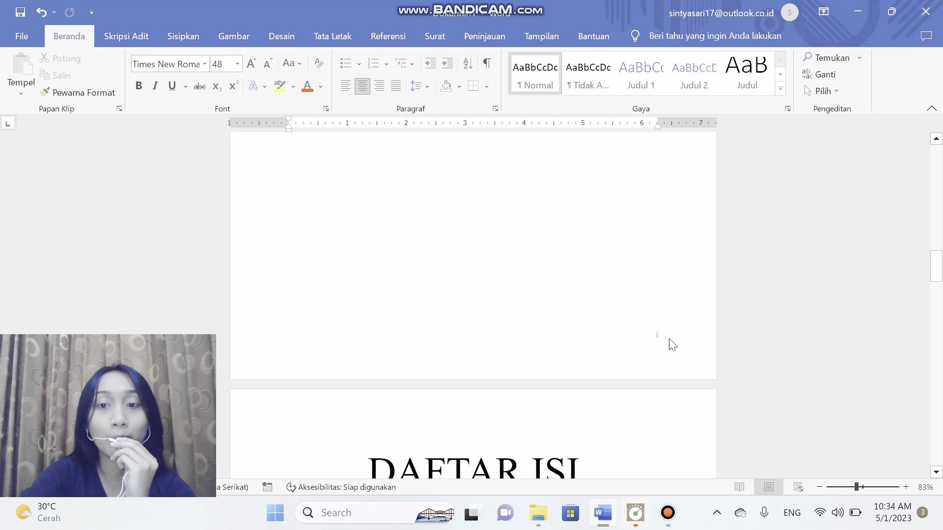
{"action": "scroll", "coordinate": [635, 368], "scroll_direction": "down", "scroll_amount": 10}
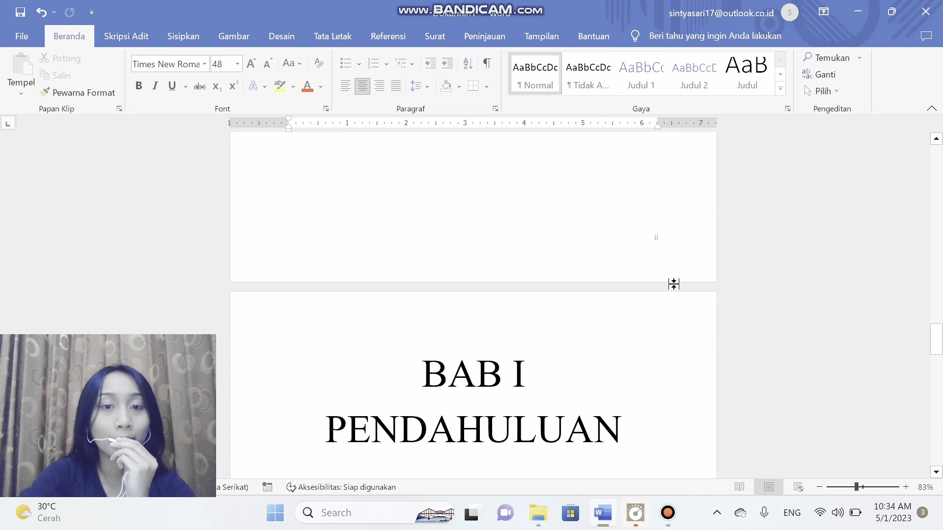
{"action": "scroll", "coordinate": [660, 295], "scroll_direction": "down", "scroll_amount": 10}
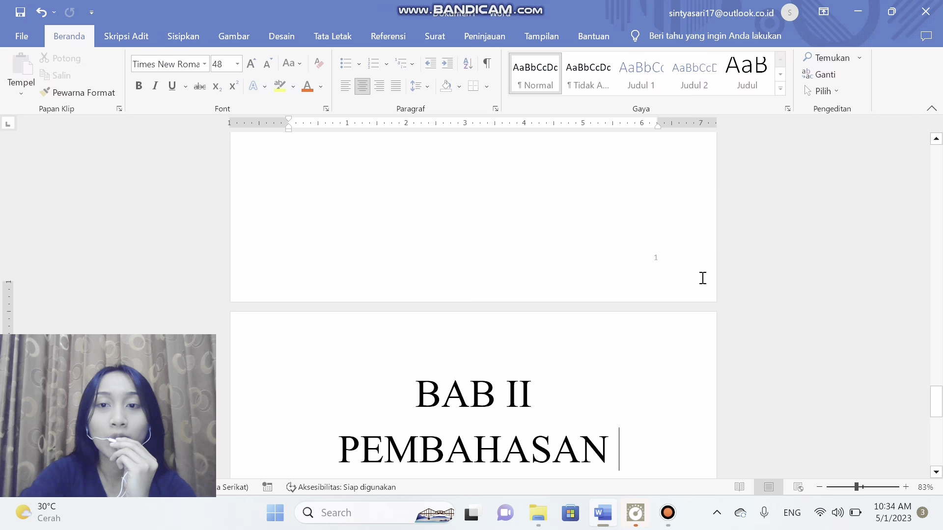
{"action": "scroll", "coordinate": [700, 275], "scroll_direction": "down", "scroll_amount": 8}
{"action": "scroll", "coordinate": [696, 284], "scroll_direction": "down", "scroll_amount": 2}
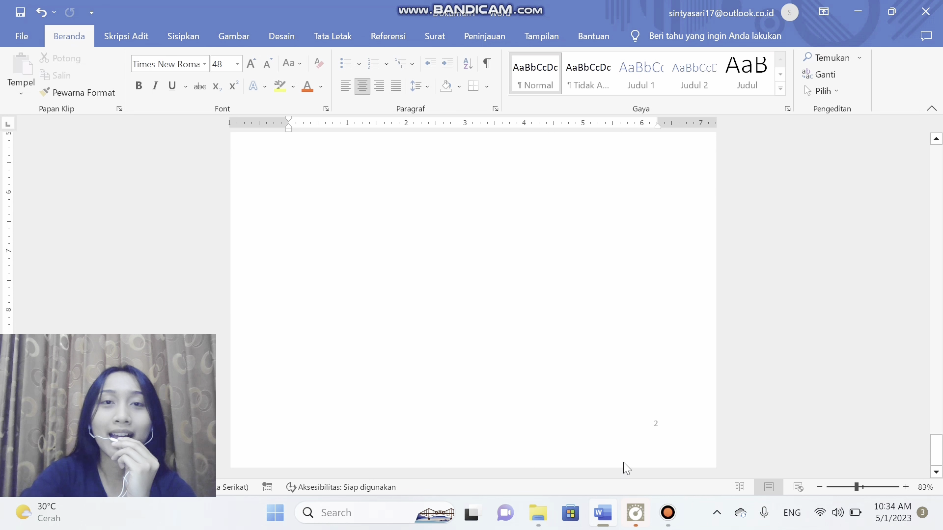
{"action": "scroll", "coordinate": [600, 448], "scroll_direction": "up", "scroll_amount": 3}
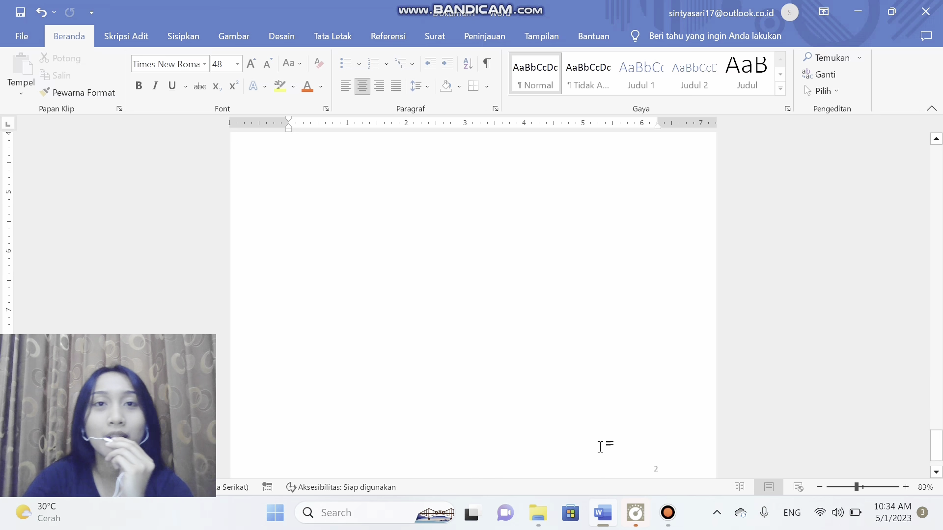
{"action": "scroll", "coordinate": [600, 447], "scroll_direction": "up", "scroll_amount": 10}
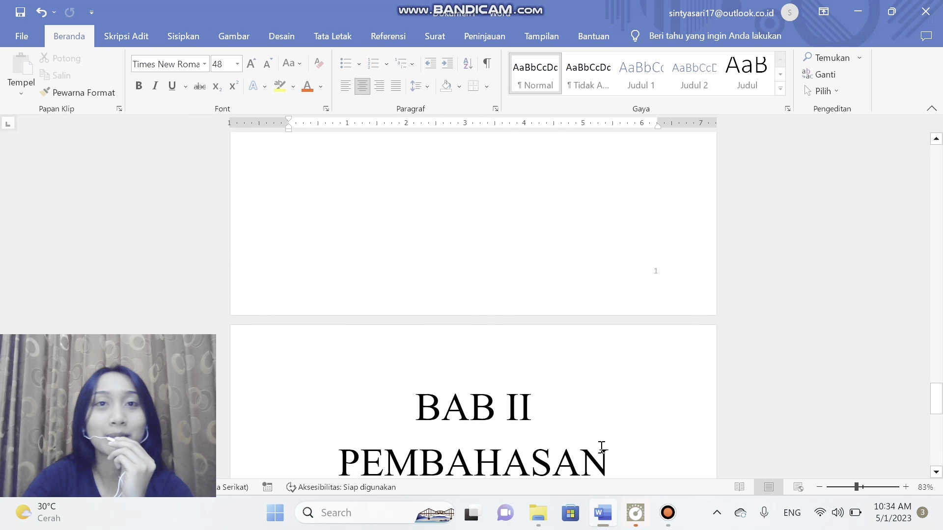
{"action": "scroll", "coordinate": [601, 448], "scroll_direction": "up", "scroll_amount": 8}
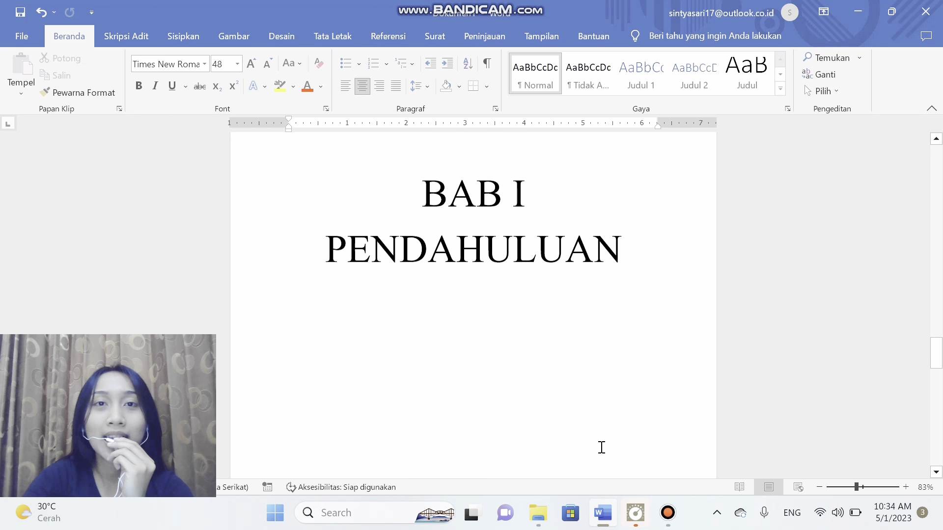
{"action": "scroll", "coordinate": [602, 447], "scroll_direction": "up", "scroll_amount": 2}
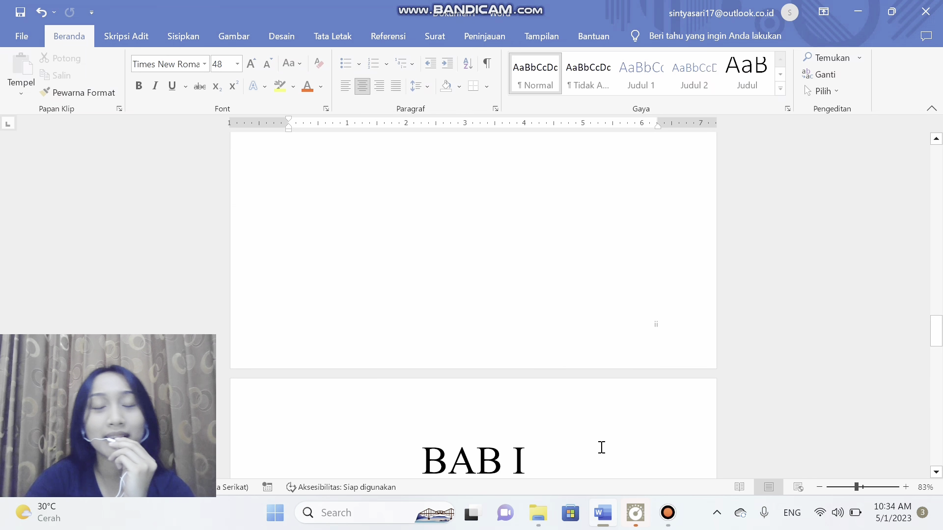
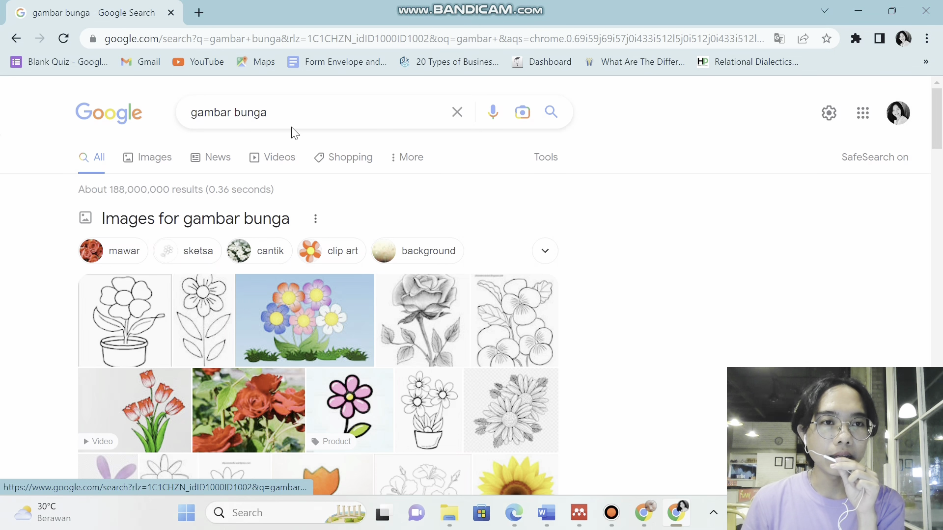
- In Google Chrome, show the image results for "gambar bunga" and filter them to the Large size
{"action": "left_click", "coordinate": [148, 158]}
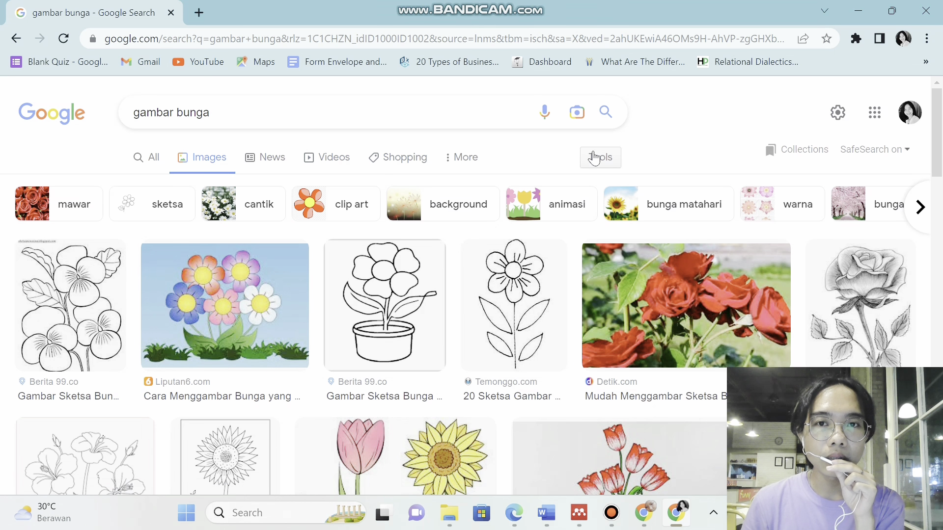
{"action": "left_click", "coordinate": [594, 164]}
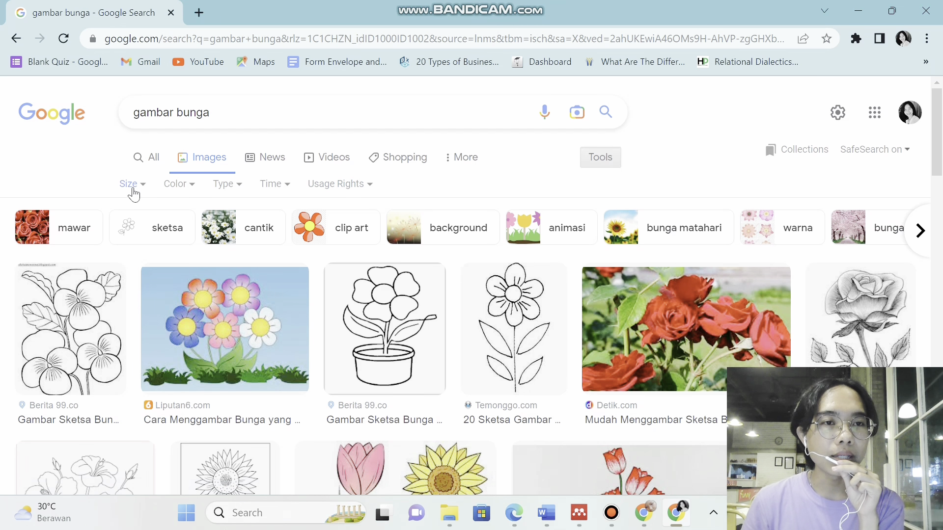
{"action": "left_click", "coordinate": [133, 184]}
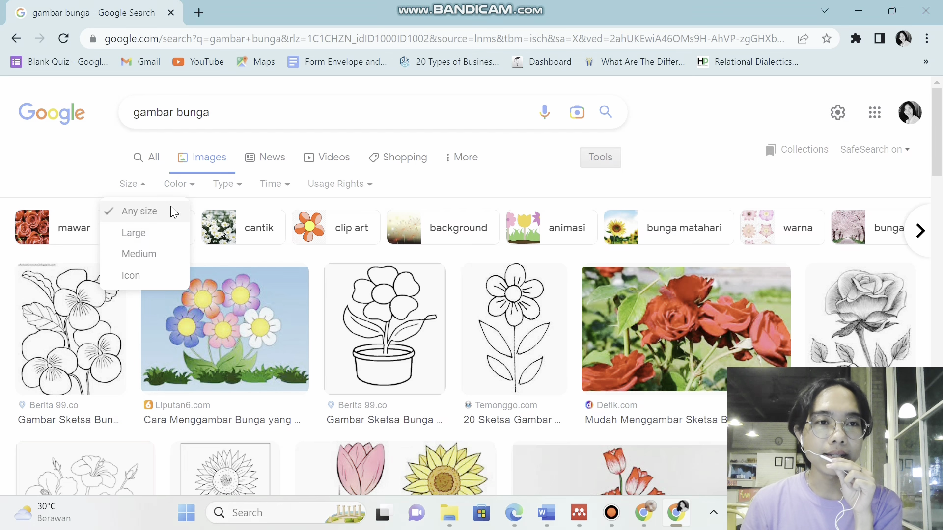
{"action": "left_click", "coordinate": [143, 232]}
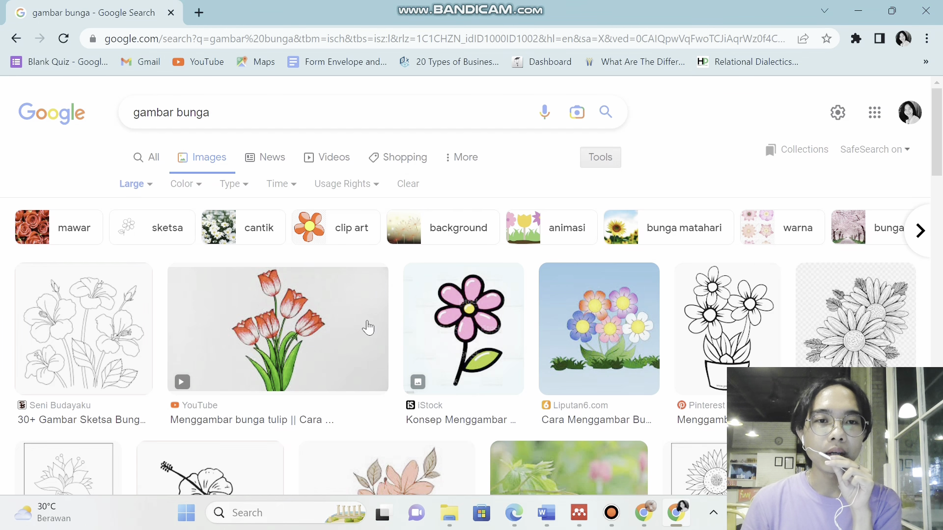
- Browse the flower image results and open the preview of IfoxSoft's peach-coloured flower drawing
{"action": "scroll", "coordinate": [454, 333], "scroll_direction": "down", "scroll_amount": 1}
{"action": "scroll", "coordinate": [454, 334], "scroll_direction": "down", "scroll_amount": 3}
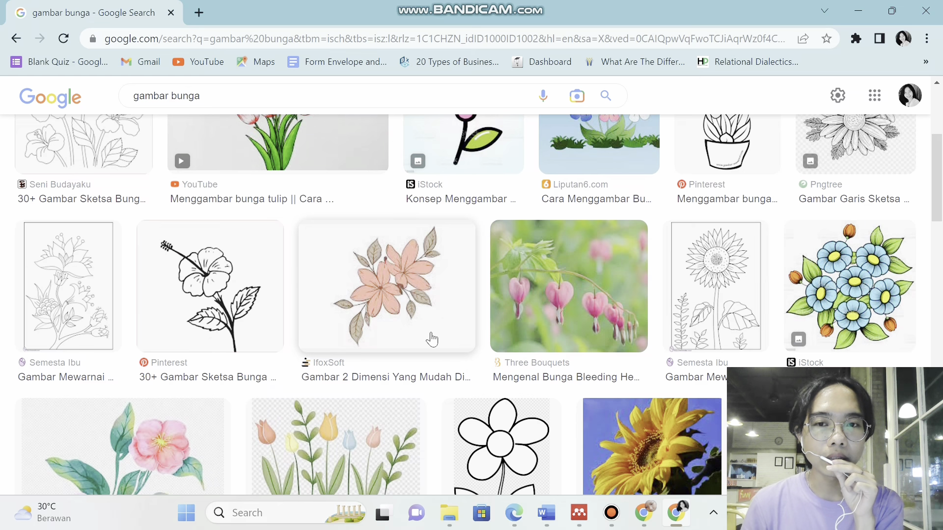
{"action": "scroll", "coordinate": [453, 315], "scroll_direction": "down", "scroll_amount": 8}
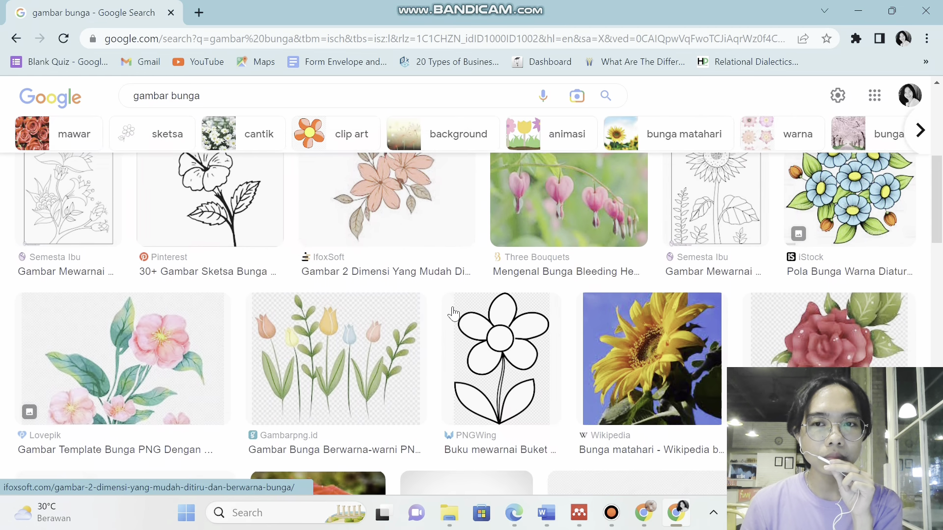
{"action": "scroll", "coordinate": [498, 285], "scroll_direction": "up", "scroll_amount": 10}
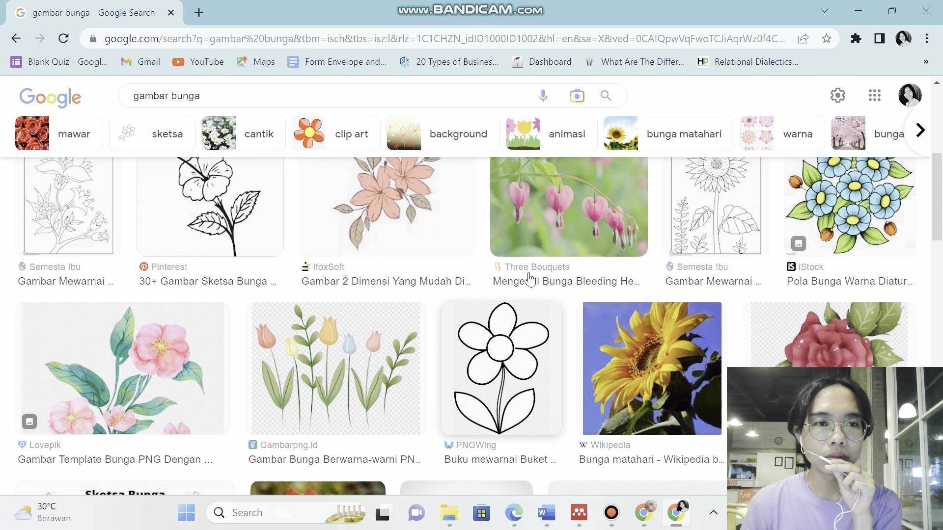
{"action": "scroll", "coordinate": [528, 275], "scroll_direction": "up", "scroll_amount": 2}
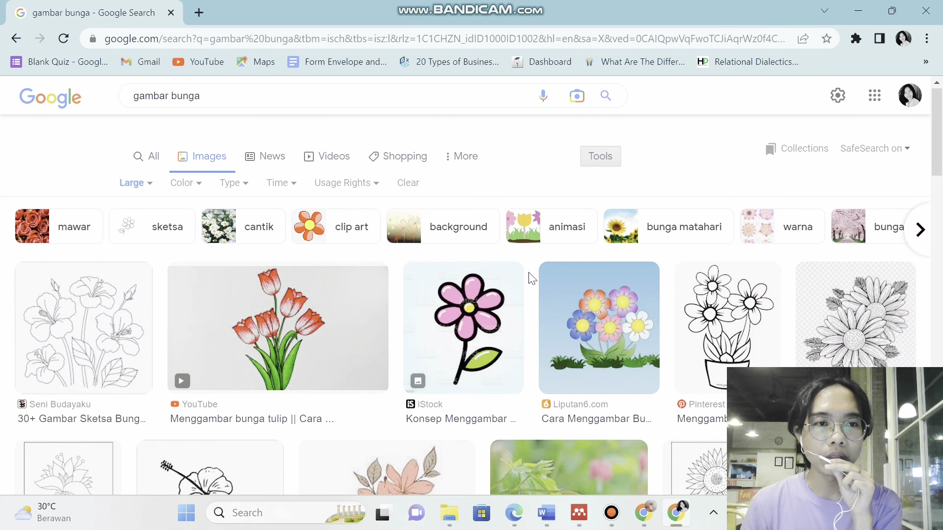
{"action": "scroll", "coordinate": [411, 322], "scroll_direction": "down", "scroll_amount": 4}
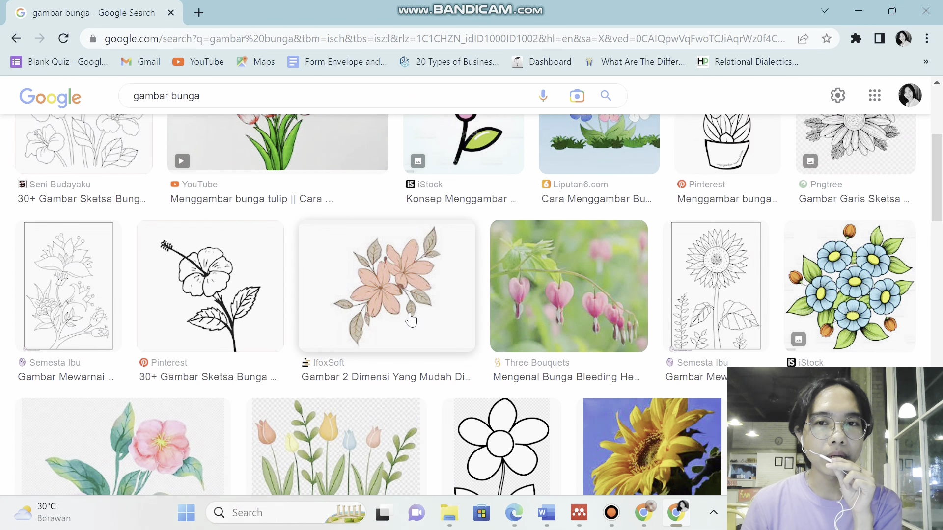
{"action": "left_click", "coordinate": [411, 319]}
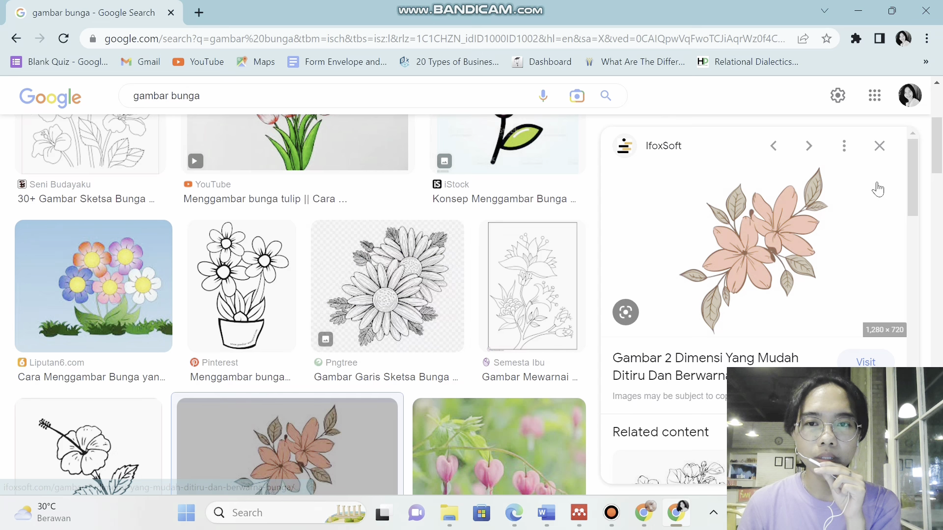
{"action": "scroll", "coordinate": [785, 268], "scroll_direction": "down", "scroll_amount": 1}
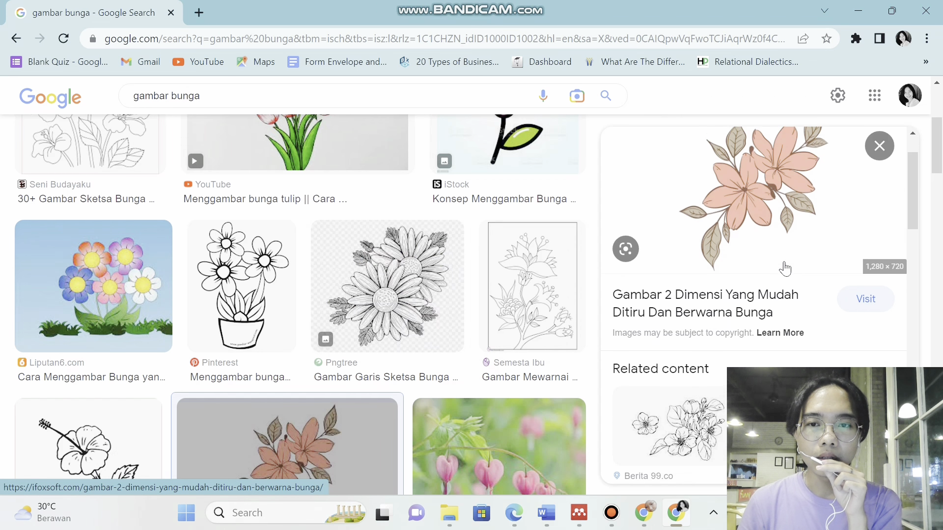
{"action": "scroll", "coordinate": [784, 269], "scroll_direction": "up", "scroll_amount": 1}
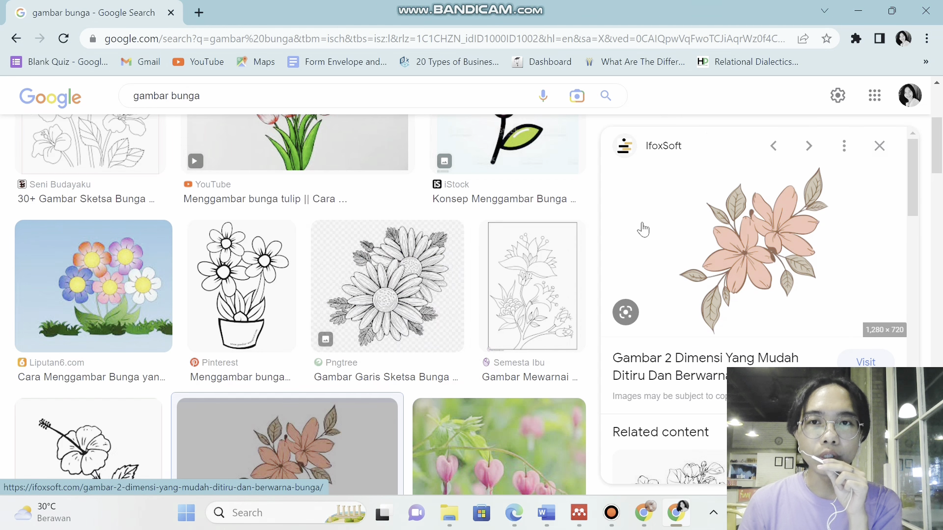
- Save the previewed flower image to the Downloads folder as a WEBP file named bunga
{"action": "right_click", "coordinate": [725, 241]}
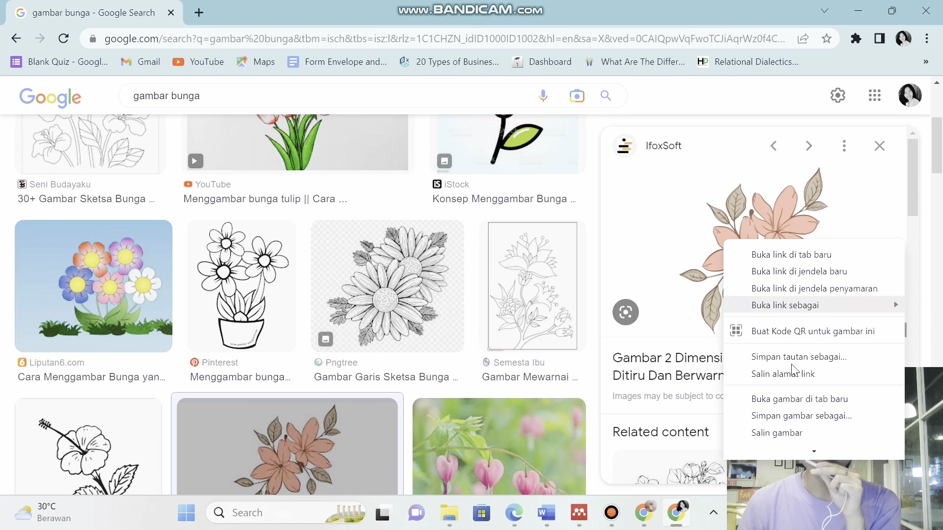
{"action": "left_click", "coordinate": [795, 416]}
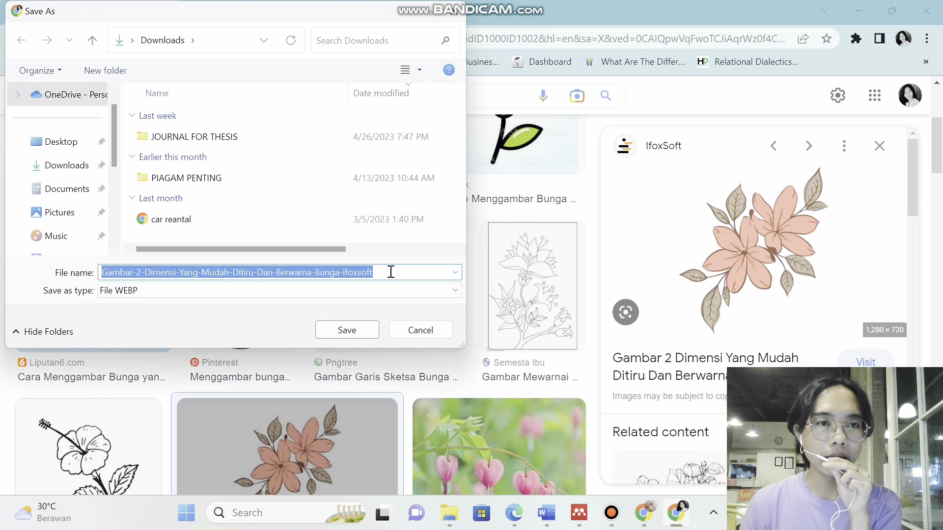
{"action": "key", "text": "BackSpace"}
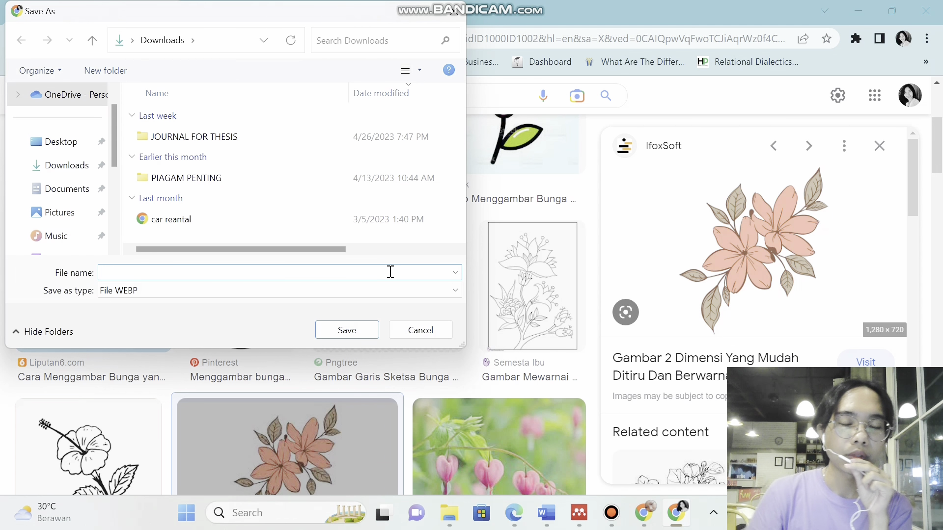
{"action": "type", "text": "bunga"}
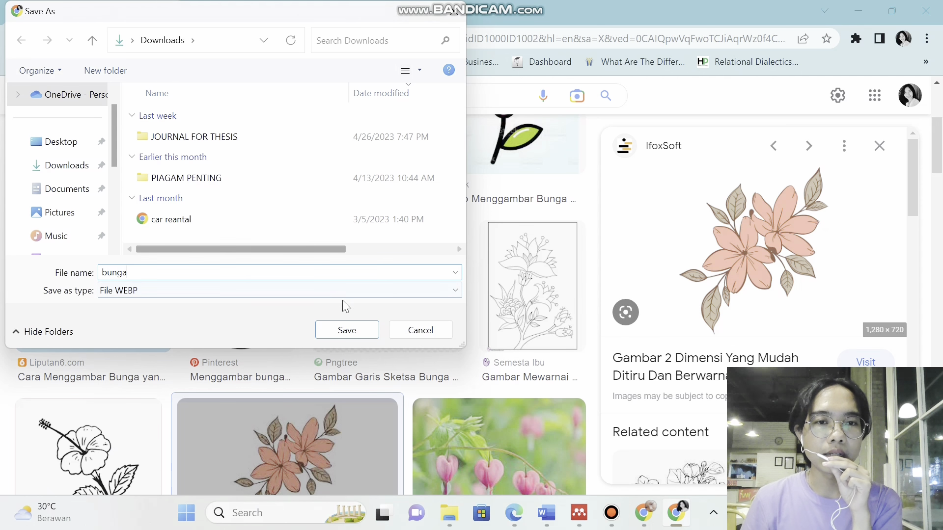
{"action": "left_click", "coordinate": [347, 329]}
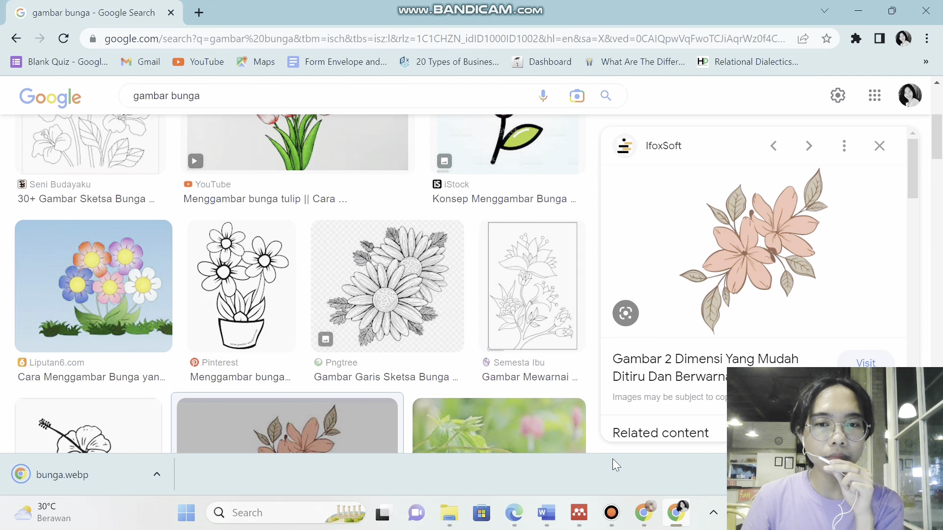
- Switch to the TEFL paper in Word and place the cursor before "People" in the first paragraph of section 1.1
{"action": "mouse_move", "coordinate": [546, 512]}
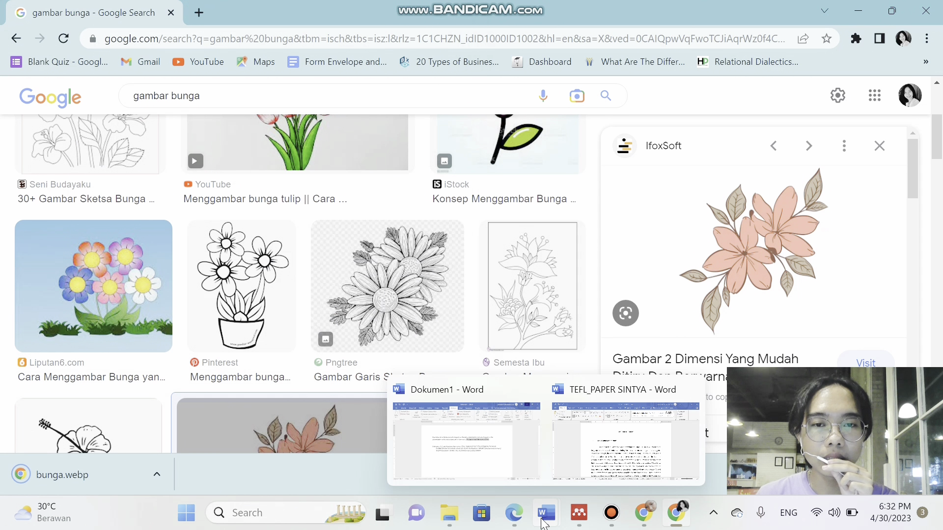
{"action": "left_click", "coordinate": [592, 454]}
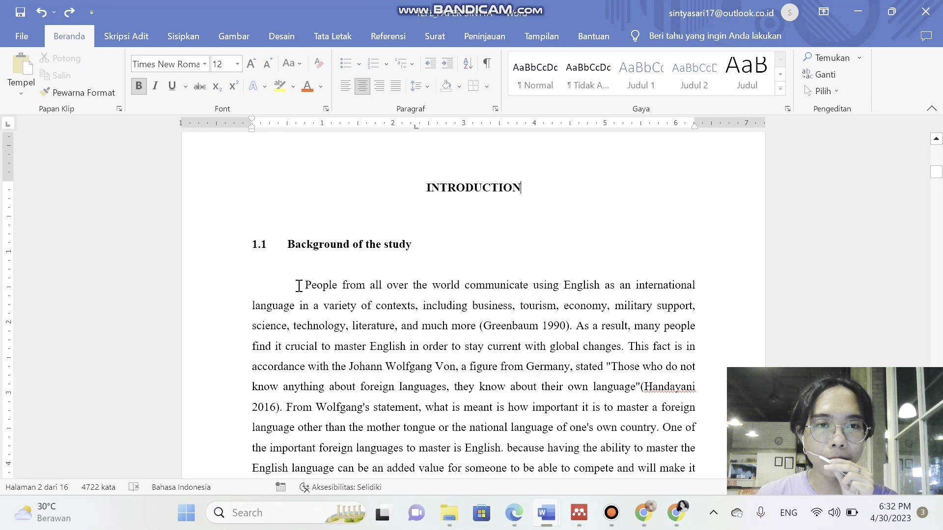
{"action": "left_click", "coordinate": [298, 286]}
{"action": "scroll", "coordinate": [368, 388], "scroll_direction": "down", "scroll_amount": 1}
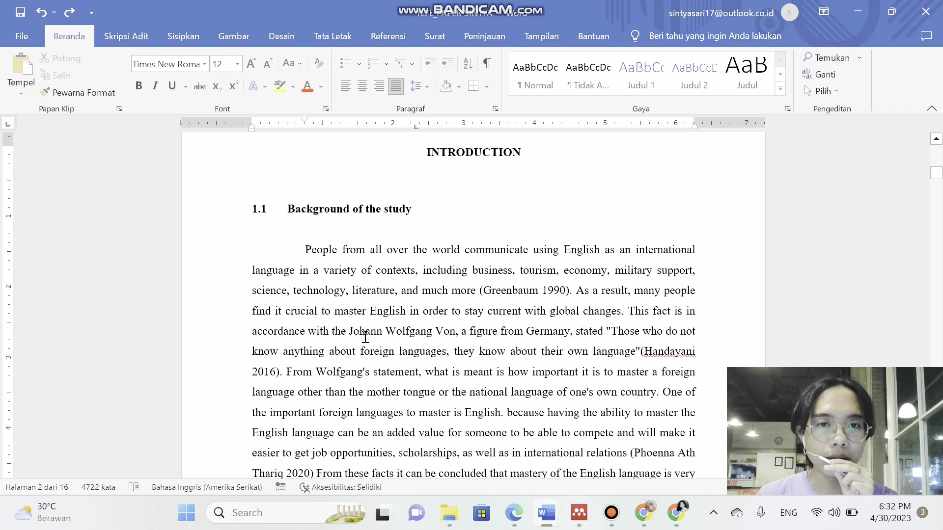
- Start inserting a picture from this device at the cursor and browse the folder locations for the image file
{"action": "left_click", "coordinate": [177, 42]}
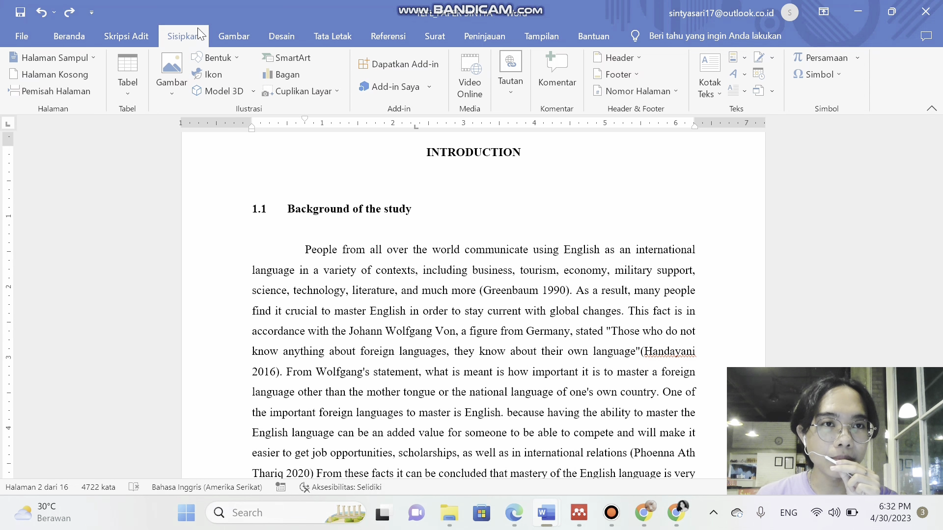
{"action": "left_click", "coordinate": [169, 72]}
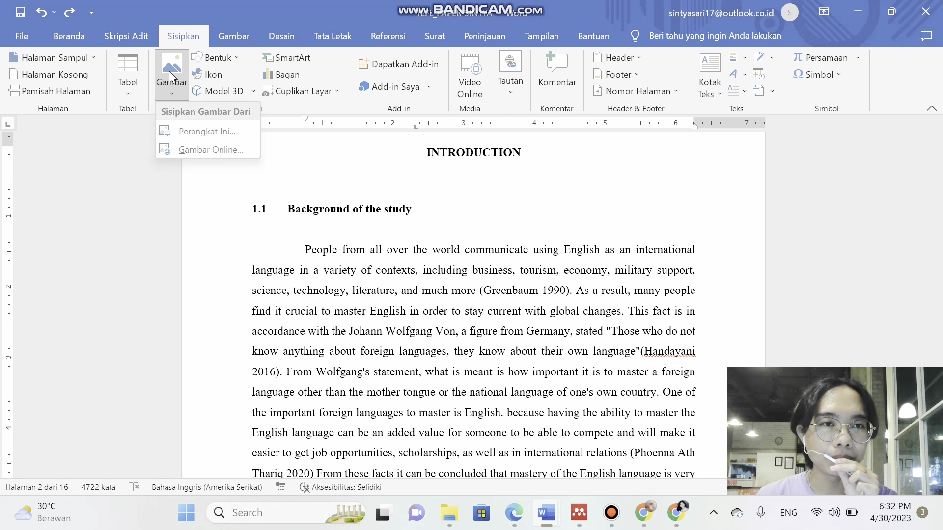
{"action": "left_click", "coordinate": [210, 131]}
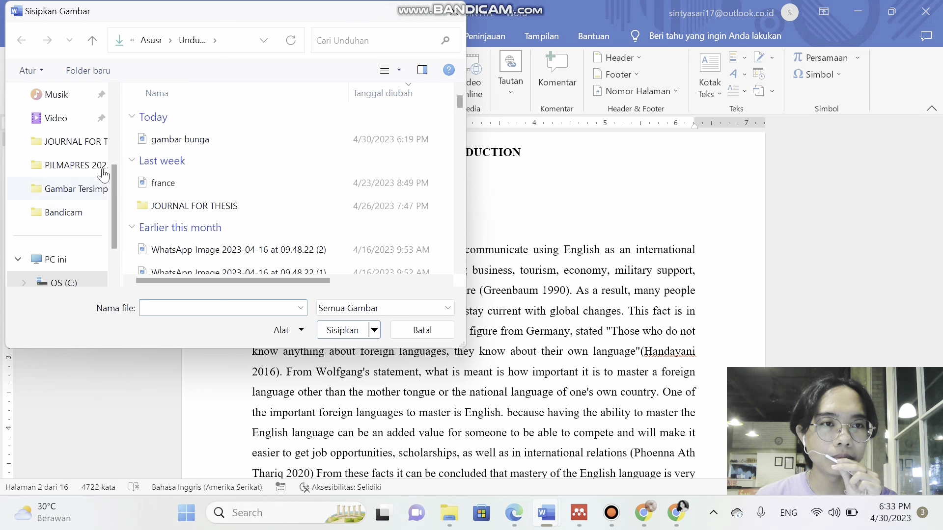
{"action": "scroll", "coordinate": [83, 167], "scroll_direction": "down", "scroll_amount": 1}
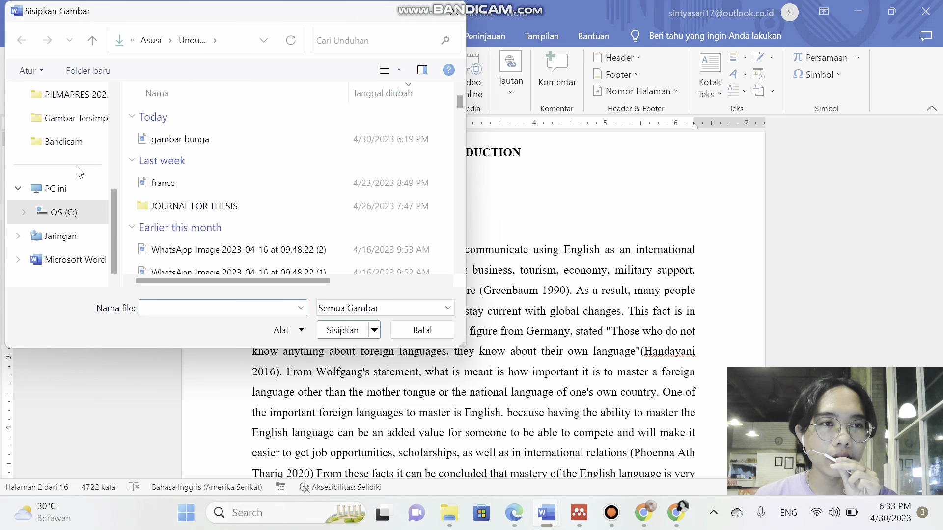
- Insert the picture "gambar bunga" from the Unduhan folder at the start of the first paragraph under "Background of the study"
{"action": "scroll", "coordinate": [78, 172], "scroll_direction": "up", "scroll_amount": 3}
{"action": "left_click", "coordinate": [80, 188]}
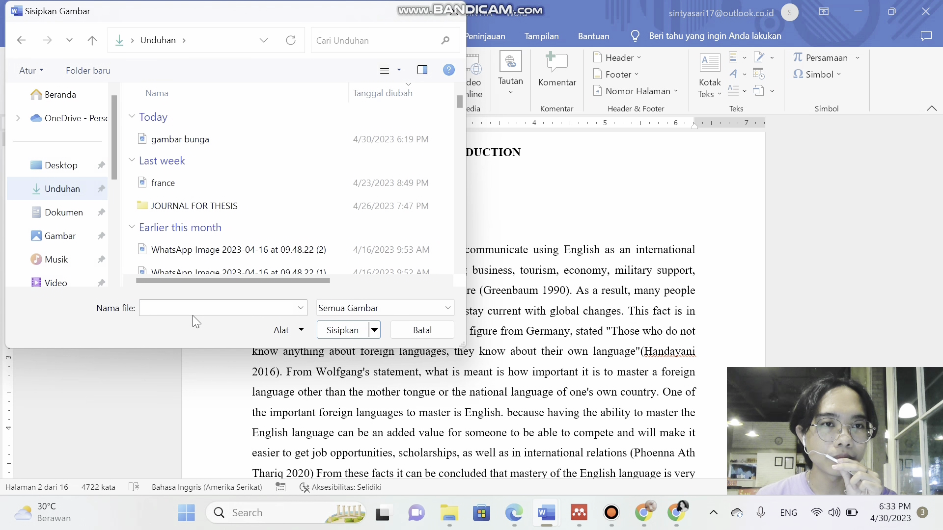
{"action": "left_click", "coordinate": [220, 143]}
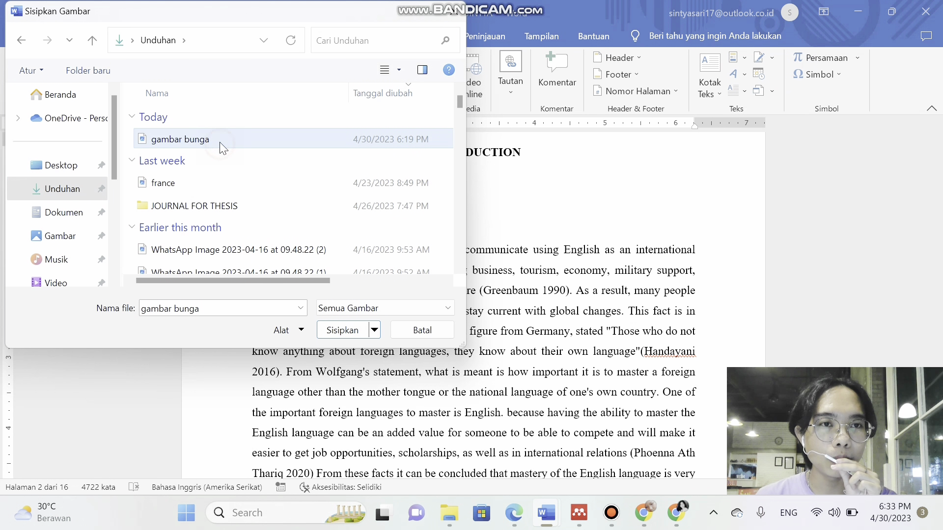
{"action": "left_click", "coordinate": [344, 331]}
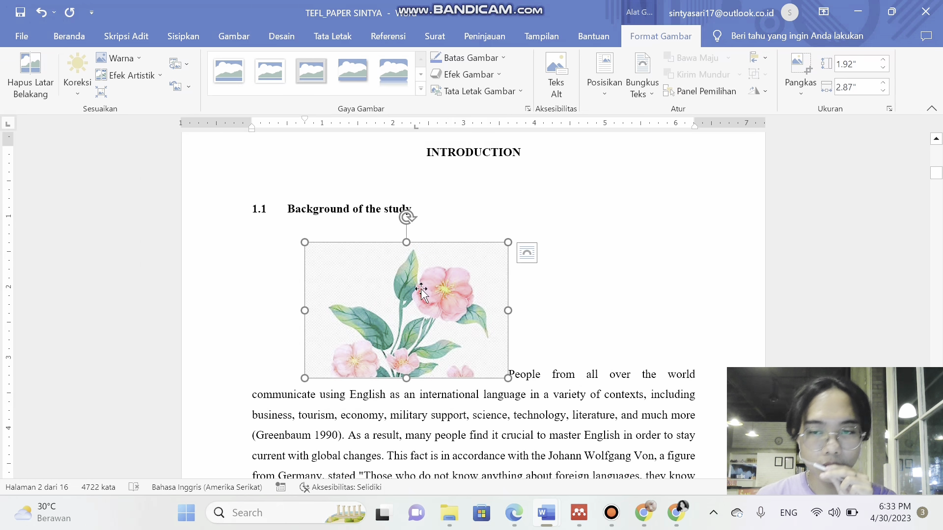
- Set the flower picture's text wrapping to tight so that the paragraph flows around it
{"action": "left_click", "coordinate": [526, 252]}
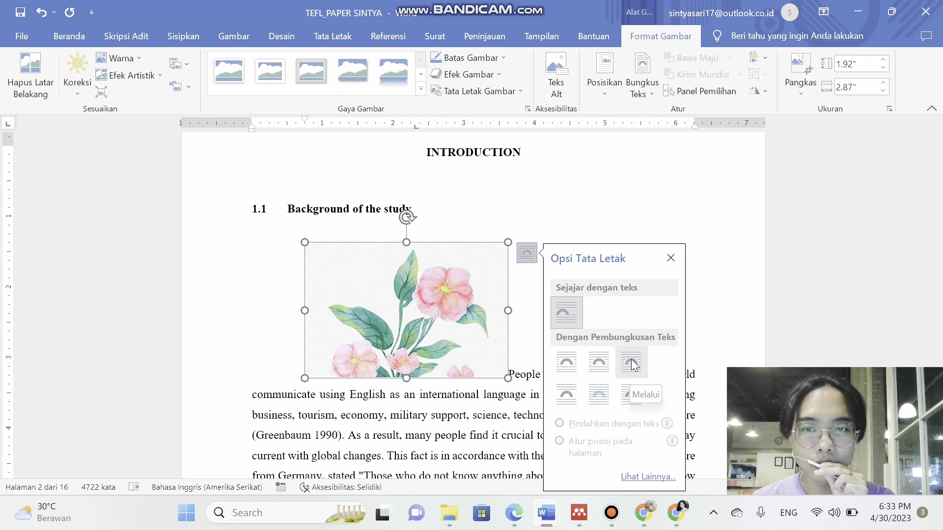
{"action": "left_click", "coordinate": [570, 325]}
{"action": "left_click", "coordinate": [606, 370]}
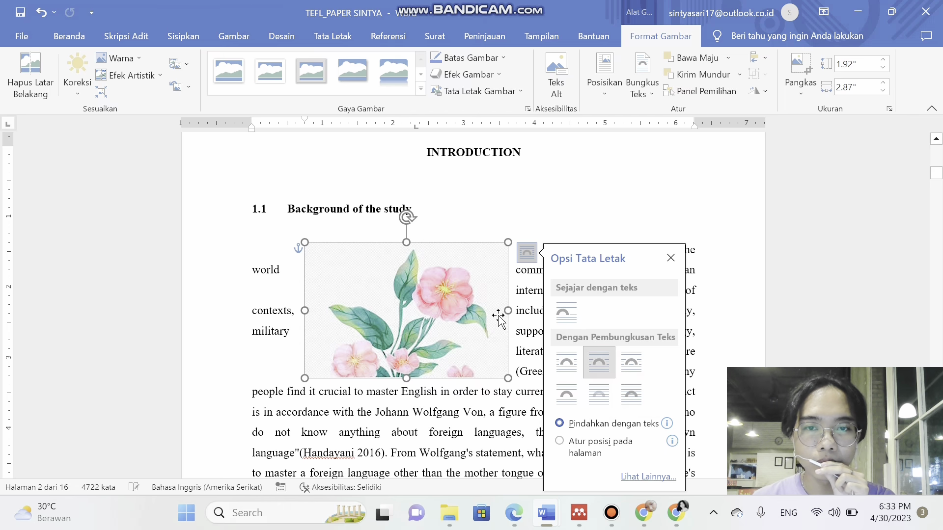
- Move the flower picture to the left side of the first paragraph, just below its third line
{"action": "left_click_drag", "start_coordinate": [444, 331], "coordinate": [366, 423]}
{"action": "scroll", "coordinate": [501, 361], "scroll_direction": "down", "scroll_amount": 1}
{"action": "scroll", "coordinate": [500, 361], "scroll_direction": "down", "scroll_amount": 2}
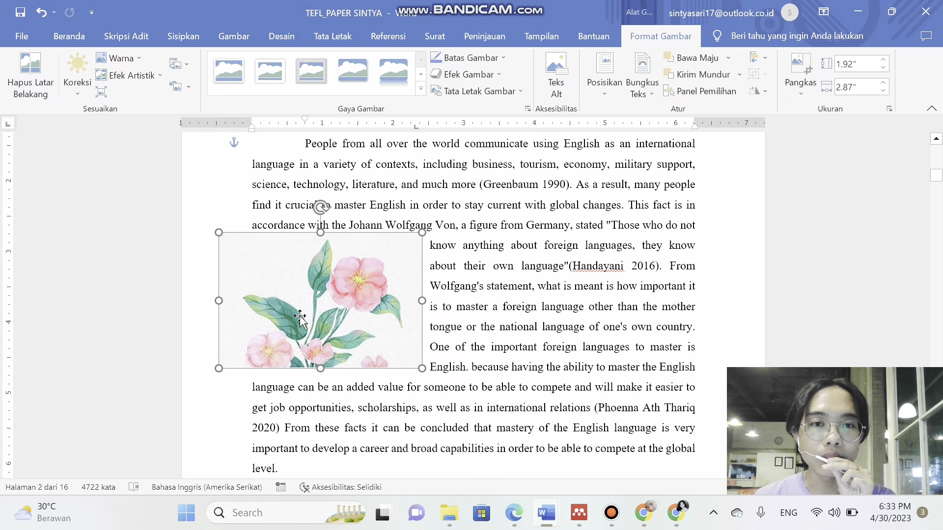
{"action": "left_click_drag", "start_coordinate": [348, 321], "coordinate": [362, 266]}
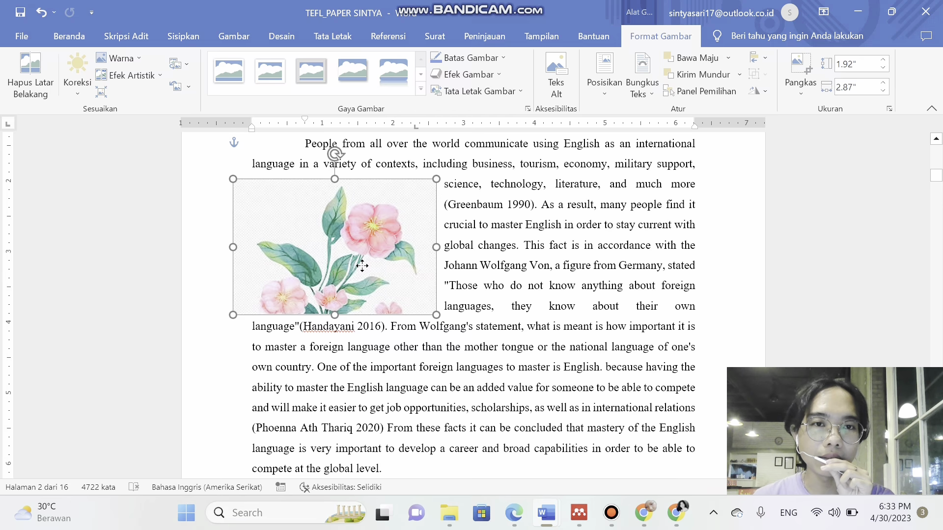
{"action": "scroll", "coordinate": [505, 270], "scroll_direction": "up", "scroll_amount": 2}
{"action": "left_click_drag", "start_coordinate": [346, 346], "coordinate": [373, 362]}
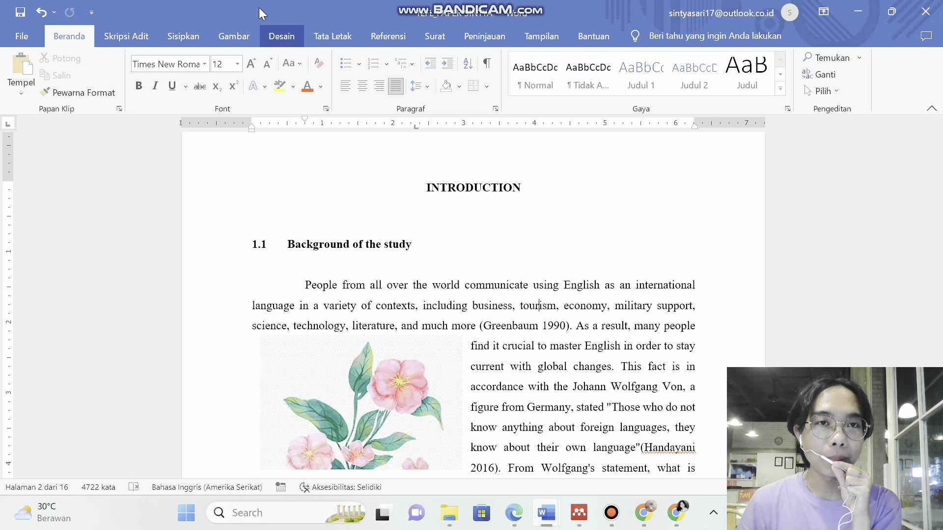
- Start a custom text watermark and set its text to BUNGA
{"action": "left_click", "coordinate": [278, 36]}
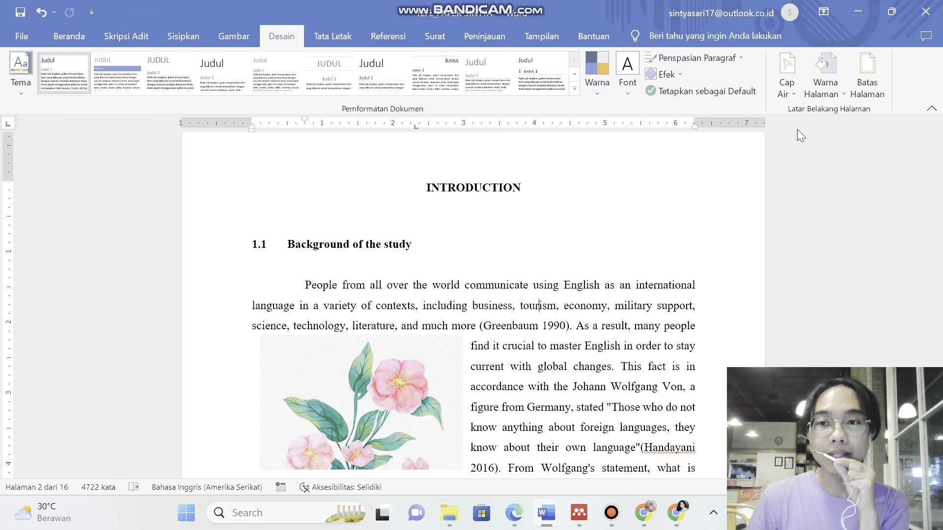
{"action": "left_click", "coordinate": [787, 78]}
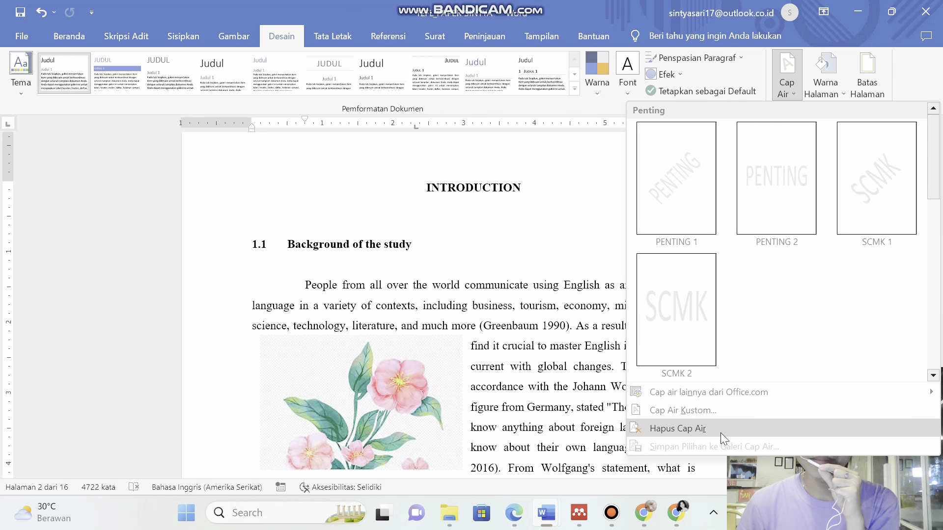
{"action": "left_click", "coordinate": [676, 411]}
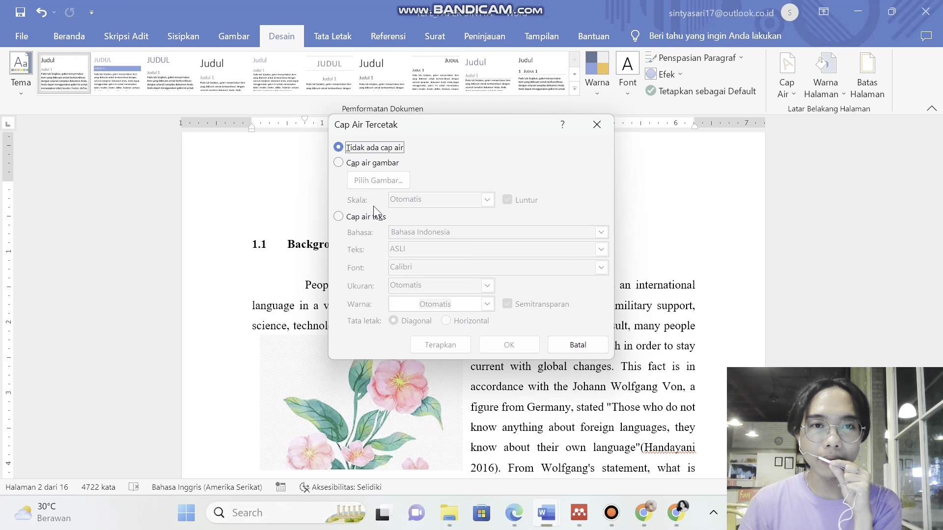
{"action": "left_click", "coordinate": [338, 217]}
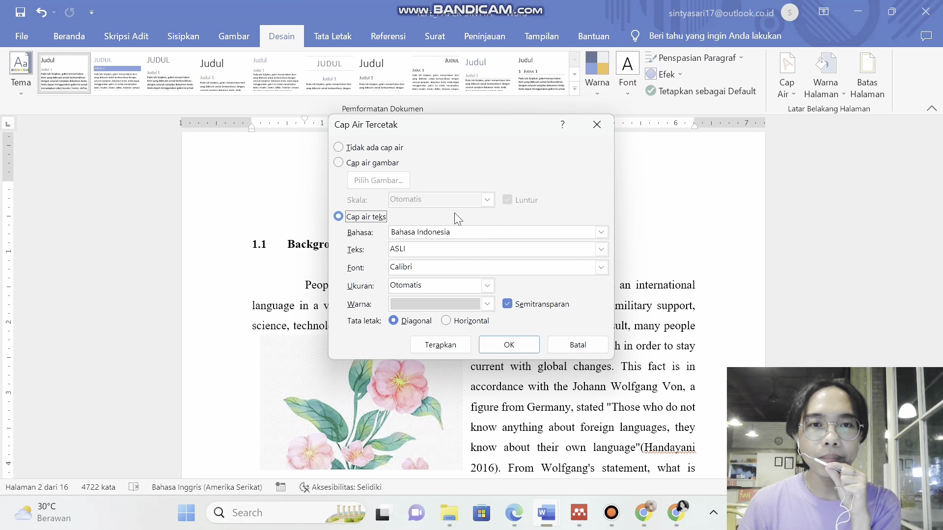
{"action": "left_click", "coordinate": [432, 251]}
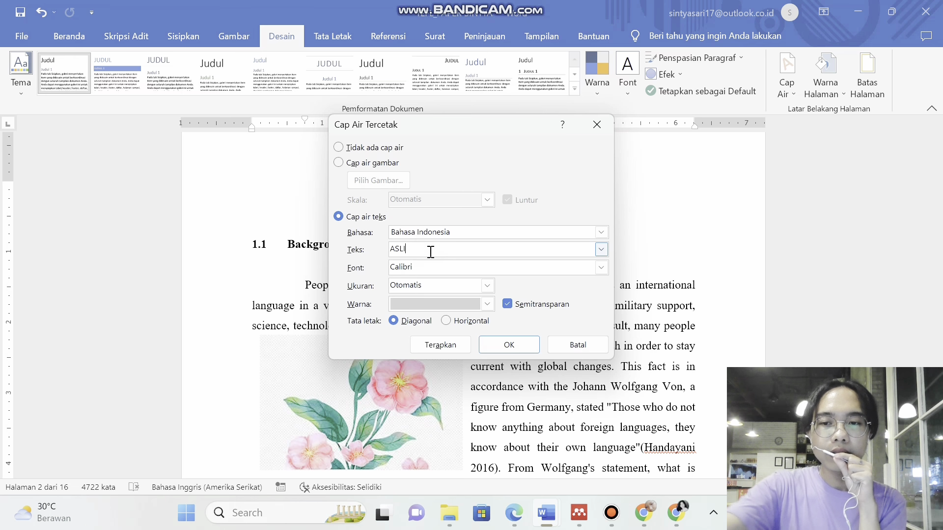
{"action": "key", "text": "BackSpace"}
{"action": "key", "text": "BackSpace"}
{"action": "key", "text": "BackSpace"}
{"action": "key", "text": "BackSpace"}
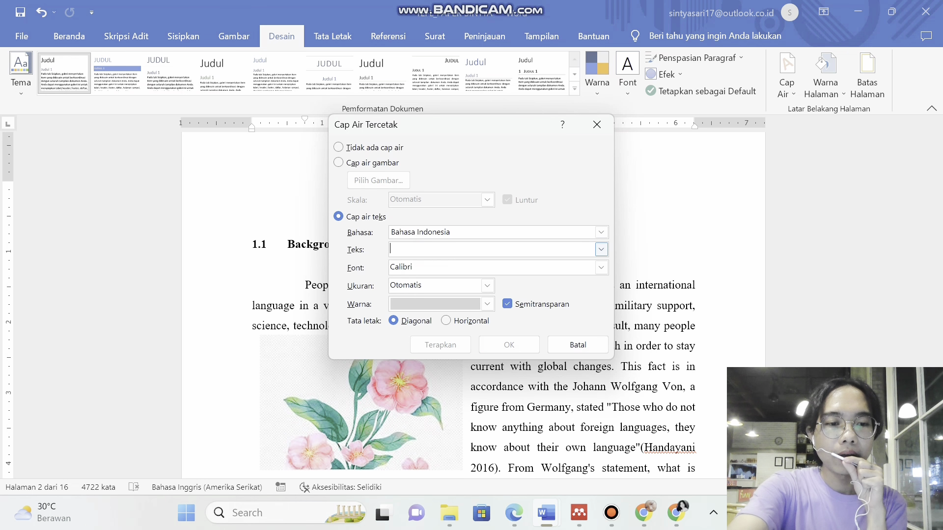
{"action": "type", "text": "BUNG"}
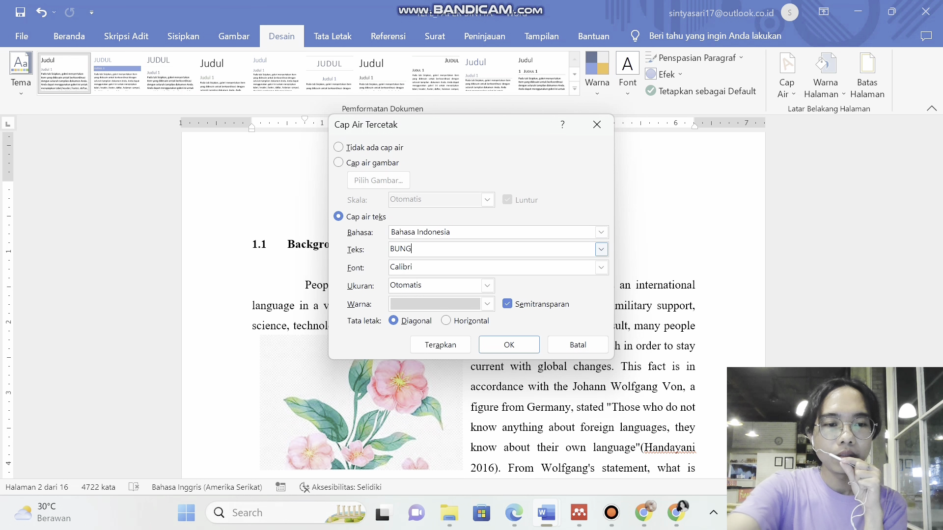
{"action": "type", "text": "A"}
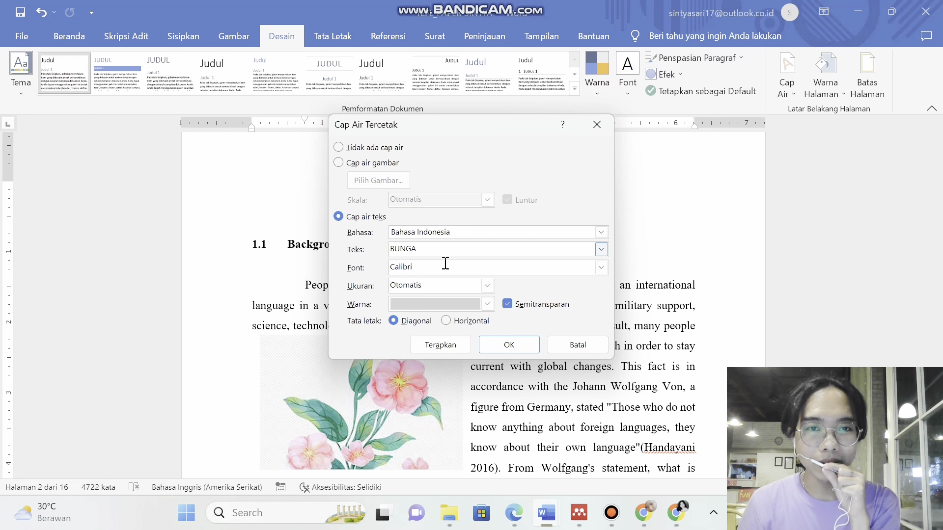
- Set the watermark font to Calibri Light, its colour to light blue and its layout to diagonal, and add it to the document
{"action": "left_click", "coordinate": [600, 268]}
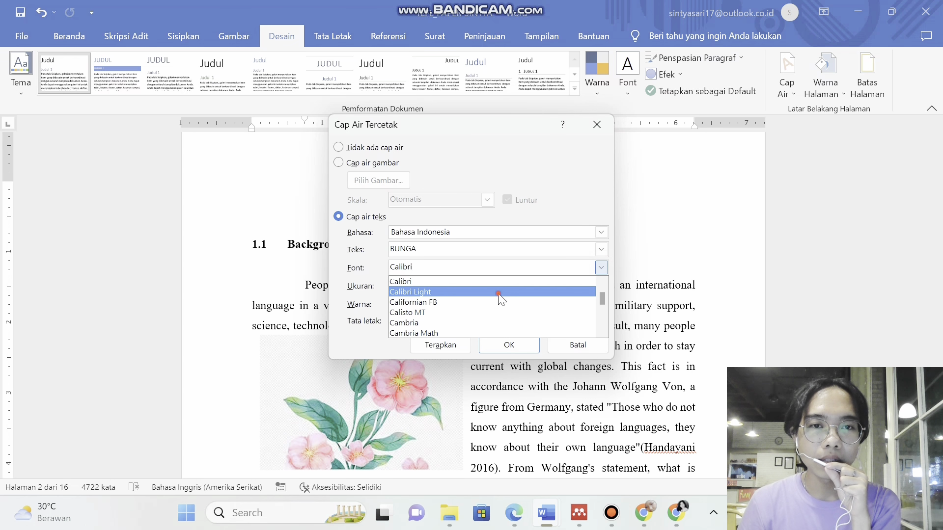
{"action": "left_click", "coordinate": [496, 292]}
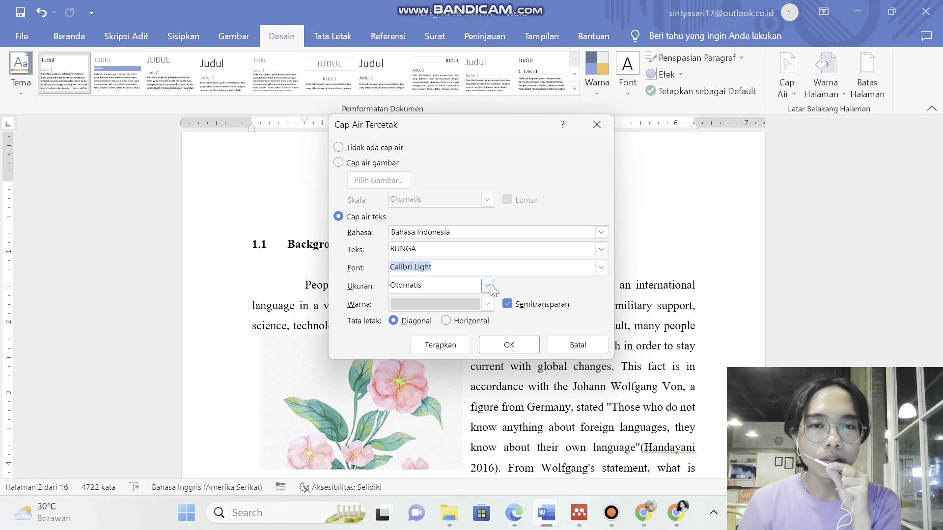
{"action": "left_click", "coordinate": [488, 304]}
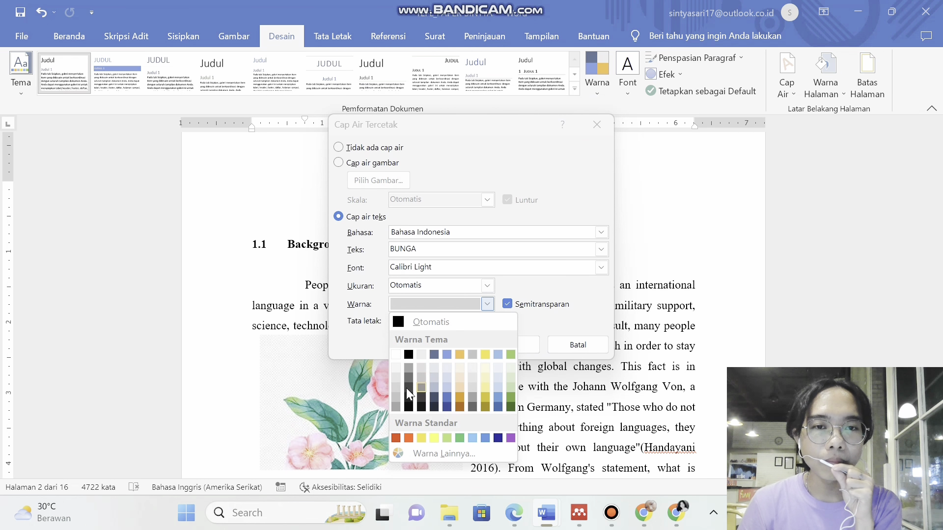
{"action": "left_click", "coordinate": [445, 378]}
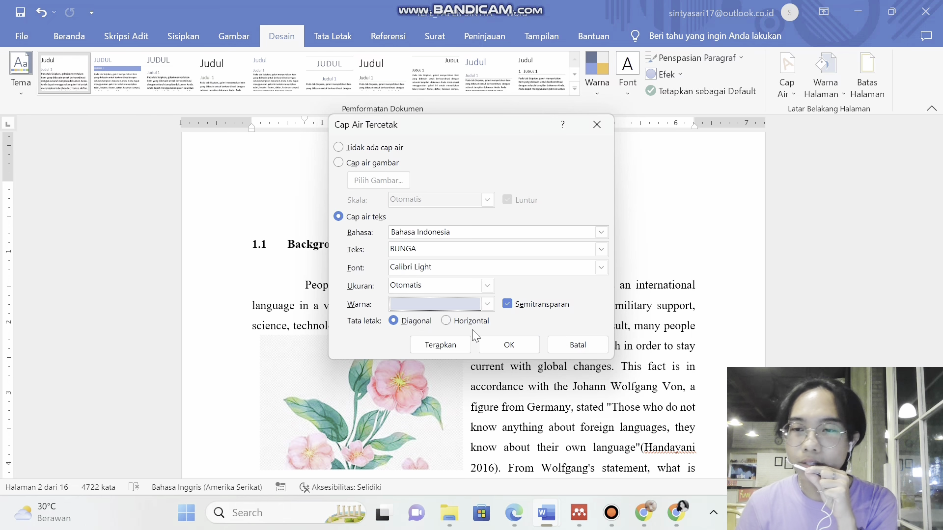
{"action": "left_click", "coordinate": [394, 323]}
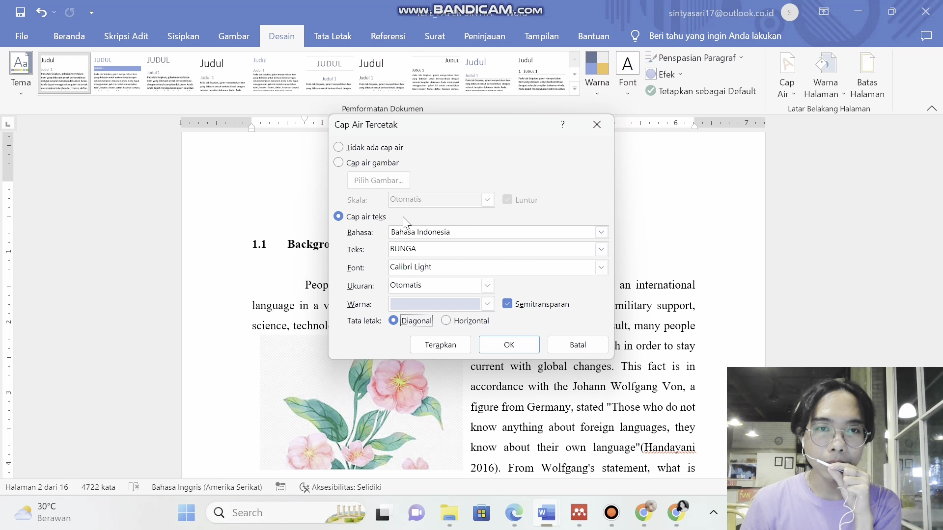
{"action": "left_click", "coordinate": [509, 345]}
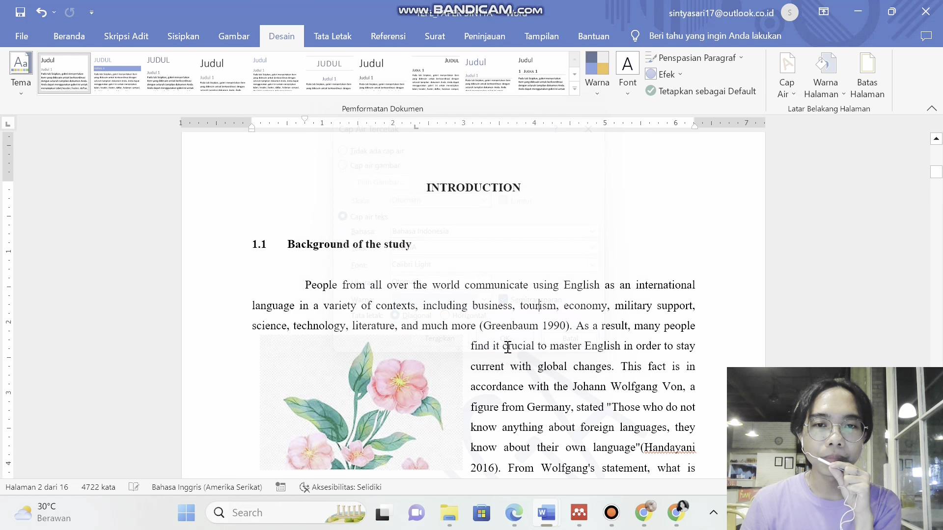
- Look through the document's pages to check the watermark behind the text
{"action": "scroll", "coordinate": [615, 272], "scroll_direction": "down", "scroll_amount": 4}
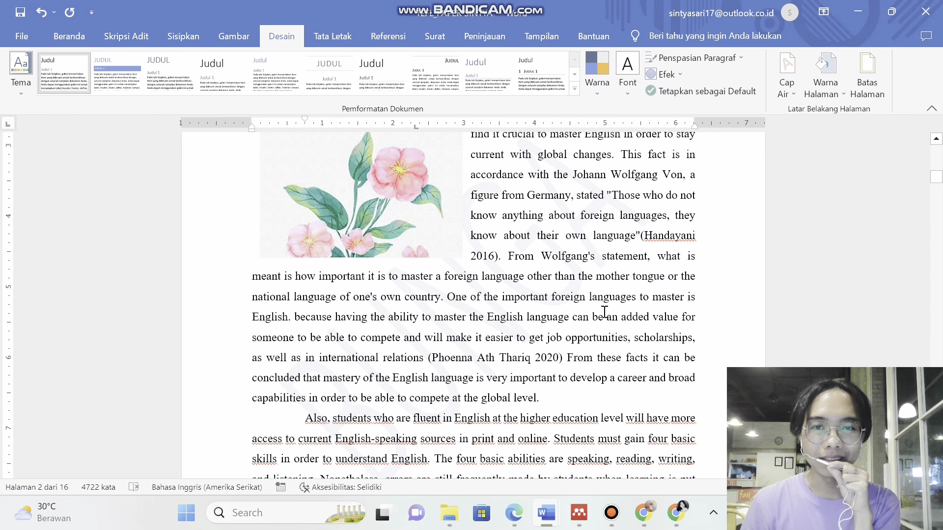
{"action": "scroll", "coordinate": [604, 312], "scroll_direction": "down", "scroll_amount": 5}
{"action": "scroll", "coordinate": [603, 317], "scroll_direction": "down", "scroll_amount": 15}
{"action": "scroll", "coordinate": [586, 327], "scroll_direction": "down", "scroll_amount": 6}
{"action": "scroll", "coordinate": [589, 324], "scroll_direction": "up", "scroll_amount": 15}
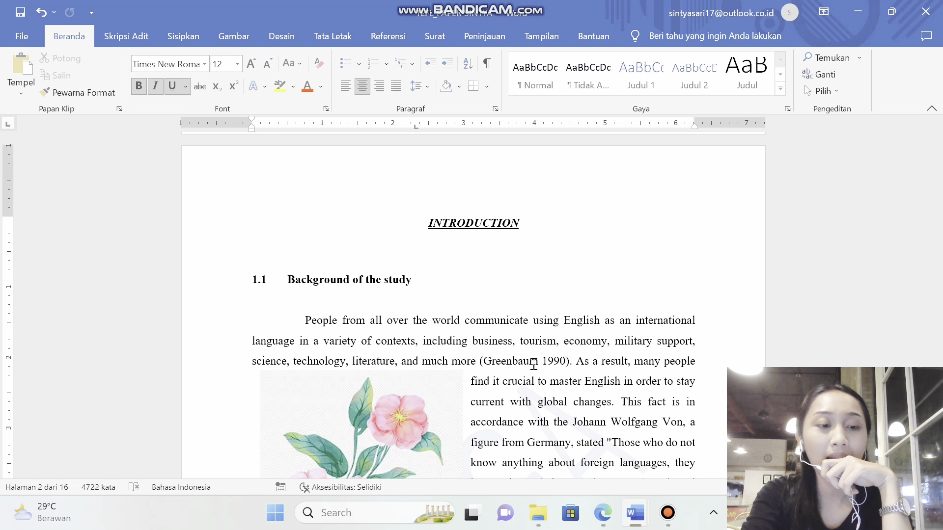
- Search the document for the word "must"
{"action": "key", "text": "ctrl+f"}
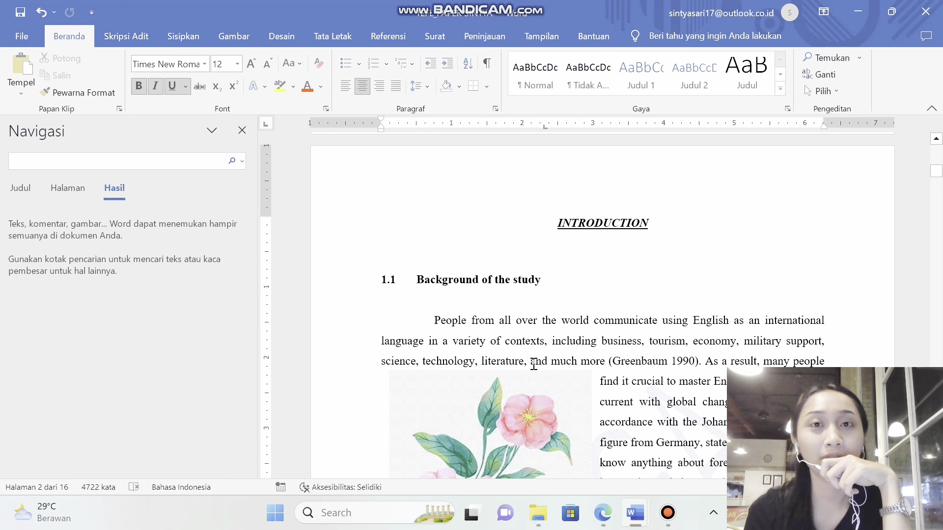
{"action": "scroll", "coordinate": [559, 279], "scroll_direction": "down", "scroll_amount": 3}
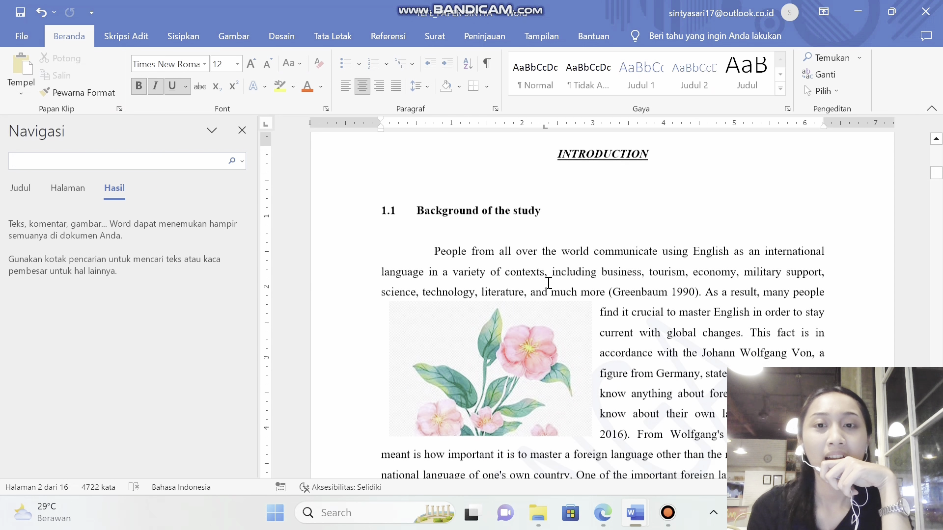
{"action": "scroll", "coordinate": [566, 287], "scroll_direction": "down", "scroll_amount": 8}
{"action": "scroll", "coordinate": [641, 263], "scroll_direction": "up", "scroll_amount": 9}
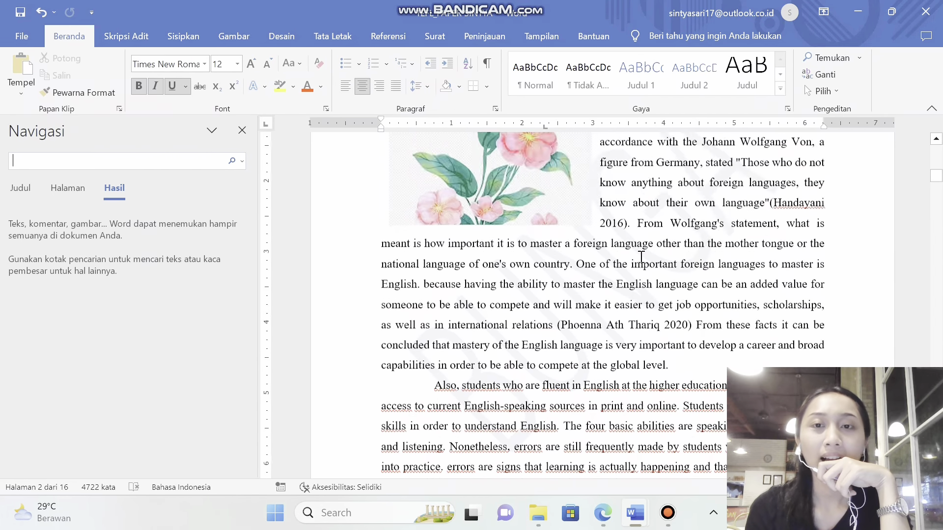
{"action": "scroll", "coordinate": [640, 262], "scroll_direction": "up", "scroll_amount": 3}
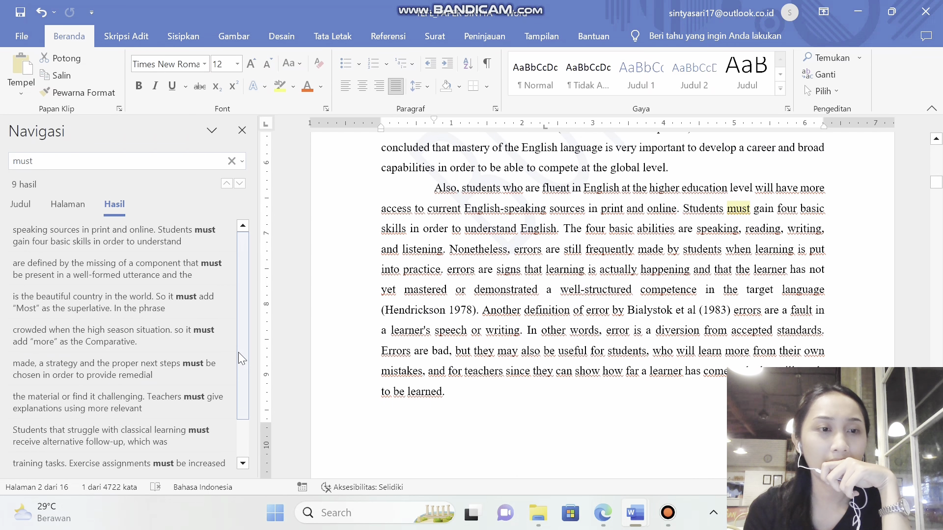
- Look through the list of matches for "must" and the following pages of the document
{"action": "left_click_drag", "start_coordinate": [244, 363], "coordinate": [241, 301]}
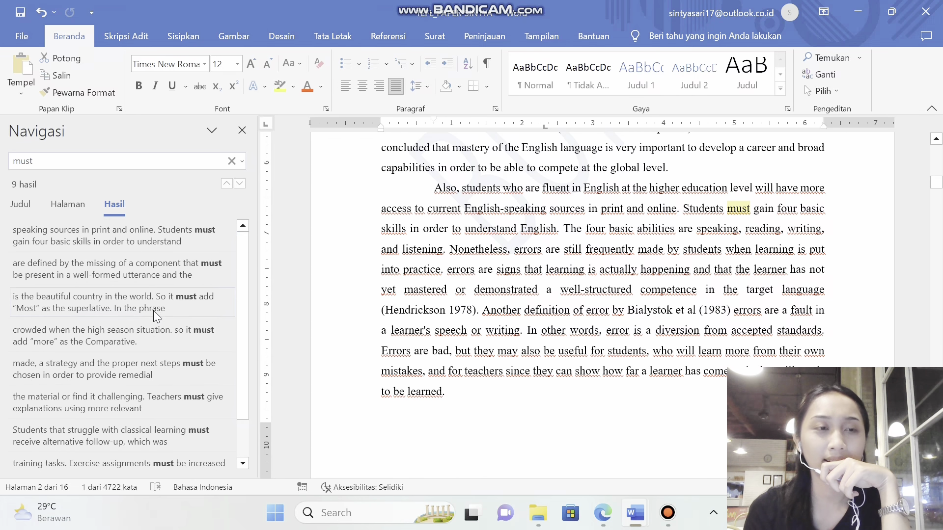
{"action": "scroll", "coordinate": [146, 335], "scroll_direction": "down", "scroll_amount": 2}
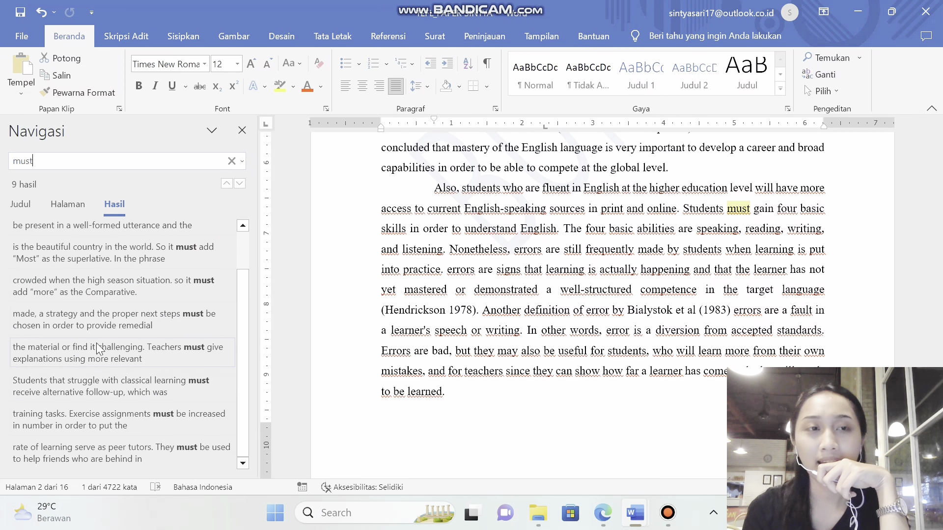
{"action": "scroll", "coordinate": [481, 322], "scroll_direction": "up", "scroll_amount": 2}
{"action": "scroll", "coordinate": [481, 323], "scroll_direction": "down", "scroll_amount": 4}
{"action": "scroll", "coordinate": [481, 322], "scroll_direction": "down", "scroll_amount": 12}
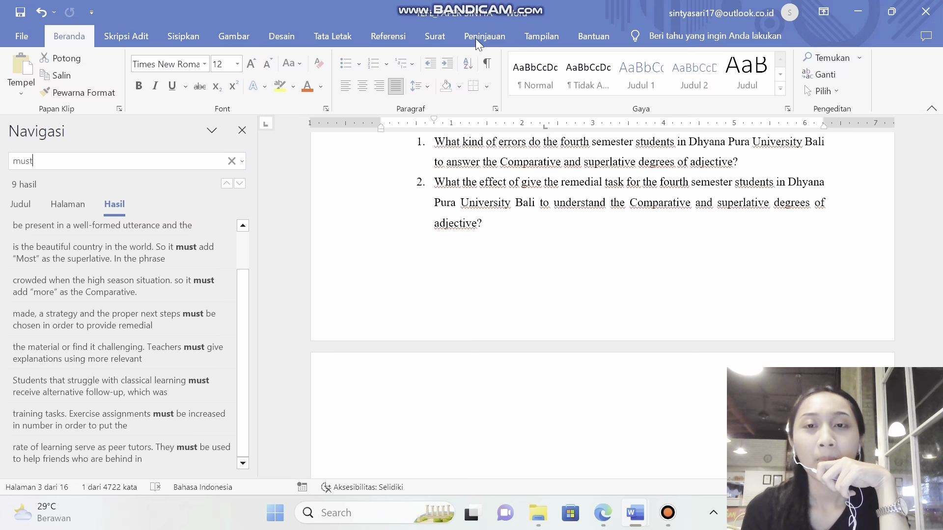
{"action": "scroll", "coordinate": [619, 263], "scroll_direction": "down", "scroll_amount": 6}
{"action": "scroll", "coordinate": [617, 266], "scroll_direction": "down", "scroll_amount": 3}
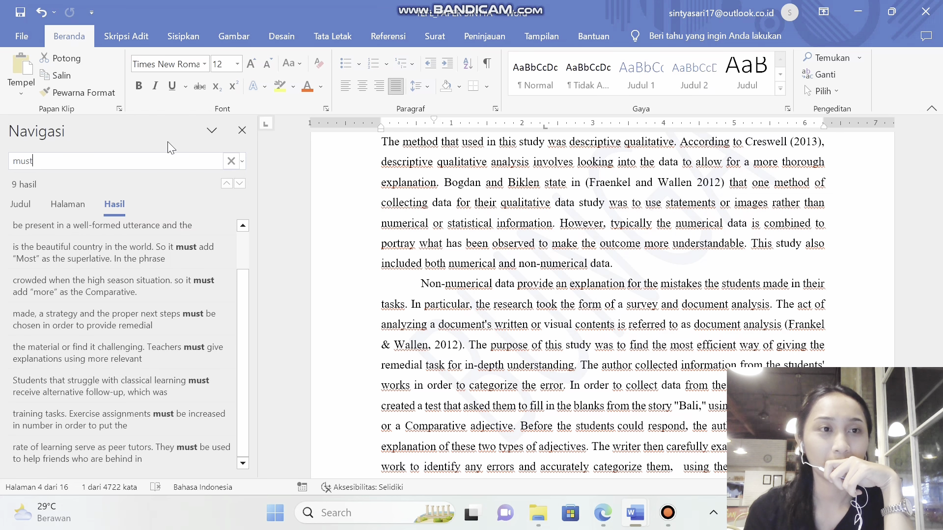
- Replace every occurrence of "must" in the document with "Have" and close the Find and Replace dialog
{"action": "left_click", "coordinate": [242, 163]}
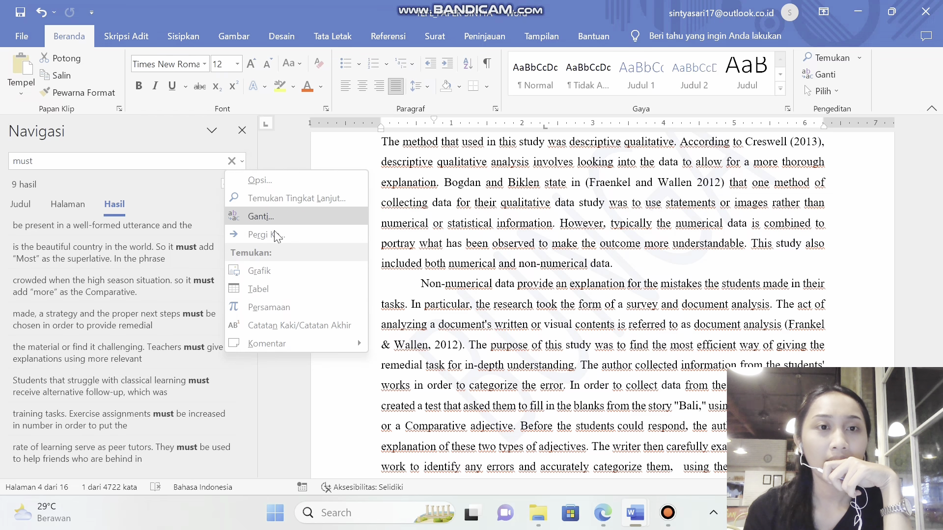
{"action": "left_click", "coordinate": [290, 229]}
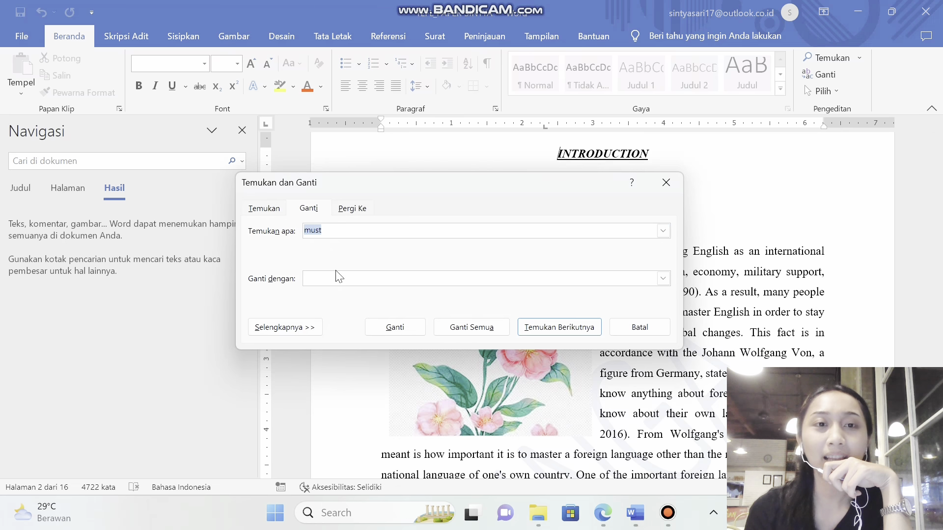
{"action": "left_click", "coordinate": [331, 282]}
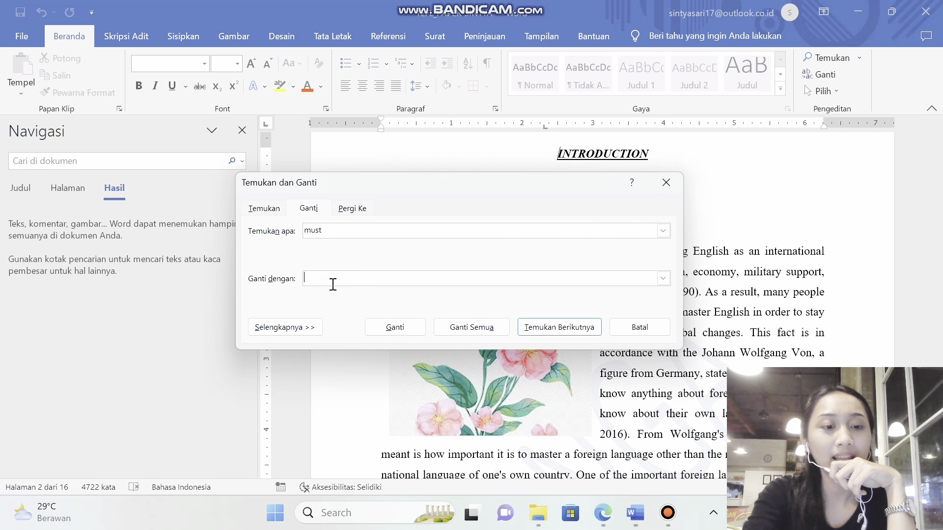
{"action": "type", "text": "Have"}
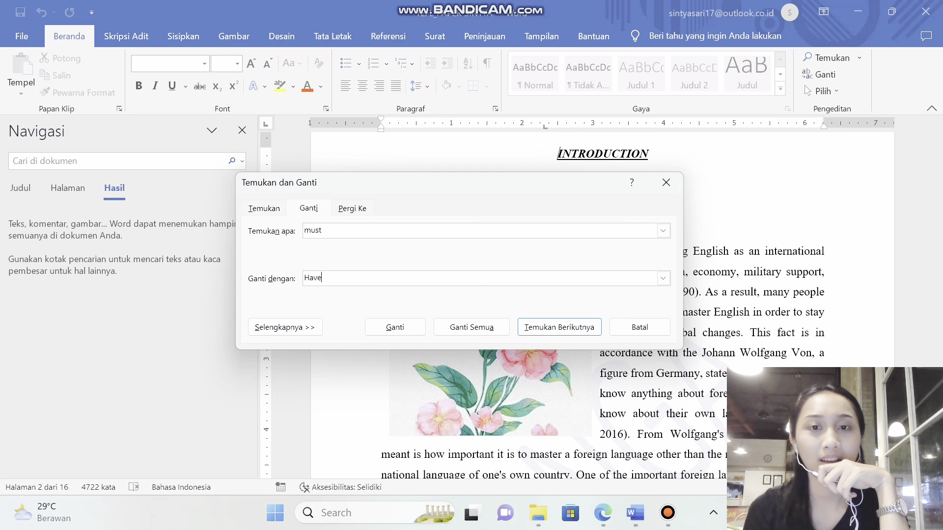
{"action": "left_click", "coordinate": [462, 332]}
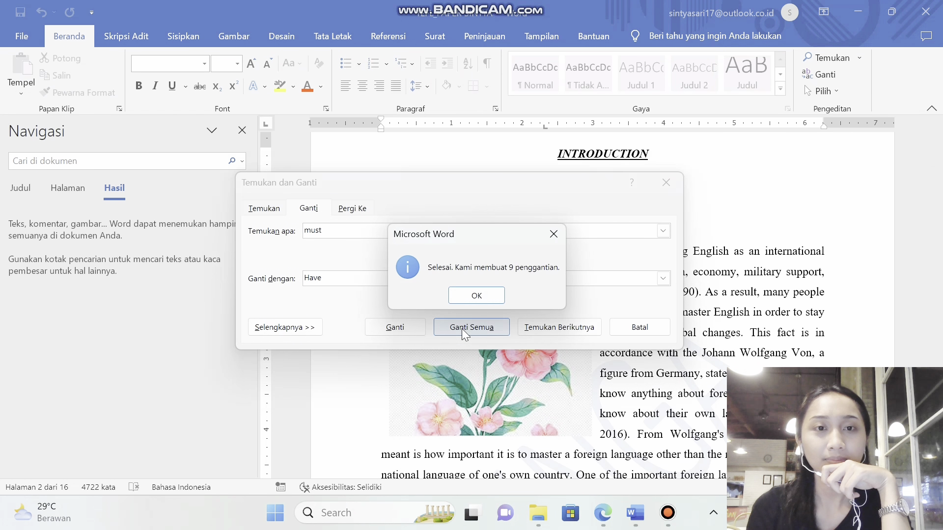
{"action": "left_click", "coordinate": [474, 295]}
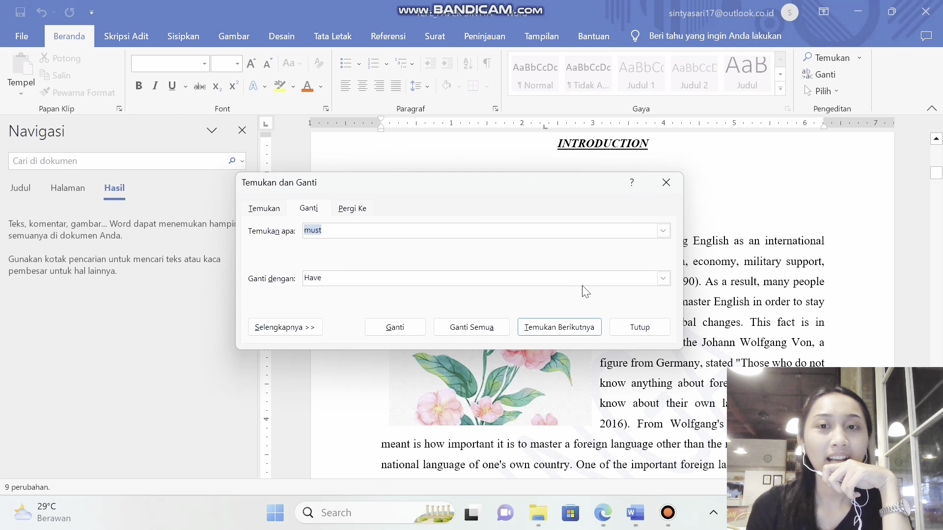
{"action": "left_click", "coordinate": [662, 188]}
- Search the document for "must" and for "have" to check the replacement
{"action": "left_click", "coordinate": [96, 164]}
{"action": "type", "text": "must"}
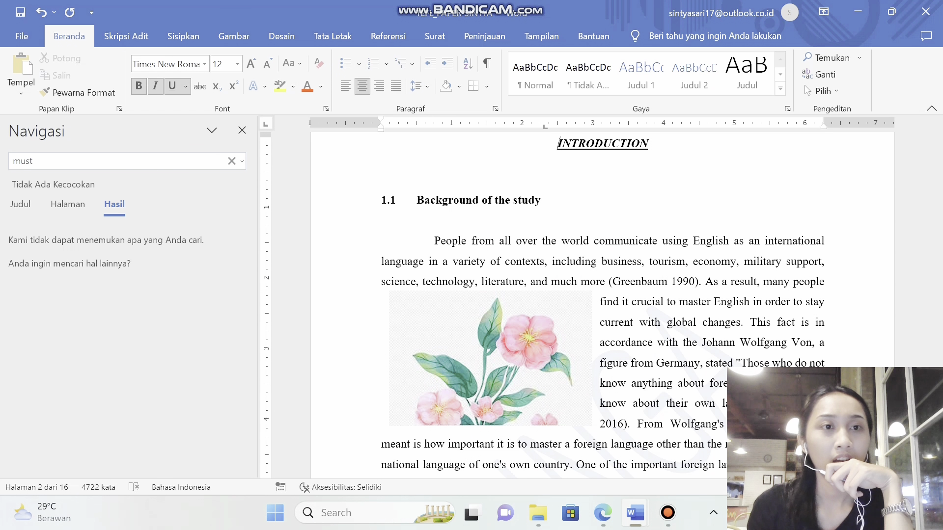
{"action": "left_click", "coordinate": [231, 163]}
{"action": "type", "text": "have"}
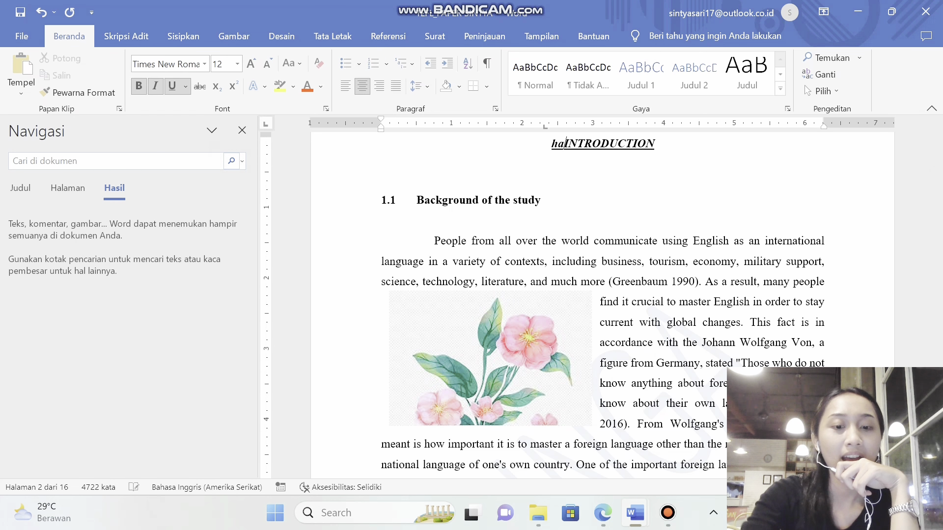
{"action": "left_click", "coordinate": [55, 160]}
{"action": "type", "text": "have"}
{"action": "key", "text": "Return"}
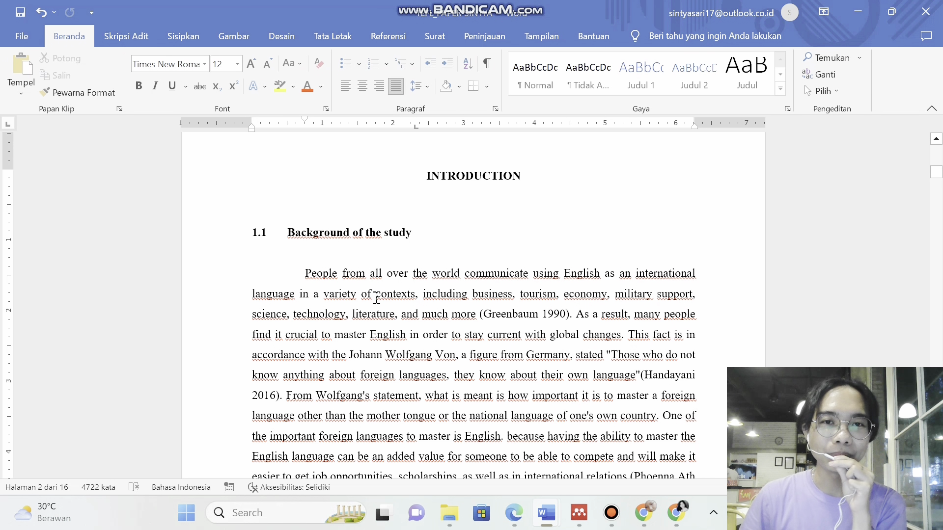
- Set the proofing language of the "Background of the study" heading and its first paragraph to Bahasa Inggris (Amerika Serikat)
{"action": "scroll", "coordinate": [451, 244], "scroll_direction": "down", "scroll_amount": 1}
{"action": "scroll", "coordinate": [446, 238], "scroll_direction": "up", "scroll_amount": 1}
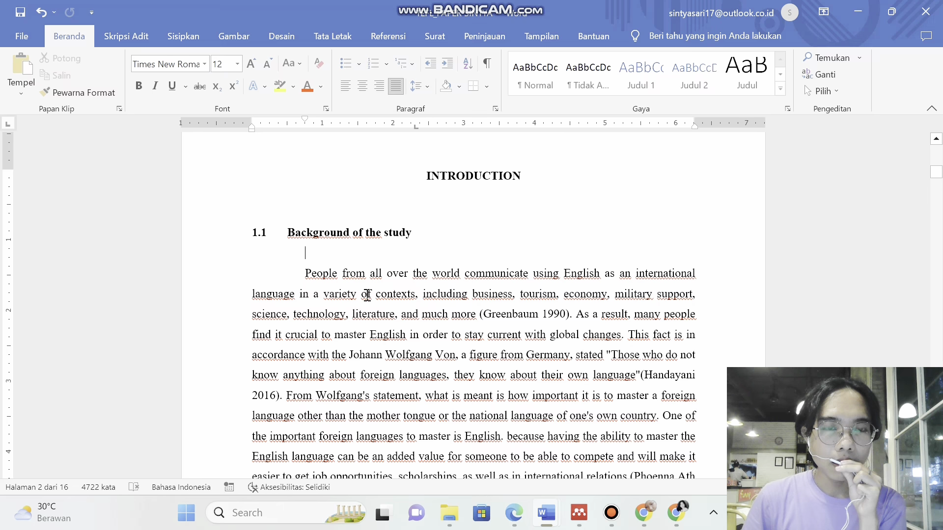
{"action": "scroll", "coordinate": [393, 274], "scroll_direction": "down", "scroll_amount": 1}
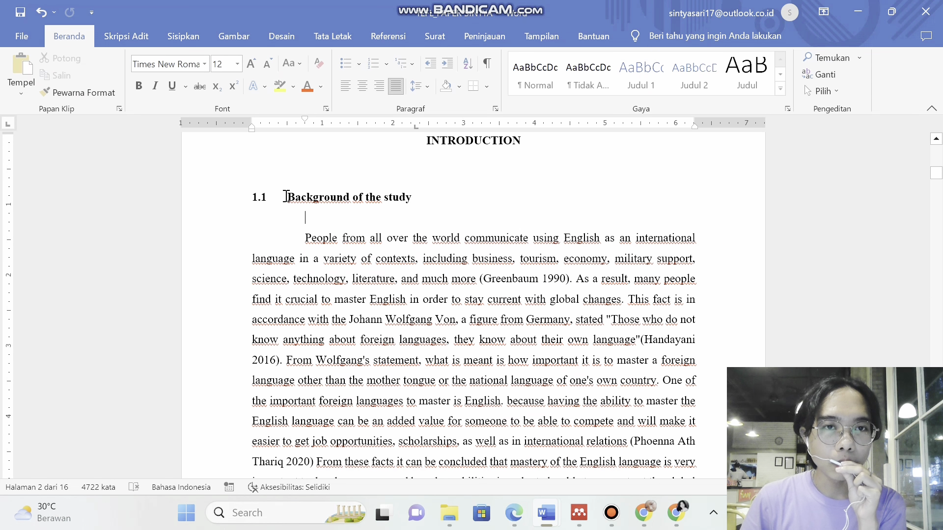
{"action": "left_click_drag", "start_coordinate": [286, 196], "coordinate": [330, 374]}
{"action": "scroll", "coordinate": [400, 281], "scroll_direction": "up", "scroll_amount": 3}
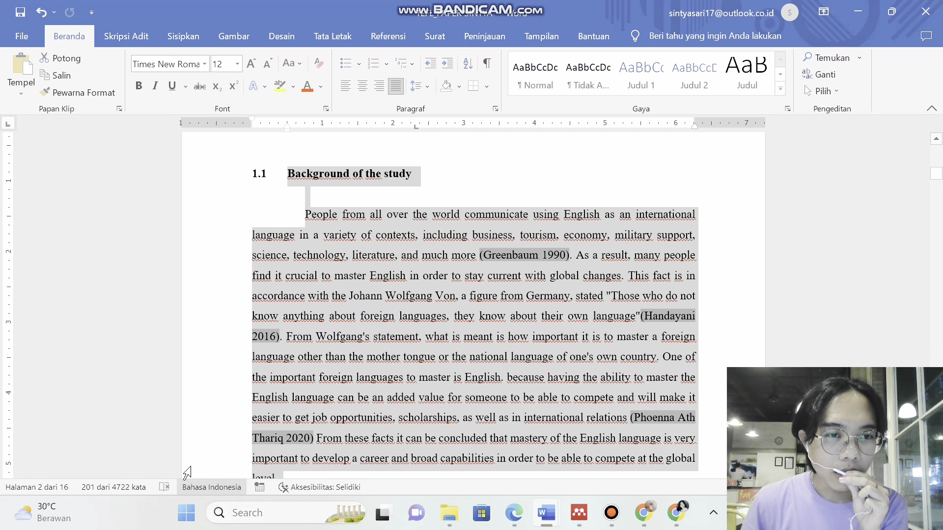
{"action": "left_click", "coordinate": [215, 488]}
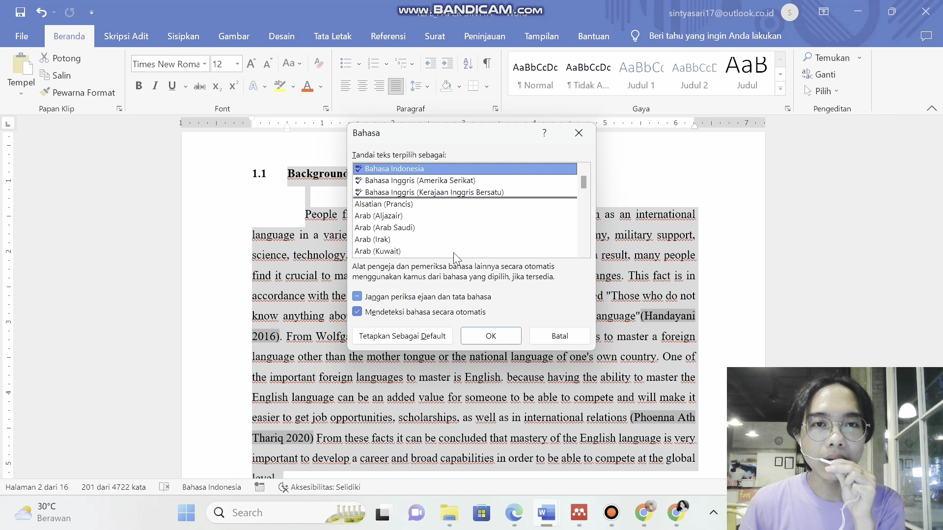
{"action": "left_click", "coordinate": [421, 181]}
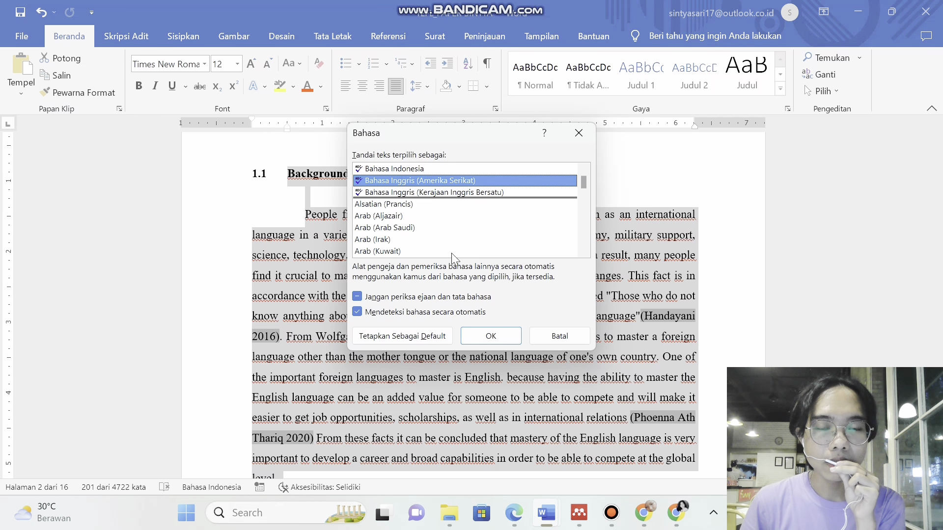
{"action": "left_click", "coordinate": [487, 336]}
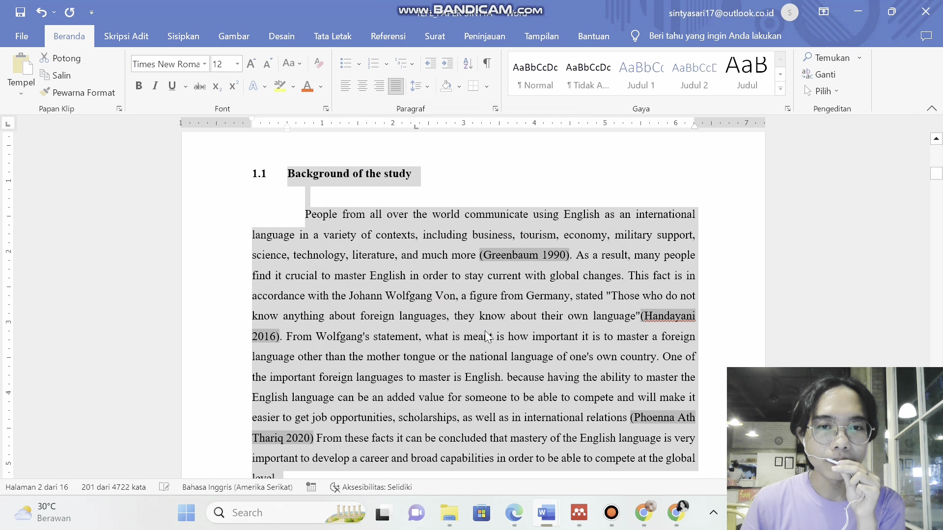
{"action": "scroll", "coordinate": [453, 258], "scroll_direction": "up", "scroll_amount": 2}
{"action": "scroll", "coordinate": [452, 254], "scroll_direction": "down", "scroll_amount": 2}
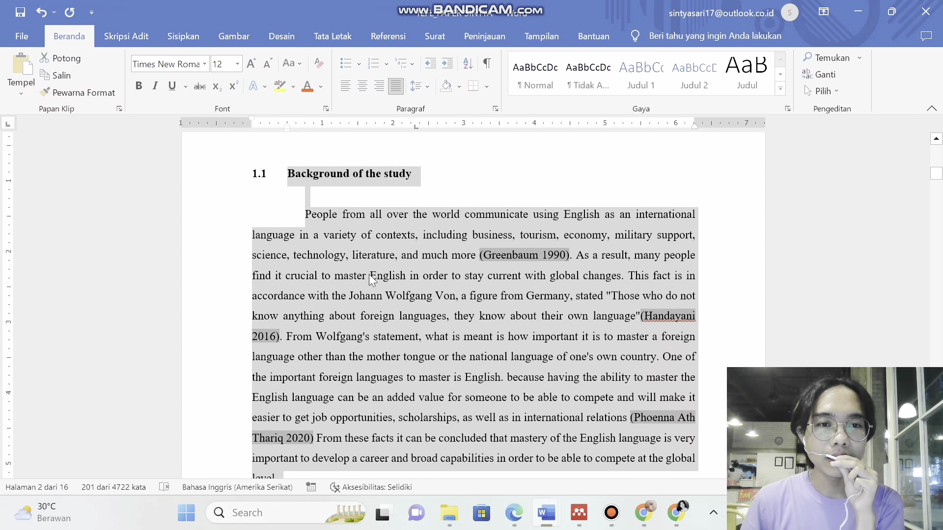
{"action": "left_click", "coordinate": [420, 281]}
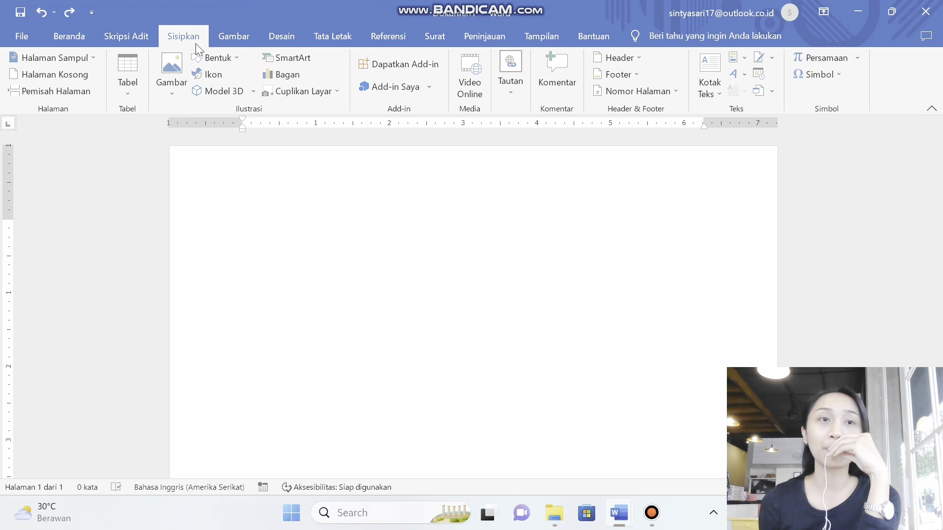
- Insert a table with five columns and four rows and fill its first column with "NO", "1." and "2."
{"action": "left_click", "coordinate": [130, 86]}
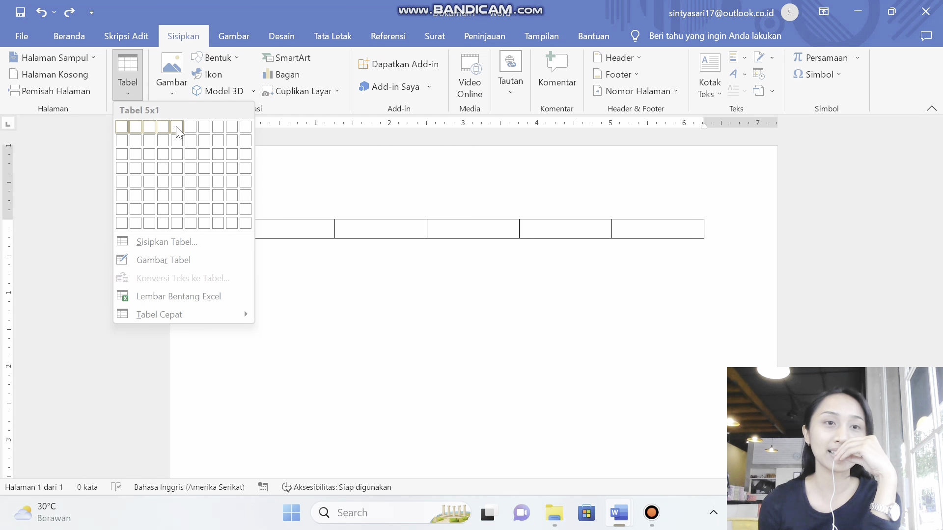
{"action": "left_click", "coordinate": [180, 170]}
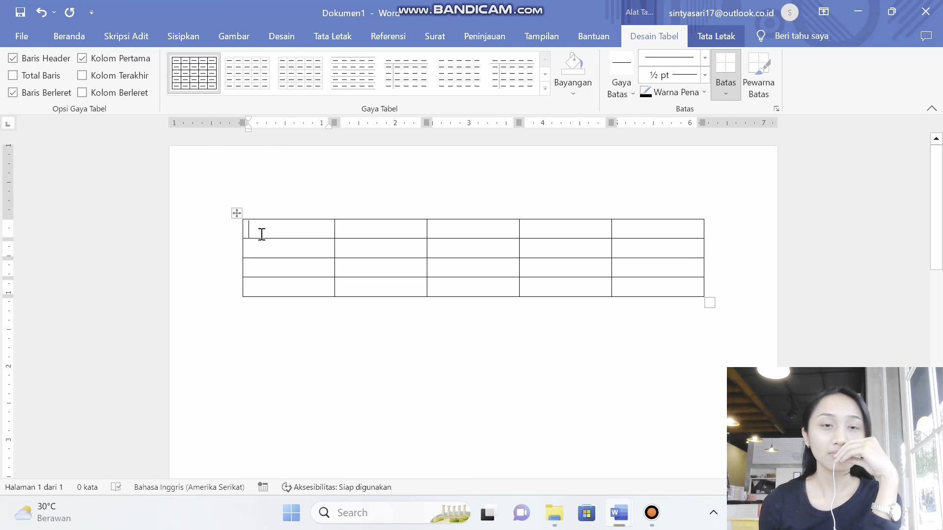
{"action": "mouse_move", "coordinate": [239, 258]}
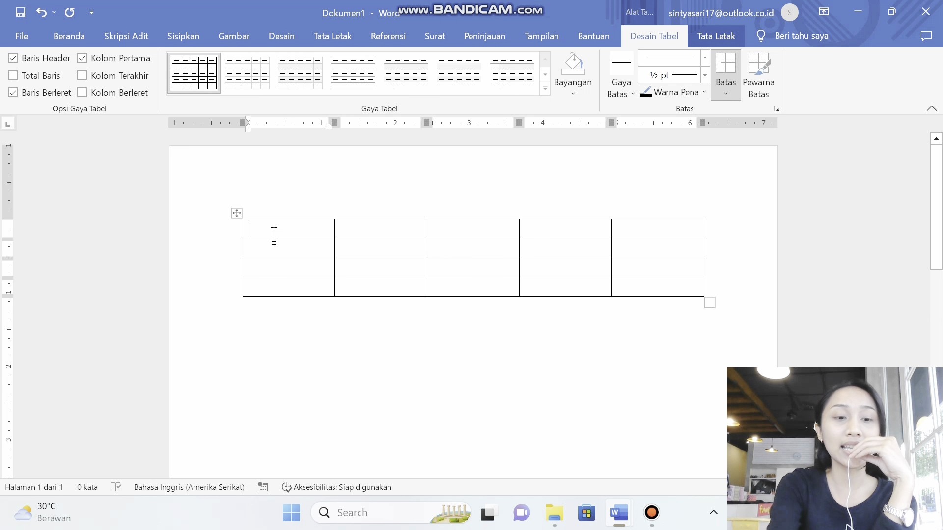
{"action": "type", "text": "NO"}
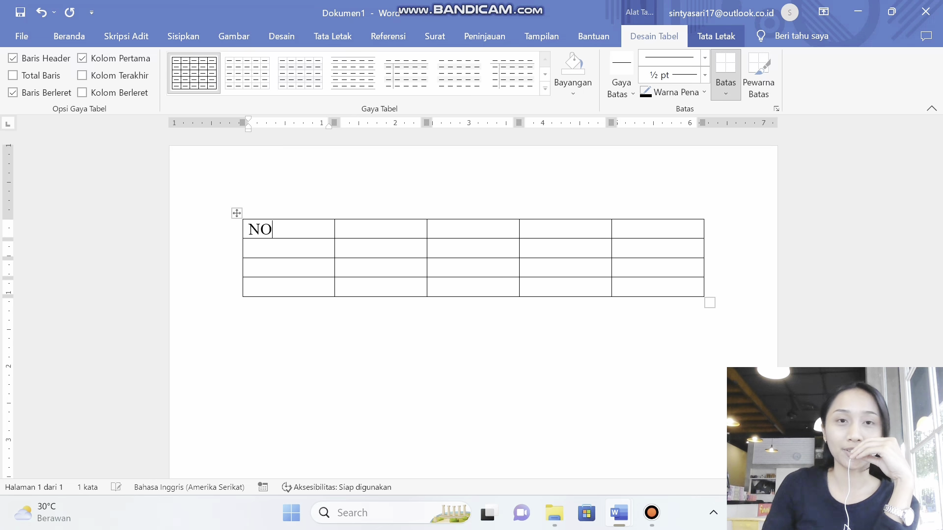
{"action": "left_click", "coordinate": [301, 249]}
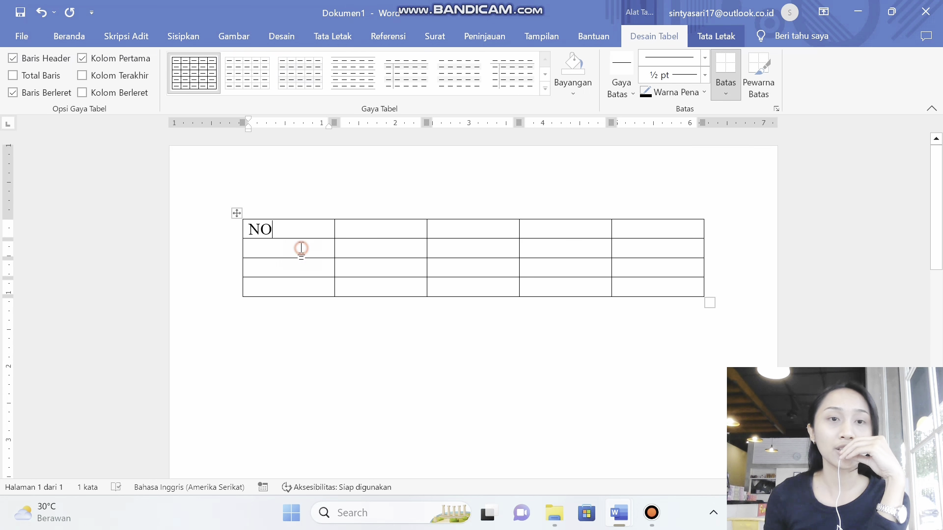
{"action": "type", "text": "1."}
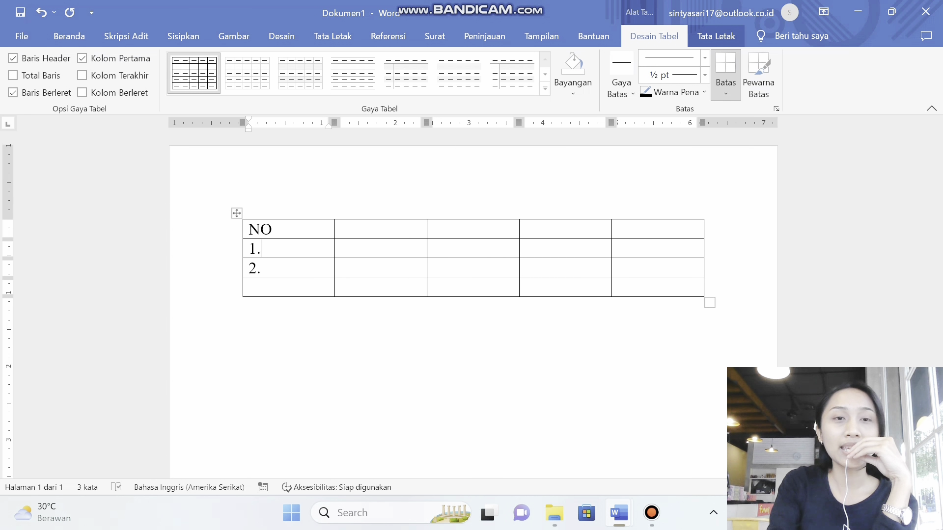
- Enter the headers "Nama Barang" and "Jumlah" in the second and third columns of the table
{"action": "key", "text": "Right"}
{"action": "key", "text": "Right"}
{"action": "key", "text": "Left"}
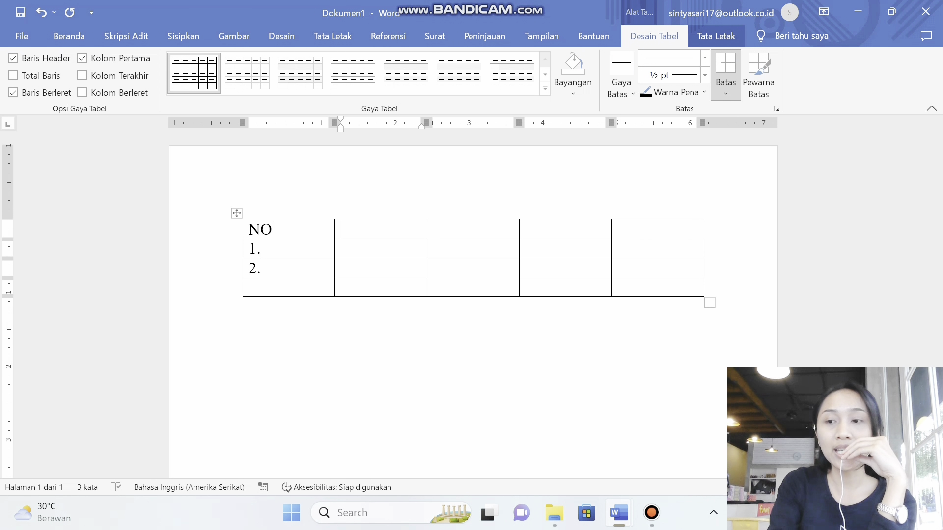
{"action": "type", "text": "N"}
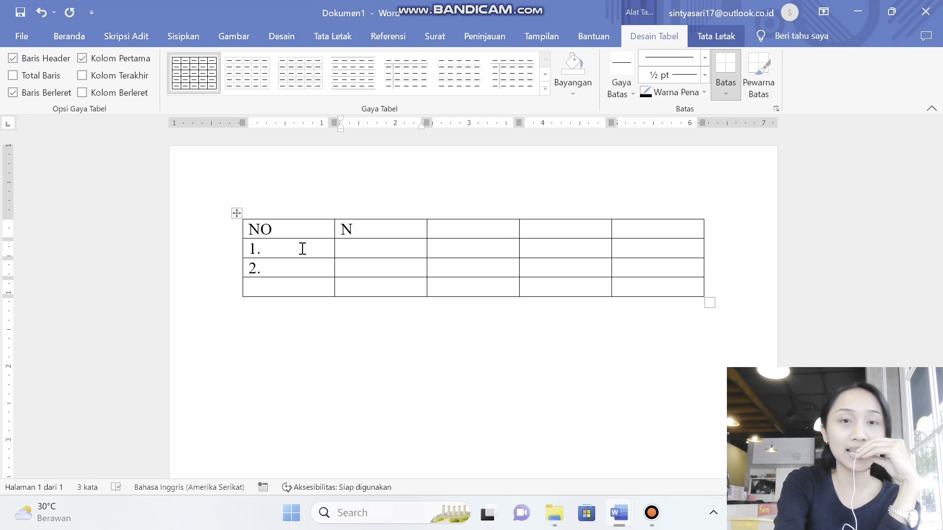
{"action": "type", "text": "ama"}
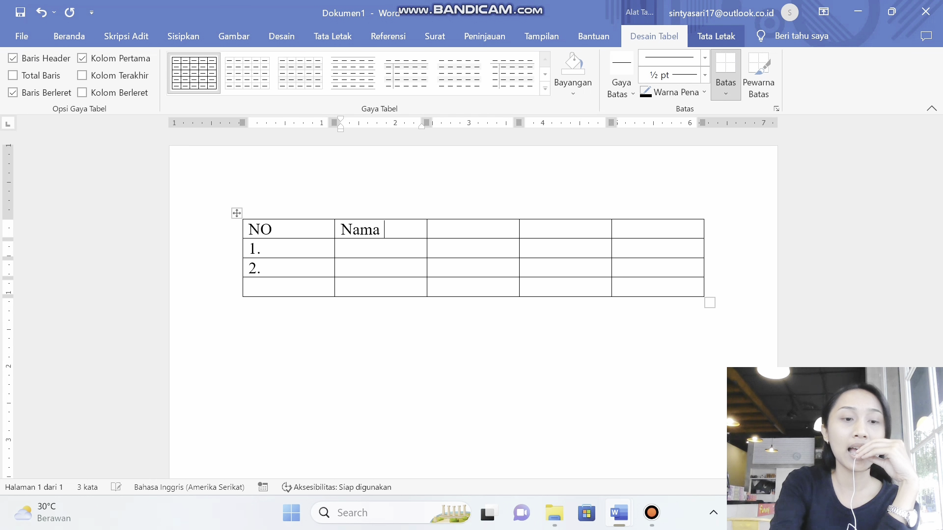
{"action": "type", "text": " Bara"}
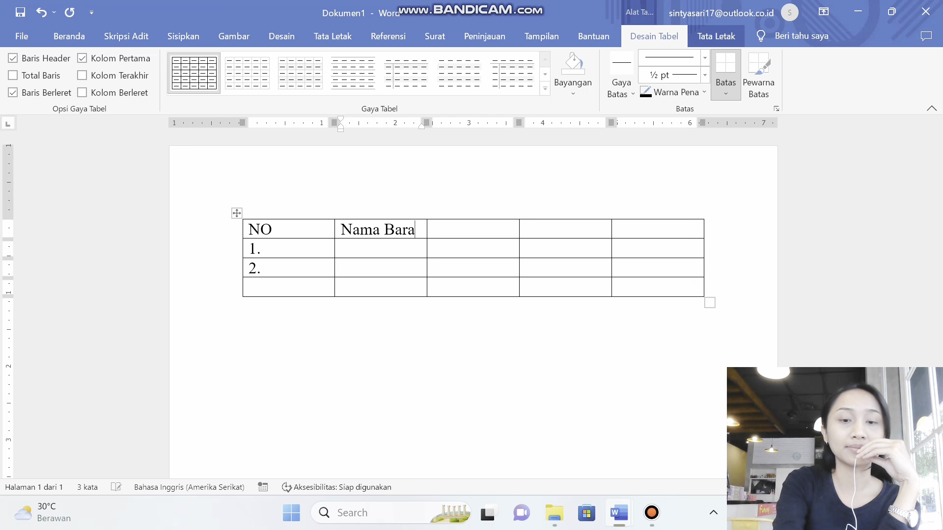
{"action": "type", "text": "ng"}
{"action": "left_click", "coordinate": [434, 230]}
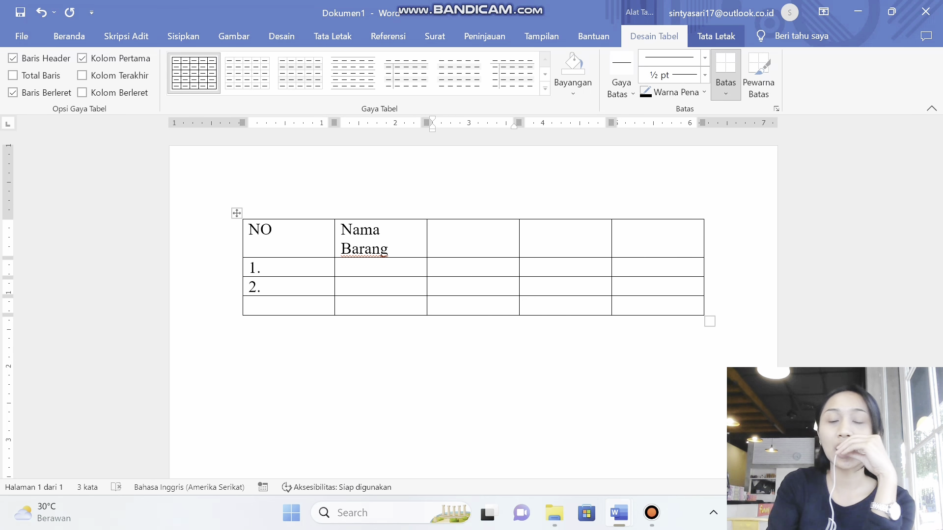
{"action": "type", "text": "umlah"}
- Enter the headers "Harga Satuan" and "Total" in the fourth and fifth columns of the table
{"action": "left_click", "coordinate": [525, 230]}
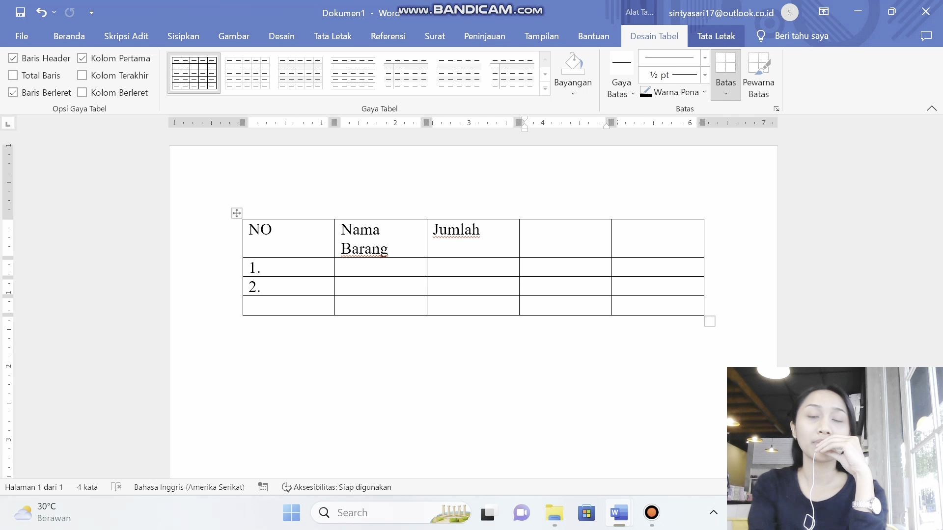
{"action": "type", "text": "Harg"}
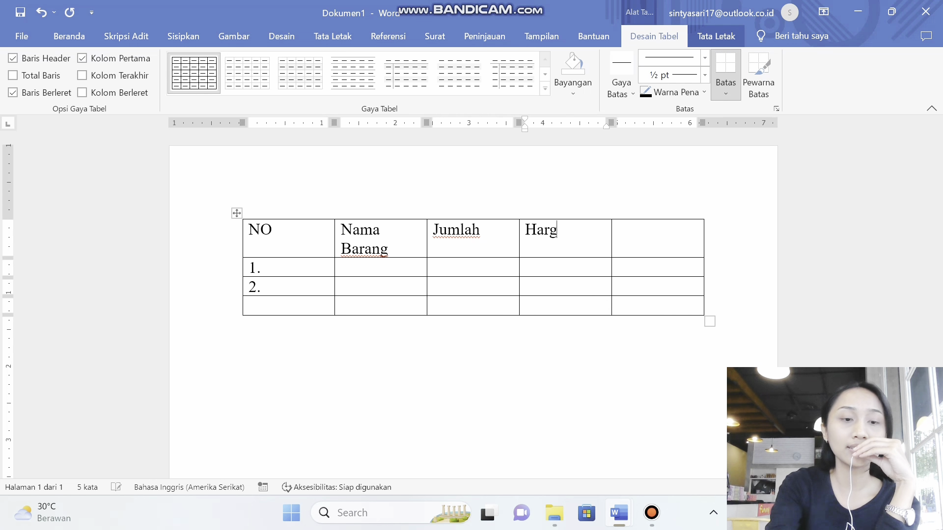
{"action": "type", "text": "a Sa"}
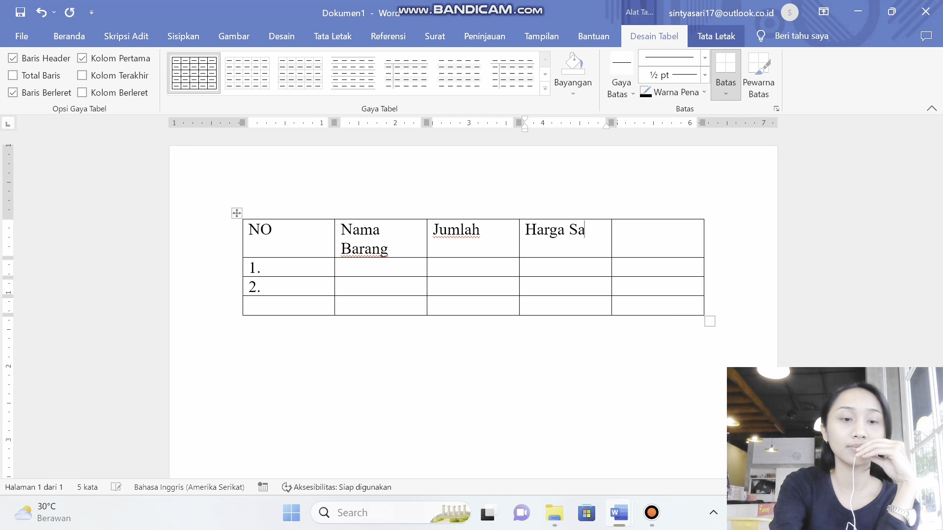
{"action": "type", "text": "tuan"}
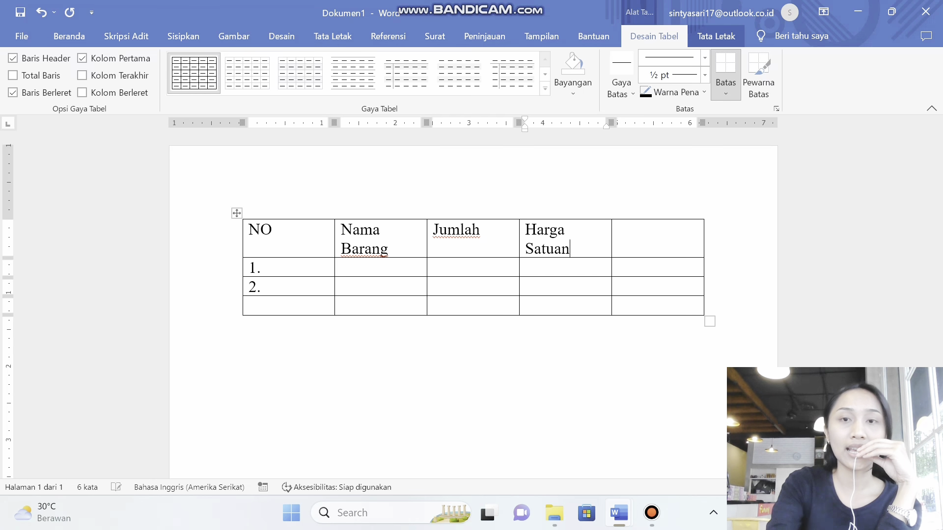
{"action": "key", "text": "Tab"}
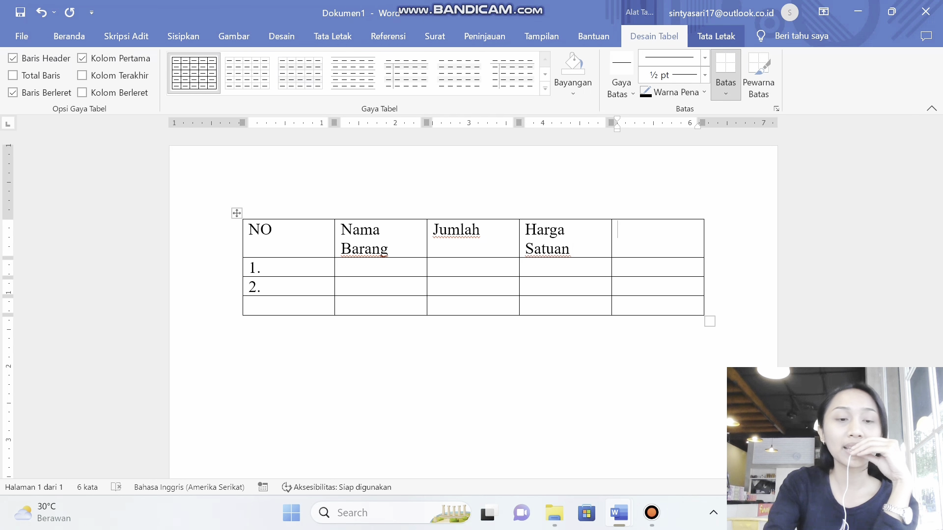
{"action": "type", "text": "Total"}
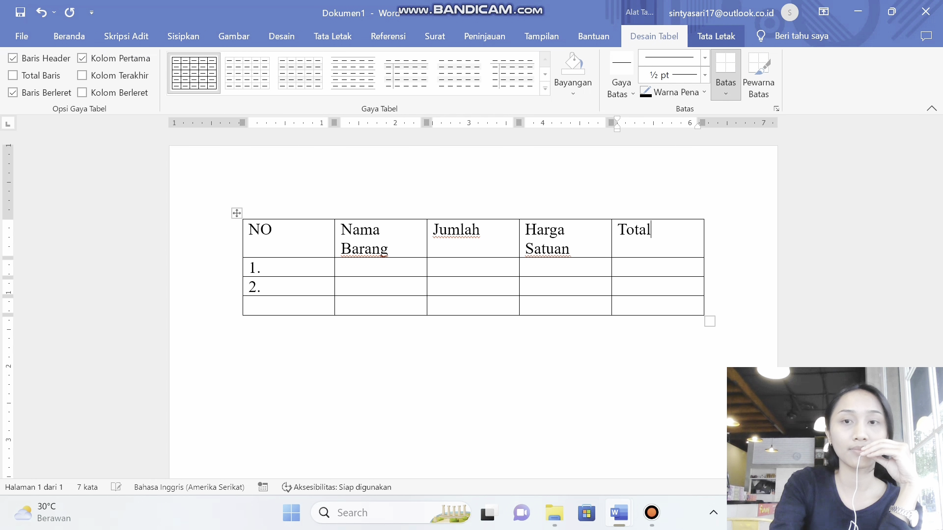
- Enter the item names "Baju" and "Celana" in rows 1 and 2, with the Jumlah values 354 and 456
{"action": "left_click", "coordinate": [390, 270]}
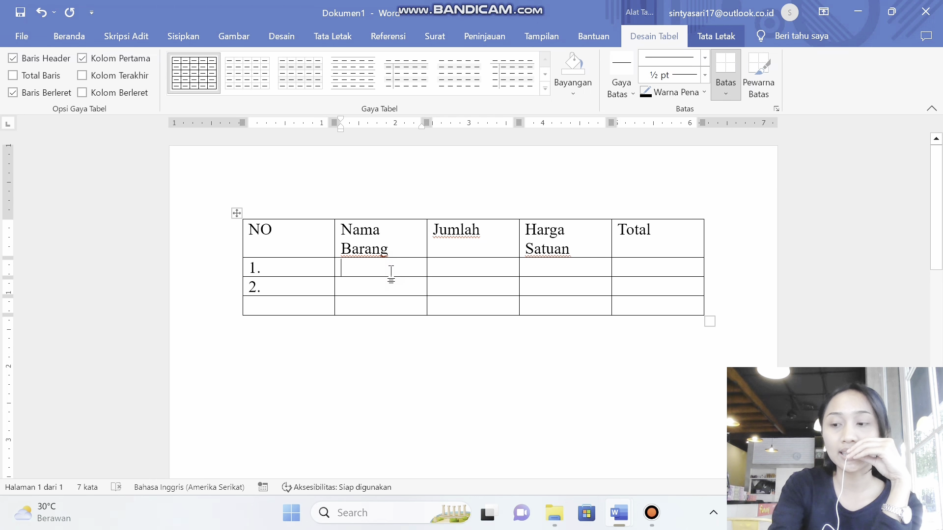
{"action": "type", "text": "Baju"}
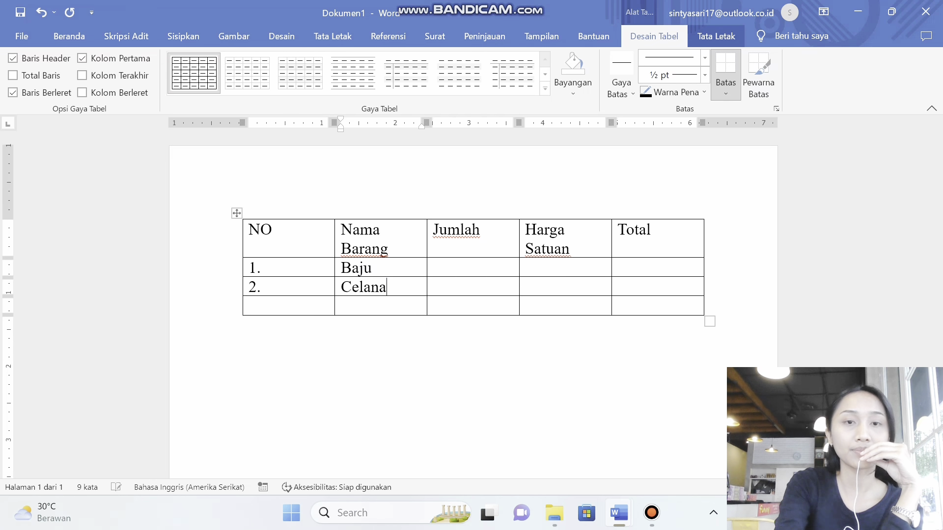
{"action": "left_click", "coordinate": [448, 271]}
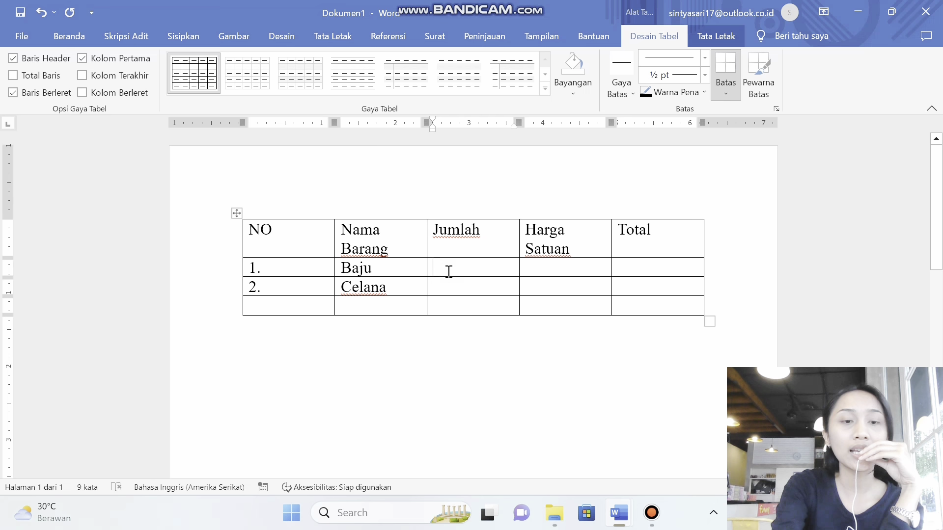
{"action": "type", "text": "354"}
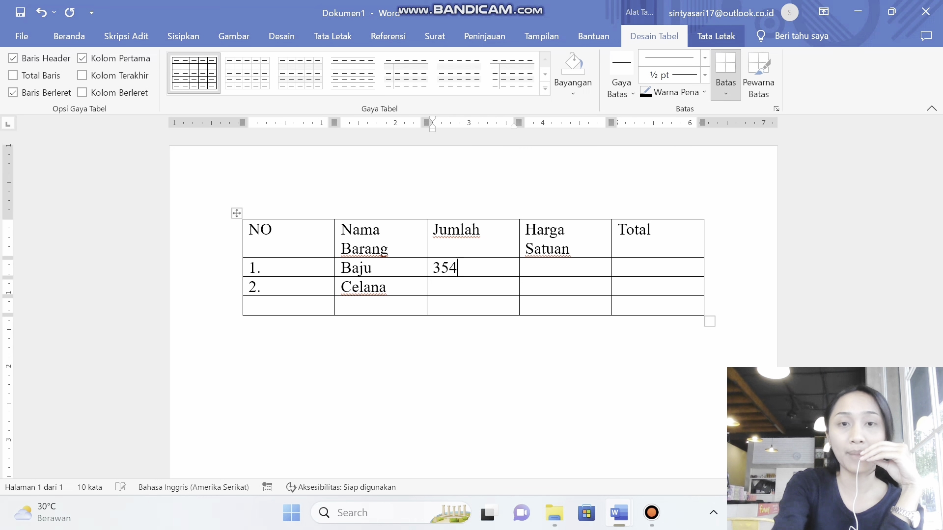
{"action": "left_click", "coordinate": [459, 287]}
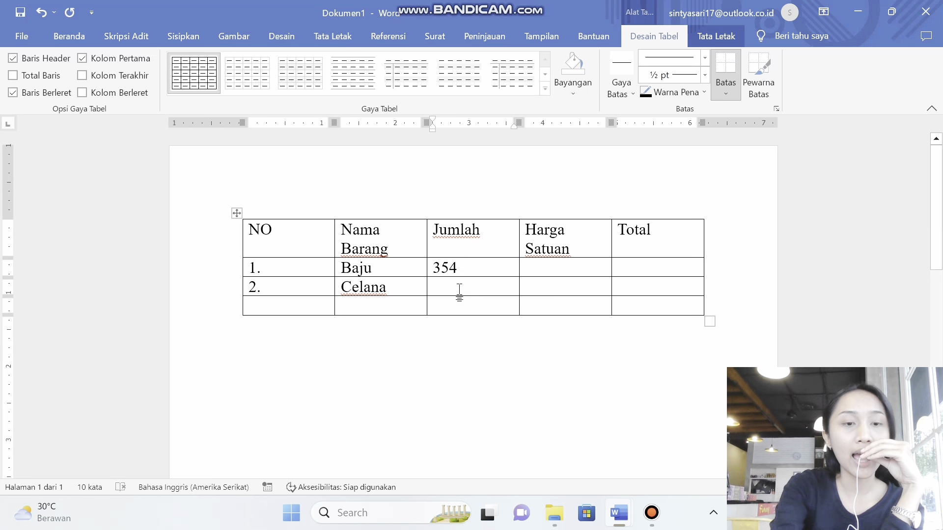
{"action": "type", "text": "456"}
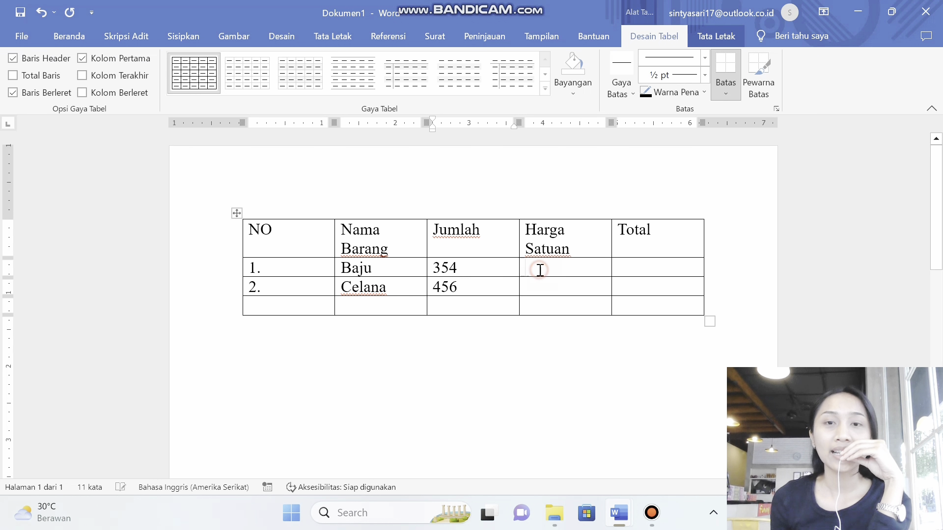
- Enter the Harga Satuan values 35250 for Baju and 45750 for Celana
{"action": "left_click", "coordinate": [539, 270]}
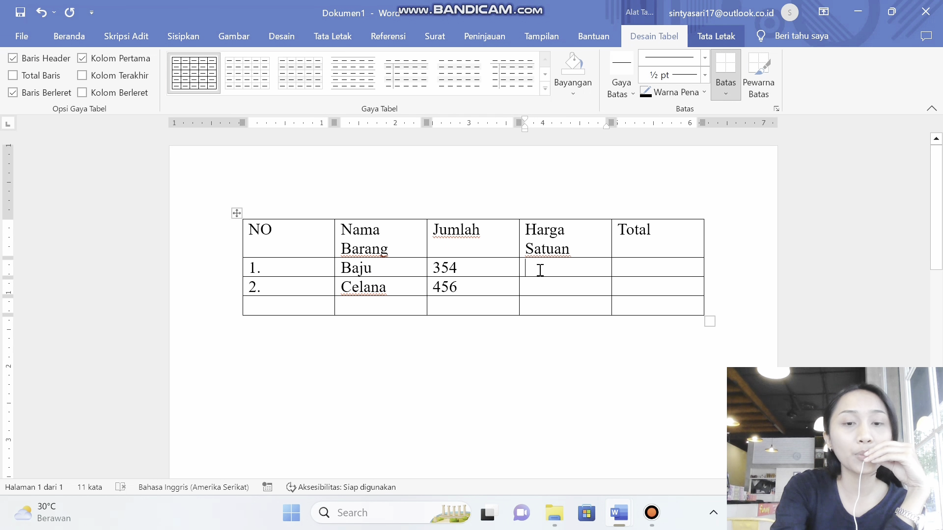
{"action": "type", "text": "35"}
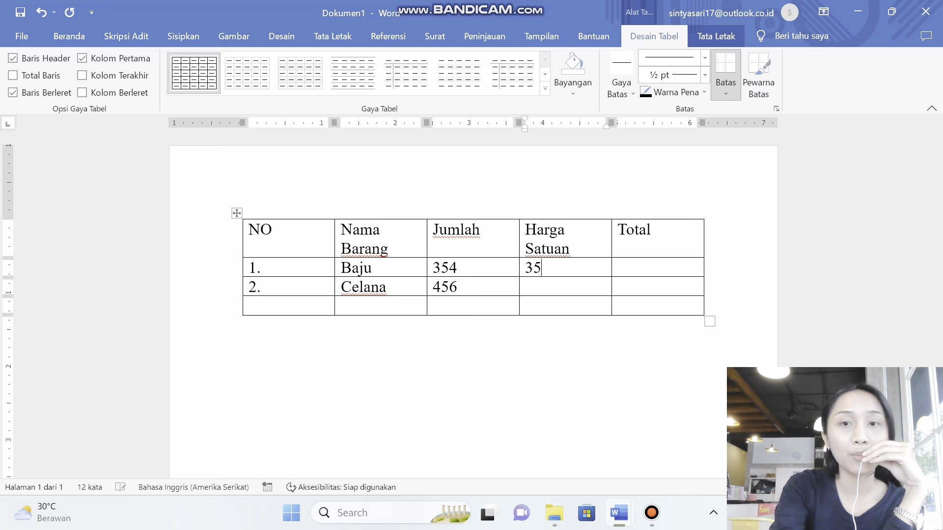
{"action": "type", "text": "250"}
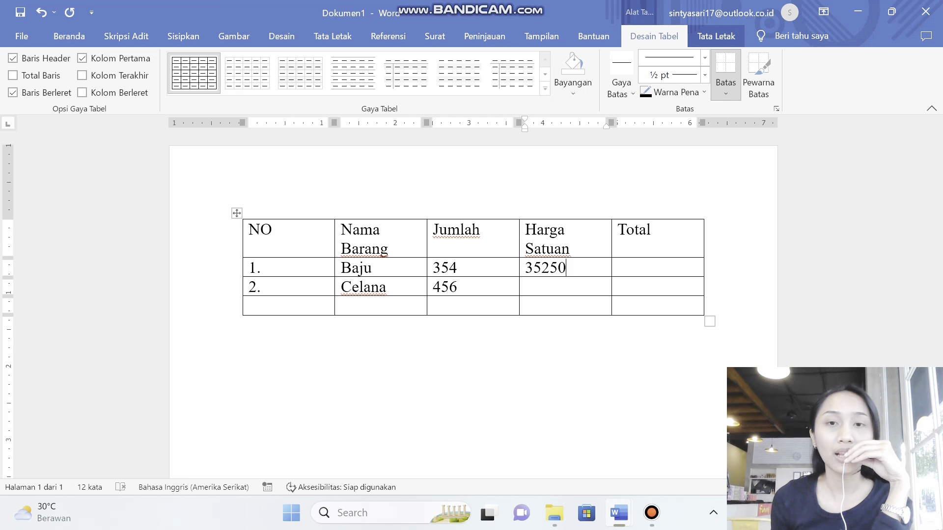
{"action": "left_click", "coordinate": [554, 297]}
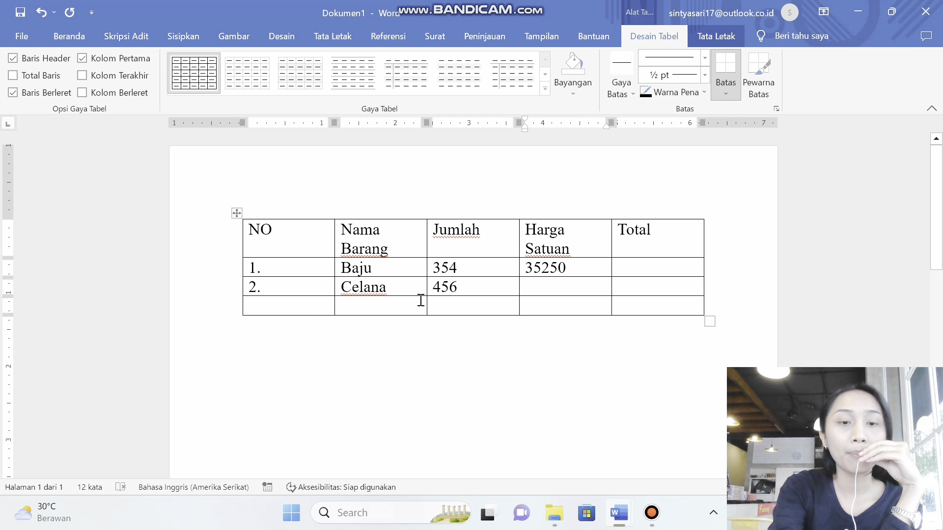
{"action": "type", "text": "45750"}
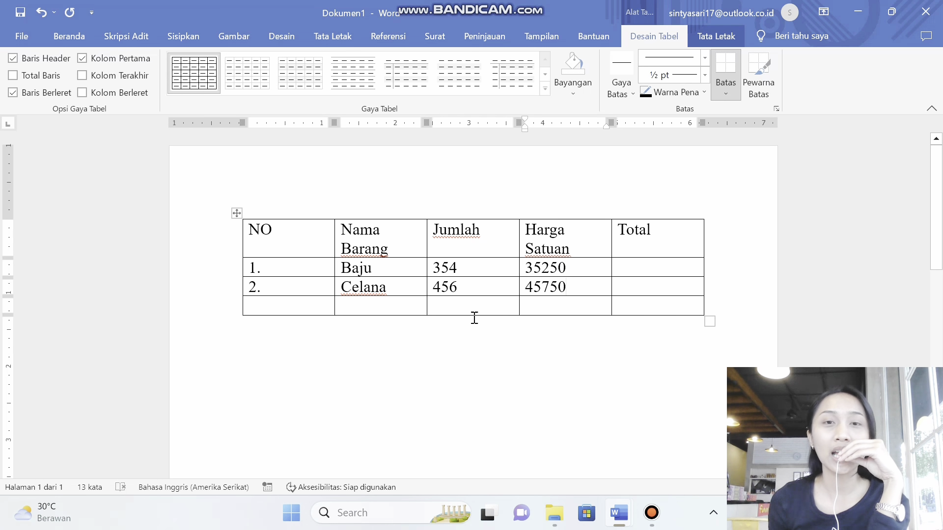
- Insert the formula =354*35250 with the number format 0.00 in the Total cell of the Baju row
{"action": "left_click", "coordinate": [643, 267]}
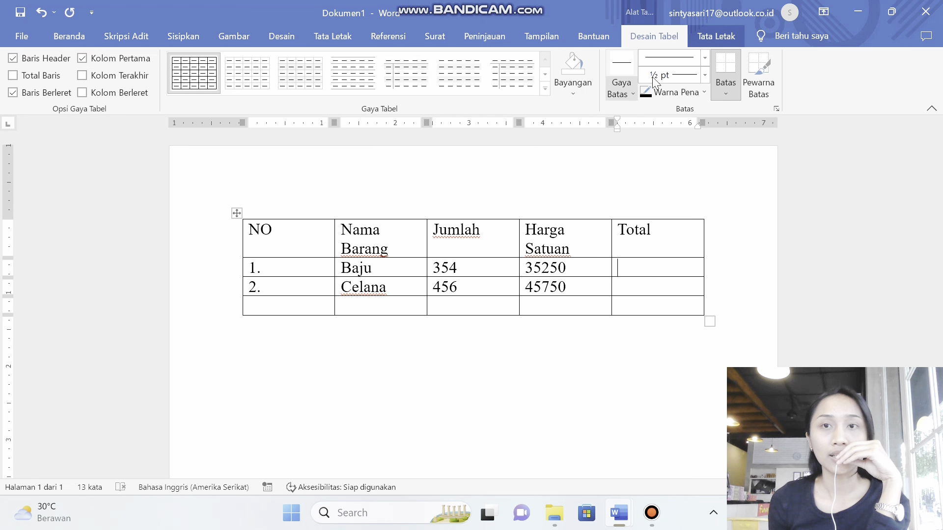
{"action": "left_click", "coordinate": [702, 33]}
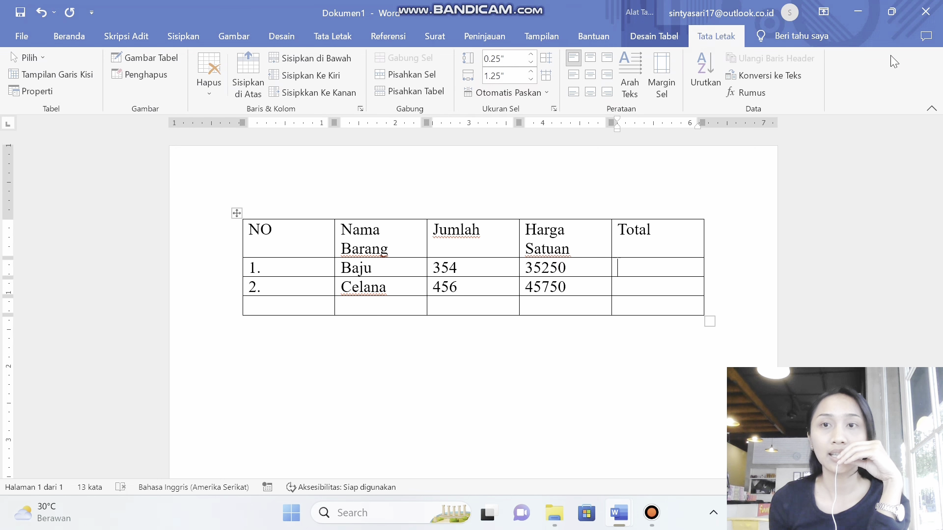
{"action": "left_click", "coordinate": [750, 93]}
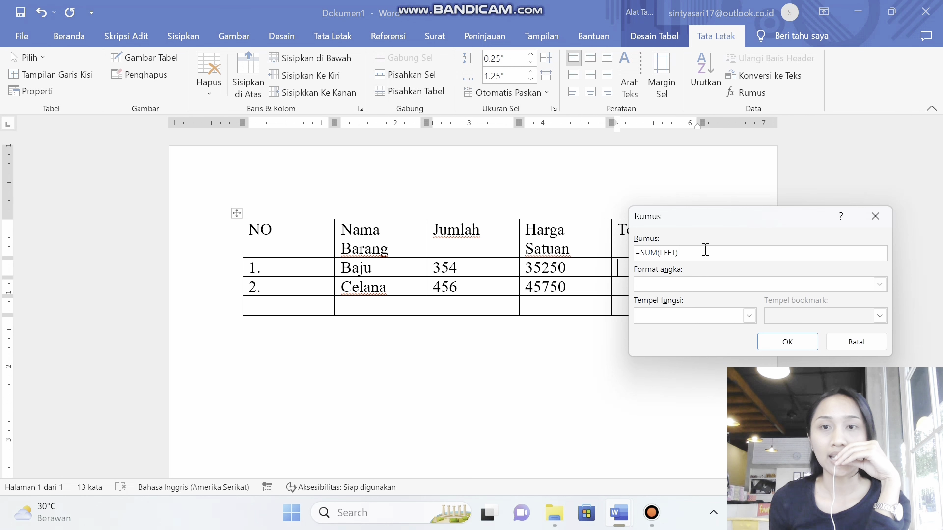
{"action": "key", "text": "BackSpace"}
{"action": "key", "text": "BackSpace"}
{"action": "key", "text": "BackSpace"}
{"action": "key", "text": "BackSpace"}
{"action": "key", "text": "BackSpace"}
{"action": "key", "text": "BackSpace"}
{"action": "key", "text": "BackSpace"}
{"action": "key", "text": "BackSpace"}
{"action": "key", "text": "BackSpace"}
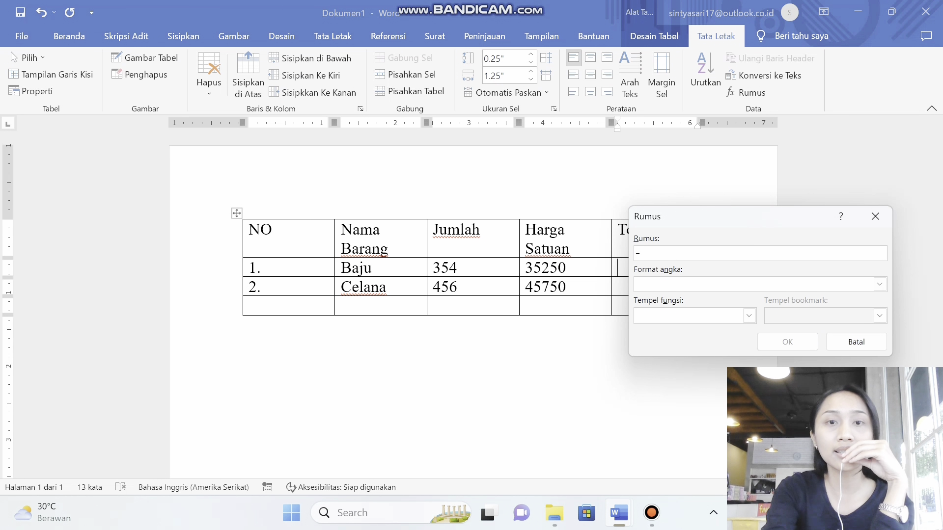
{"action": "type", "text": "354*35250"}
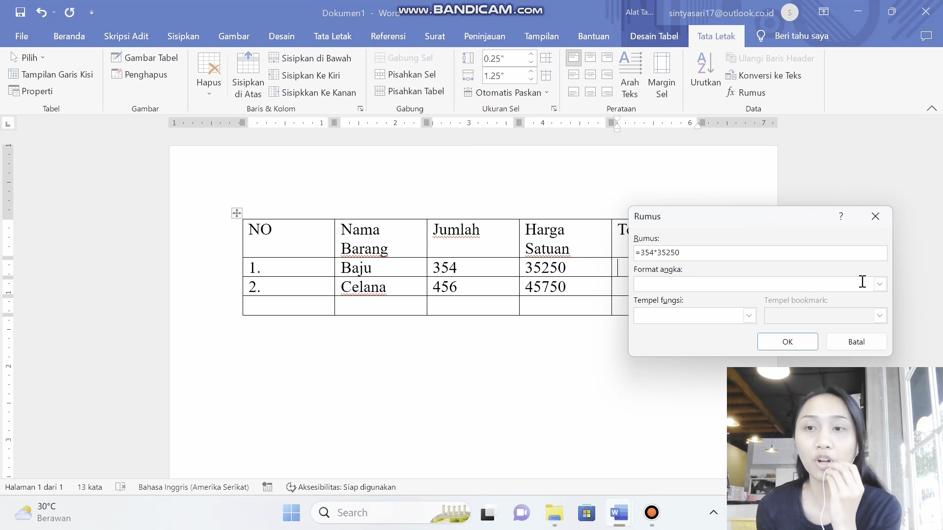
{"action": "left_click", "coordinate": [880, 285]}
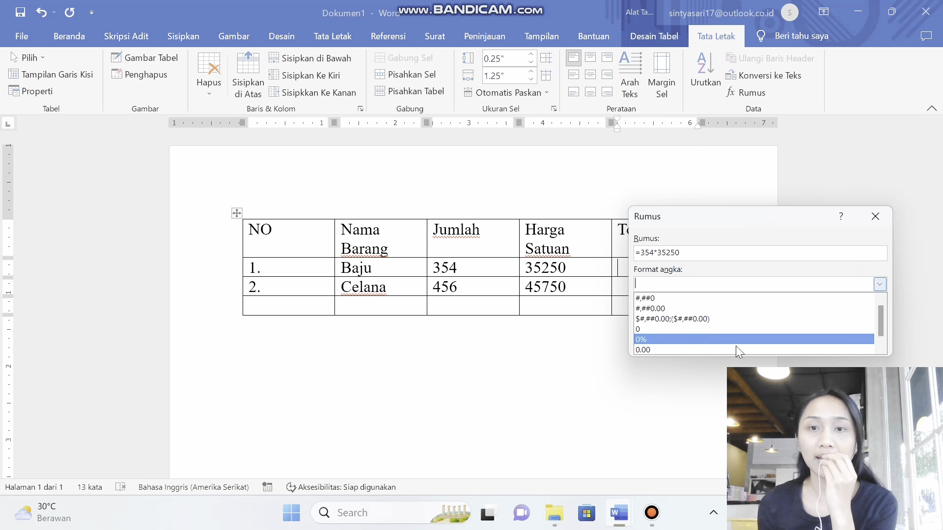
{"action": "left_click", "coordinate": [654, 353]}
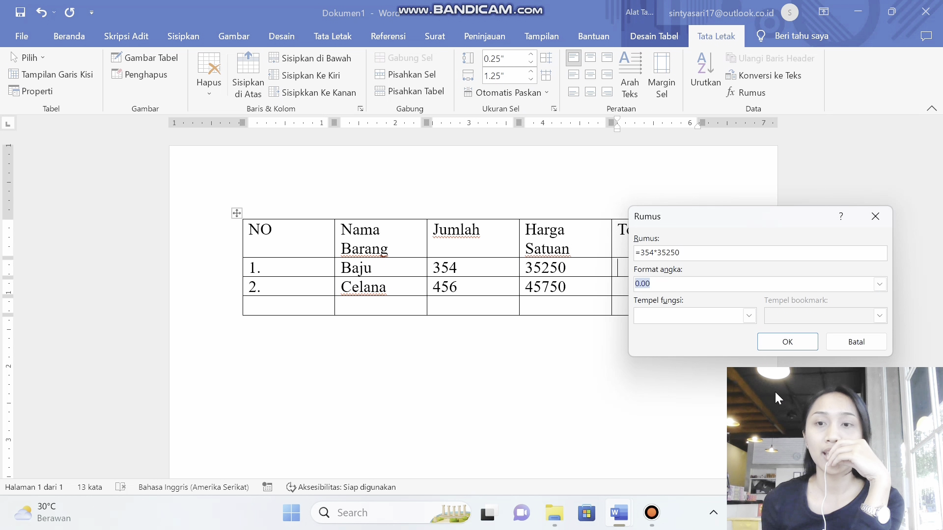
{"action": "left_click", "coordinate": [797, 344]}
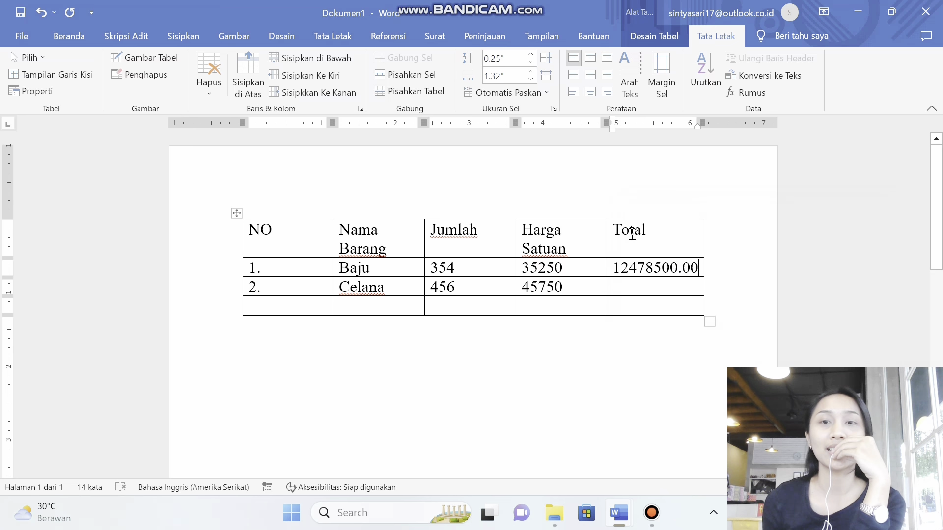
- Insert the formula =456*45750 with the number format 0.00 in the Total cell of the Celana row
{"action": "left_click", "coordinate": [636, 289]}
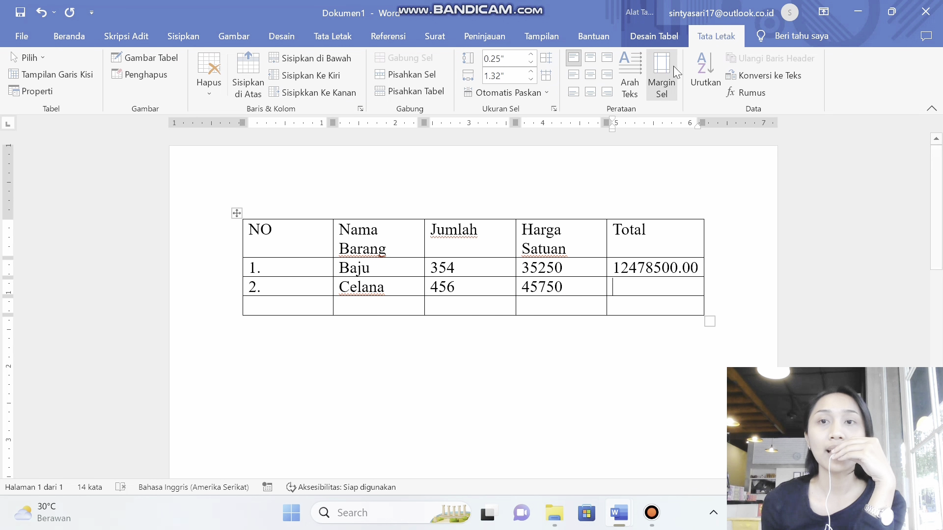
{"action": "left_click", "coordinate": [753, 92]}
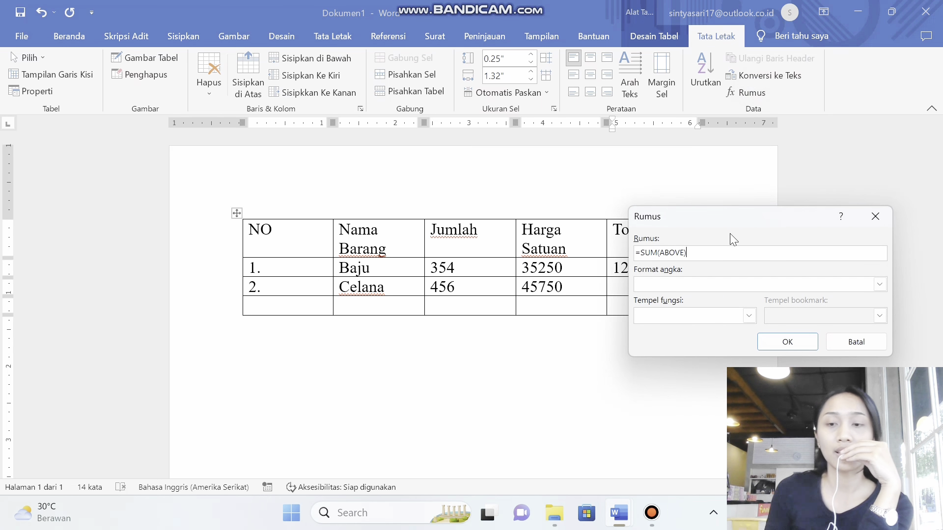
{"action": "key", "text": "BackSpace"}
{"action": "key", "text": "BackSpace"}
{"action": "key", "text": "BackSpace"}
{"action": "key", "text": "BackSpace"}
{"action": "type", "text": "456"}
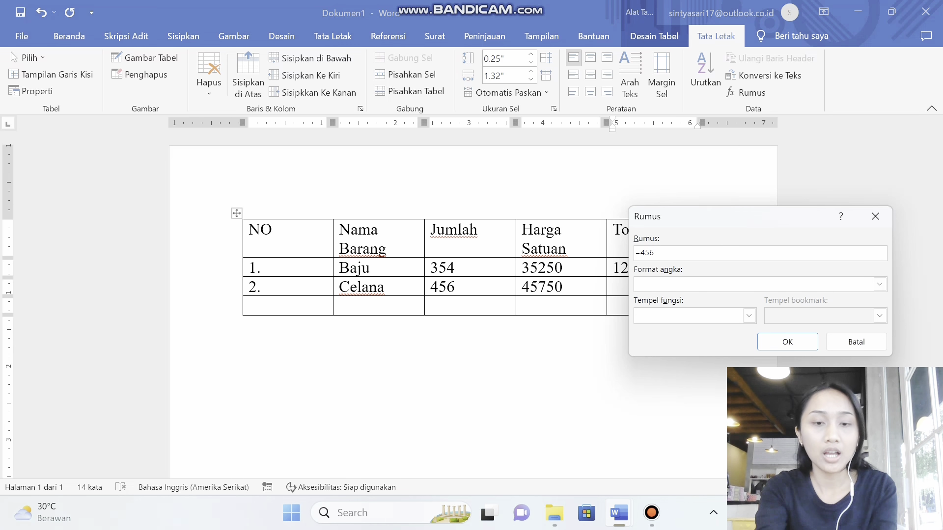
{"action": "type", "text": "*45750"}
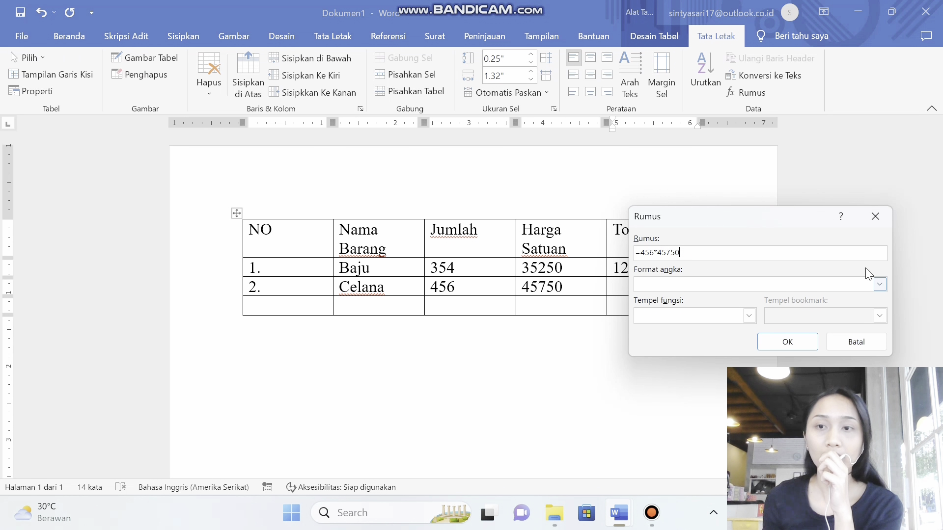
{"action": "left_click", "coordinate": [879, 285]}
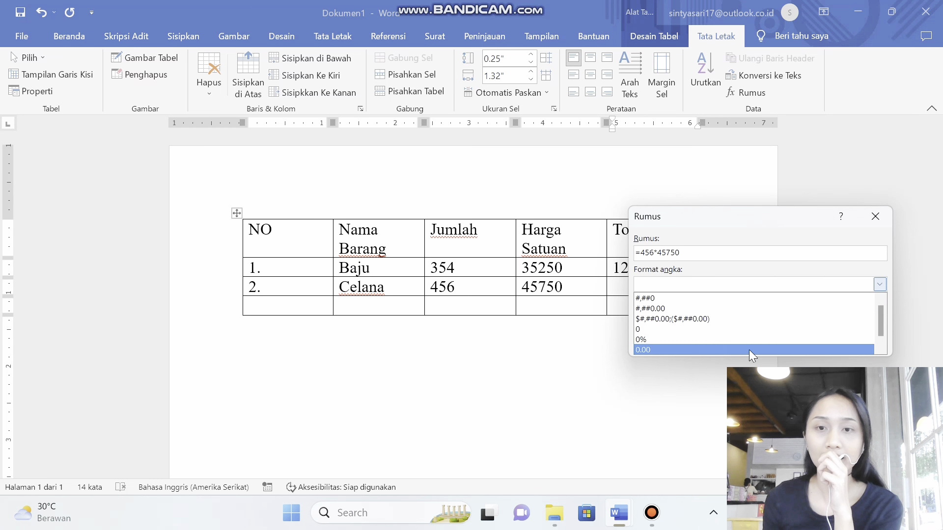
{"action": "left_click", "coordinate": [749, 350]}
{"action": "left_click", "coordinate": [786, 342]}
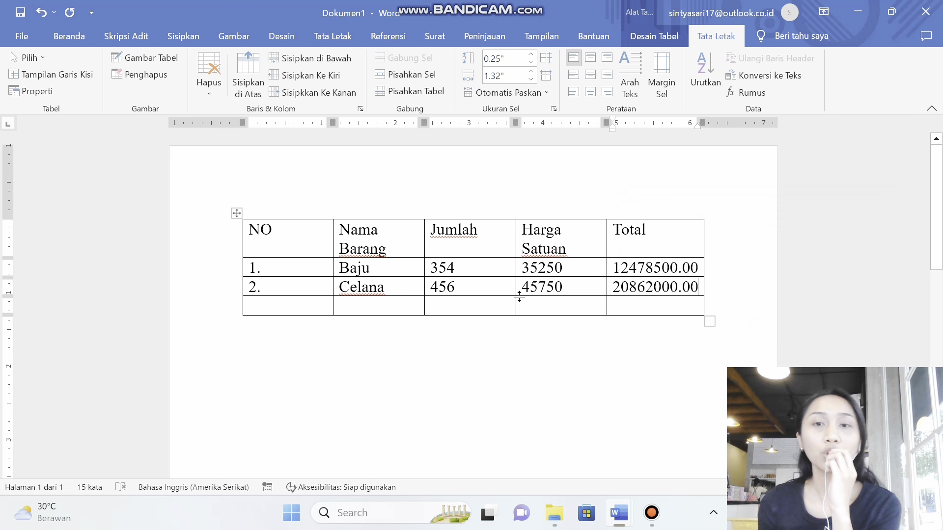
- Merge the first four cells of the table's last row and enter a centred "TOTAL" in the merged cell
{"action": "left_click_drag", "start_coordinate": [281, 308], "coordinate": [532, 313]}
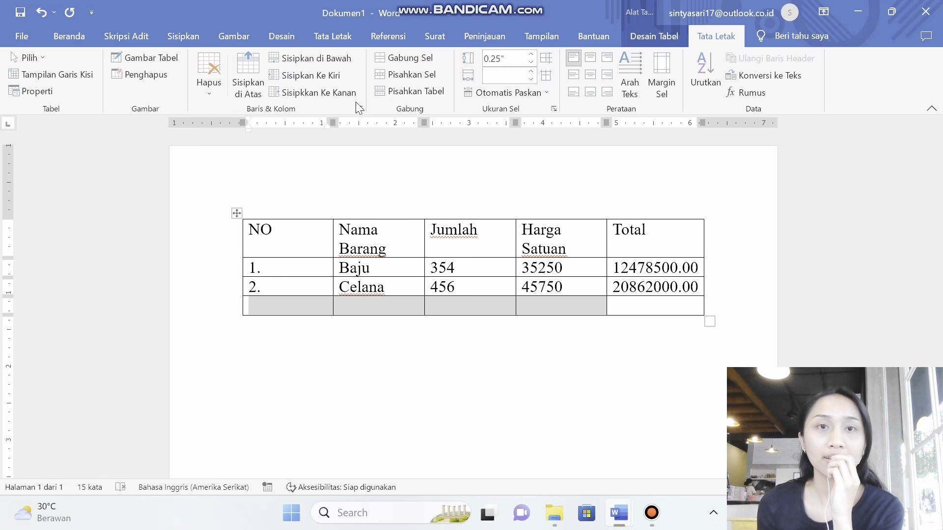
{"action": "left_click", "coordinate": [413, 55]}
{"action": "left_click", "coordinate": [444, 368]}
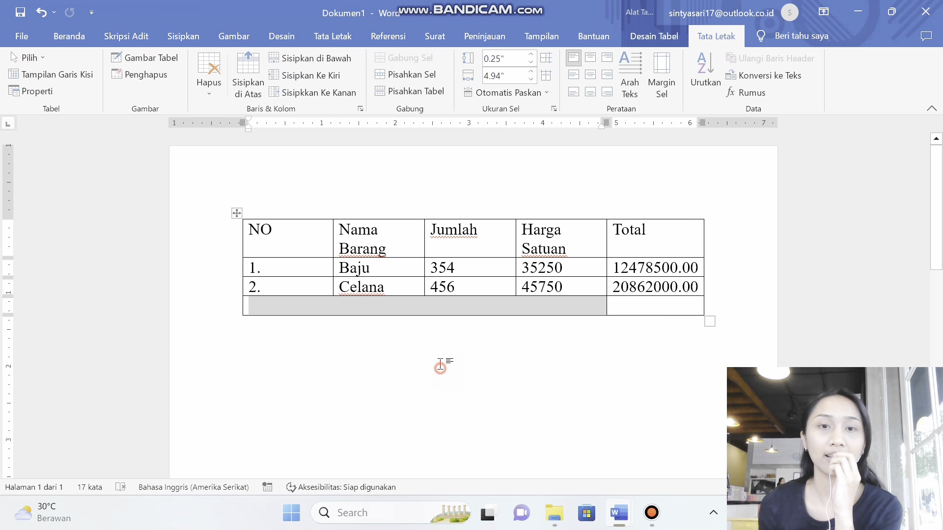
{"action": "left_click", "coordinate": [424, 307]}
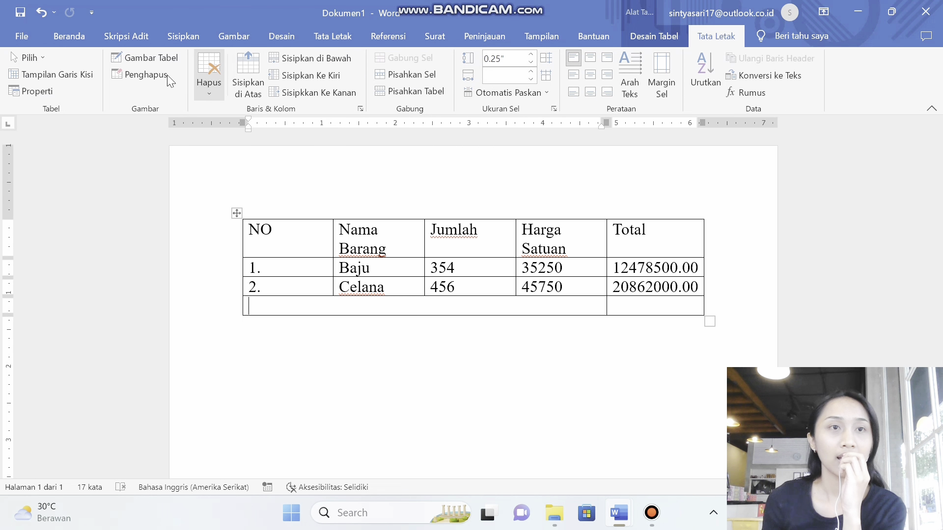
{"action": "left_click", "coordinate": [83, 32]}
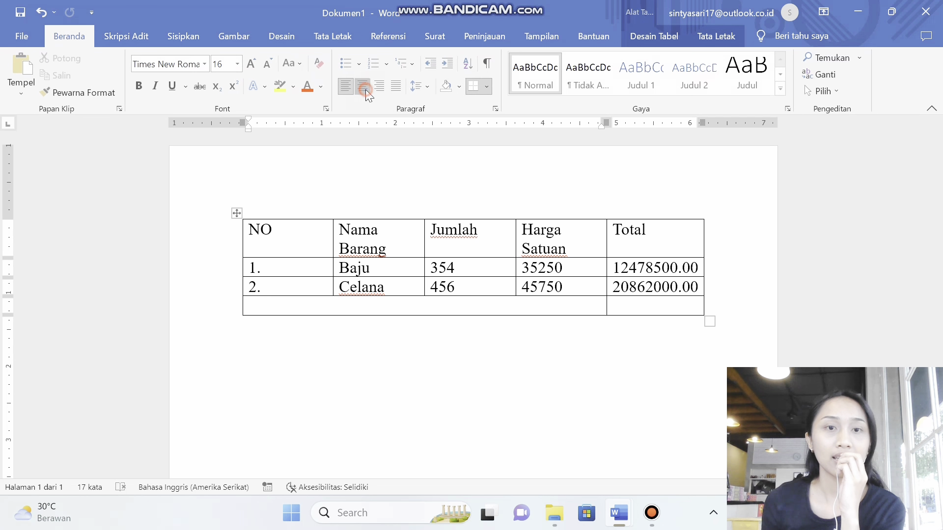
{"action": "type", "text": "TOTAL"}
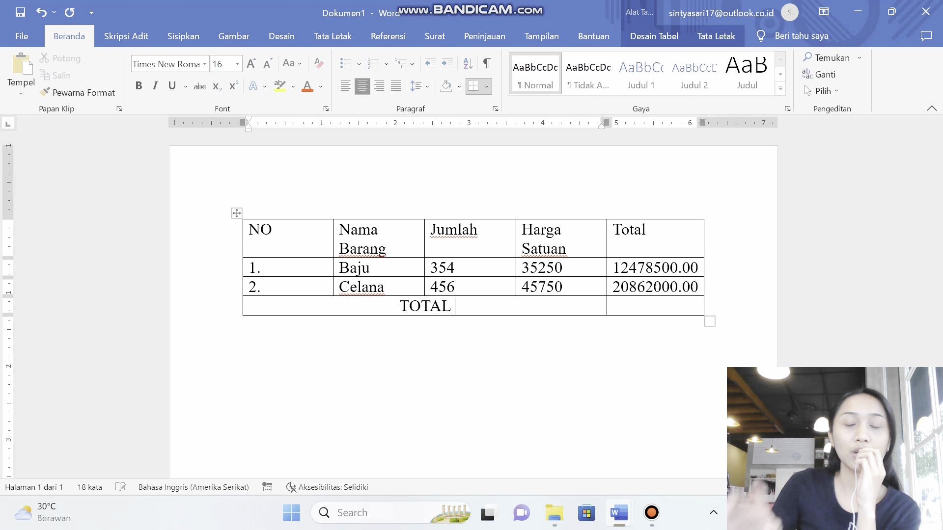
- Place the cursor in the empty cell beside TOTAL and show the table layout commands
{"action": "left_click", "coordinate": [656, 307]}
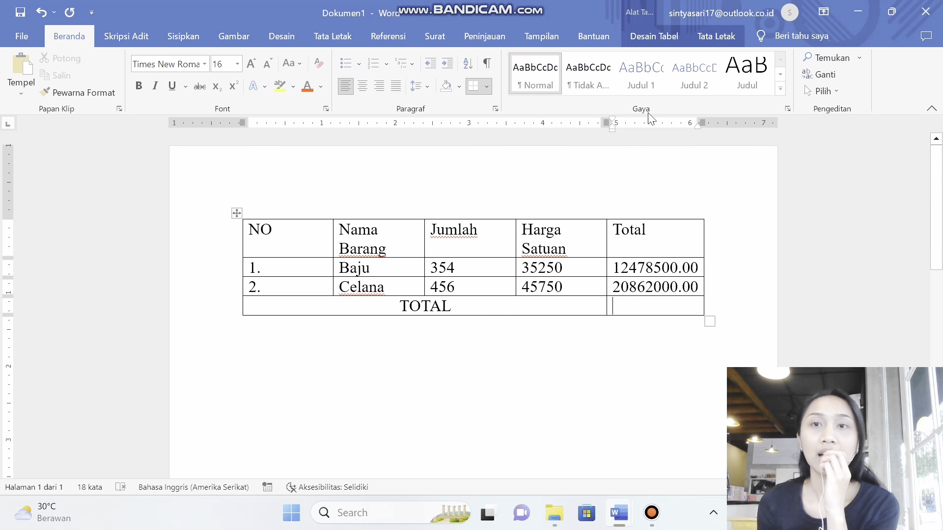
{"action": "left_click", "coordinate": [718, 41]}
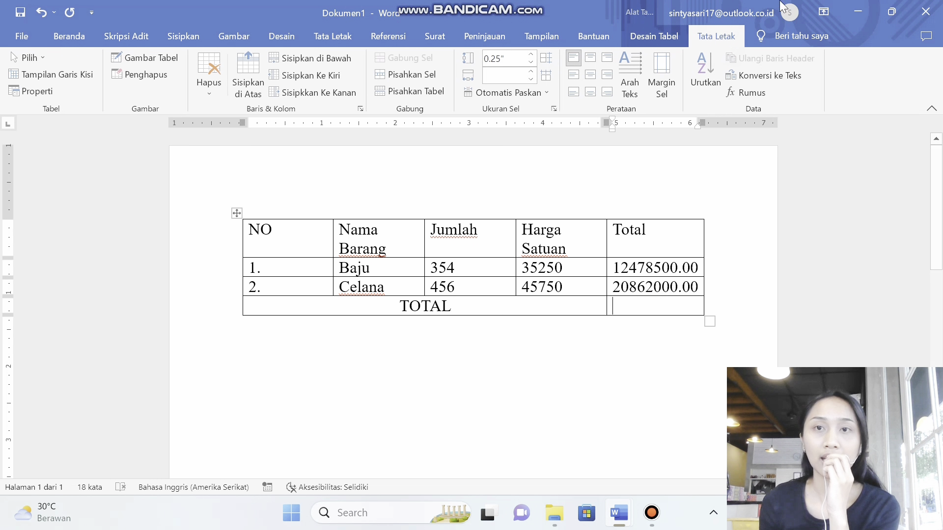
{"action": "left_click", "coordinate": [744, 94]}
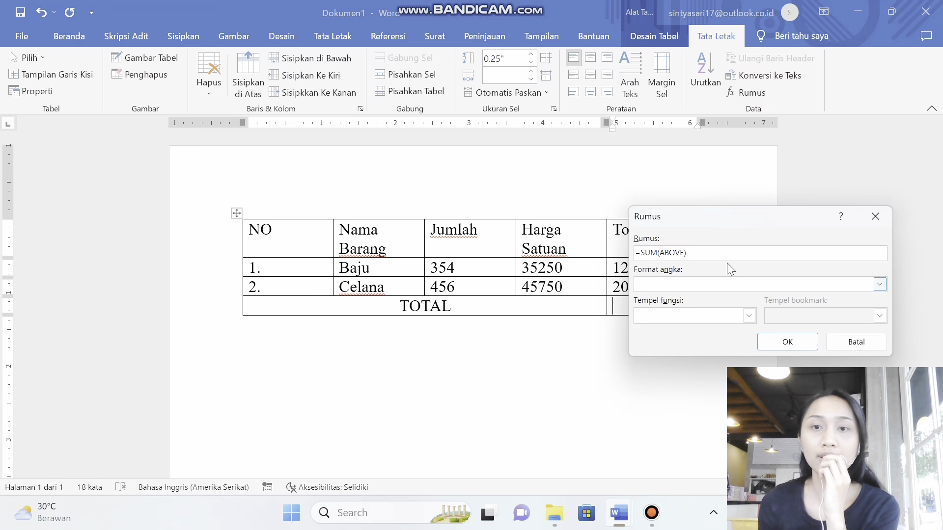
{"action": "key", "text": "BackSpace"}
{"action": "key", "text": "BackSpace"}
{"action": "key", "text": "BackSpace"}
{"action": "key", "text": "BackSpace"}
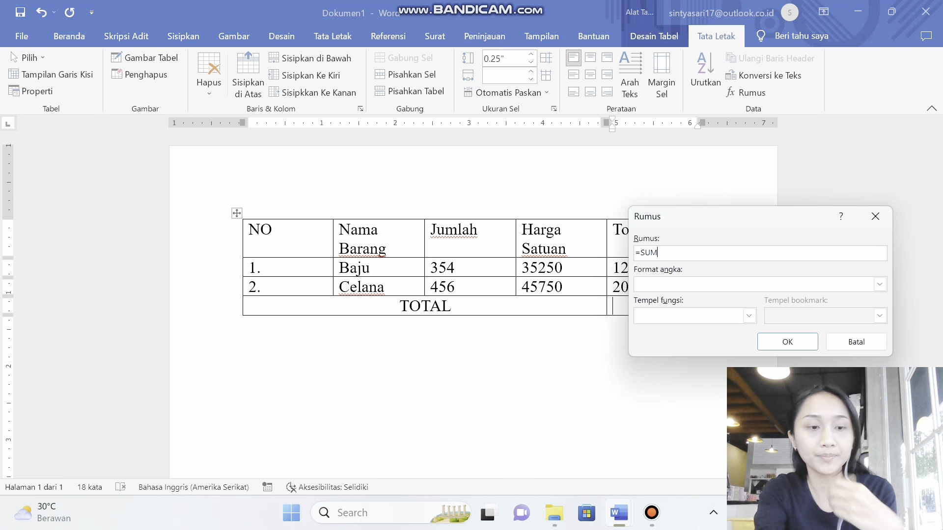
{"action": "type", "text": "("}
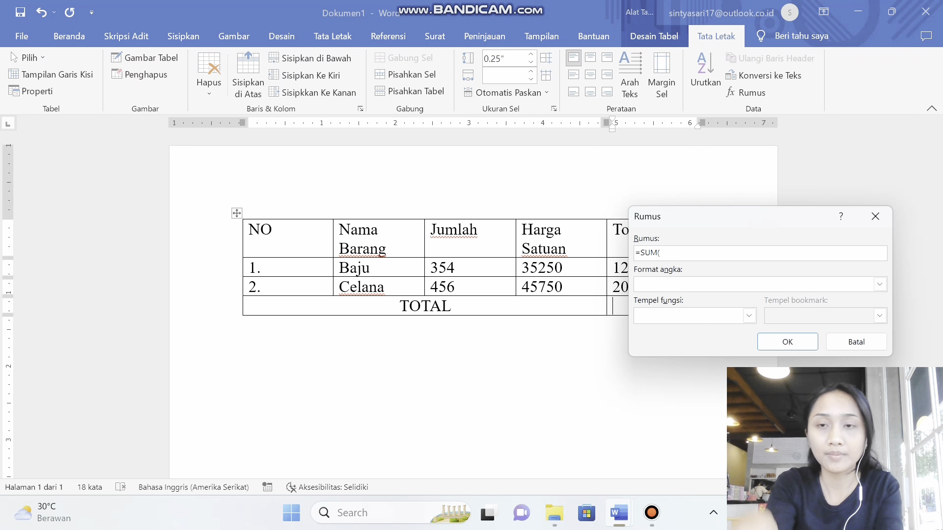
{"action": "left_click", "coordinate": [874, 216]}
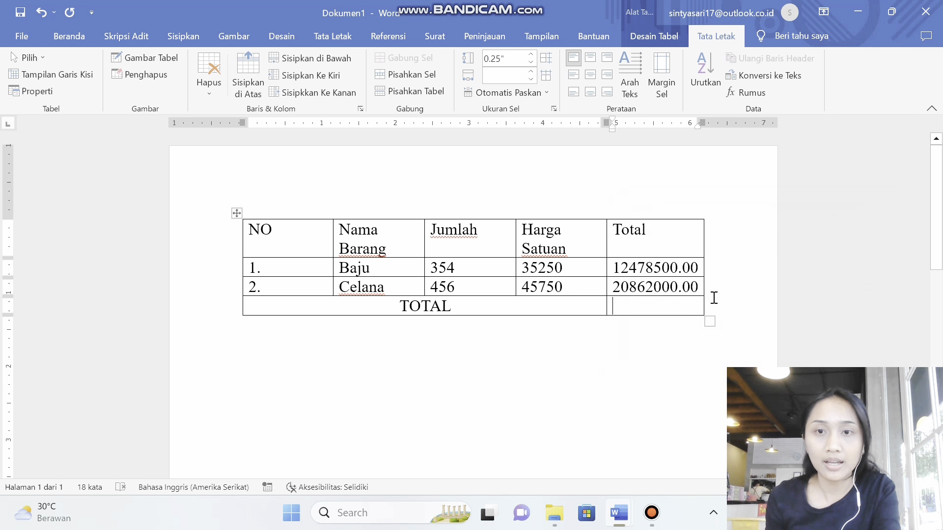
- Insert the formula =SUM(ABOVE) with the number format 0.00 in the cell beside TOTAL
{"action": "left_click", "coordinate": [746, 93]}
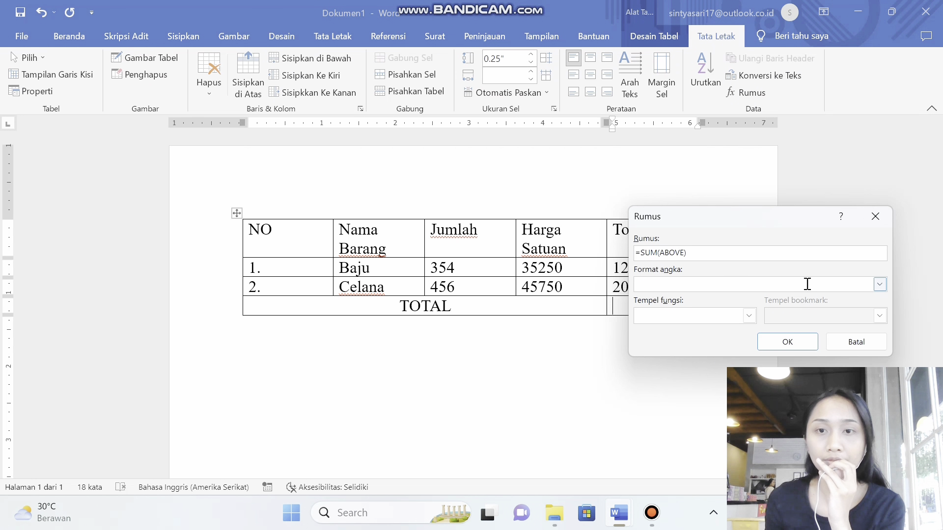
{"action": "left_click", "coordinate": [879, 285]}
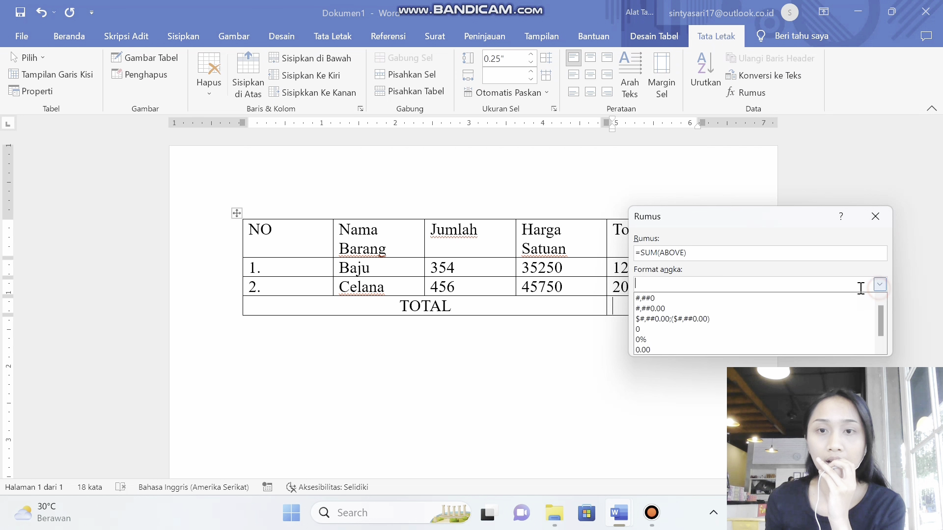
{"action": "left_click", "coordinate": [699, 347]}
{"action": "left_click", "coordinate": [769, 342]}
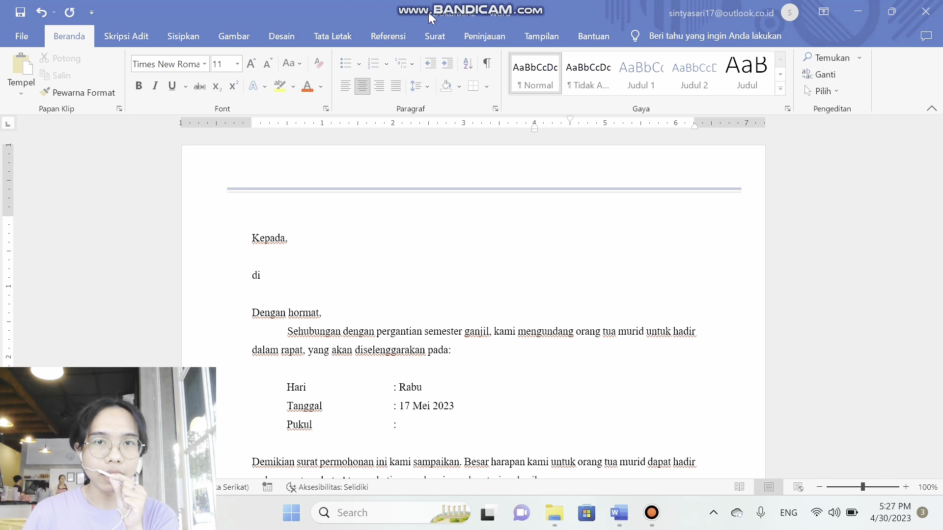
- Start the step-by-step mail merge wizard for the invitation letter, using document type Surat and the current document, and continue to recipient selection
{"action": "left_click", "coordinate": [434, 35]}
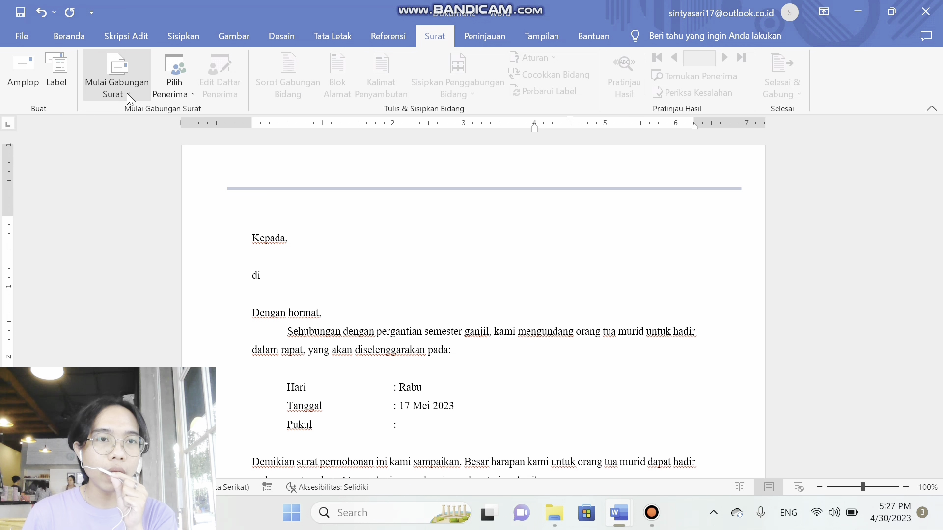
{"action": "left_click", "coordinate": [118, 70]}
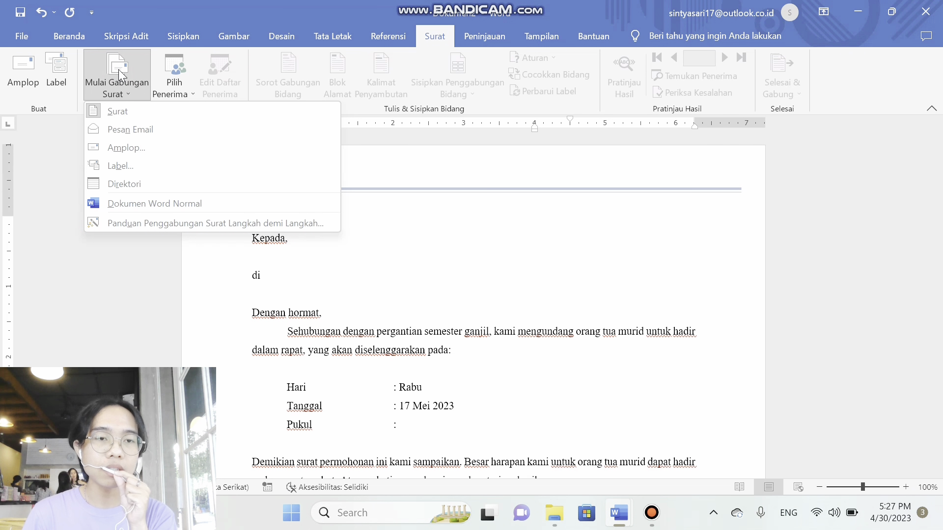
{"action": "left_click", "coordinate": [138, 223]}
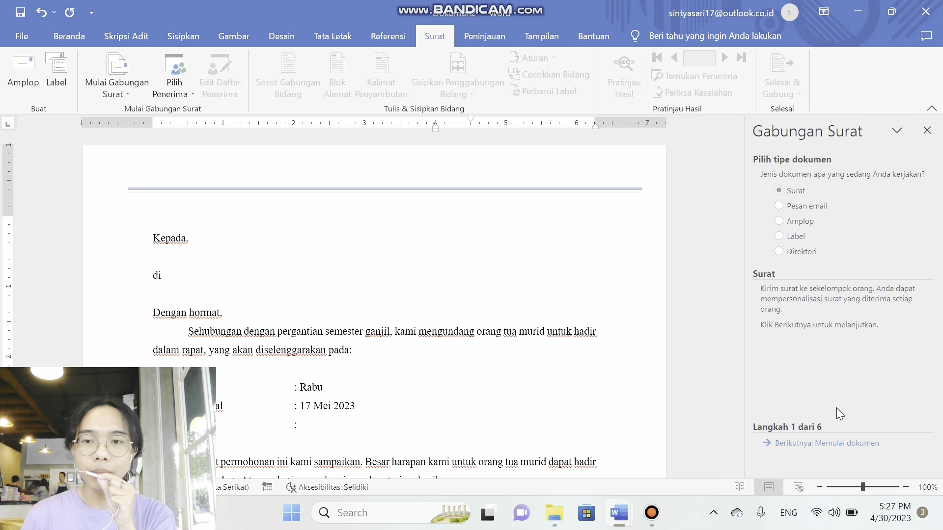
{"action": "left_click", "coordinate": [805, 445]}
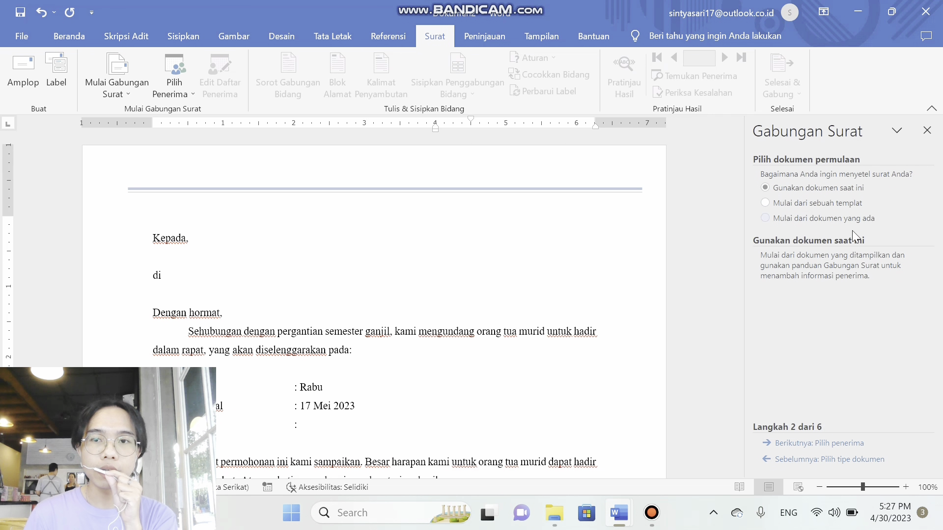
{"action": "left_click", "coordinate": [825, 444]}
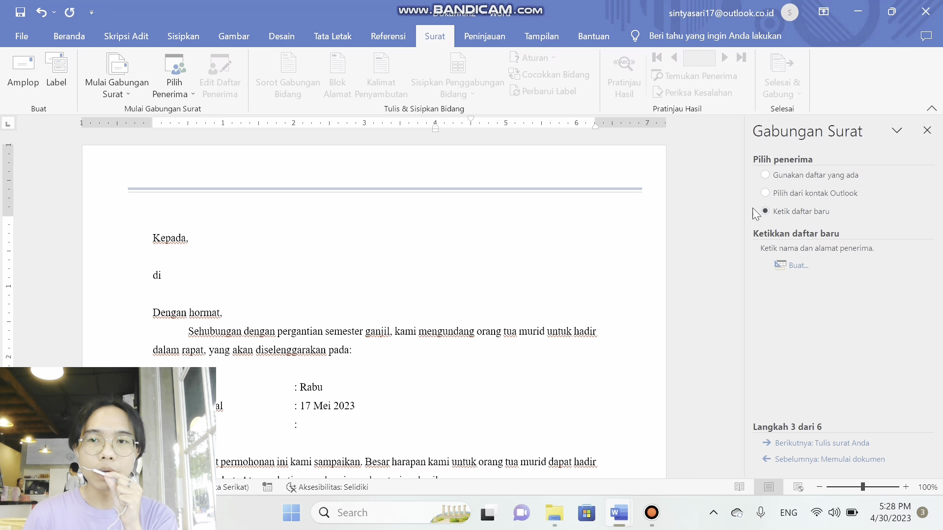
- Choose to type a new recipient list for the mail merge and start creating it
{"action": "left_click", "coordinate": [773, 175]}
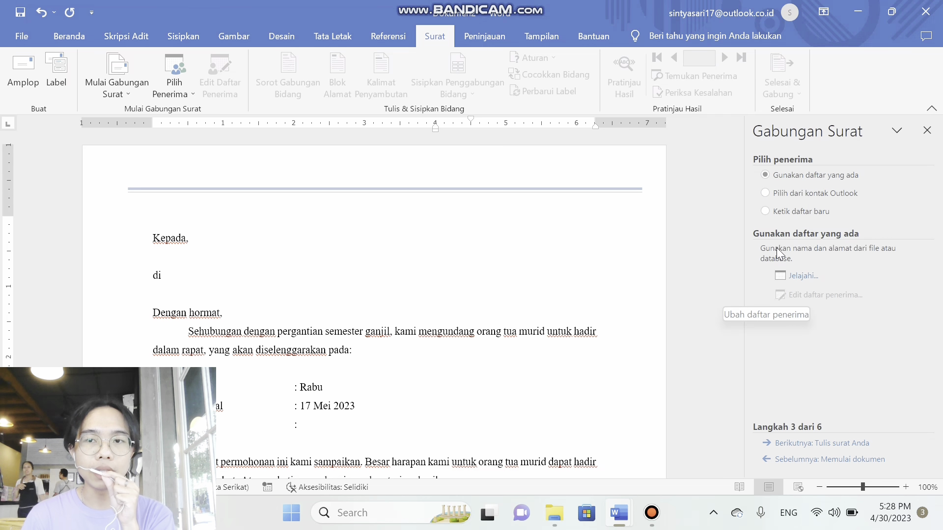
{"action": "left_click", "coordinate": [765, 211]}
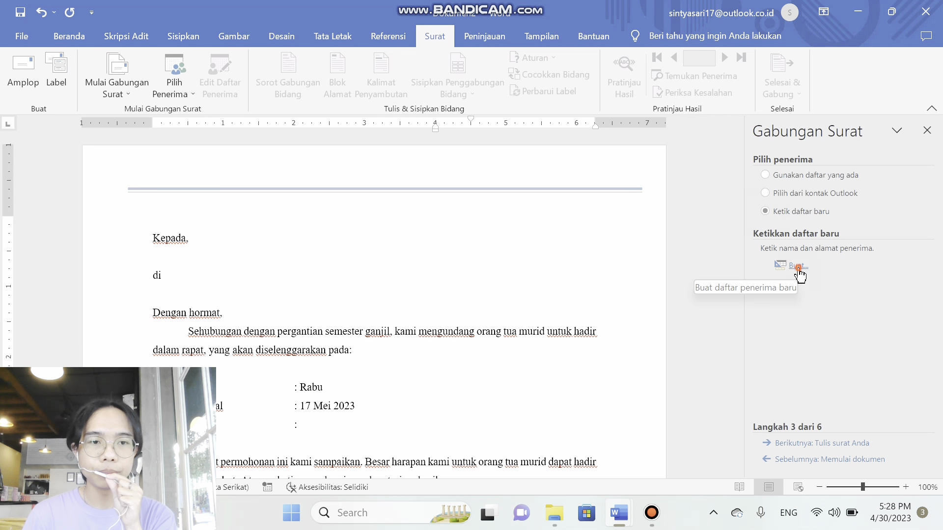
{"action": "left_click", "coordinate": [796, 266]}
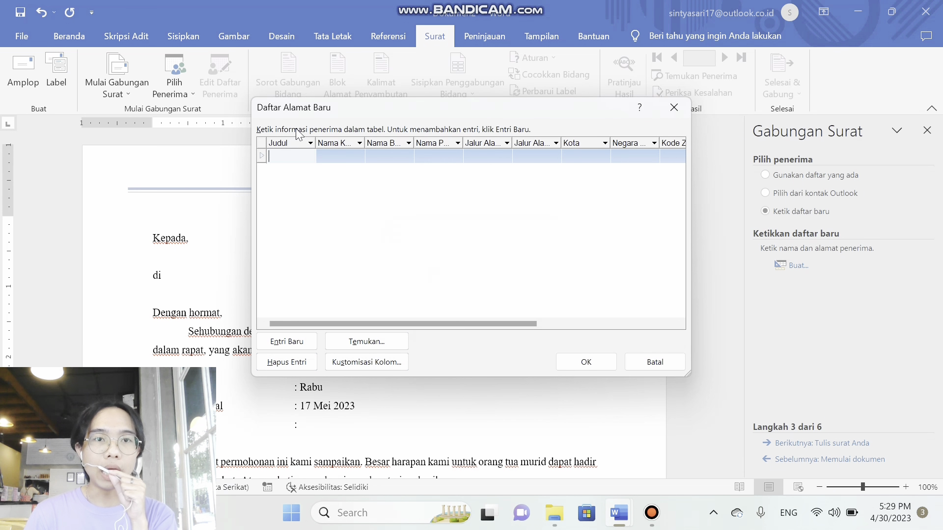
- Customize the new address list's columns by deleting the first eight fields, from Judul through Negara bagian, keeping Kode ZIP
{"action": "left_click", "coordinate": [358, 364]}
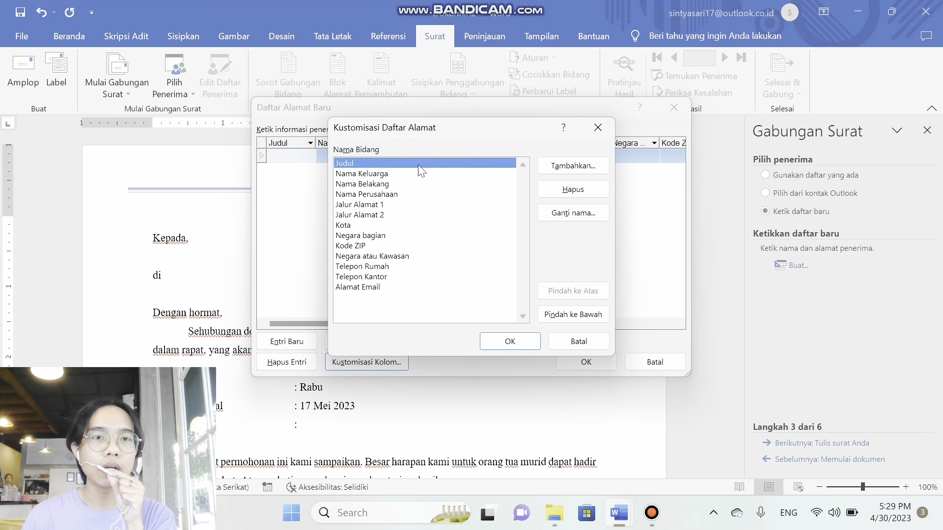
{"action": "left_click", "coordinate": [598, 191]}
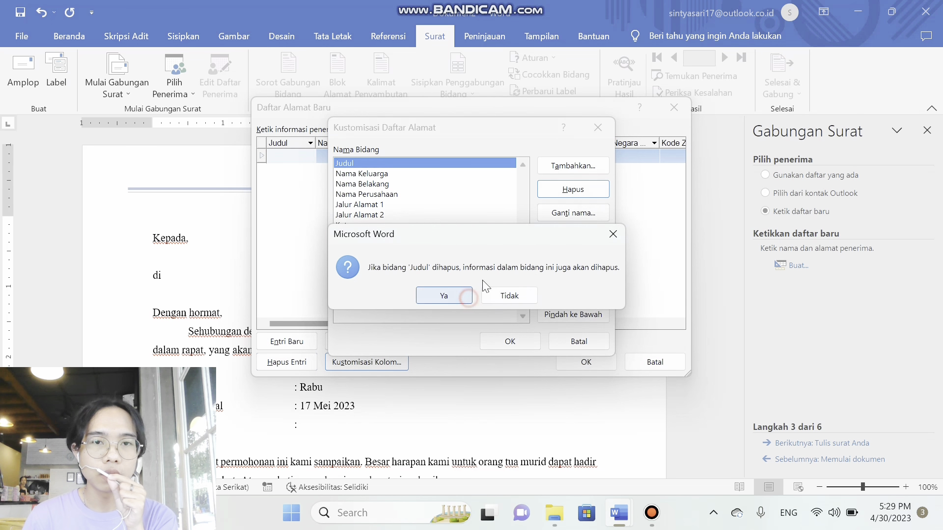
{"action": "left_click", "coordinate": [462, 295]}
{"action": "left_click", "coordinate": [591, 191]}
{"action": "left_click", "coordinate": [464, 296]}
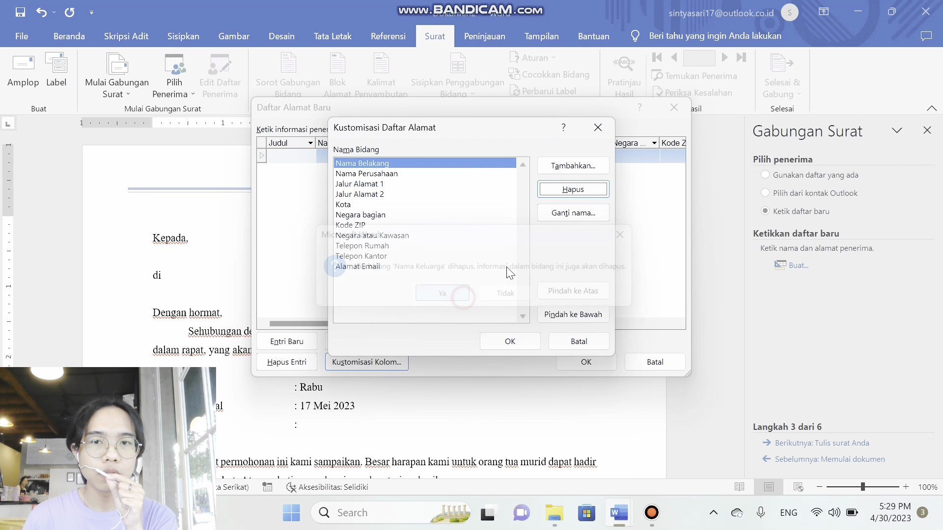
{"action": "left_click", "coordinate": [574, 192]}
{"action": "left_click", "coordinate": [446, 295]}
{"action": "left_click", "coordinate": [573, 190]}
{"action": "left_click", "coordinate": [444, 295]}
{"action": "left_click", "coordinate": [575, 190]}
{"action": "left_click", "coordinate": [437, 297]}
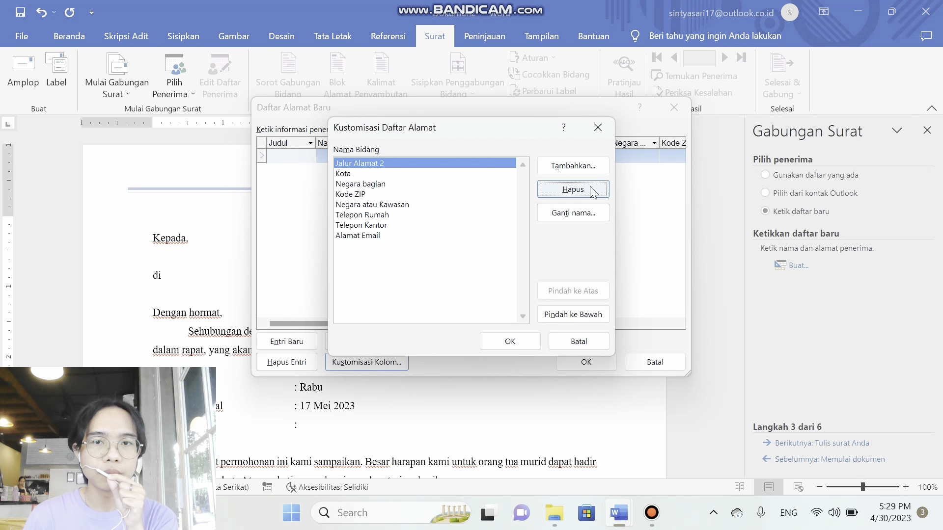
{"action": "left_click", "coordinate": [589, 190]}
{"action": "left_click", "coordinate": [449, 295]}
{"action": "left_click", "coordinate": [569, 190]}
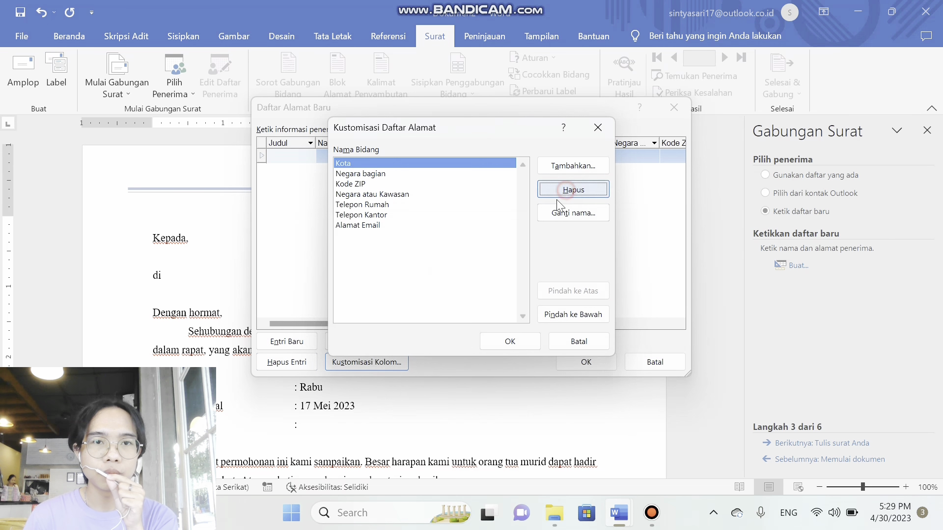
{"action": "left_click", "coordinate": [443, 297]}
{"action": "left_click", "coordinate": [571, 189]}
{"action": "left_click", "coordinate": [444, 296]}
{"action": "left_click", "coordinate": [571, 189]}
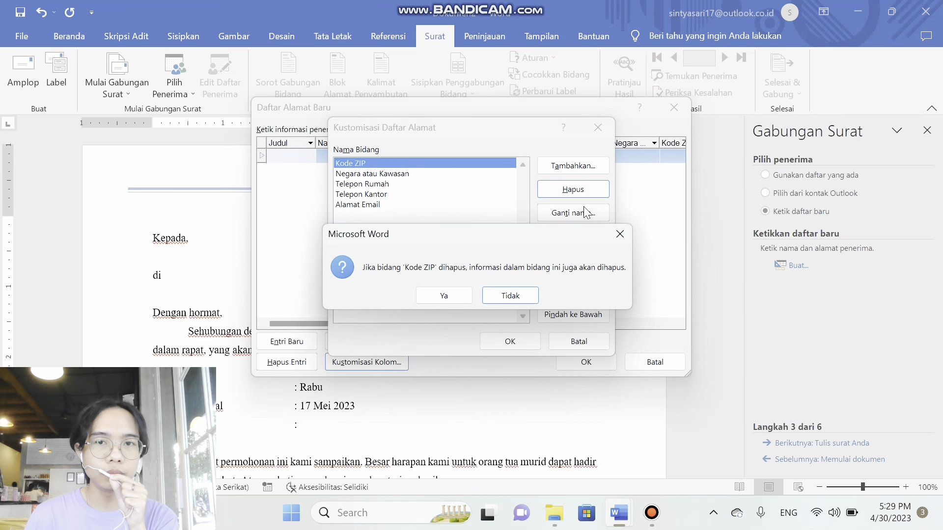
{"action": "left_click", "coordinate": [619, 234]}
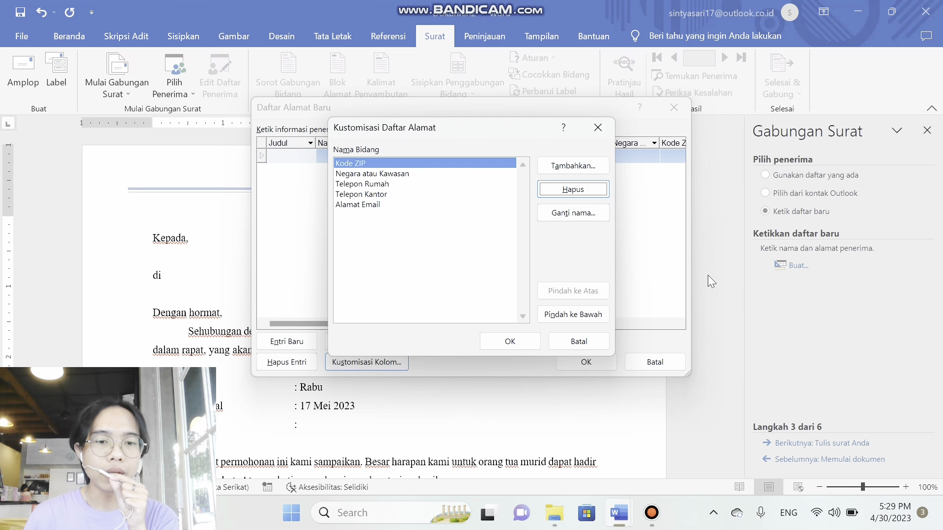
- Rename the Kode ZIP field of the address list as Gender
{"action": "left_click", "coordinate": [589, 219]}
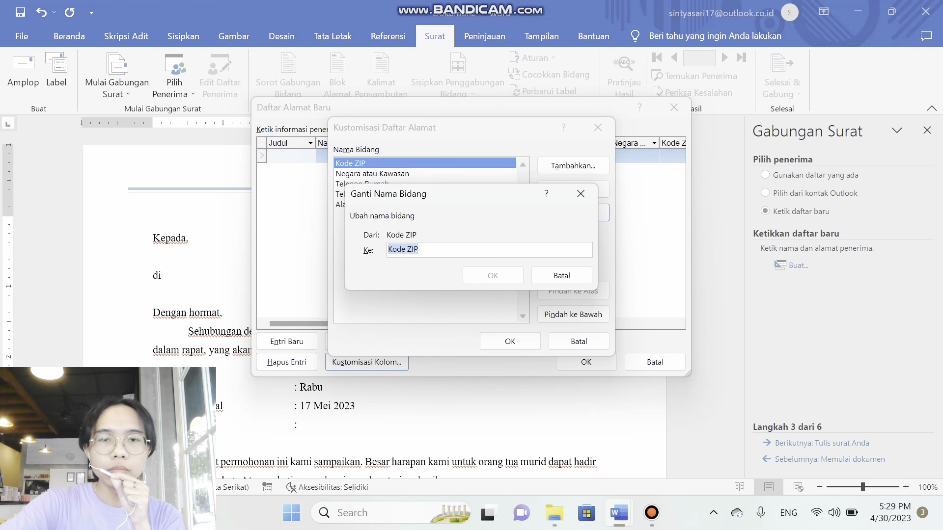
{"action": "key", "text": "BackSpace"}
{"action": "type", "text": "Gender"}
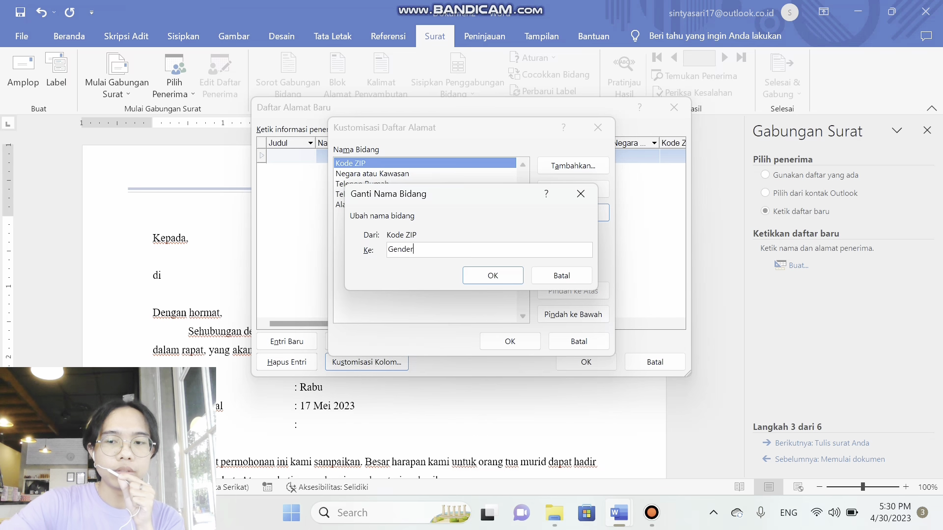
{"action": "left_click", "coordinate": [492, 272]}
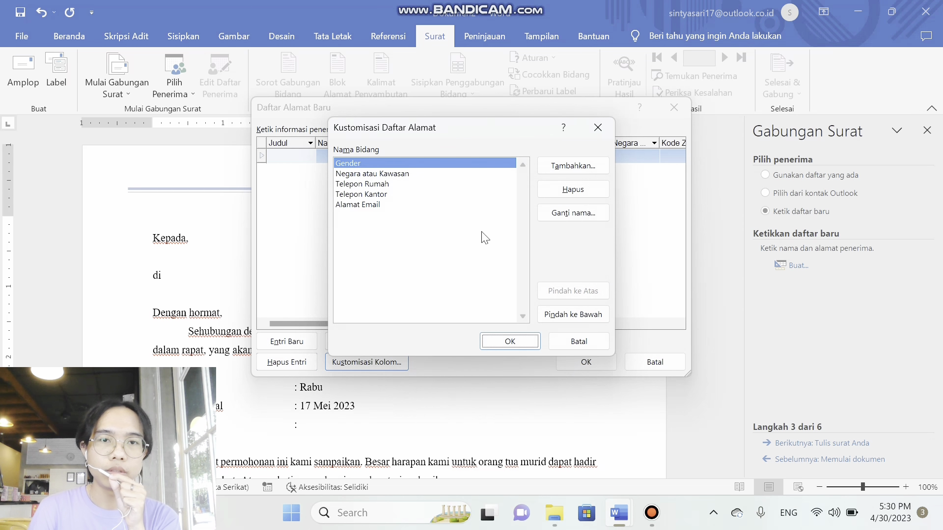
- Rename the Negara atau Kawasan field of the address list as Nama
{"action": "left_click", "coordinate": [373, 173]}
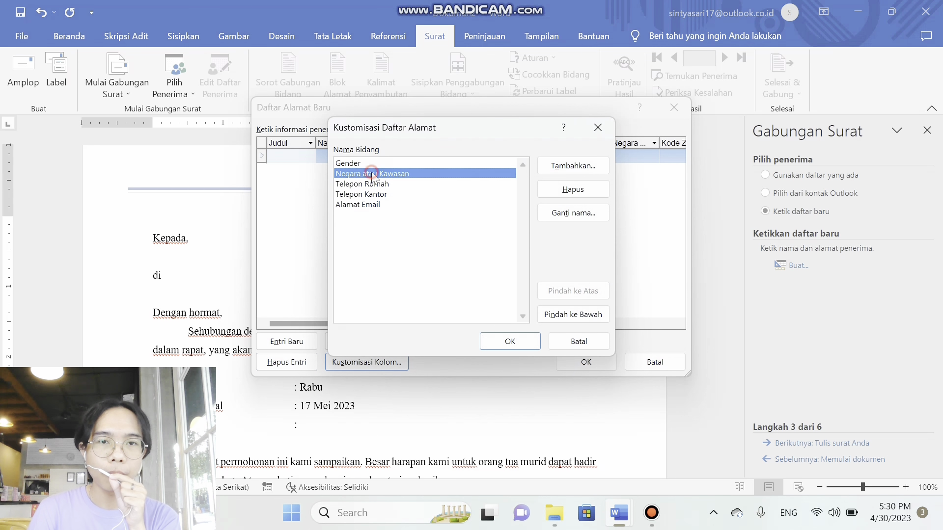
{"action": "left_click", "coordinate": [553, 212]}
{"action": "key", "text": "BackSpace"}
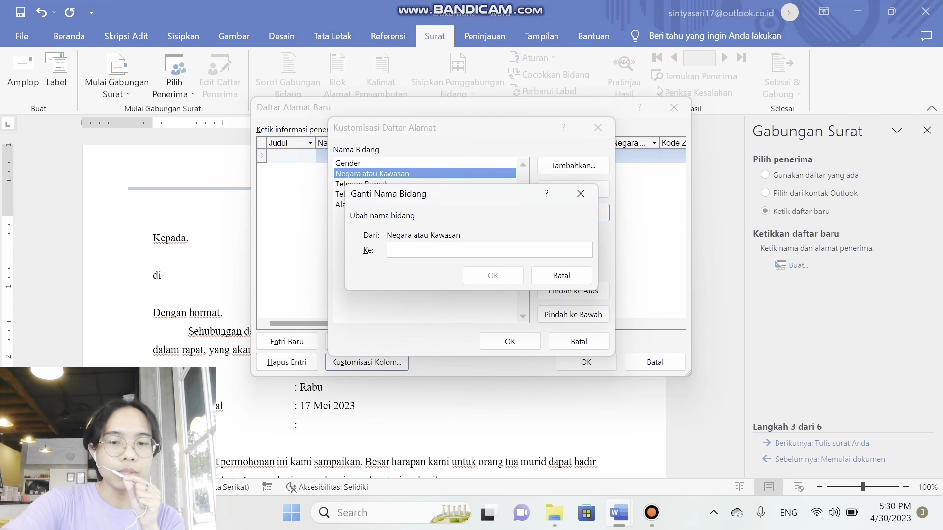
{"action": "type", "text": "Nama"}
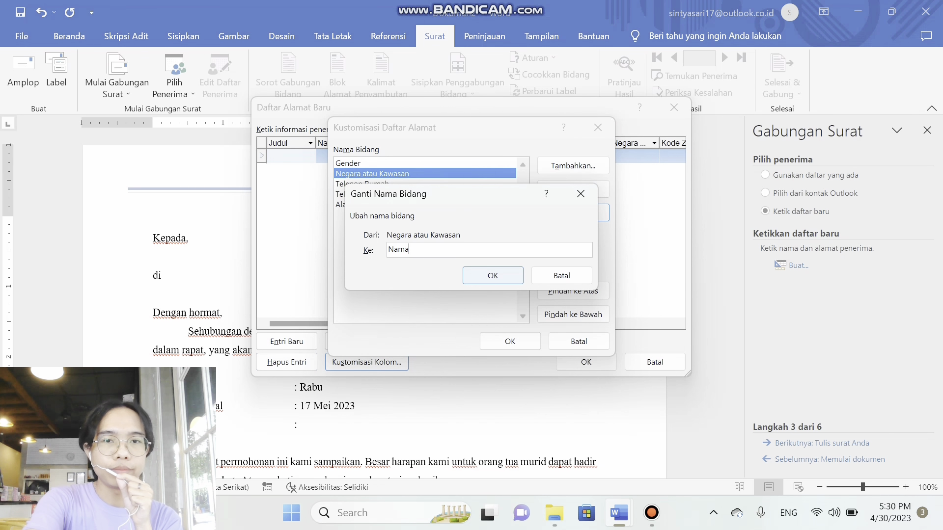
{"action": "left_click", "coordinate": [496, 275]}
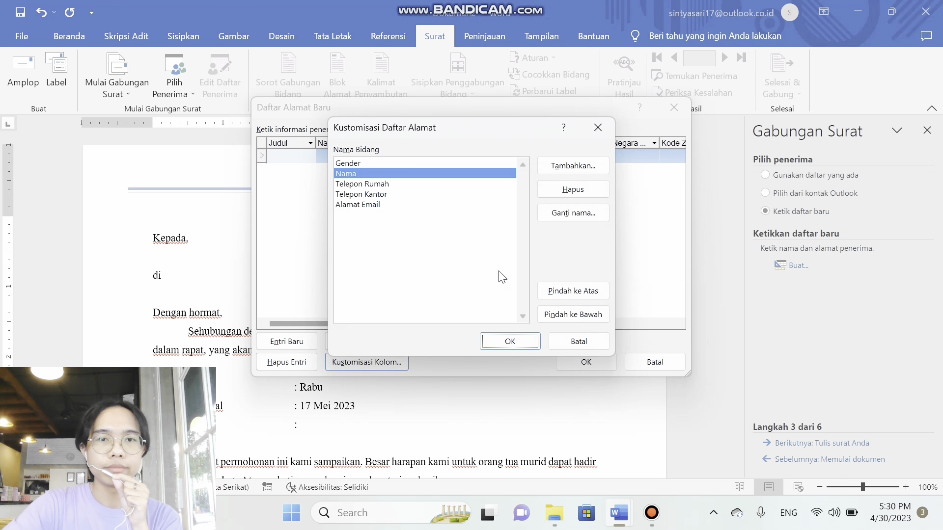
- Rename the Telepon Rumah field of the address list as Lokasi
{"action": "left_click", "coordinate": [388, 184]}
{"action": "left_click", "coordinate": [586, 213]}
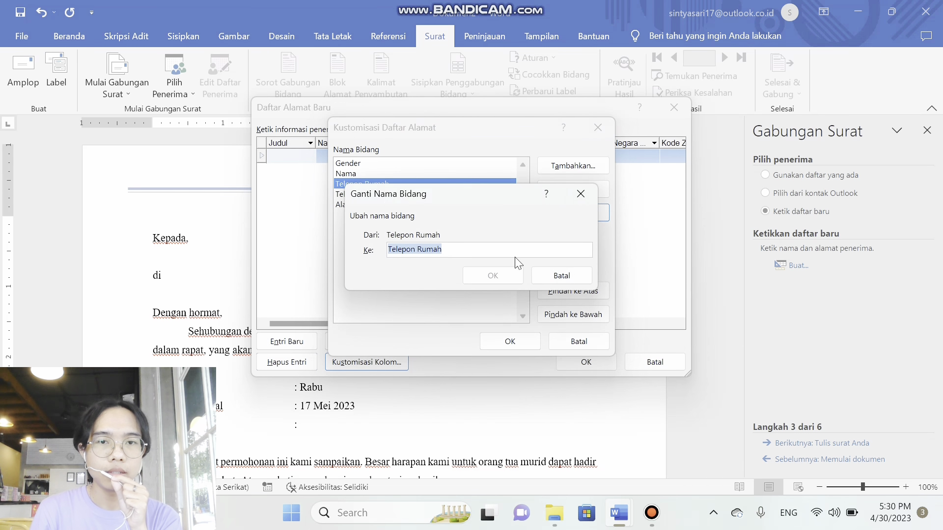
{"action": "key", "text": "BackSpace"}
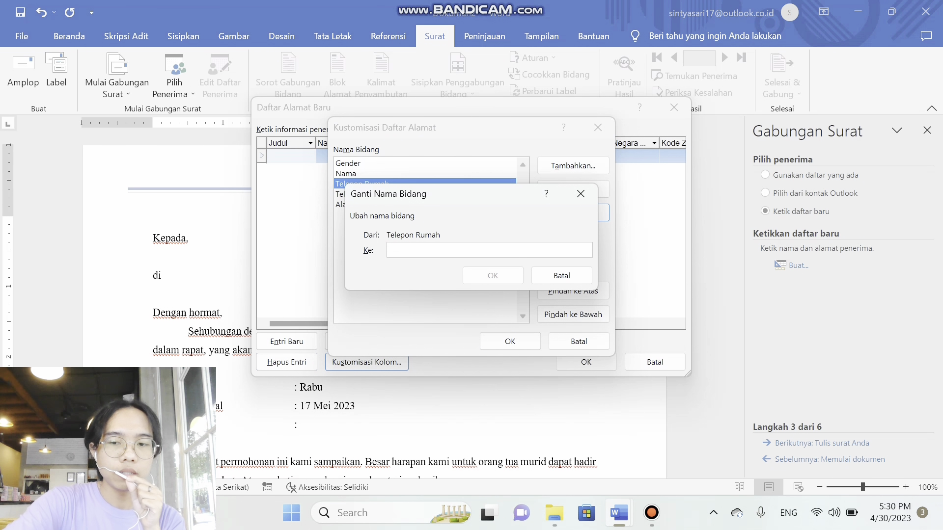
{"action": "type", "text": "Lokasi"}
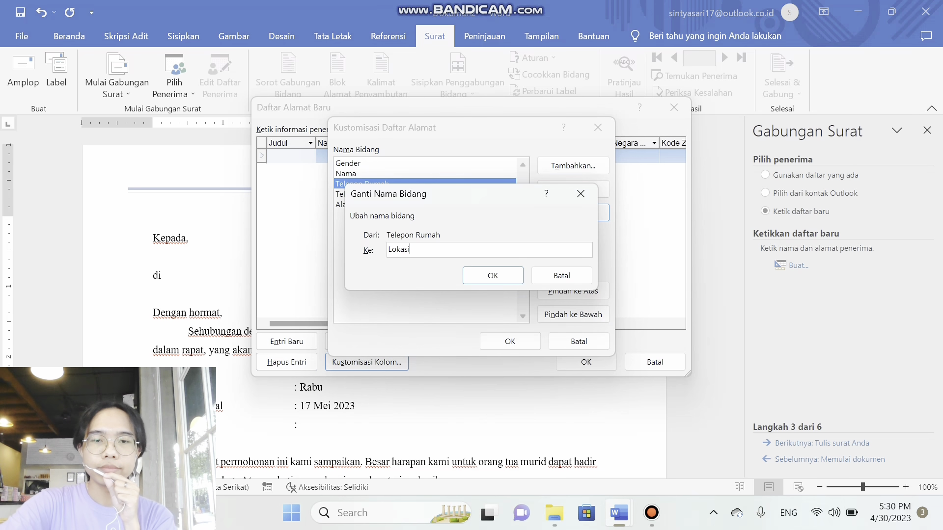
{"action": "key", "text": "Return"}
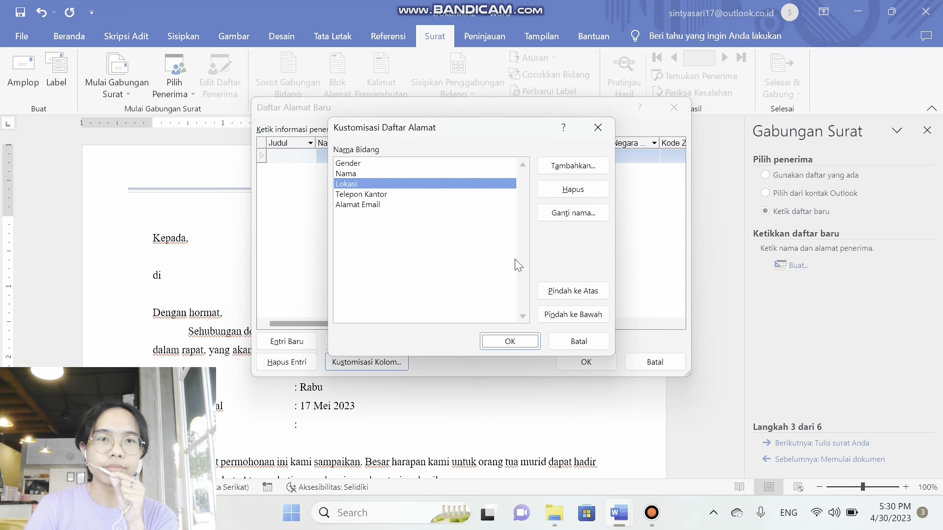
- Rename the Telepon Kantor field of the address list as Kategori
{"action": "left_click", "coordinate": [393, 195]}
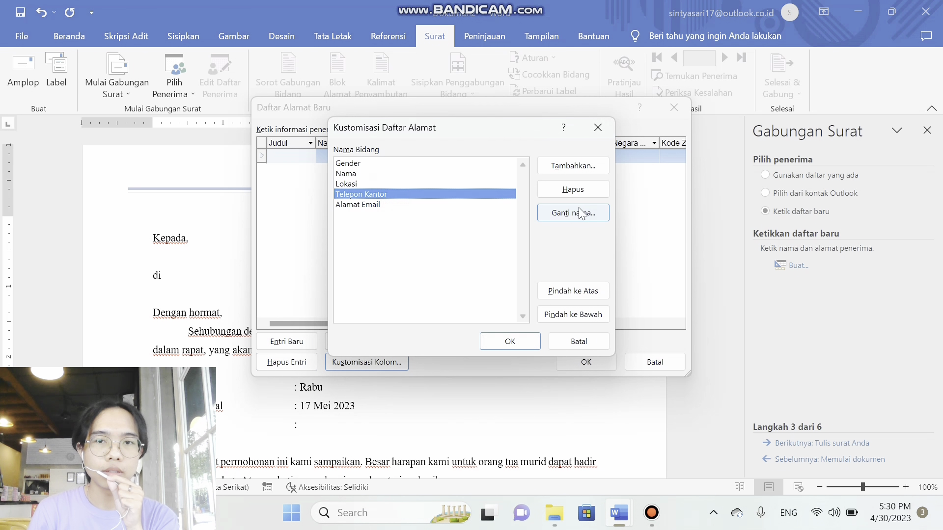
{"action": "left_click", "coordinate": [581, 211]}
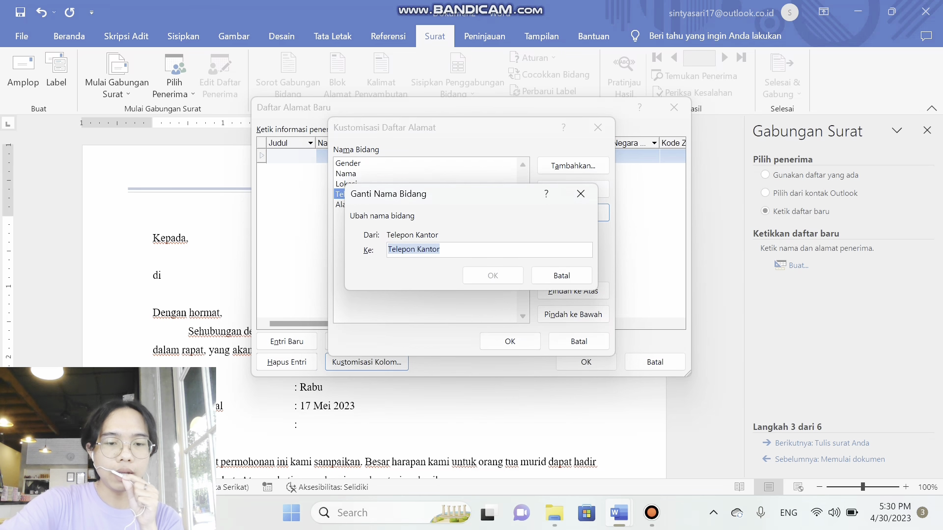
{"action": "key", "text": "BackSpace"}
{"action": "type", "text": "Ka"}
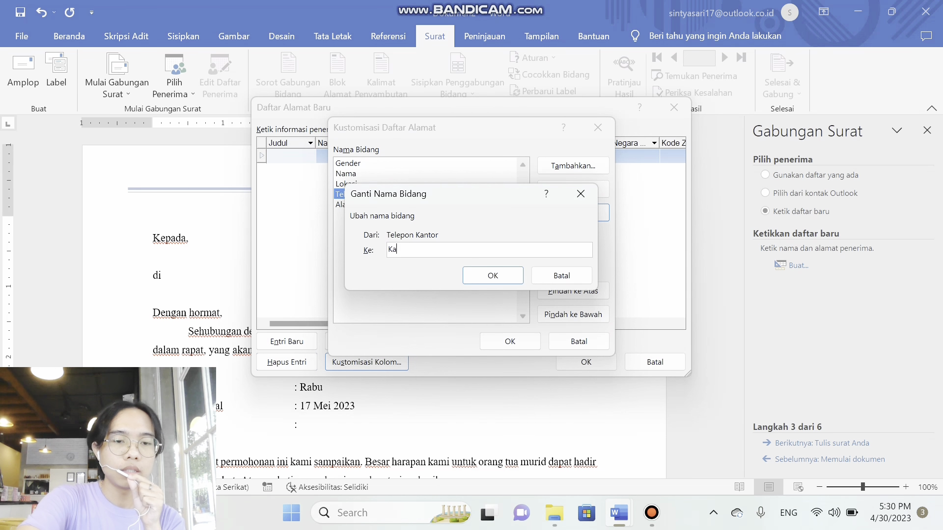
{"action": "type", "text": "tegori"}
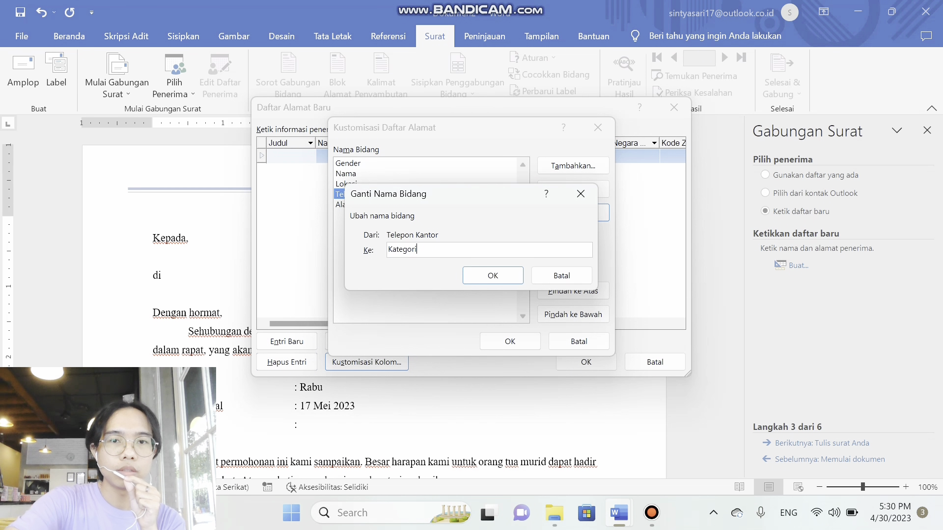
{"action": "left_click", "coordinate": [496, 275]}
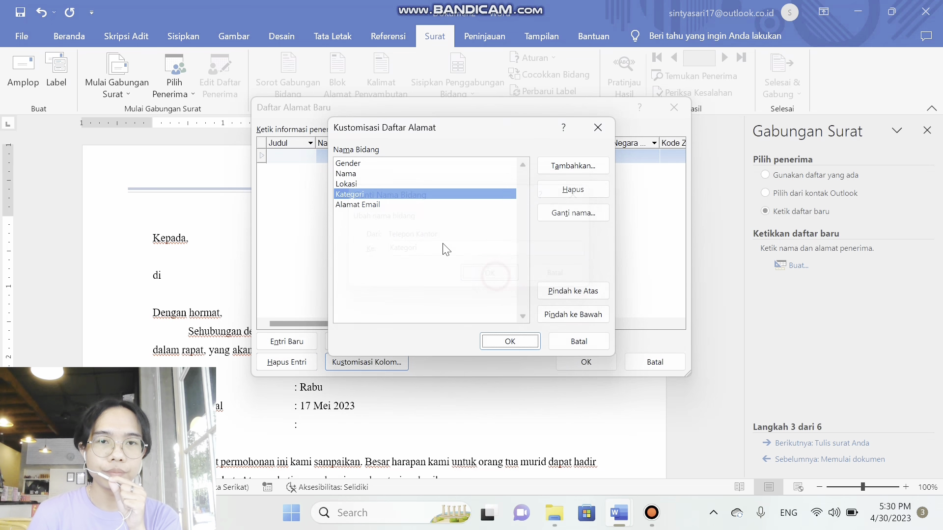
- Rename the Alamat Email field of the address list as Waktu and apply the customized columns
{"action": "left_click", "coordinate": [410, 205]}
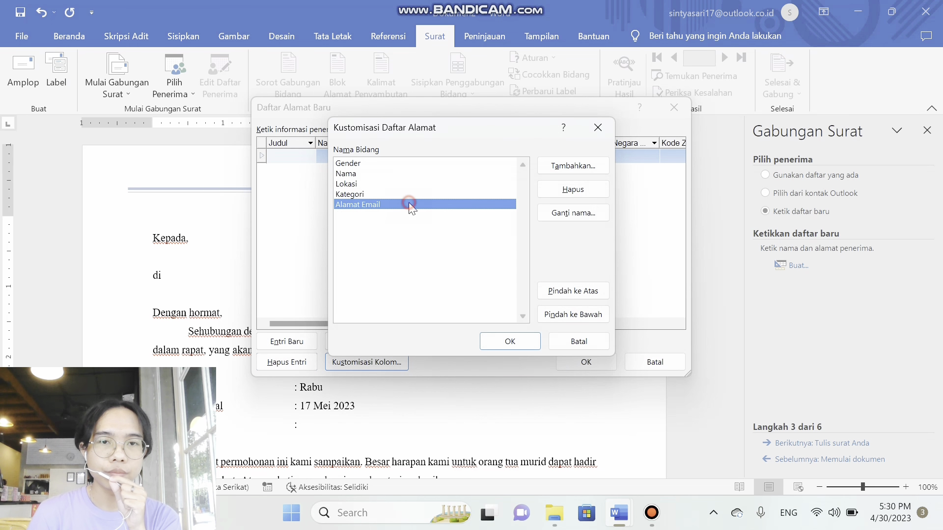
{"action": "left_click", "coordinate": [573, 214]}
{"action": "key", "text": "BackSpace"}
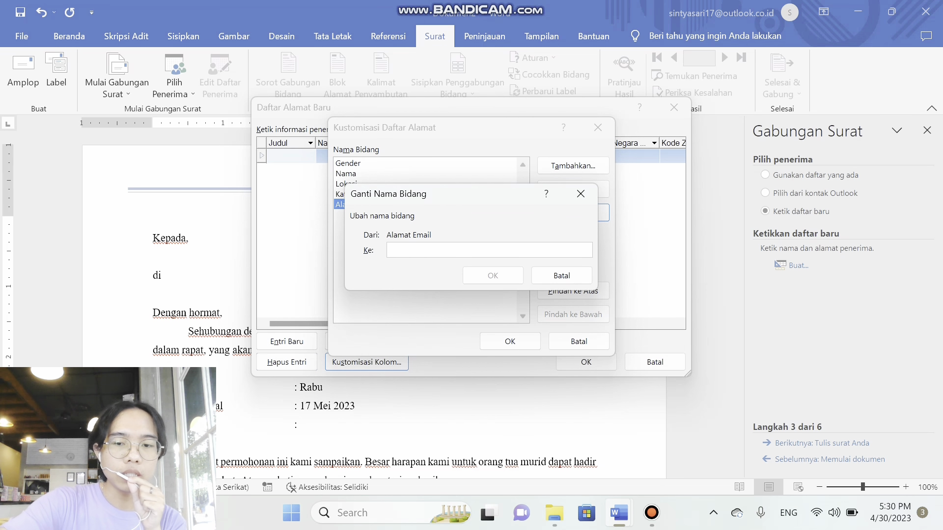
{"action": "type", "text": "Waktu"}
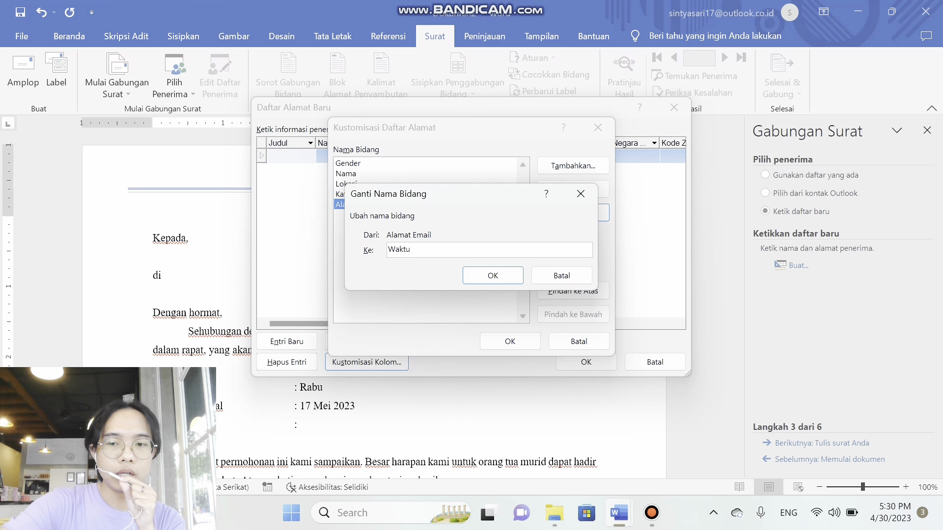
{"action": "key", "text": "Return"}
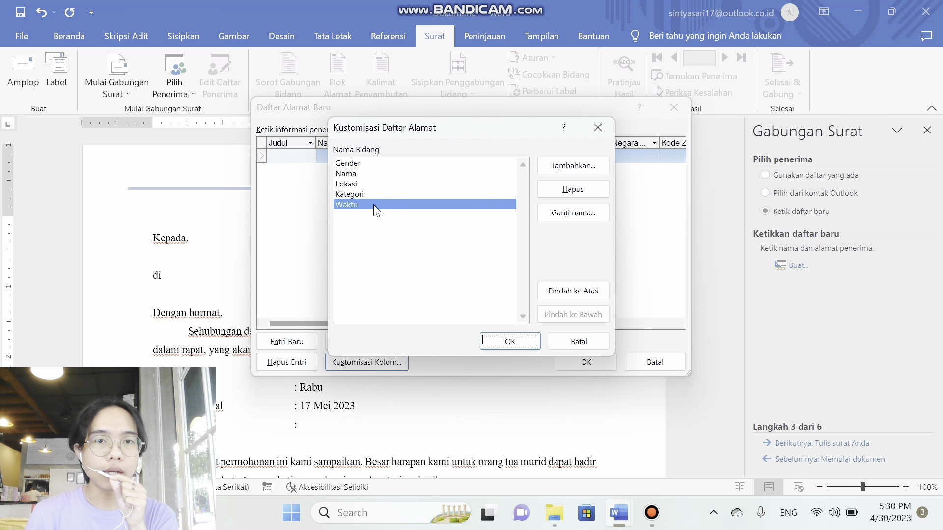
{"action": "left_click", "coordinate": [507, 340]}
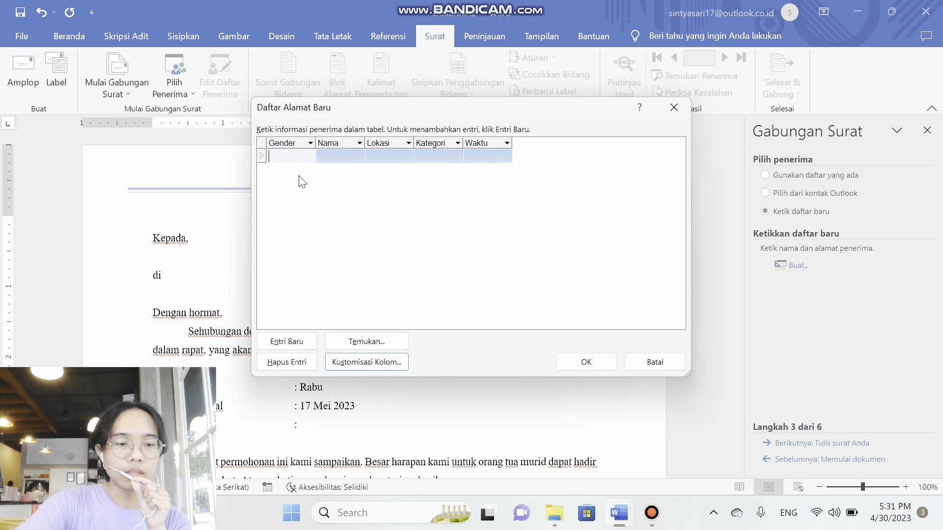
- Fill in the first entry of the address list with Gender Mr., the recipient's name and Lokasi Gianyar
{"action": "type", "text": "Mr"}
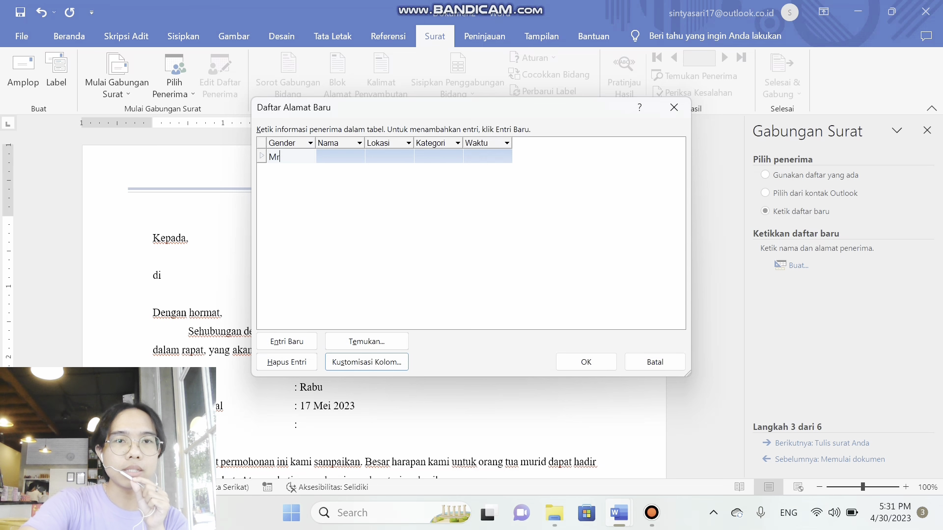
{"action": "type", "text": "."}
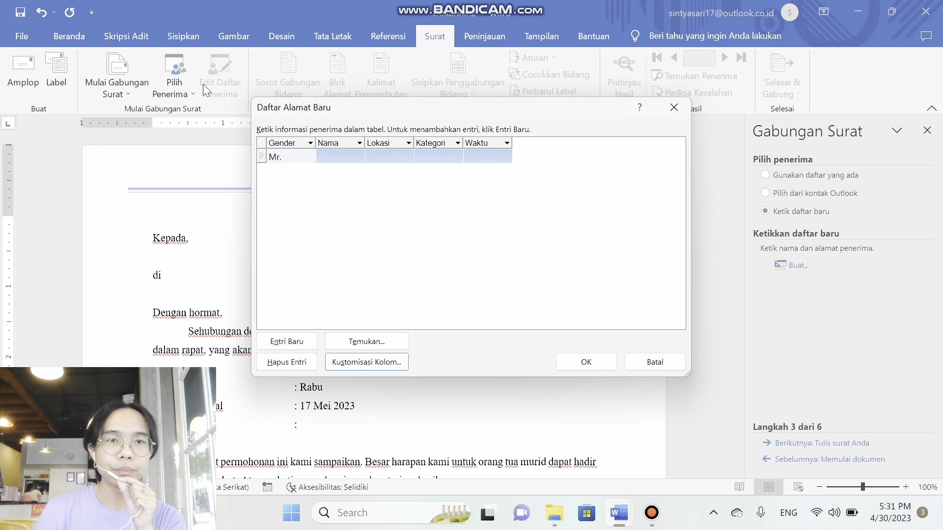
{"action": "left_click", "coordinate": [341, 157]}
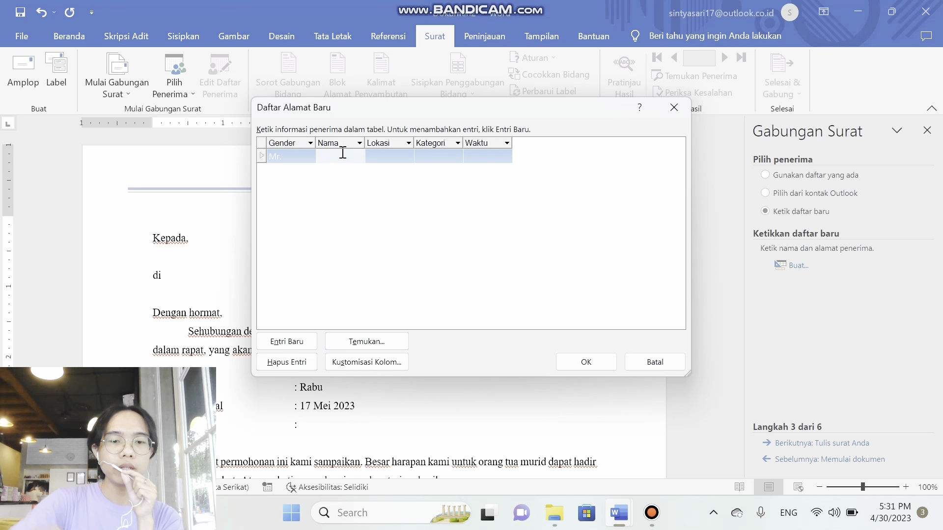
{"action": "type", "text": "Tomi"}
{"action": "left_click", "coordinate": [389, 153]}
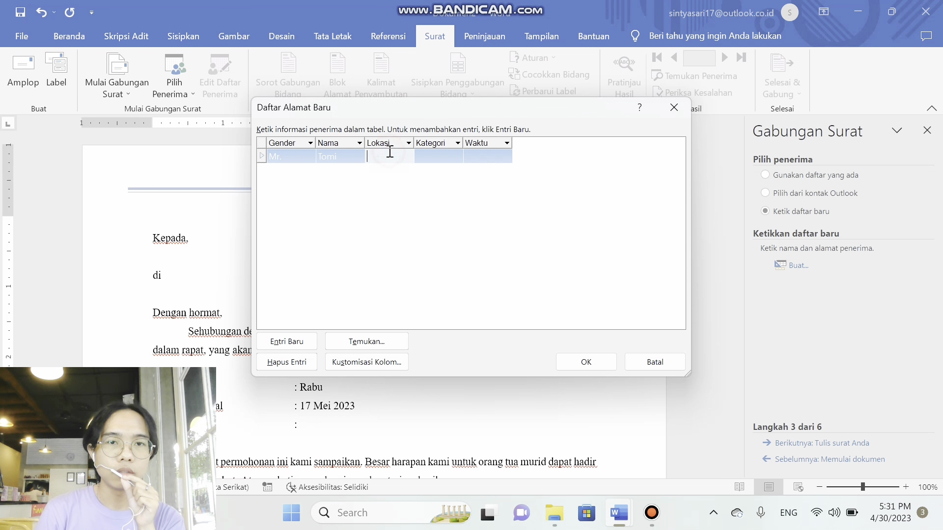
{"action": "type", "text": "G"}
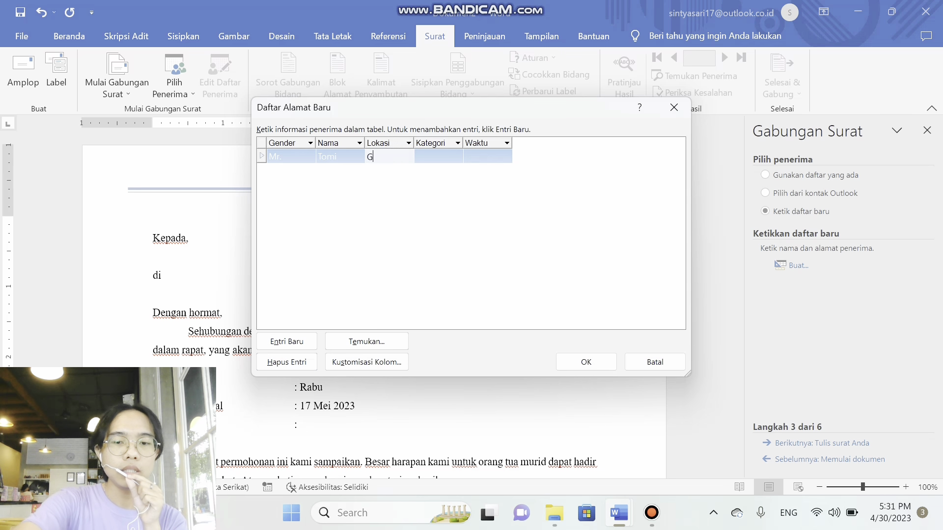
{"action": "type", "text": "ianyar"}
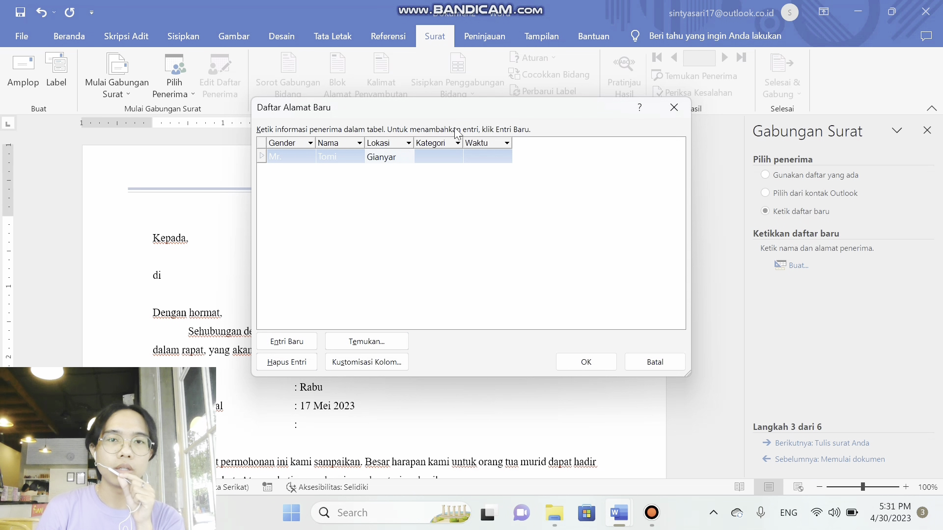
- Complete the first entry with Kategori Kelas 2 and Waktu 10:00-12:00
{"action": "left_click", "coordinate": [440, 156]}
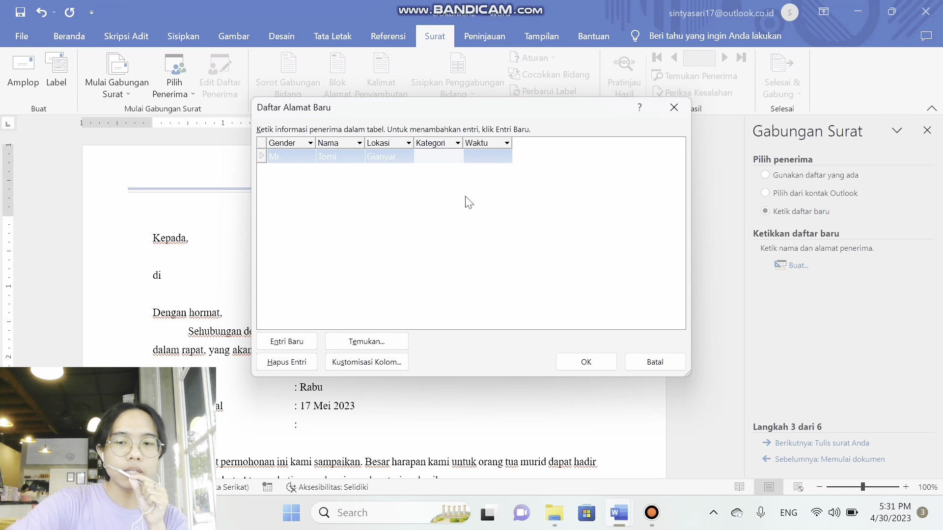
{"action": "type", "text": "Kela"}
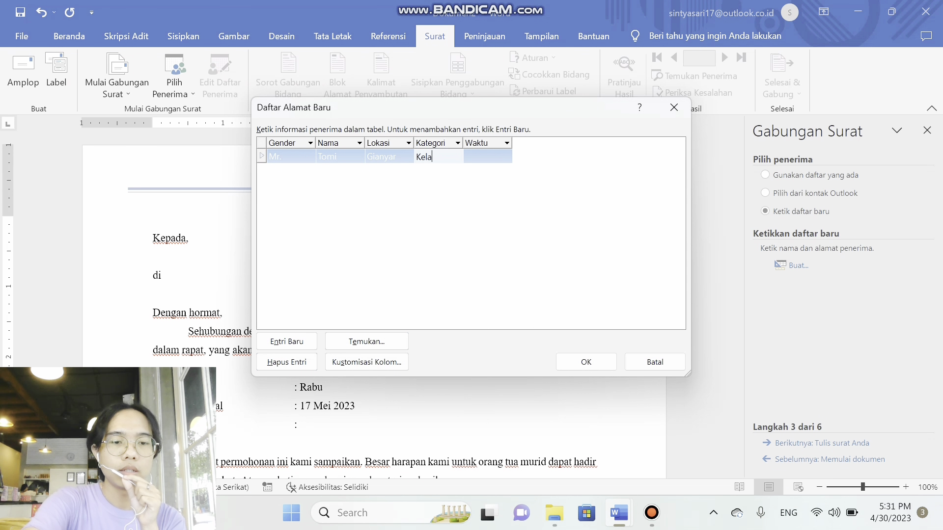
{"action": "type", "text": "s 2"}
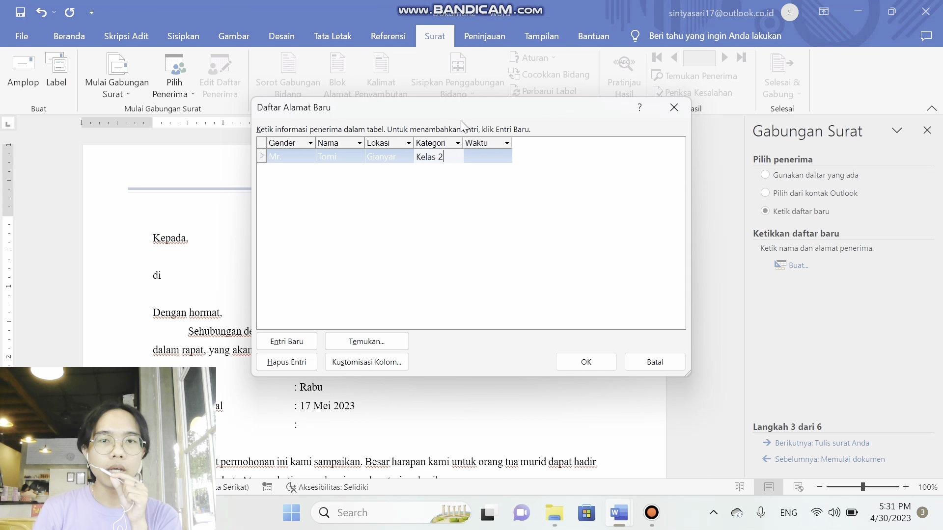
{"action": "left_click", "coordinate": [485, 157]}
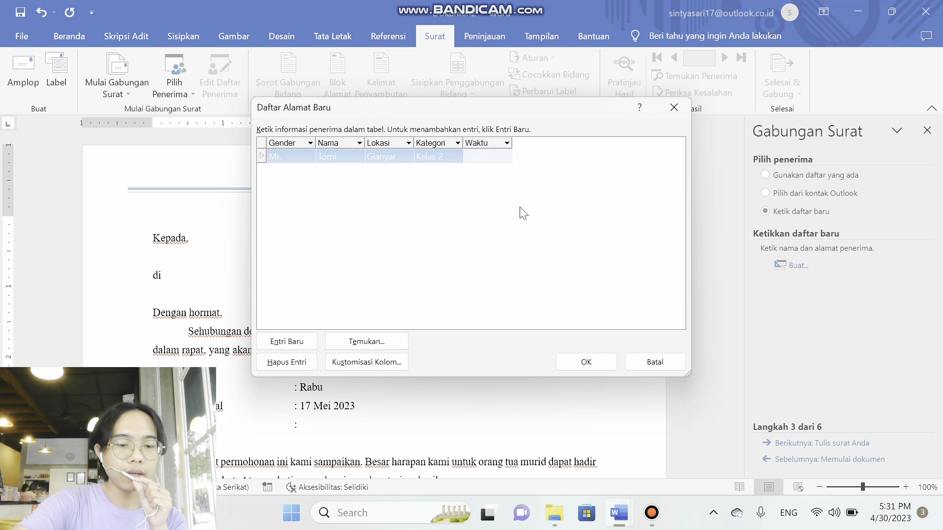
{"action": "type", "text": "10"}
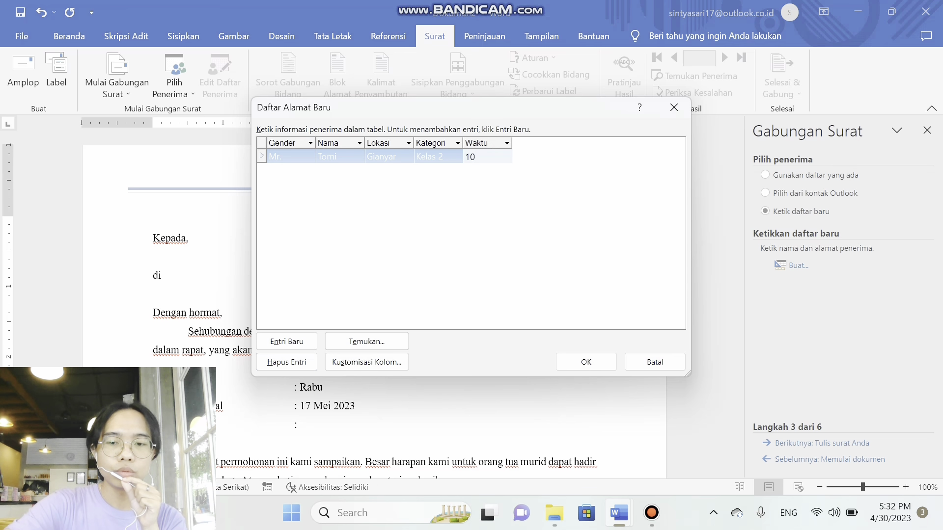
{"action": "type", "text": ":00"}
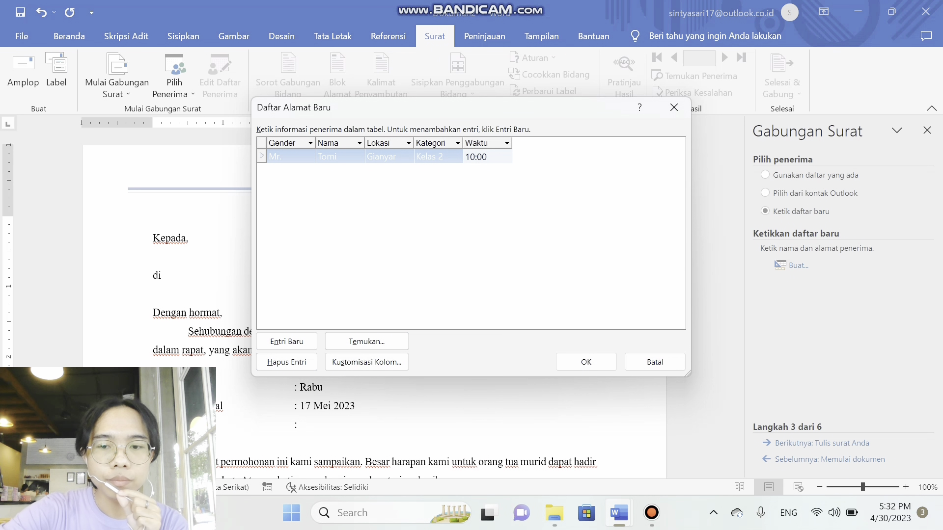
{"action": "type", "text": "-"}
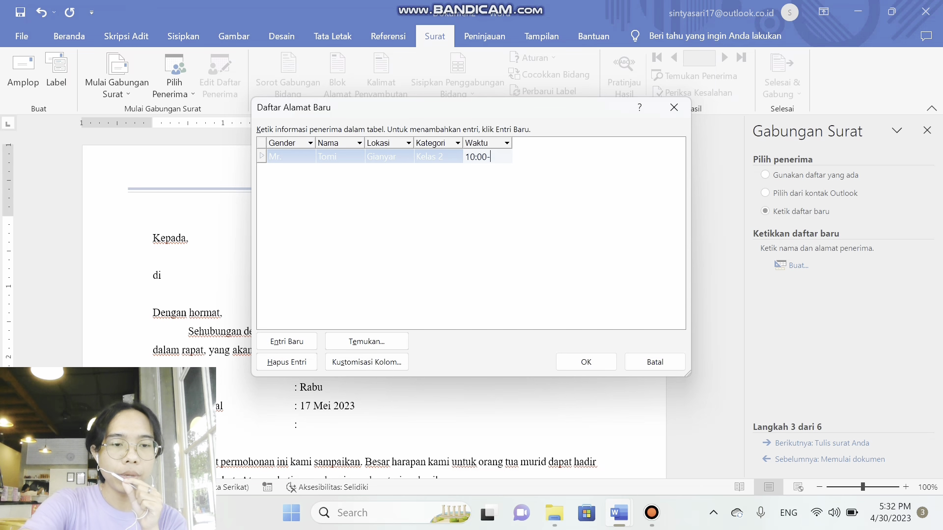
{"action": "type", "text": "12:00"}
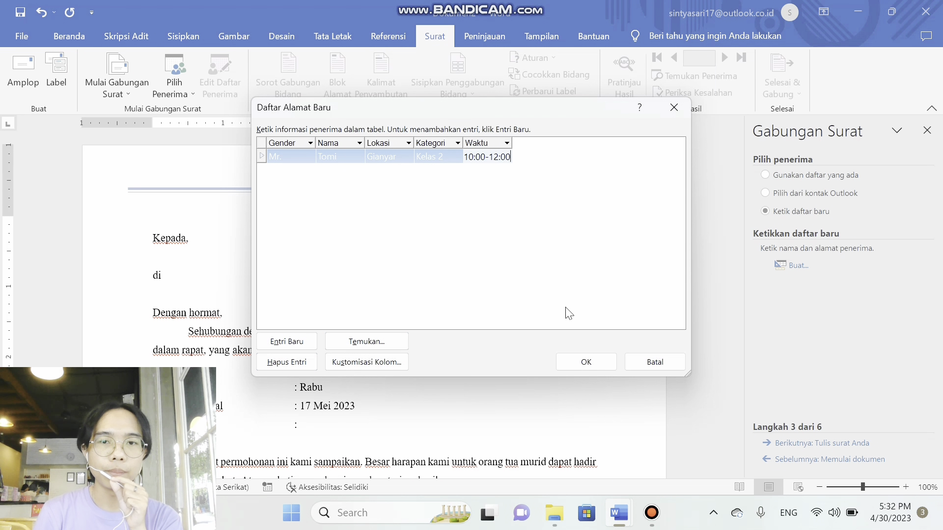
{"action": "left_click", "coordinate": [442, 288]}
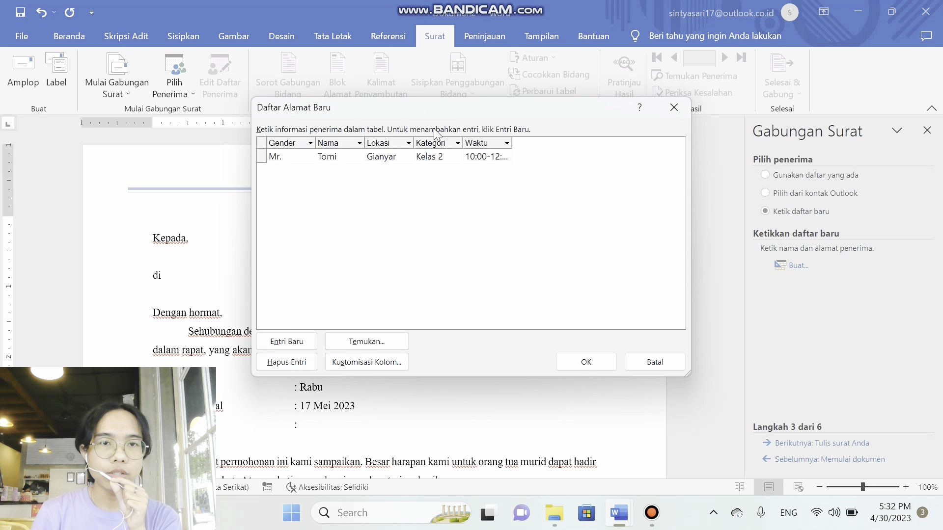
- Add a second entry to the address list with Gender Mrs, the recipient's name and Lokasi Canggu
{"action": "left_click", "coordinate": [290, 346]}
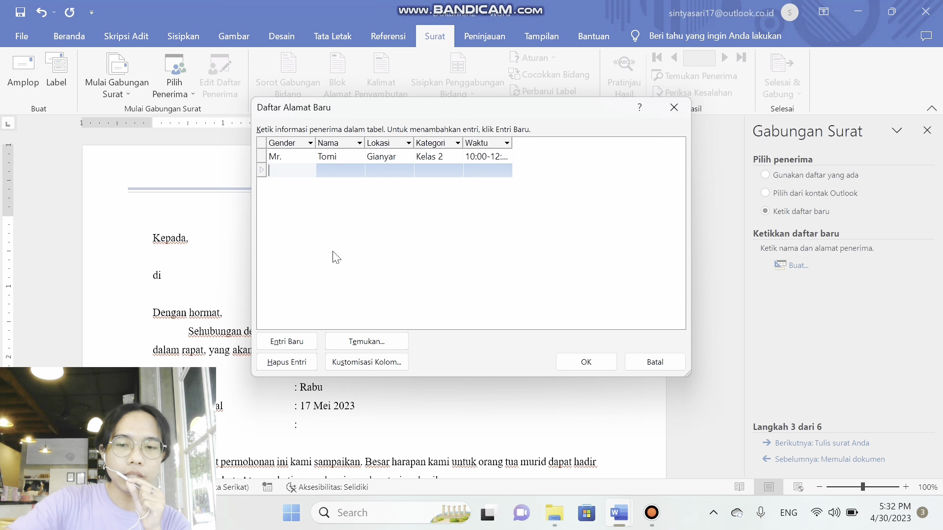
{"action": "type", "text": "Mrs"}
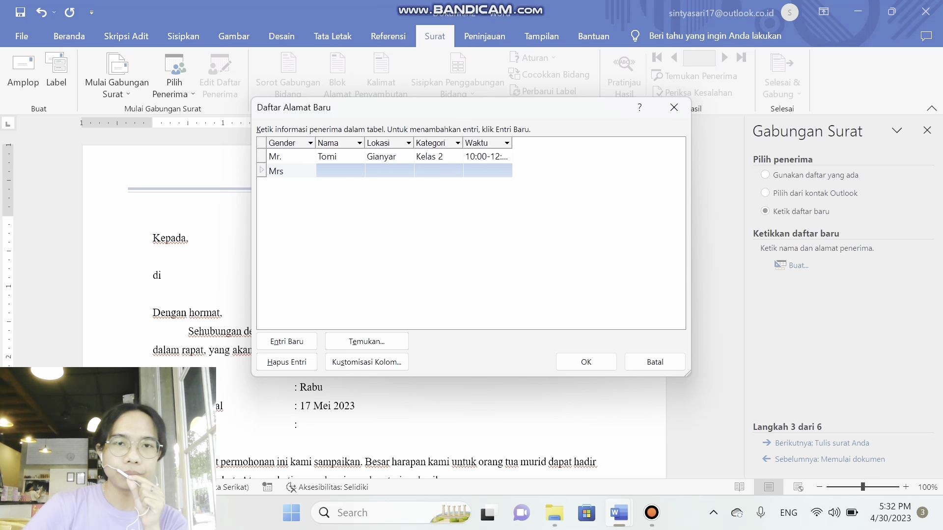
{"action": "left_click", "coordinate": [339, 174]}
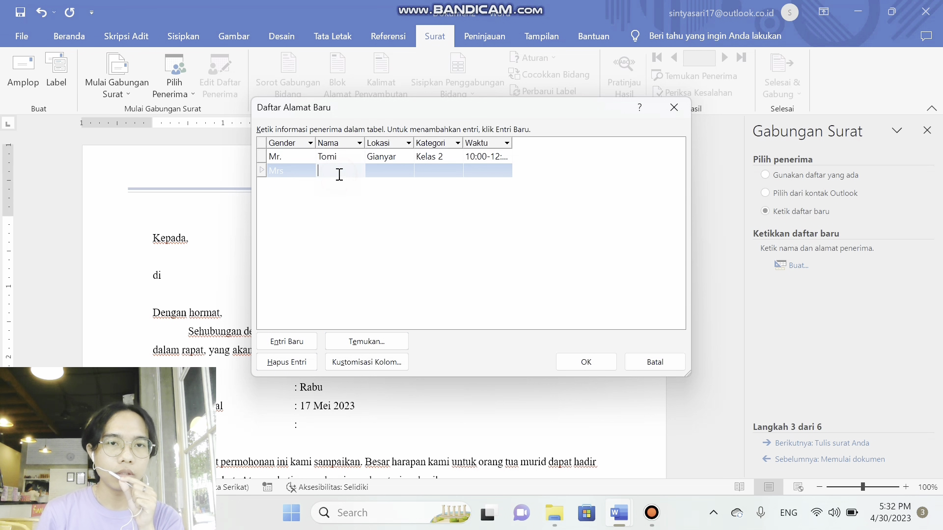
{"action": "type", "text": "Sintya"}
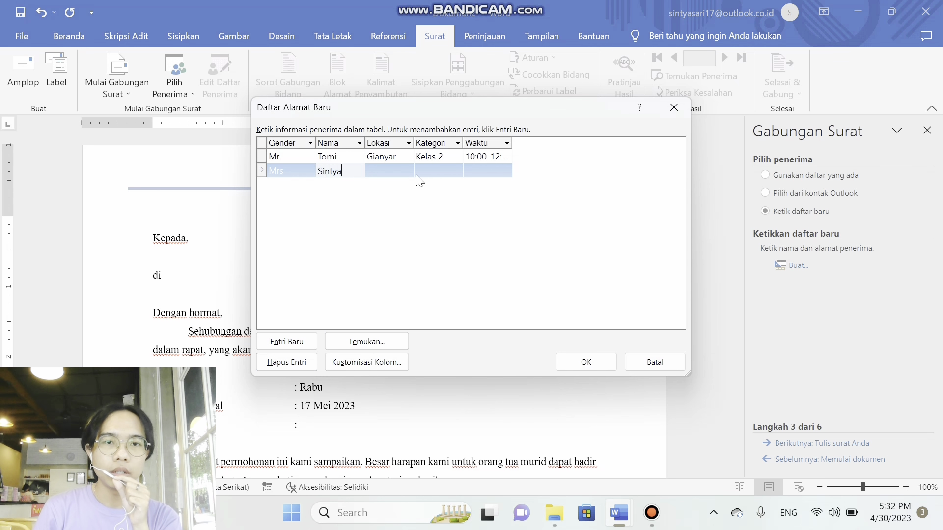
{"action": "left_click", "coordinate": [405, 170]}
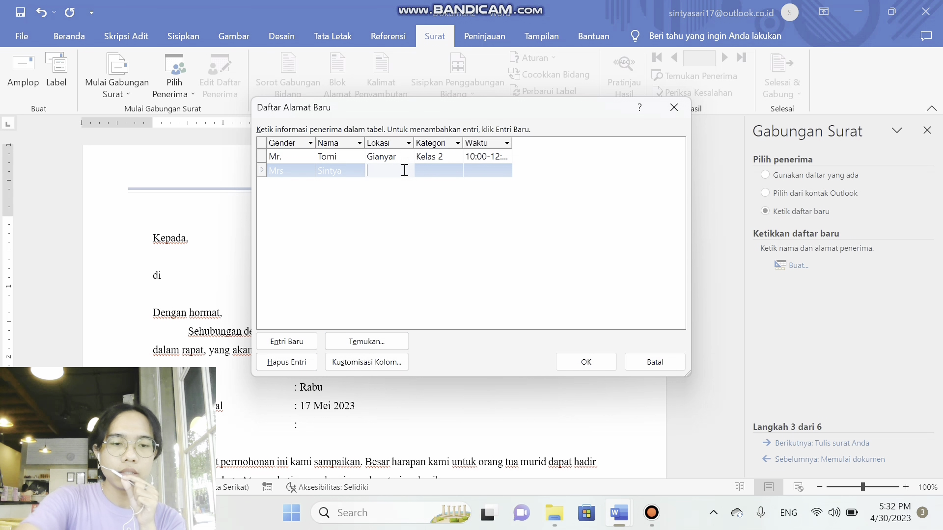
{"action": "type", "text": "Canggu"}
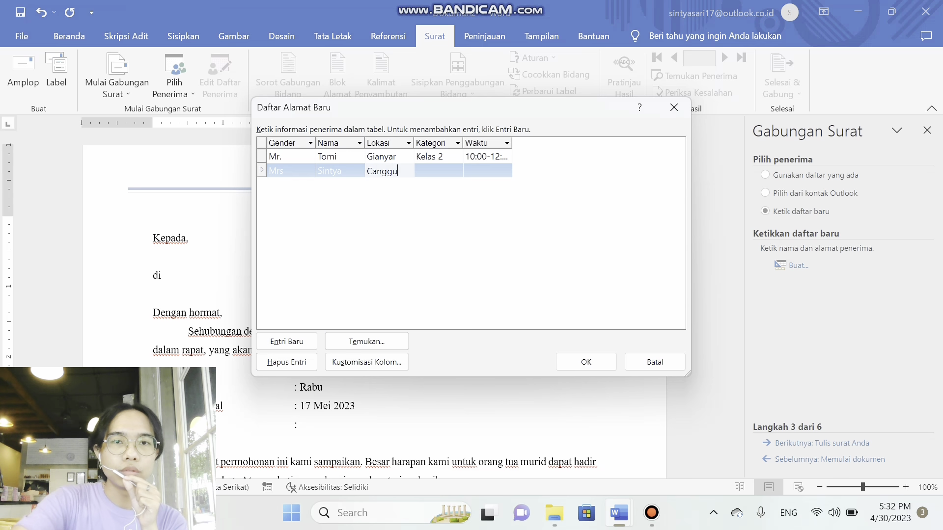
- Complete the second entry with Kategori Kelas 1 and Waktu 08:00-10:00
{"action": "left_click", "coordinate": [443, 173]}
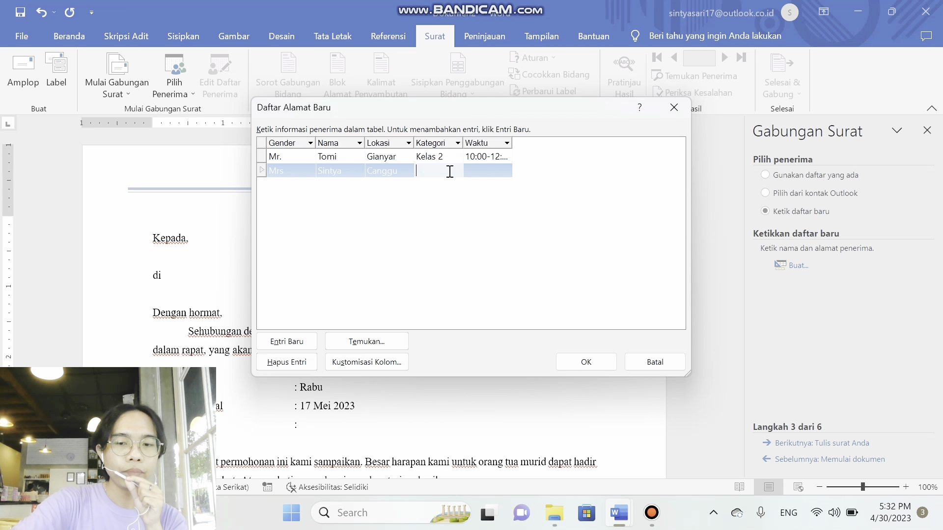
{"action": "type", "text": "Kel"}
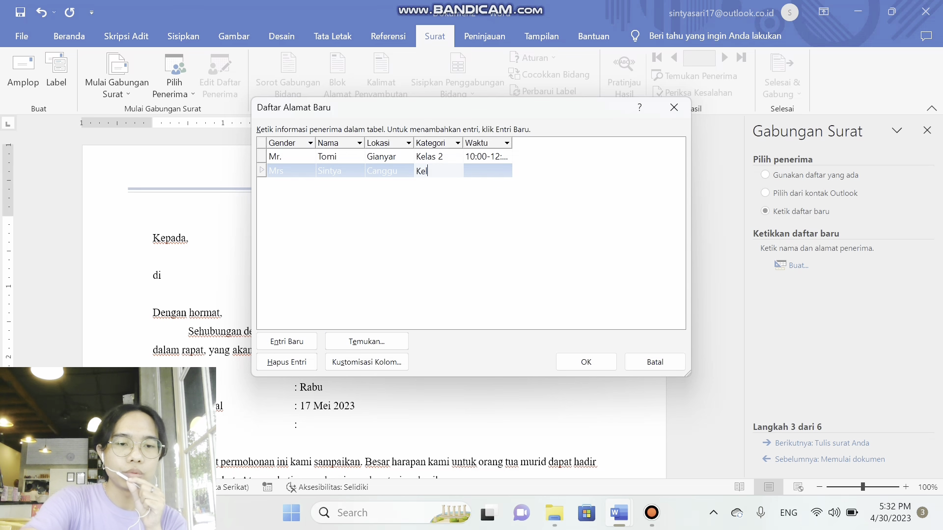
{"action": "type", "text": "as 1"}
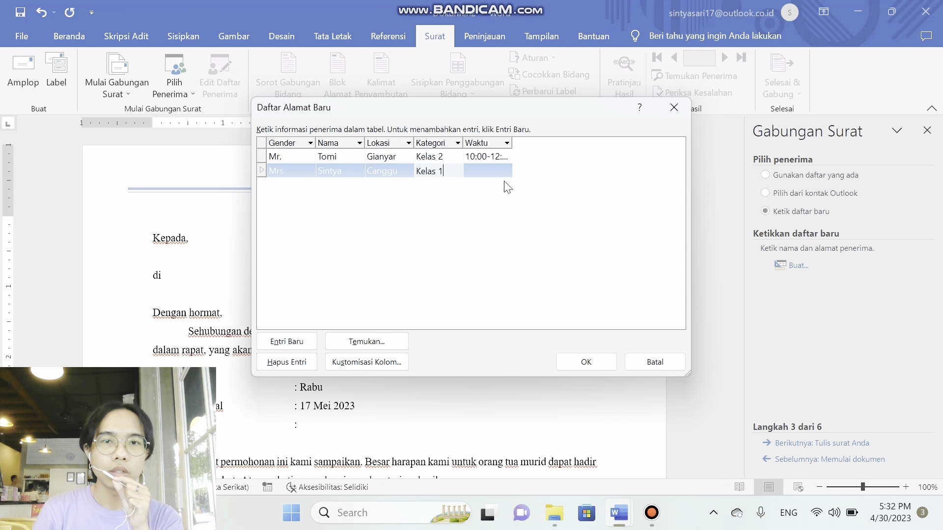
{"action": "left_click", "coordinate": [493, 172]}
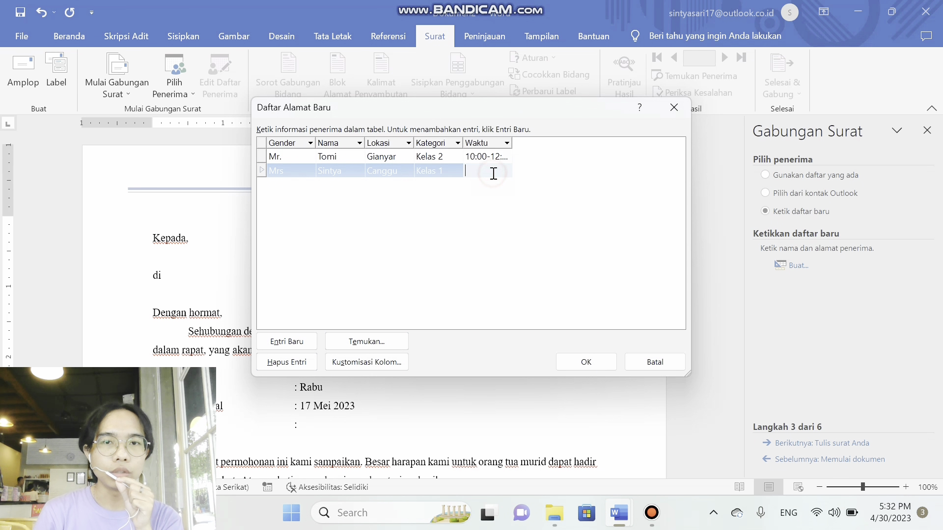
{"action": "type", "text": "08:00"}
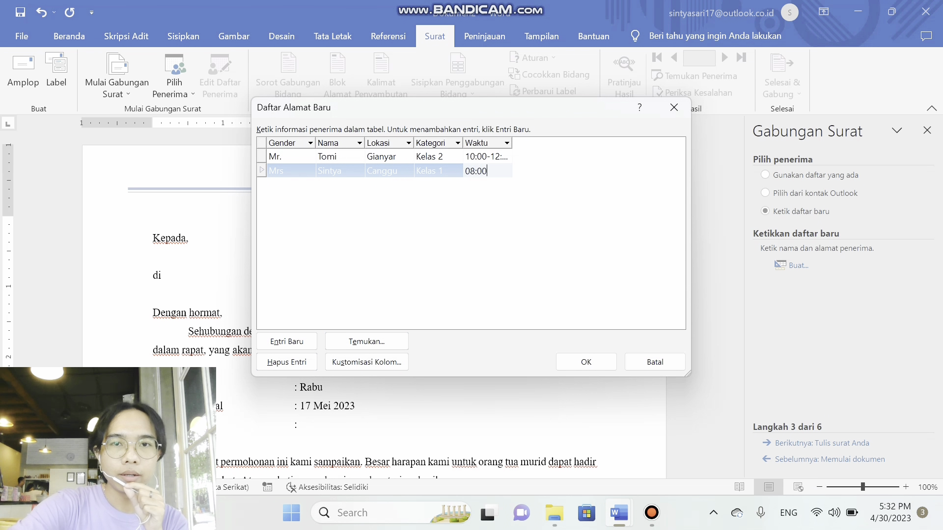
{"action": "type", "text": "-"}
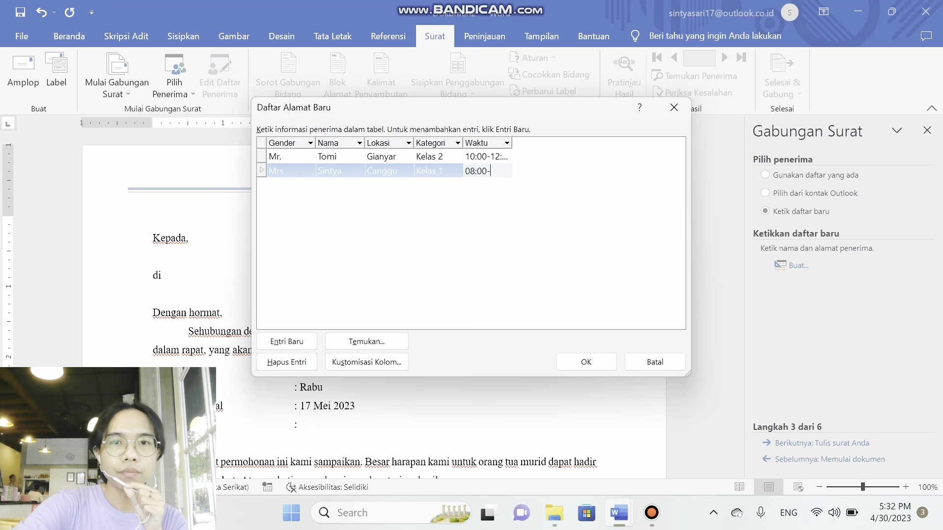
{"action": "type", "text": "1"}
{"action": "type", "text": "0"}
{"action": "type", "text": ":00"}
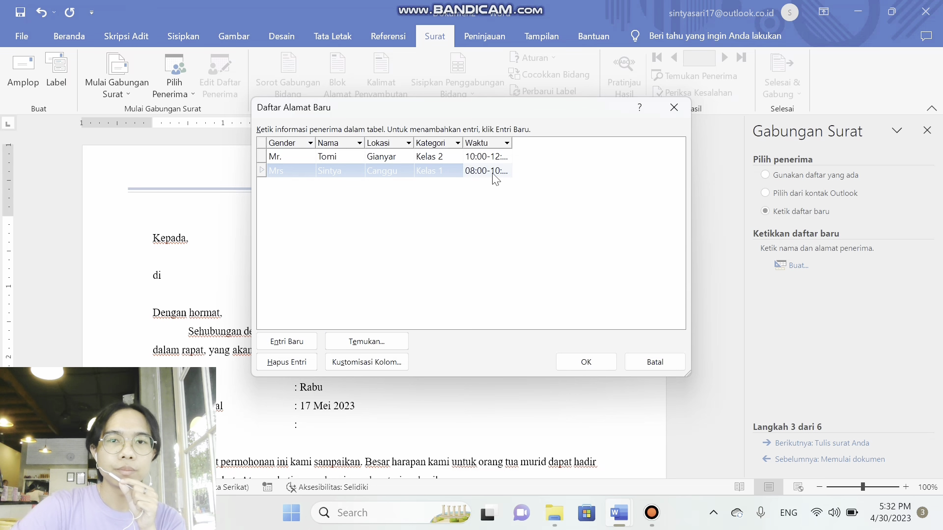
{"action": "left_click", "coordinate": [425, 196]}
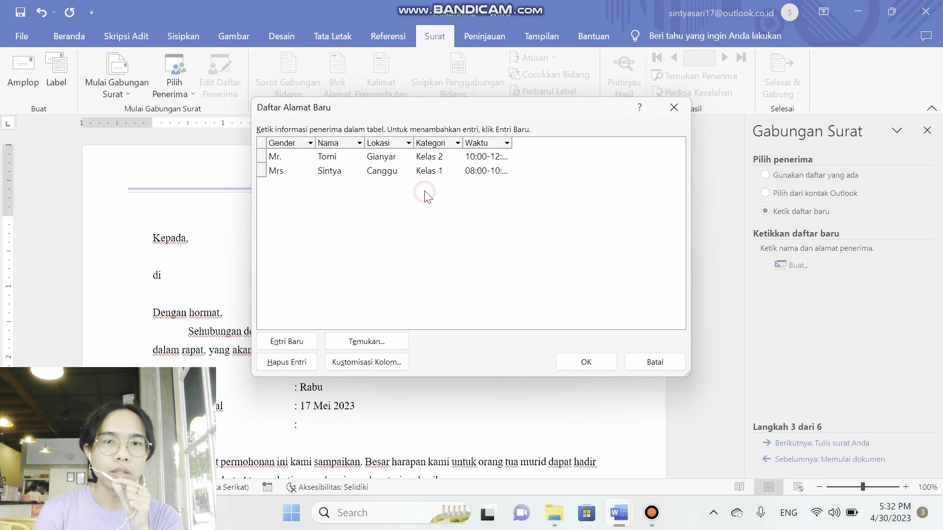
- Add a third entry to the address list with Gender Mr. and the recipient's name
{"action": "left_click", "coordinate": [292, 342]}
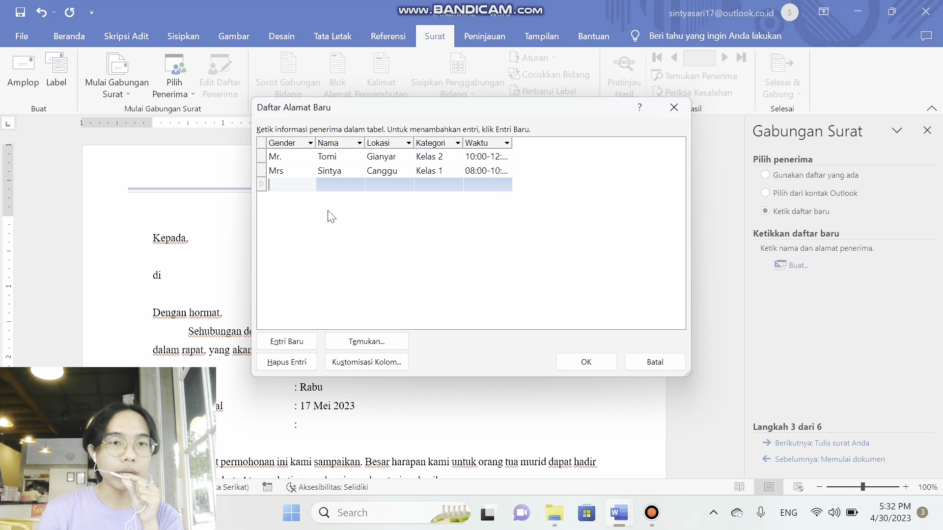
{"action": "left_click", "coordinate": [297, 184]}
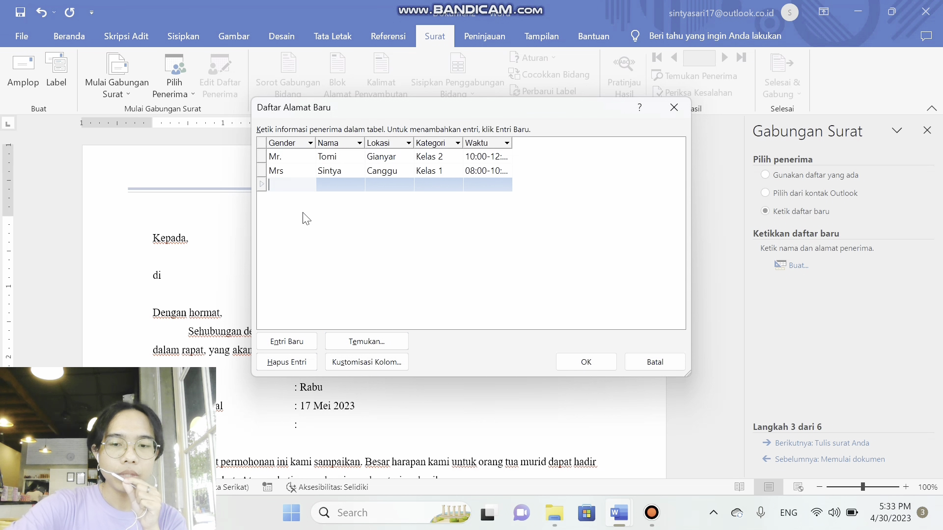
{"action": "type", "text": "Mr"}
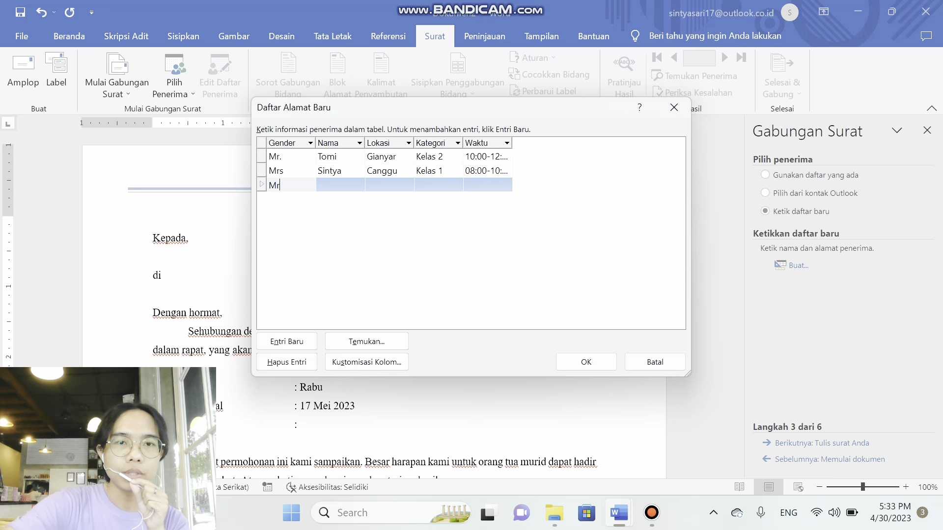
{"action": "type", "text": "."}
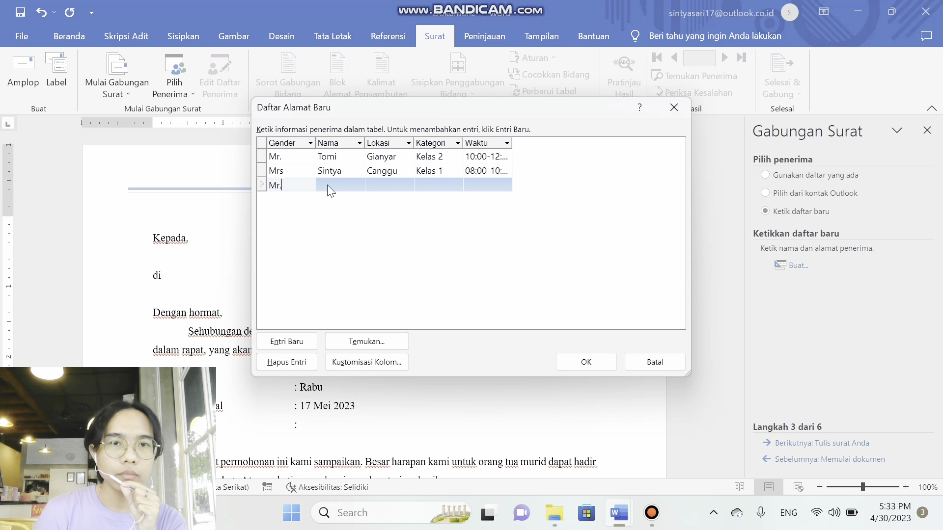
{"action": "left_click", "coordinate": [320, 184]}
{"action": "type", "text": "/kevin"}
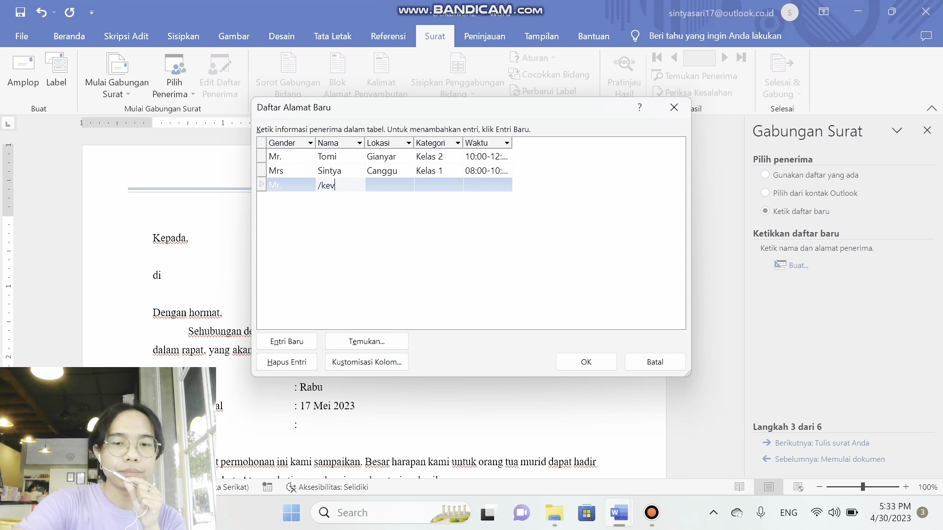
{"action": "key", "text": "BackSpace"}
{"action": "key", "text": "BackSpace"}
{"action": "key", "text": "BackSpace"}
{"action": "key", "text": "BackSpace"}
{"action": "key", "text": "BackSpace"}
{"action": "key", "text": "BackSpace"}
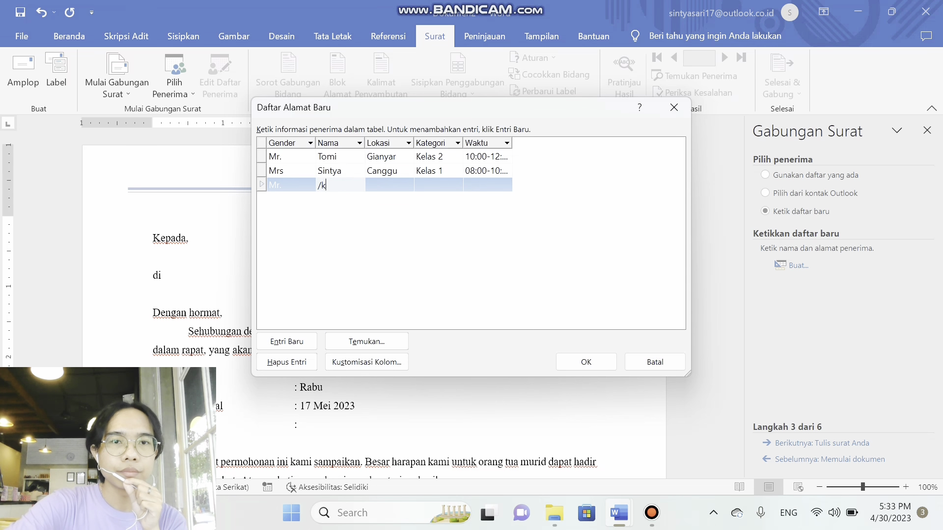
{"action": "type", "text": "Kev"}
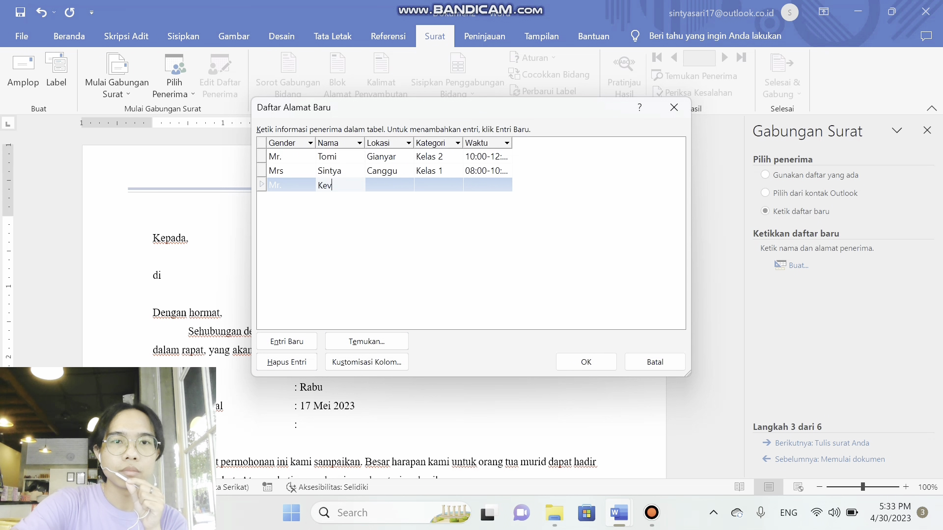
{"action": "type", "text": "in"}
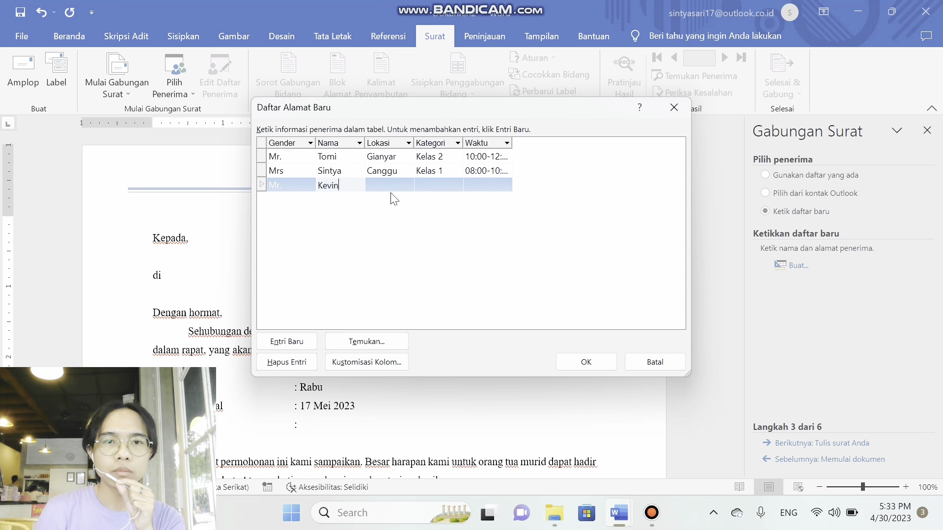
- Complete the third entry with Lokasi Jimbaran, Kategori Kelas 3 and Waktu 13:00-15:00
{"action": "left_click", "coordinate": [402, 185]}
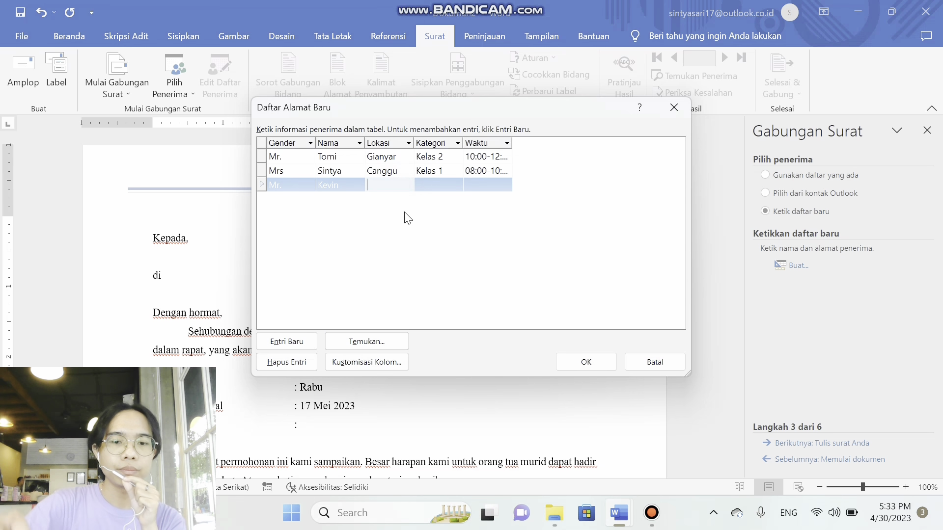
{"action": "type", "text": "Jim"}
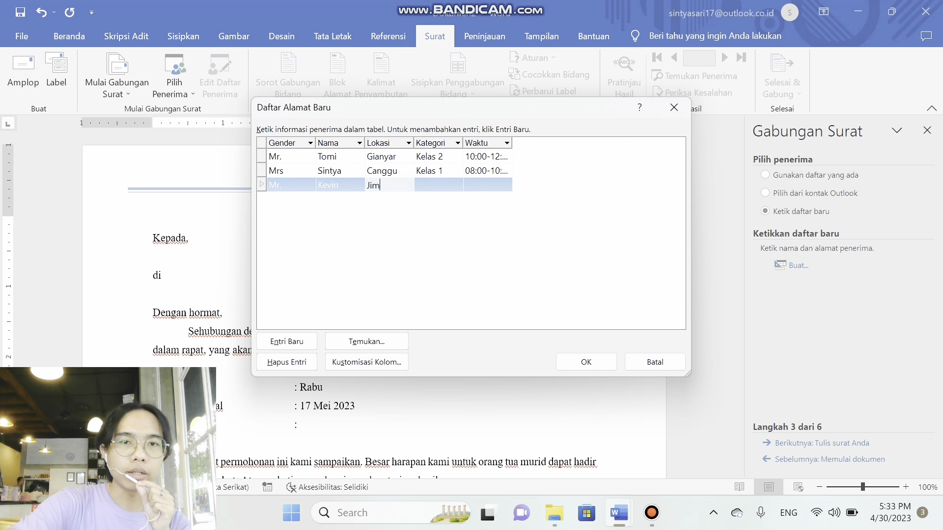
{"action": "type", "text": "bar"}
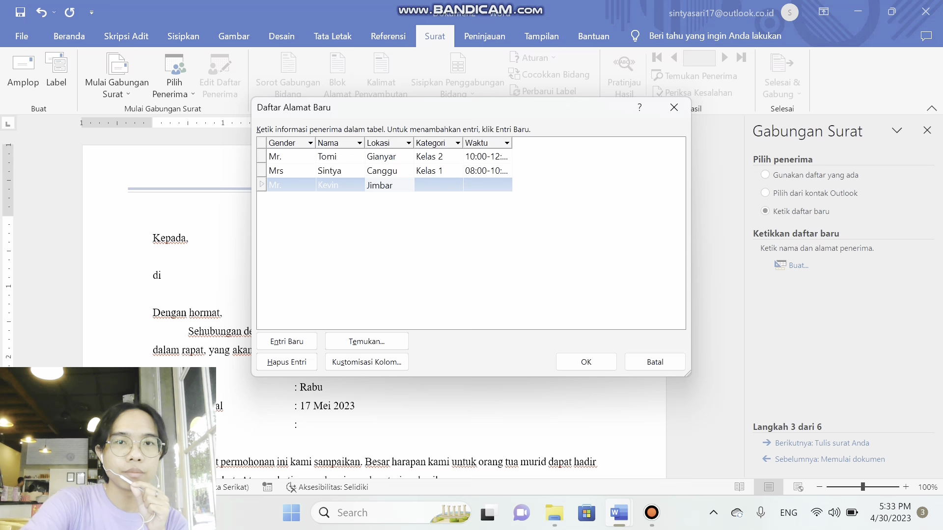
{"action": "type", "text": "an"}
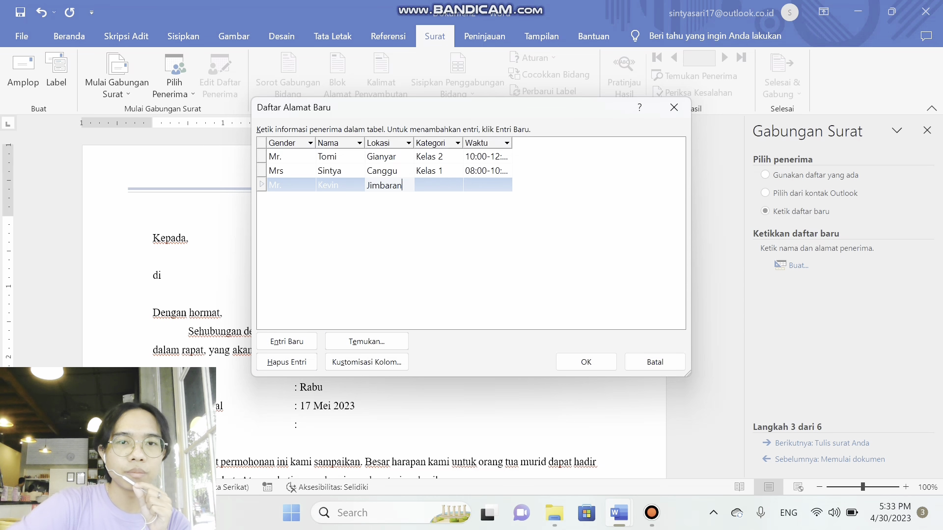
{"action": "left_click", "coordinate": [450, 182]}
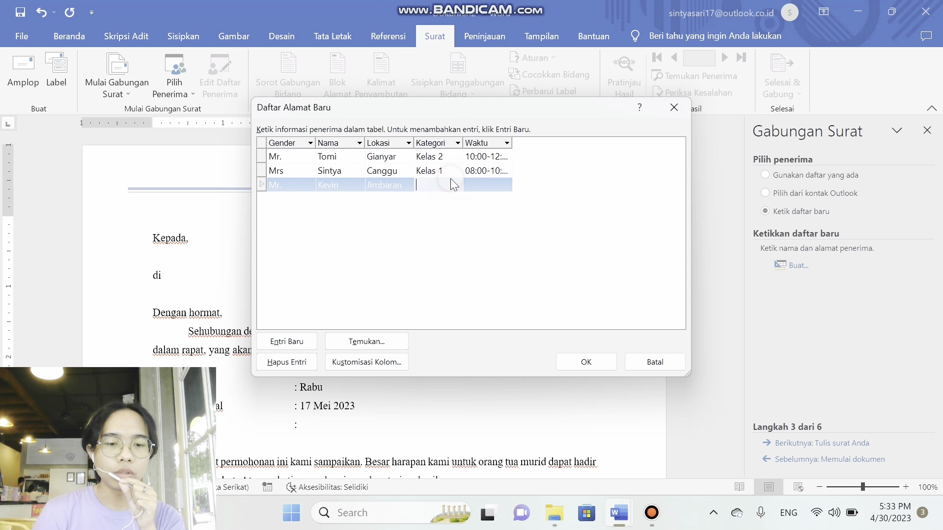
{"action": "type", "text": "Kelas 3"}
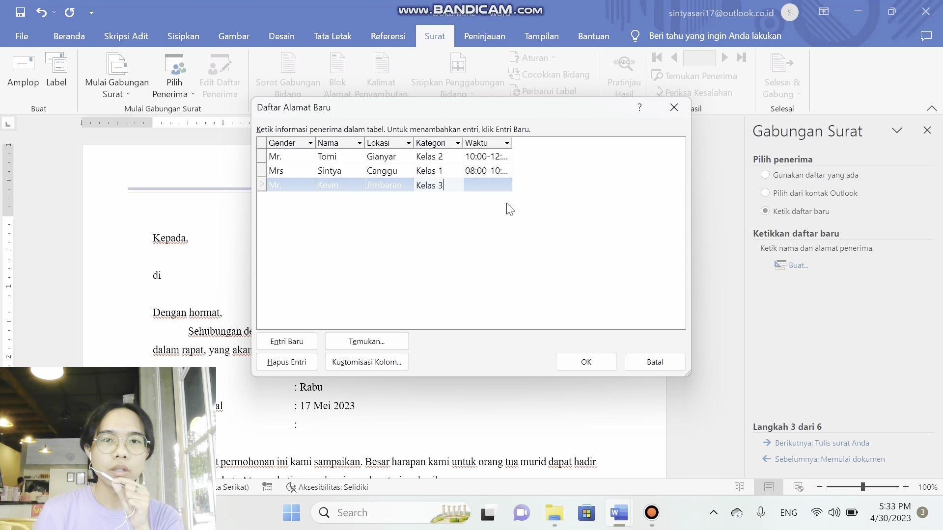
{"action": "left_click", "coordinate": [488, 186]}
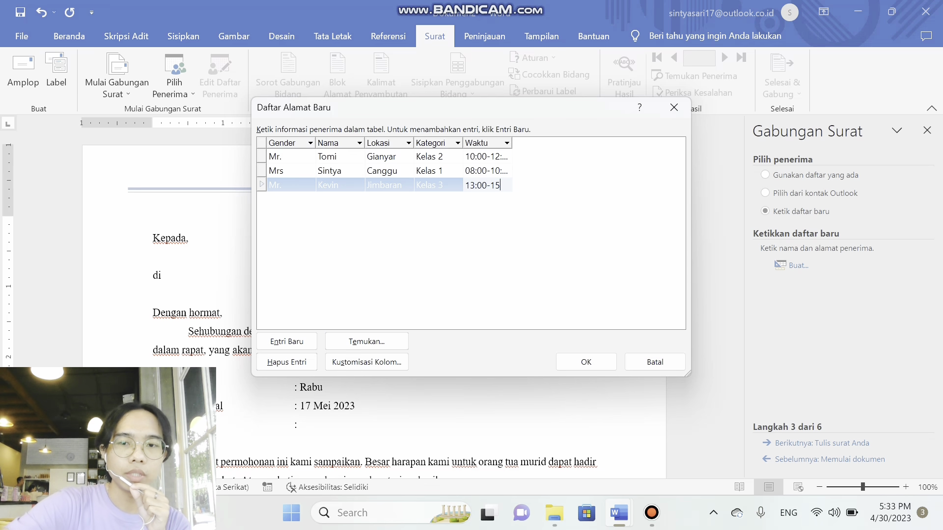
{"action": "type", "text": "00"}
{"action": "left_click", "coordinate": [491, 193]}
- Add a fourth entry to the address list with Gender Mrs., the recipient's name and Lokasi Kuta
{"action": "left_click", "coordinate": [294, 341]}
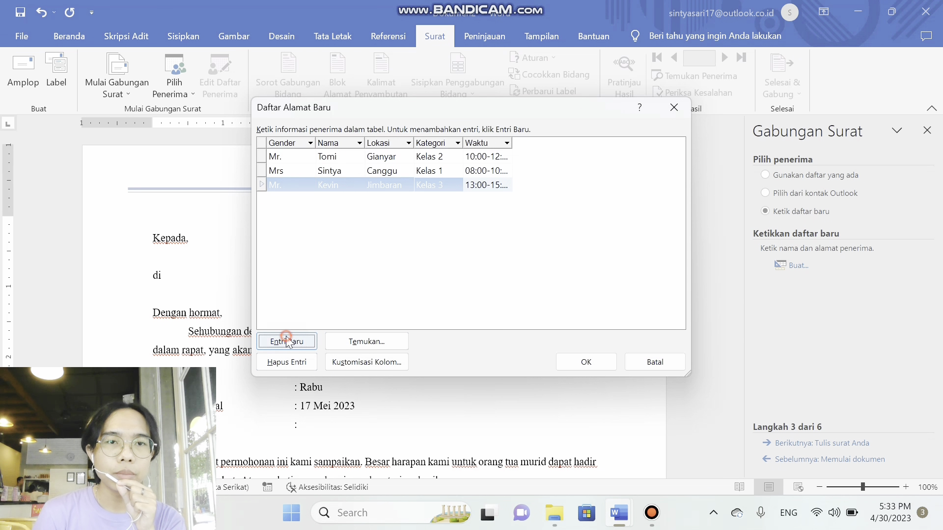
{"action": "type", "text": "Mrs"}
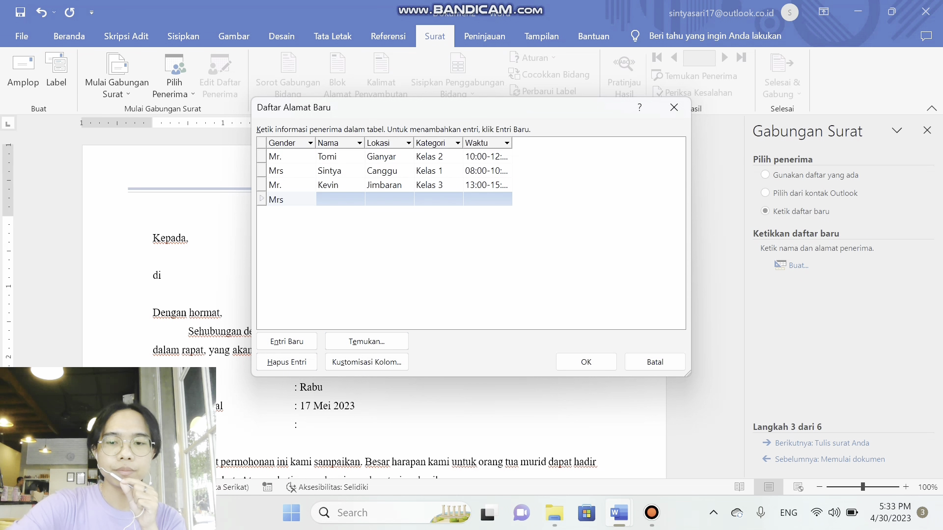
{"action": "type", "text": "."}
{"action": "left_click", "coordinate": [345, 205]}
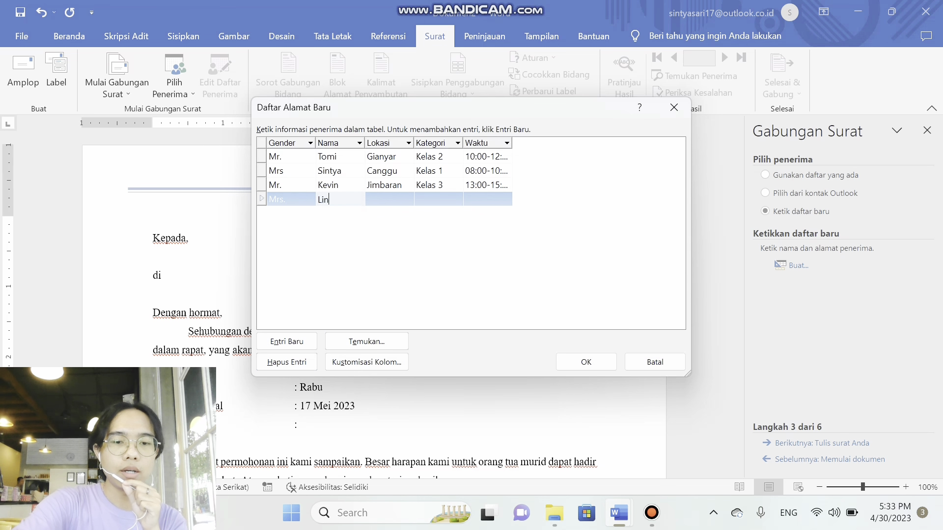
{"action": "type", "text": "Linda"}
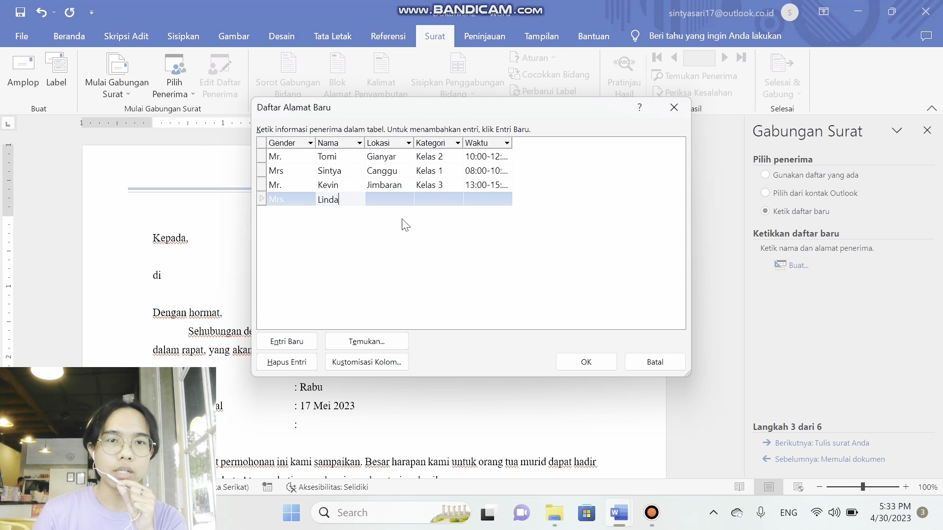
{"action": "left_click", "coordinate": [399, 199]}
{"action": "type", "text": "Kuta"}
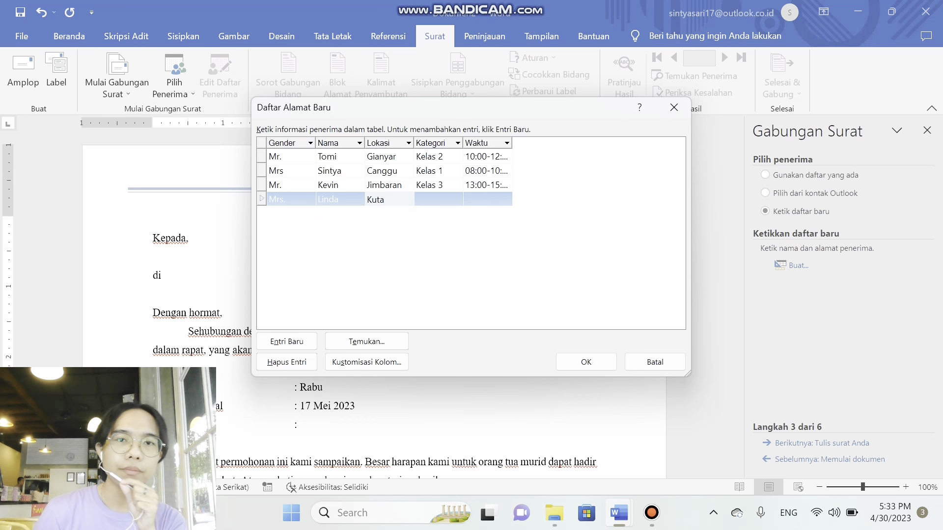
- Complete the fourth entry with Kategori Kelas 1 and Waktu 08:00-10:00
{"action": "left_click", "coordinate": [453, 199]}
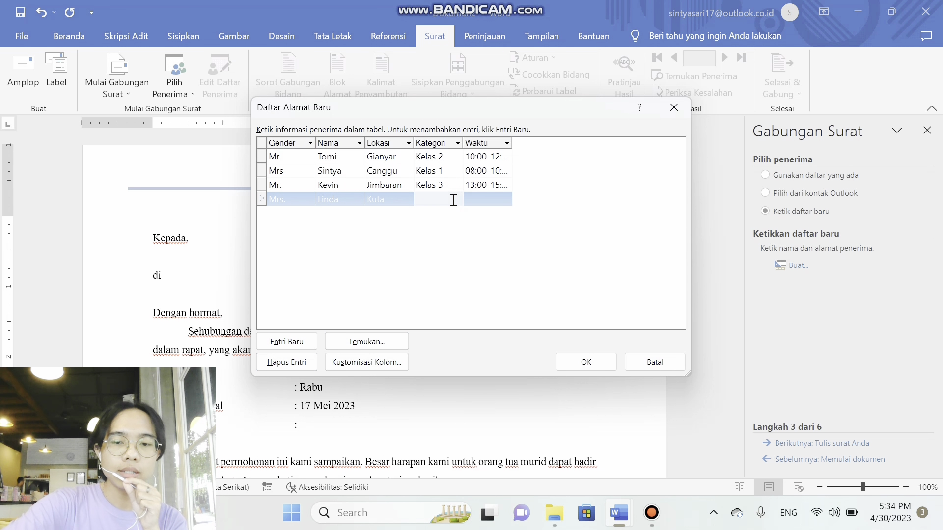
{"action": "type", "text": "Kelas 1"}
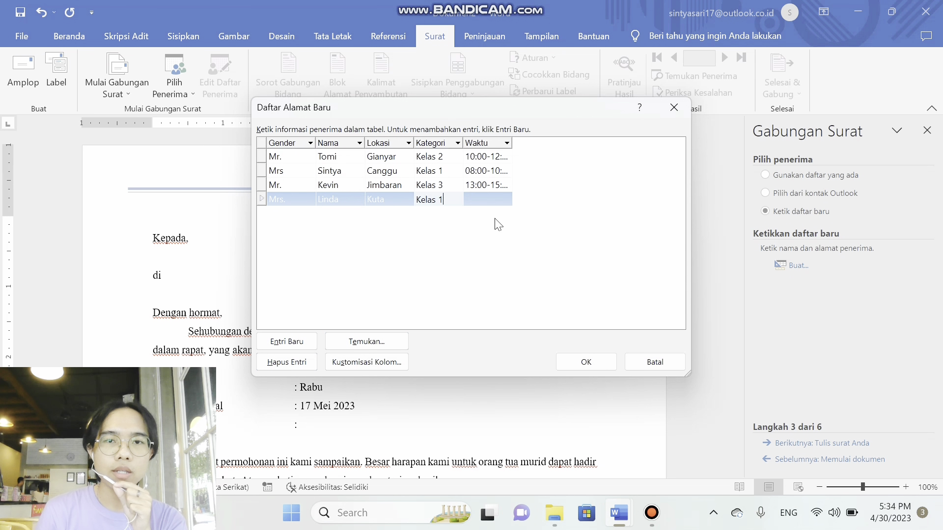
{"action": "left_click", "coordinate": [495, 201]}
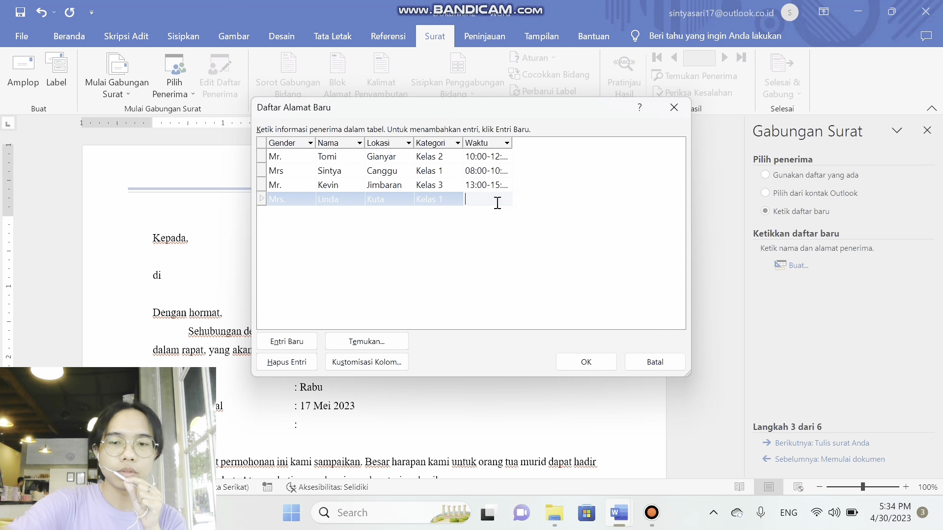
{"action": "type", "text": "08:00-1"}
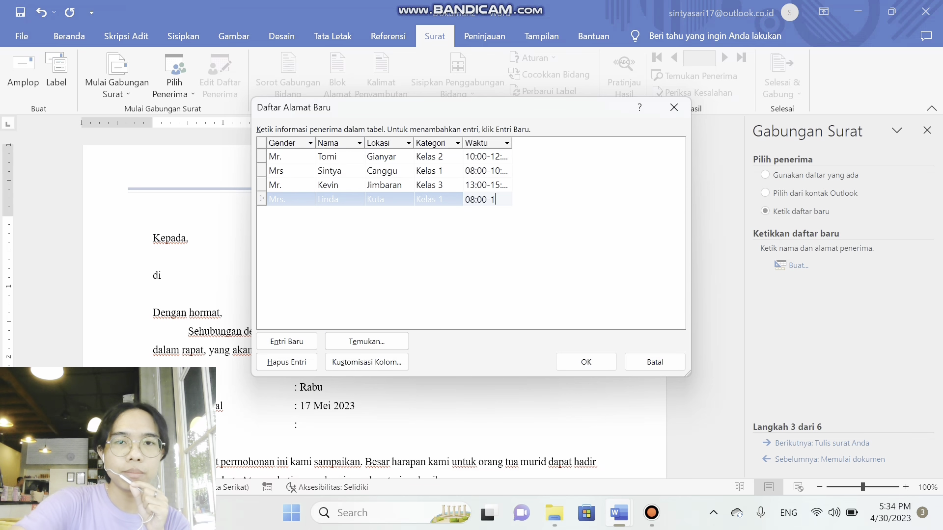
{"action": "type", "text": "0:00"}
{"action": "left_click", "coordinate": [495, 202]}
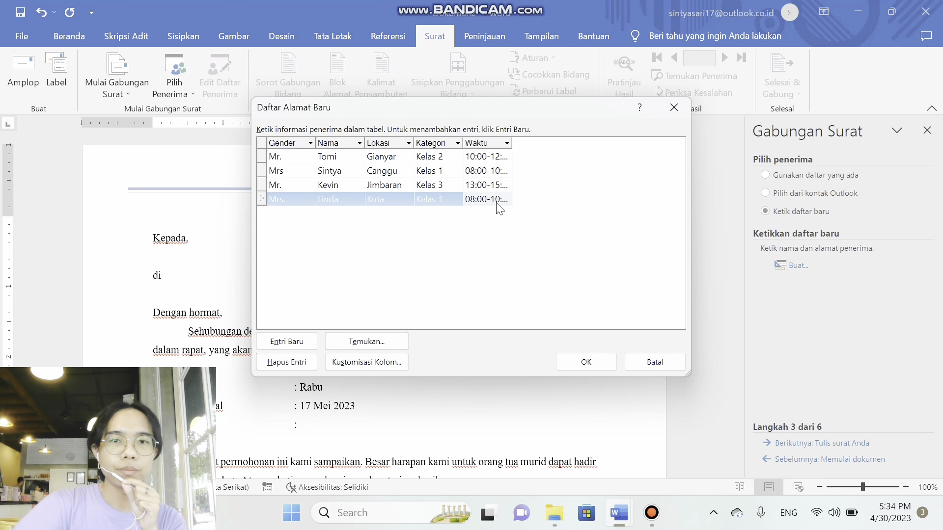
- Add a fifth entry to the address list with Gender Mr., the recipient's name and Lokasi Canggu
{"action": "left_click", "coordinate": [296, 343]}
{"action": "type", "text": "m,"}
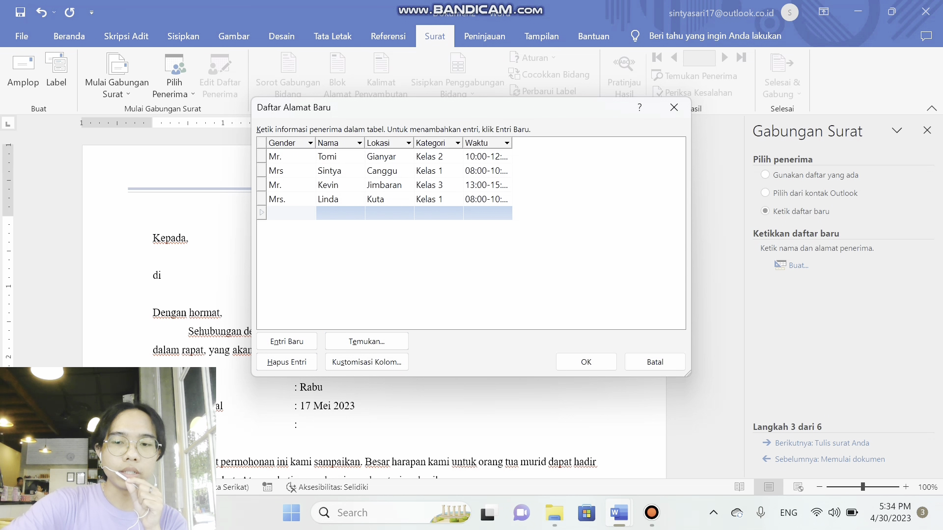
{"action": "type", "text": "Mr."}
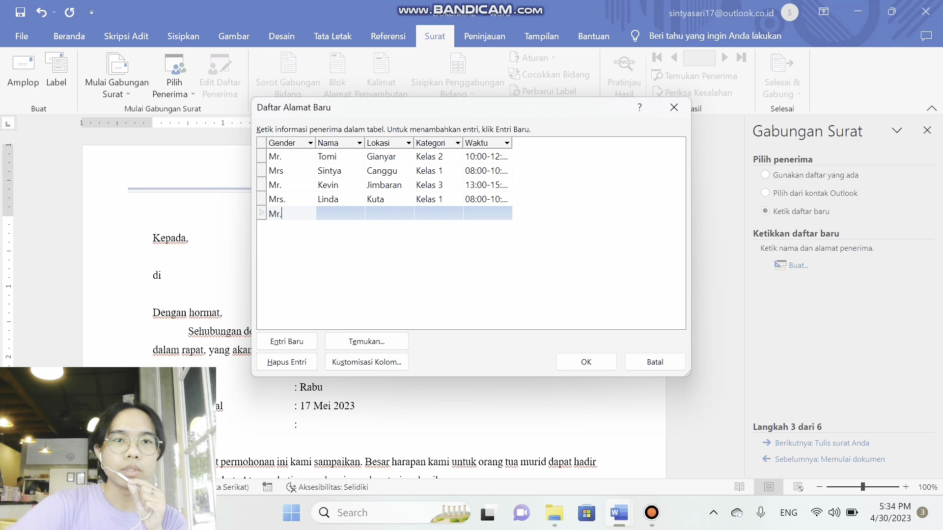
{"action": "left_click", "coordinate": [324, 208]}
{"action": "type", "text": "Aditya"}
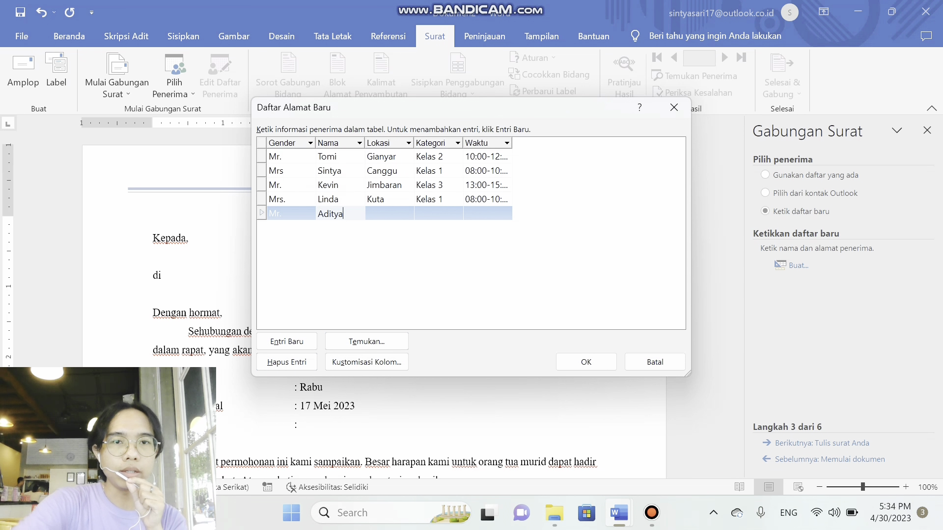
{"action": "left_click", "coordinate": [374, 214]}
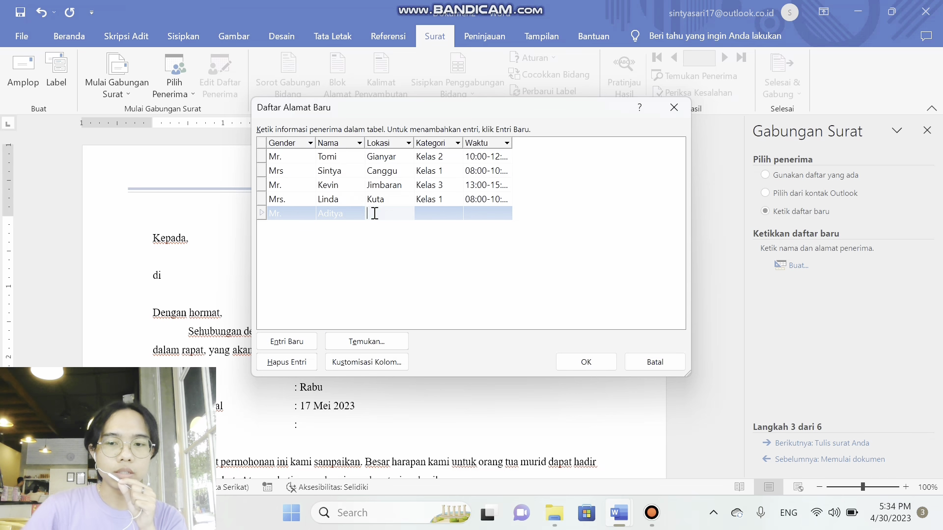
{"action": "type", "text": "Canggu"}
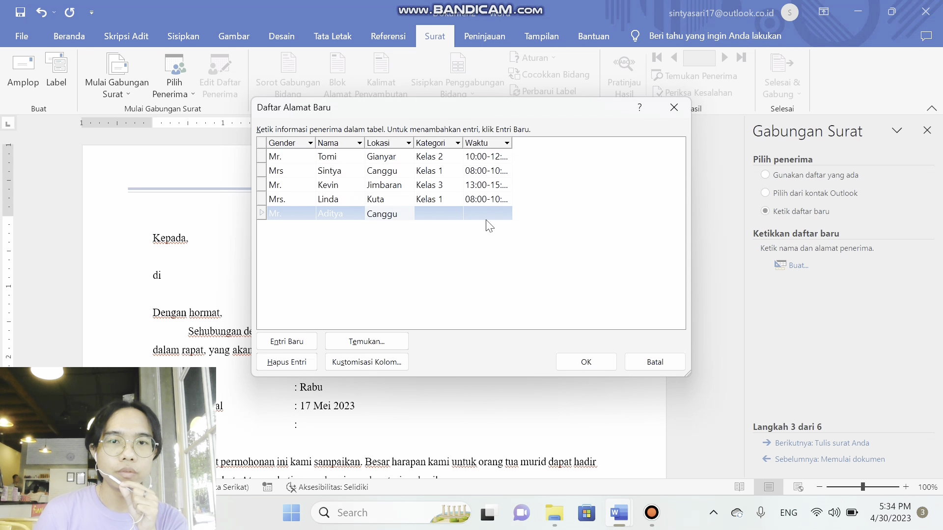
- Complete the fifth entry with Kategori Kelas 2 and Waktu 10:00-12:00
{"action": "left_click", "coordinate": [432, 211]}
{"action": "type", "text": "Kelas"}
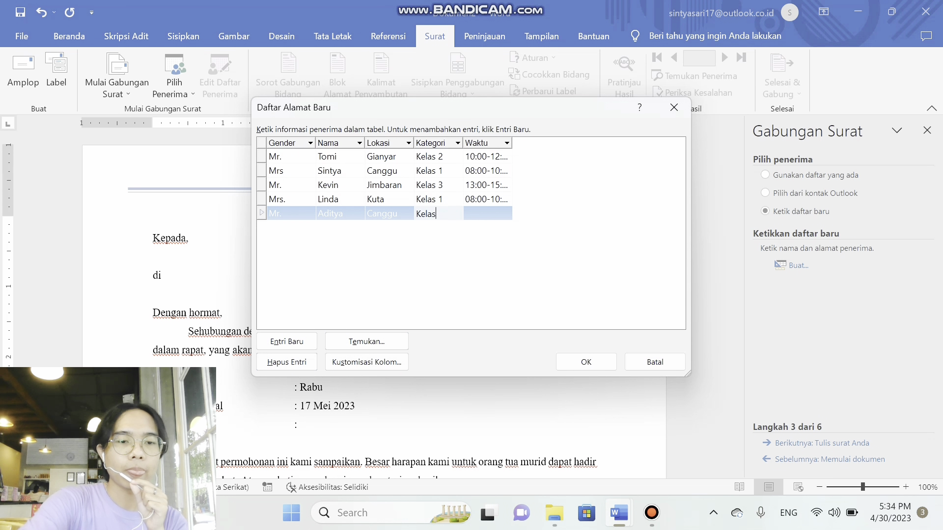
{"action": "type", "text": " 2"}
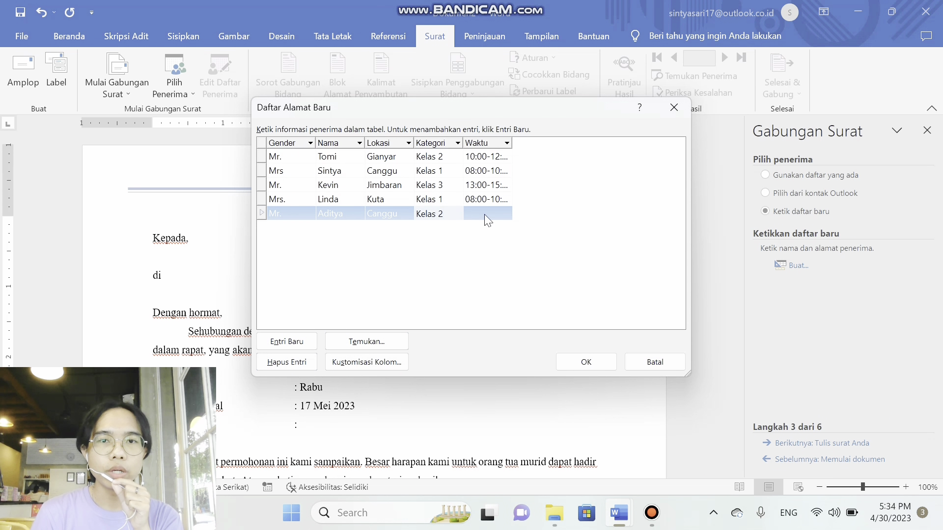
{"action": "left_click", "coordinate": [485, 214]}
{"action": "type", "text": "10:00-12"}
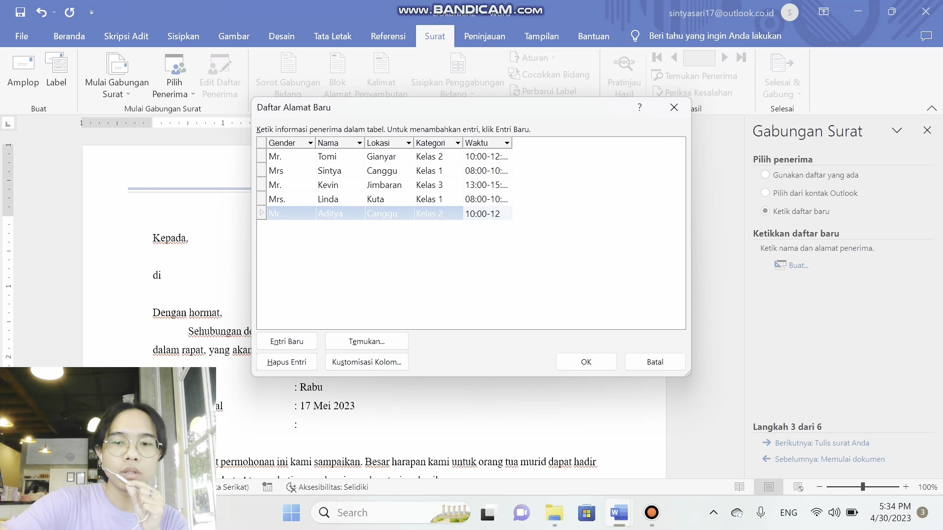
{"action": "type", "text": ":00"}
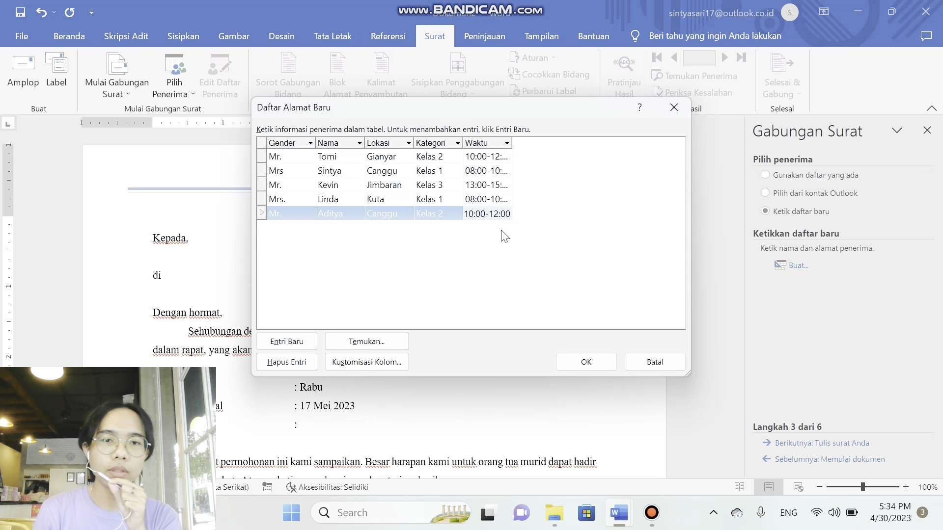
{"action": "left_click", "coordinate": [509, 242]}
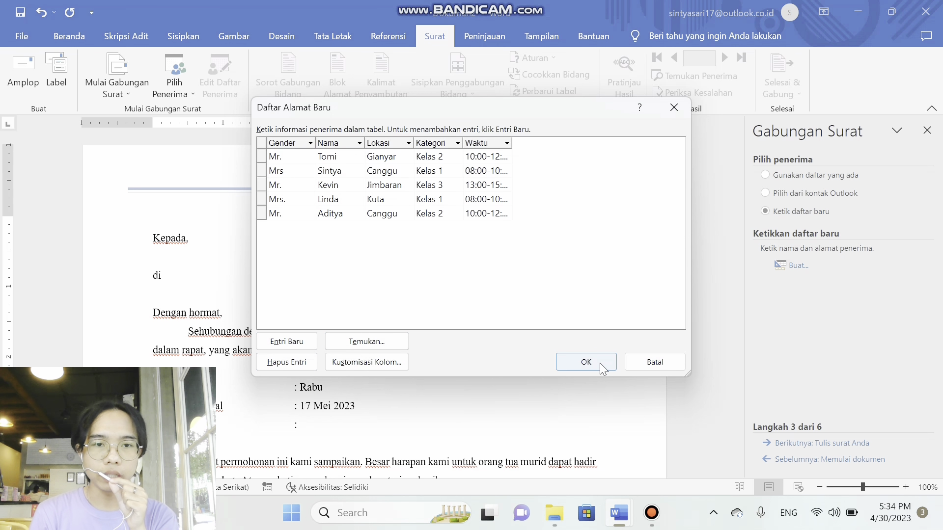
- Finish the address list as alamat.mdb and accept all its entries as mail merge recipients
{"action": "left_click", "coordinate": [586, 362]}
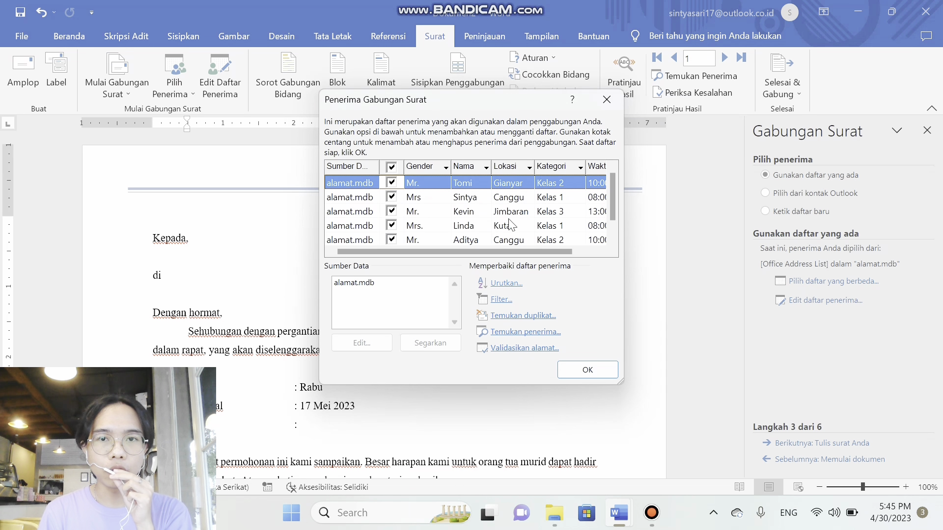
{"action": "scroll", "coordinate": [558, 184], "scroll_direction": "down", "scroll_amount": 1}
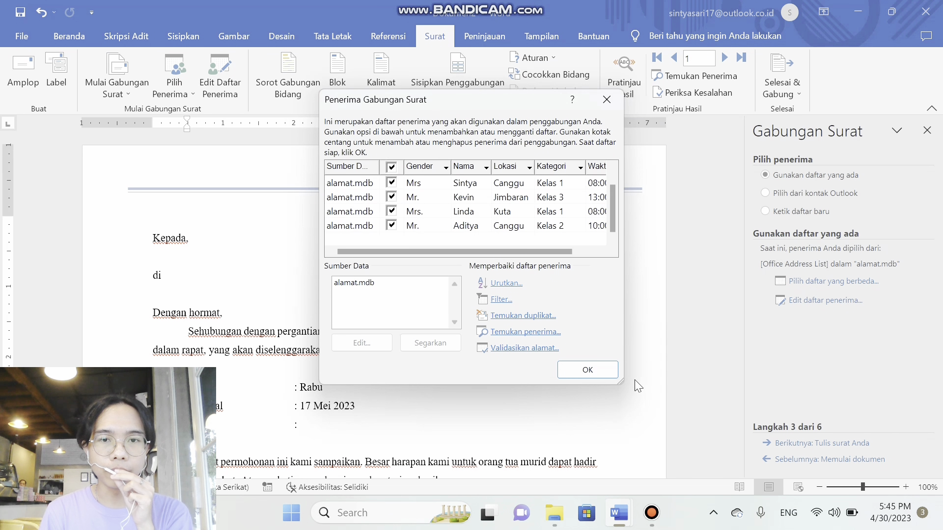
{"action": "left_click", "coordinate": [589, 370]}
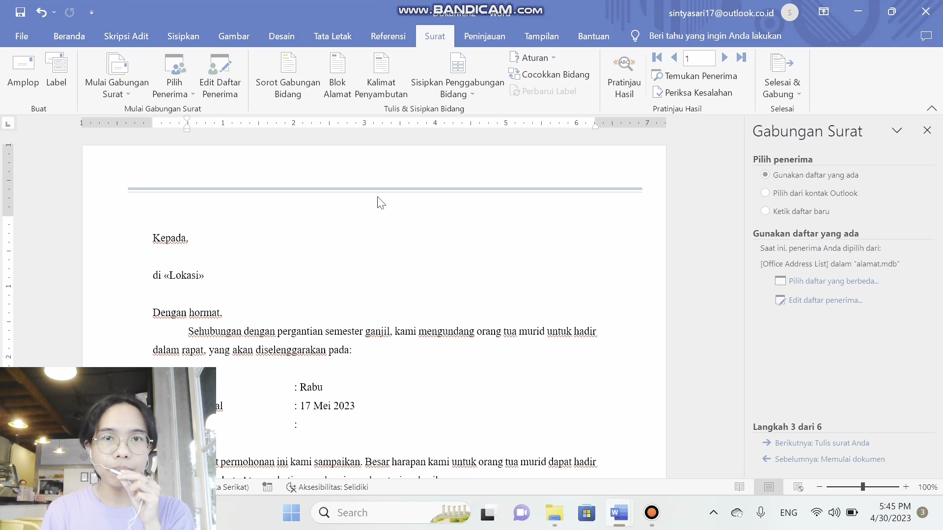
- Delete the Lokasi merge field that follows "di" in the letter's address block
{"action": "left_click", "coordinate": [236, 281]}
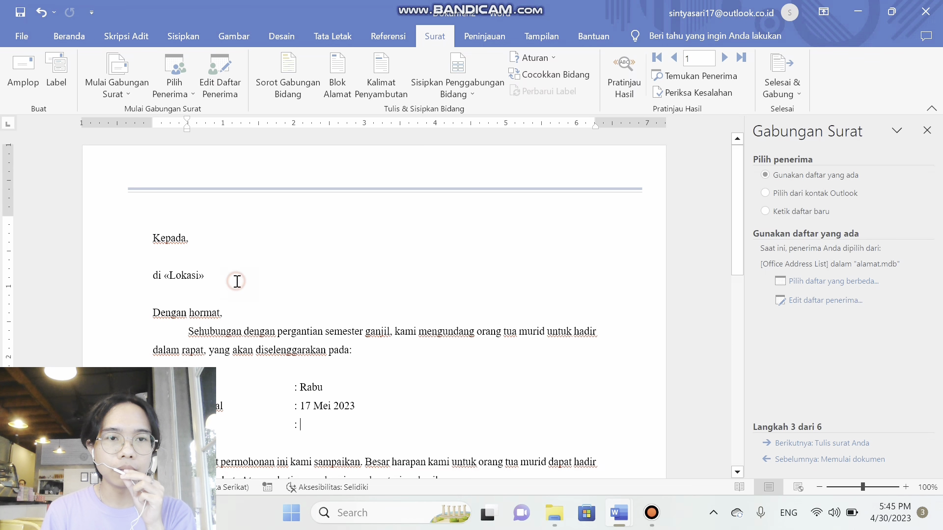
{"action": "left_click_drag", "start_coordinate": [233, 282], "coordinate": [166, 274]}
{"action": "key", "text": "Delete"}
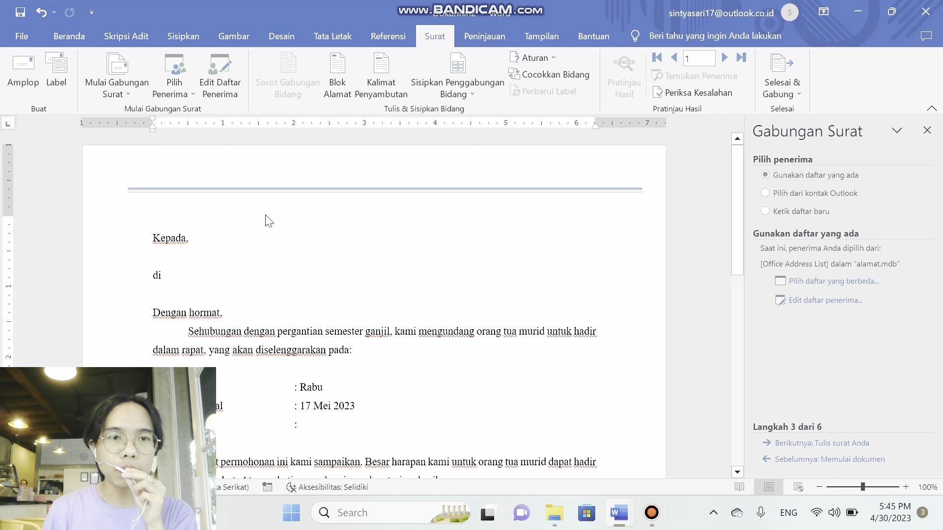
- Insert the Gender and Nama merge fields after "Kepada," in the letter
{"action": "left_click", "coordinate": [247, 238]}
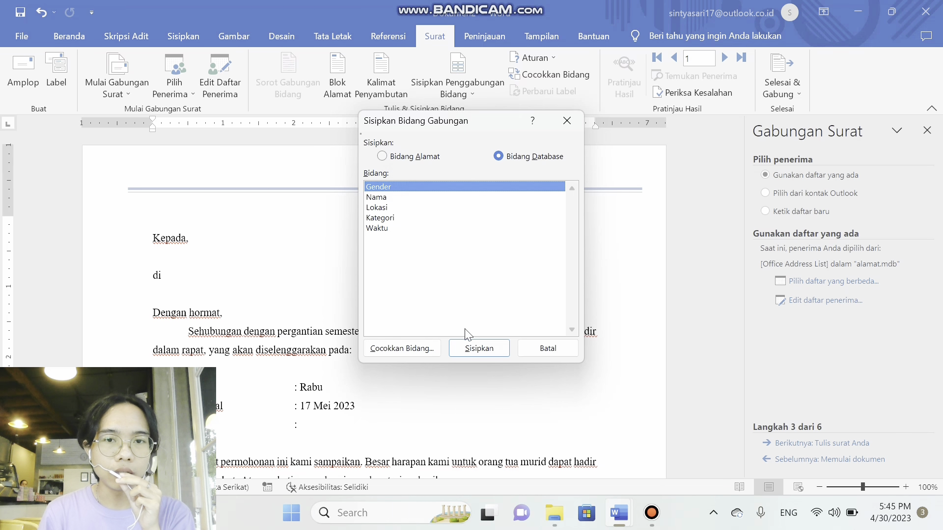
{"action": "left_click", "coordinate": [481, 349]}
{"action": "left_click", "coordinate": [534, 347]}
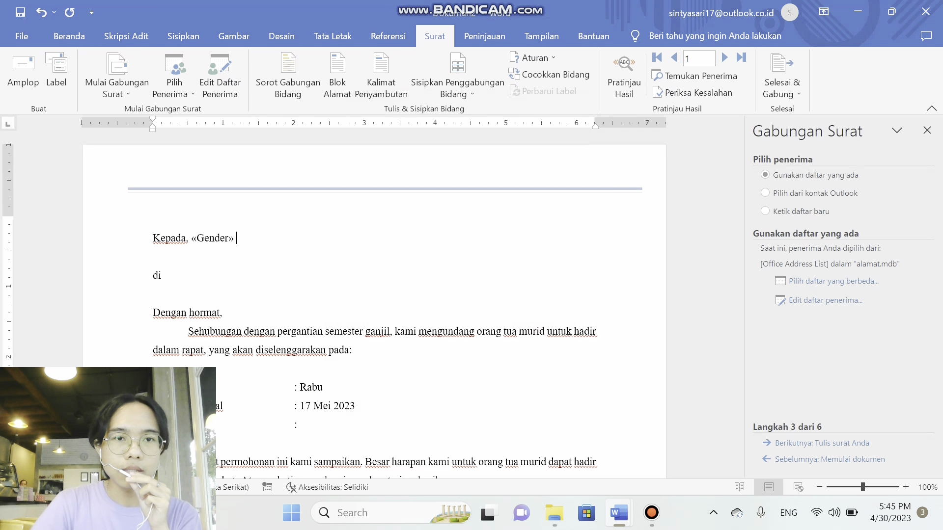
{"action": "left_click", "coordinate": [466, 88]}
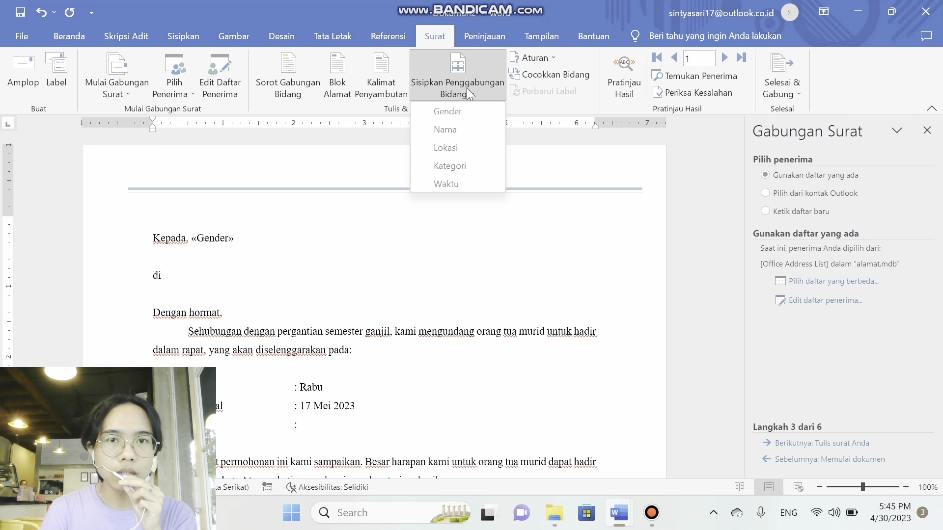
{"action": "left_click", "coordinate": [462, 128]}
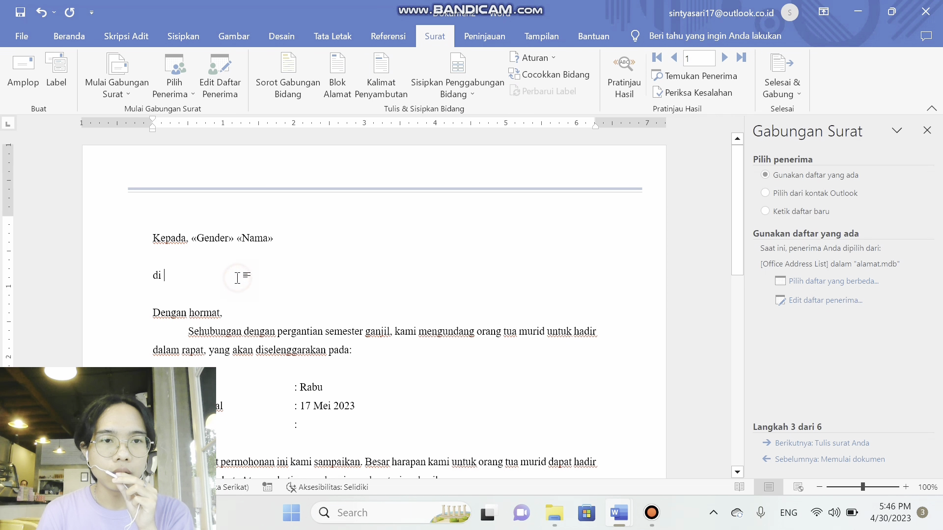
- Insert the Lokasi merge field after "di" in the letter's address block
{"action": "left_click", "coordinate": [184, 278]}
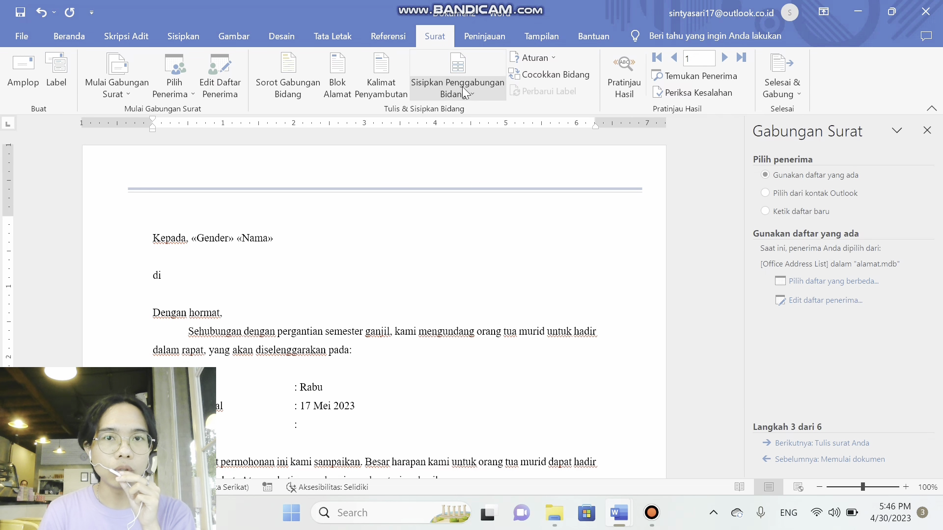
{"action": "left_click", "coordinate": [467, 66]}
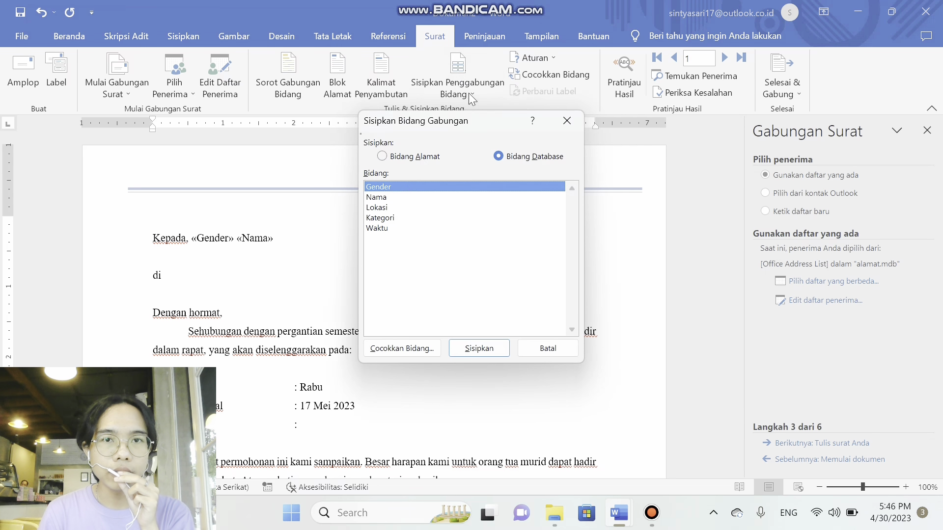
{"action": "left_click", "coordinate": [387, 207]}
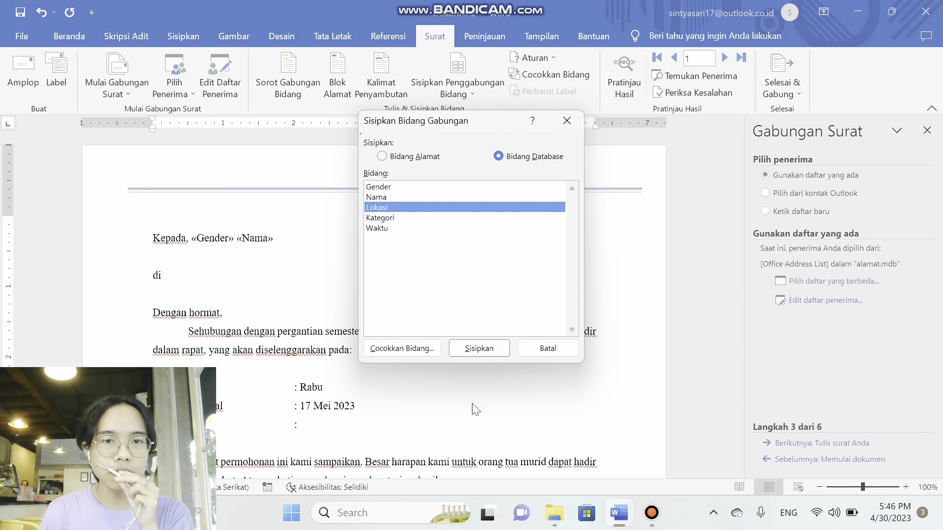
{"action": "left_click", "coordinate": [475, 348]}
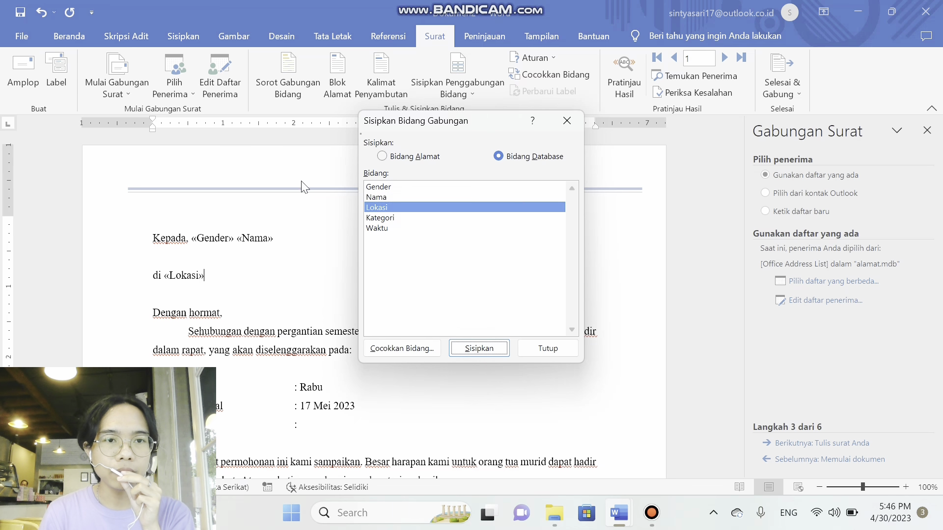
{"action": "left_click", "coordinate": [543, 348]}
- Insert the Waktu merge field after "Pukul :" in the letter's meeting details
{"action": "scroll", "coordinate": [463, 342], "scroll_direction": "down", "scroll_amount": 5}
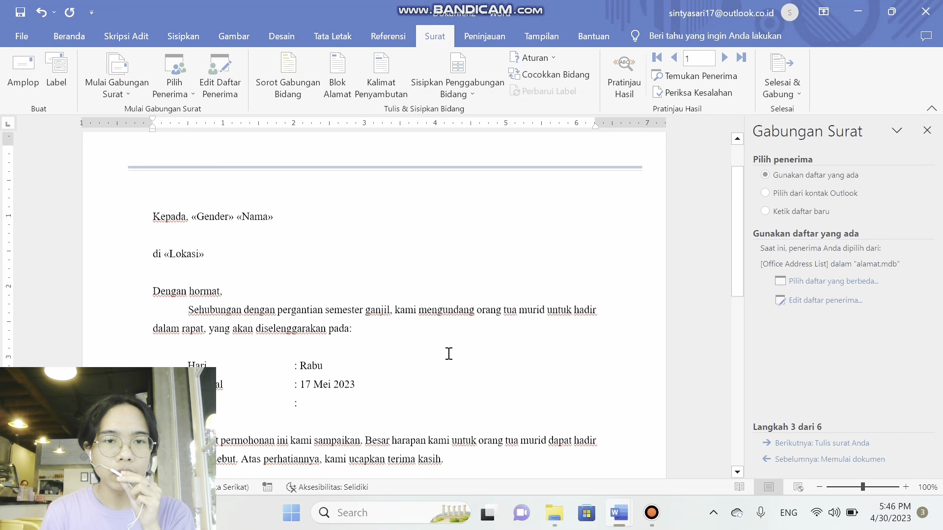
{"action": "left_click", "coordinate": [350, 283]}
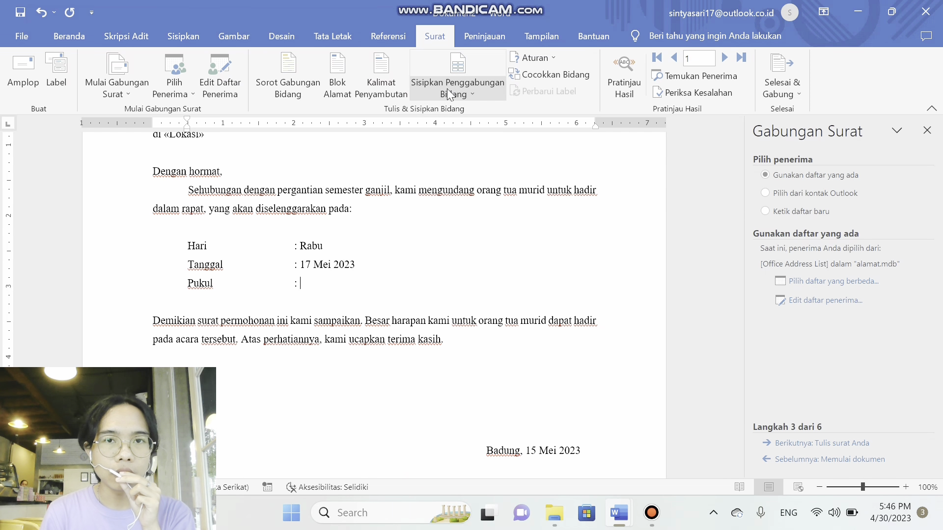
{"action": "left_click", "coordinate": [462, 80]}
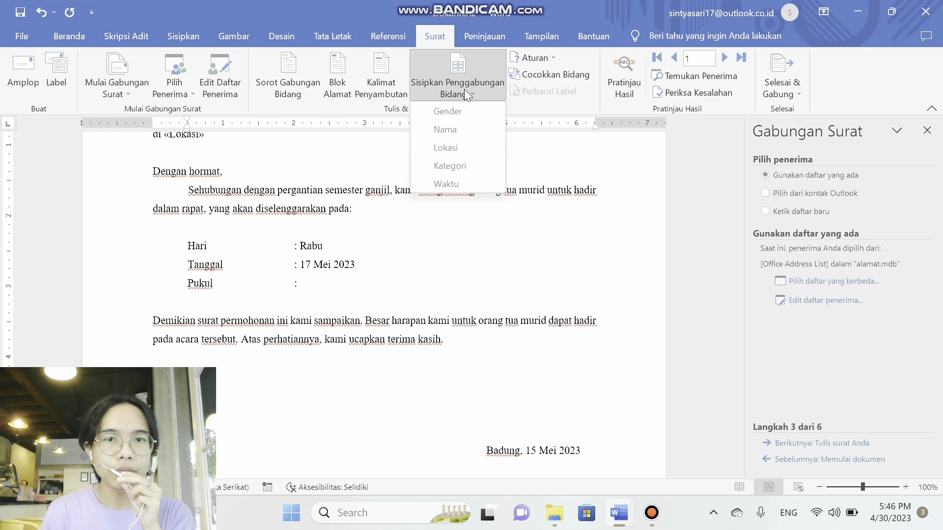
{"action": "left_click", "coordinate": [447, 184]}
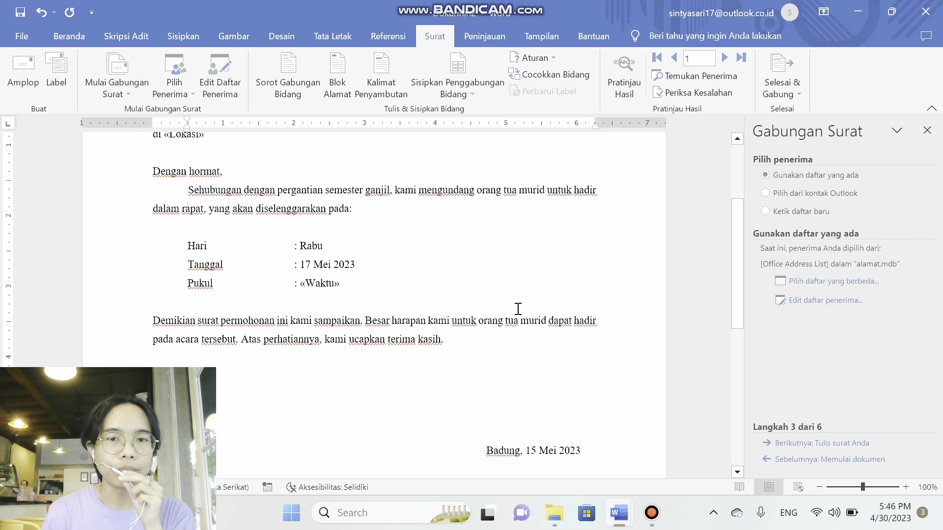
- Advance the mail merge through the letter-writing stage to the preview stage and check the first recipient's letter
{"action": "scroll", "coordinate": [509, 326], "scroll_direction": "up", "scroll_amount": 2}
{"action": "scroll", "coordinate": [509, 325], "scroll_direction": "up", "scroll_amount": 2}
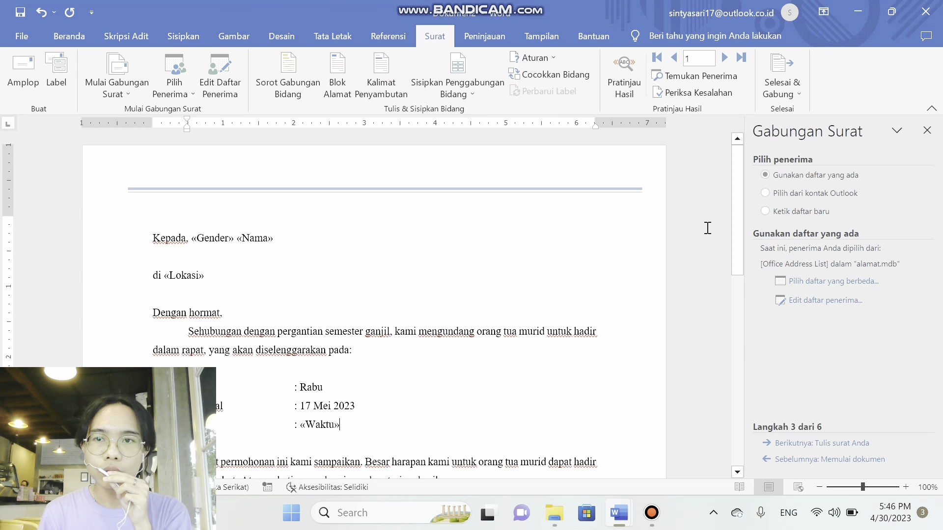
{"action": "left_click", "coordinate": [793, 444]}
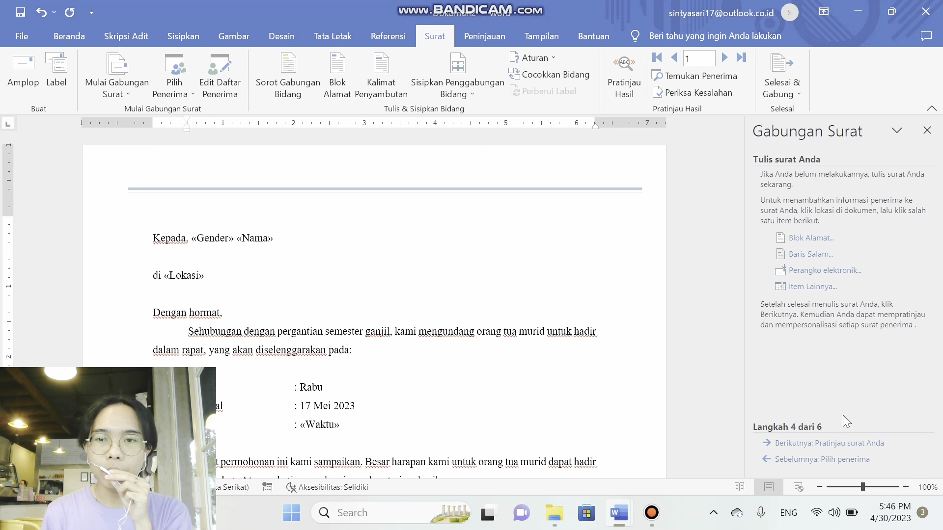
{"action": "left_click", "coordinate": [803, 444]}
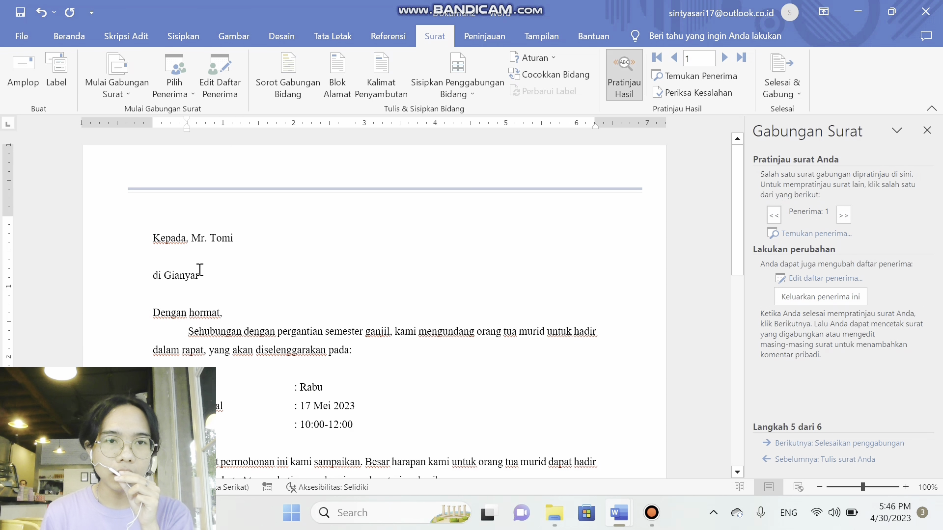
{"action": "scroll", "coordinate": [311, 260], "scroll_direction": "down", "scroll_amount": 3}
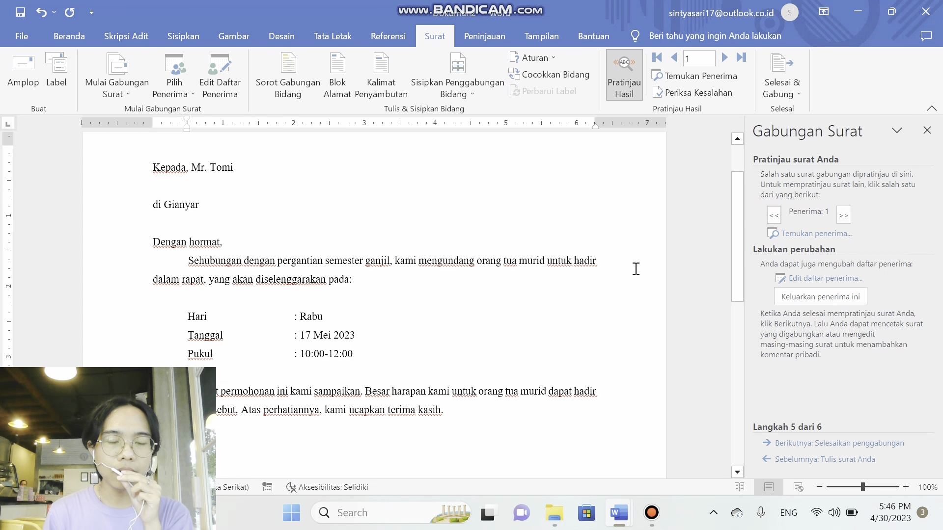
{"action": "scroll", "coordinate": [242, 311], "scroll_direction": "down", "scroll_amount": 3}
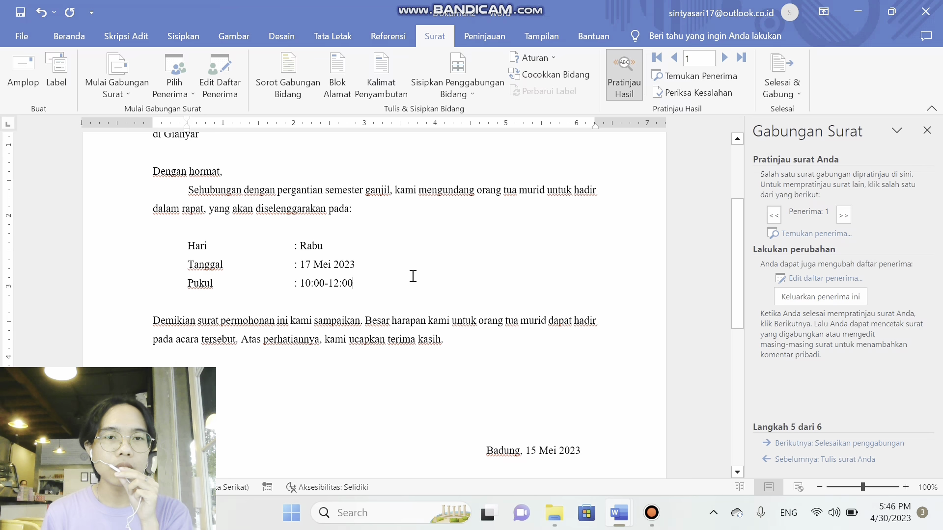
{"action": "scroll", "coordinate": [362, 291], "scroll_direction": "up", "scroll_amount": 5}
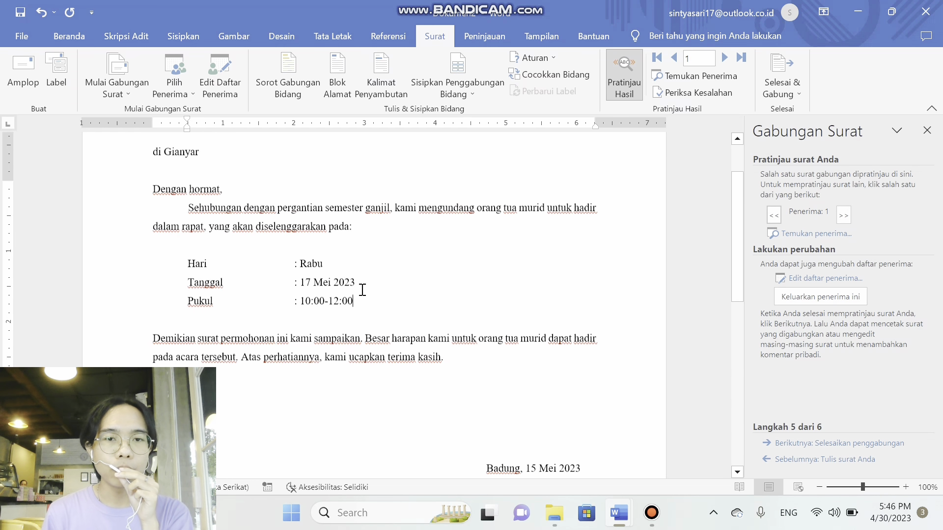
{"action": "scroll", "coordinate": [251, 296], "scroll_direction": "down", "scroll_amount": 12}
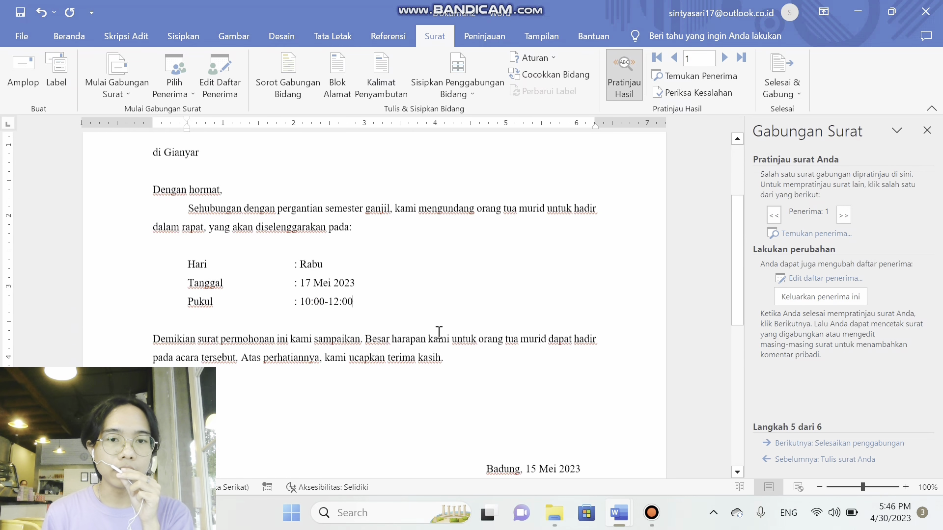
{"action": "scroll", "coordinate": [461, 251], "scroll_direction": "up", "scroll_amount": 13}
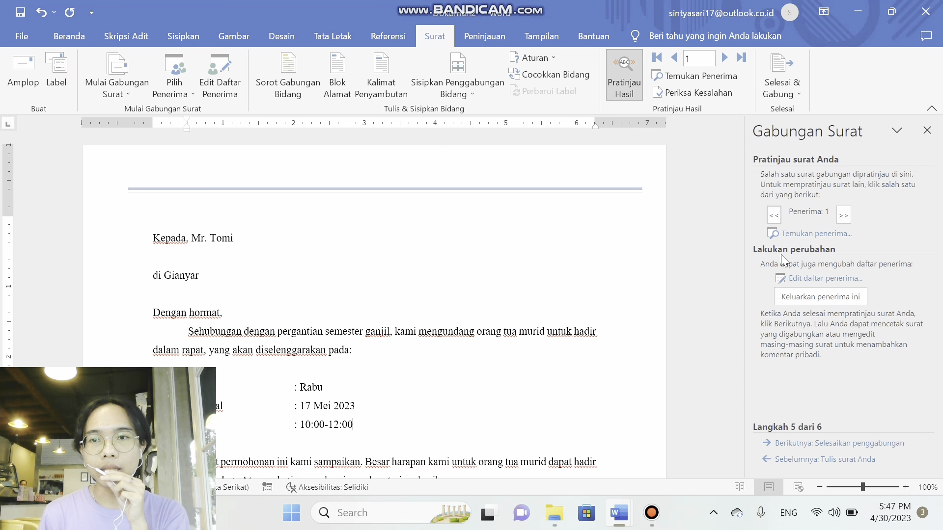
- Preview the merged letters for recipients 2 to 5 and advance the mail merge to its completion stage
{"action": "left_click", "coordinate": [847, 219]}
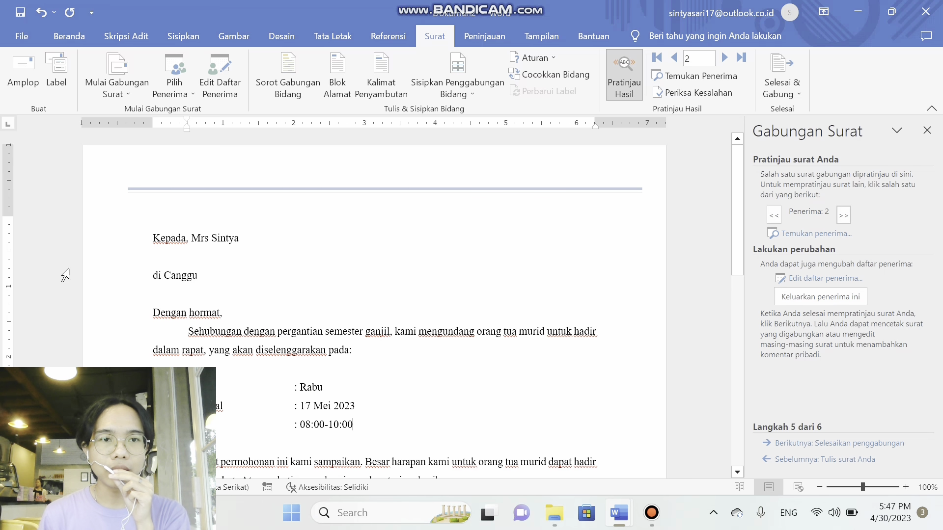
{"action": "left_click", "coordinate": [844, 215]}
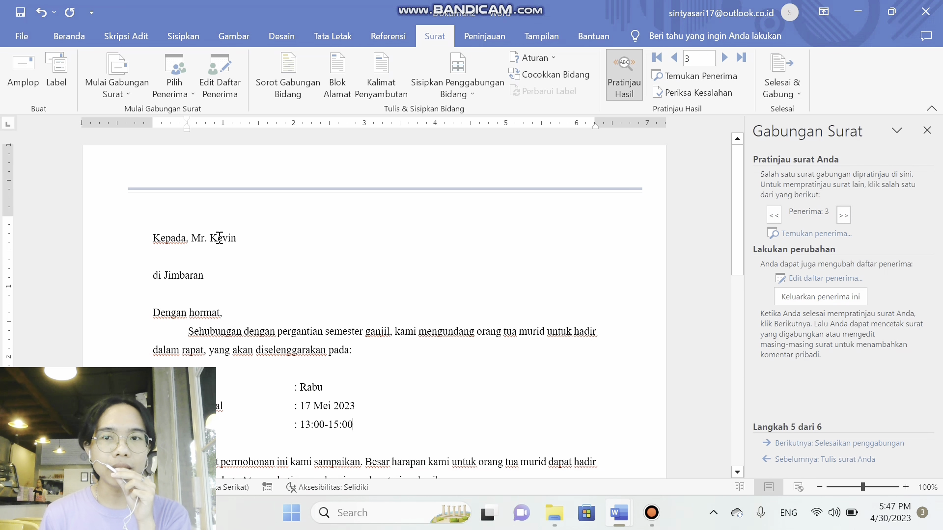
{"action": "left_click", "coordinate": [844, 215]}
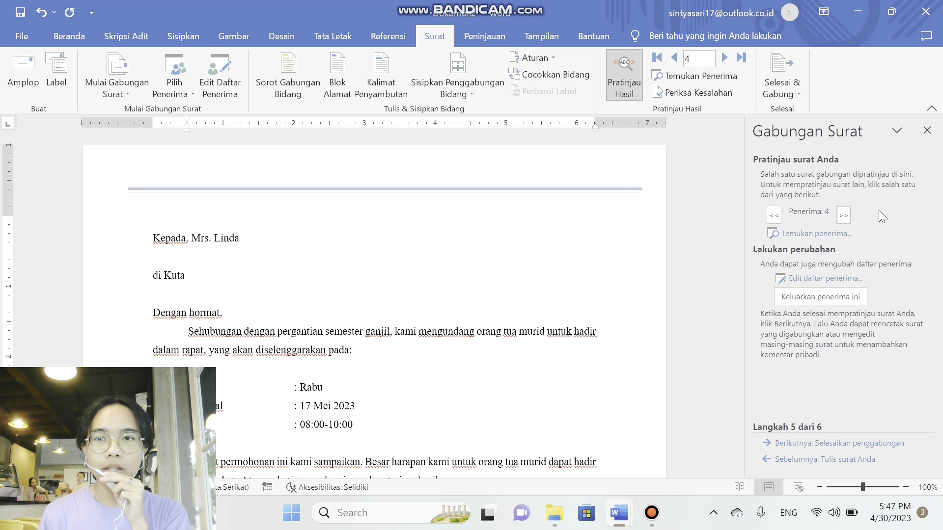
{"action": "left_click", "coordinate": [836, 219]}
{"action": "left_click", "coordinate": [843, 216]}
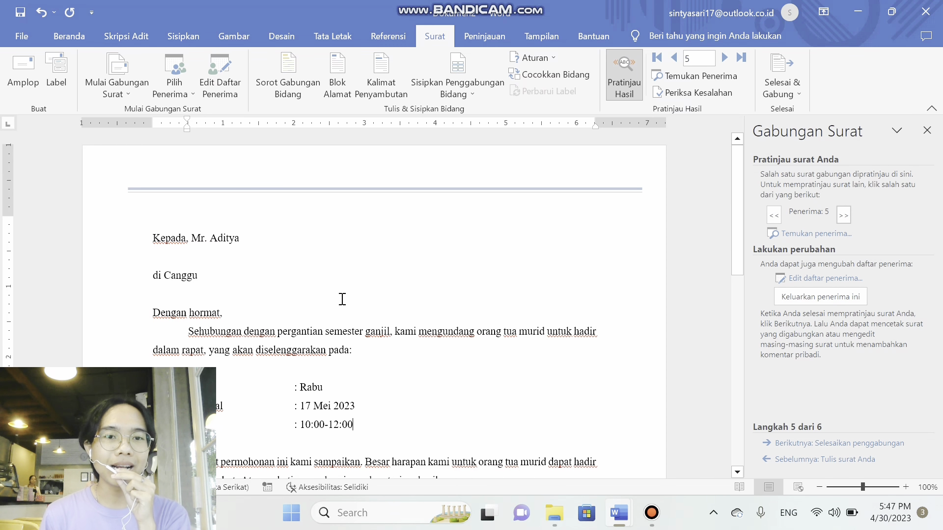
{"action": "scroll", "coordinate": [422, 338], "scroll_direction": "down", "scroll_amount": 5}
{"action": "scroll", "coordinate": [406, 343], "scroll_direction": "up", "scroll_amount": 5}
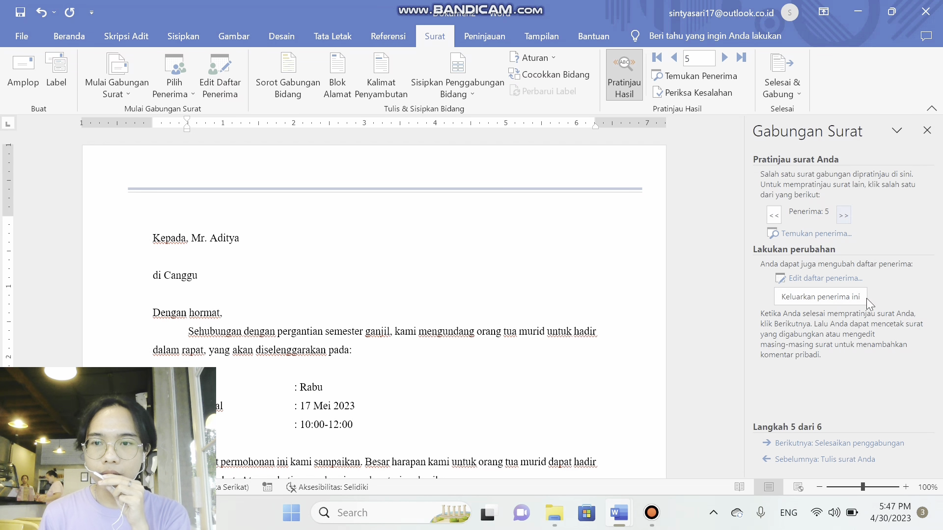
{"action": "left_click", "coordinate": [825, 444]}
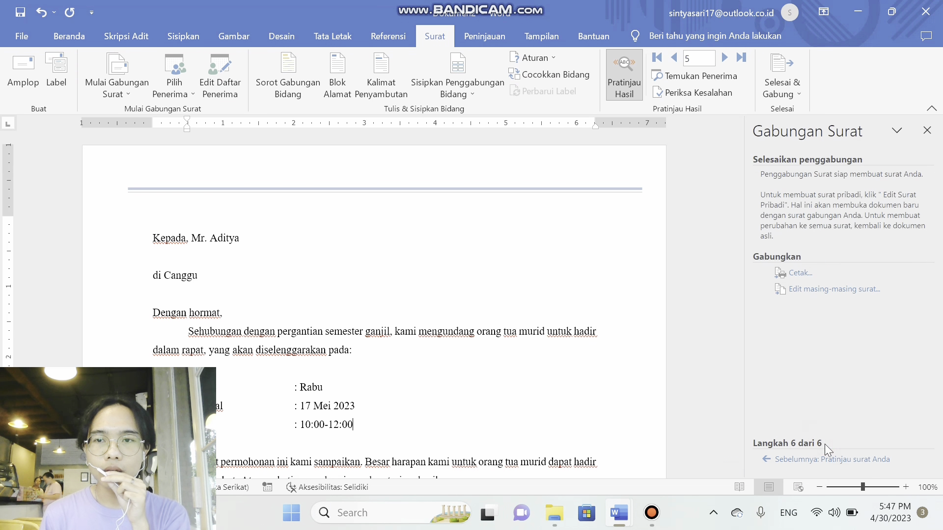
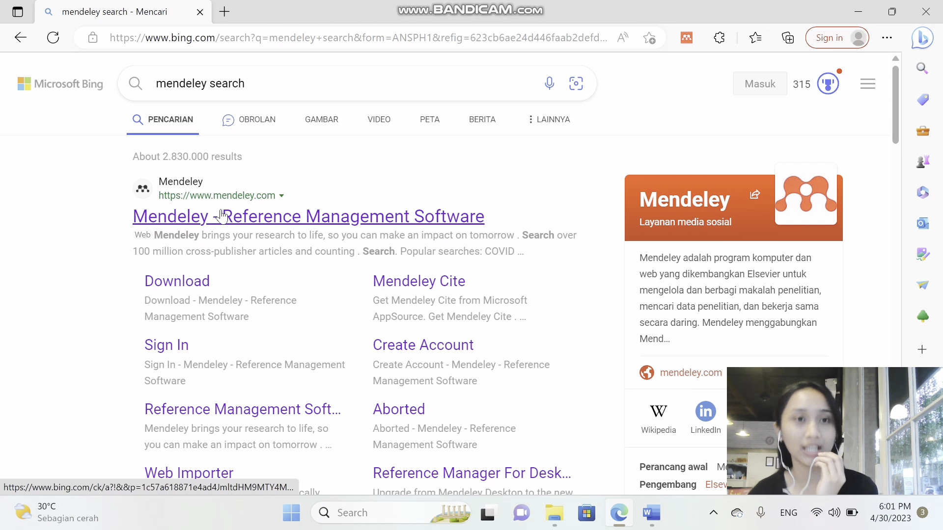
- In the browser, open the Mendeley site from the Bing results and search its articles for "types of deixis"
{"action": "left_click", "coordinate": [301, 220]}
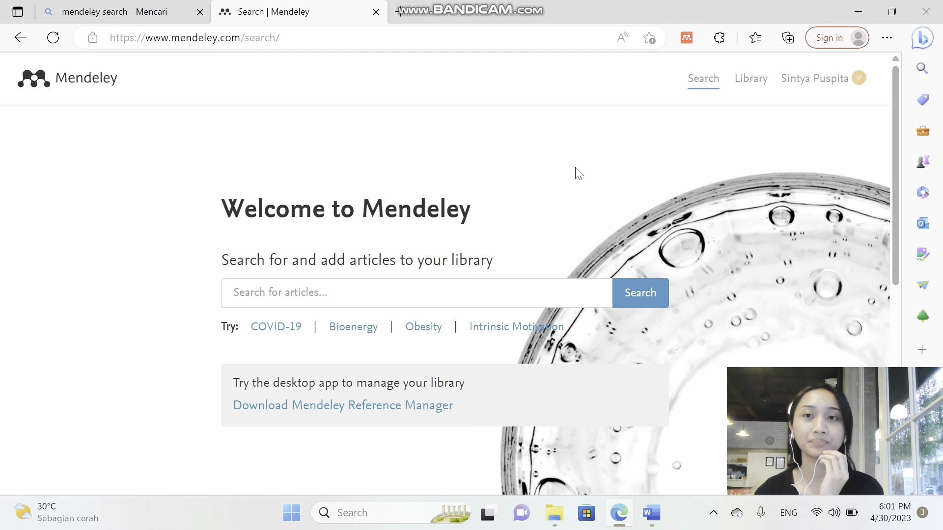
{"action": "left_click", "coordinate": [357, 294]}
{"action": "type", "text": "types"}
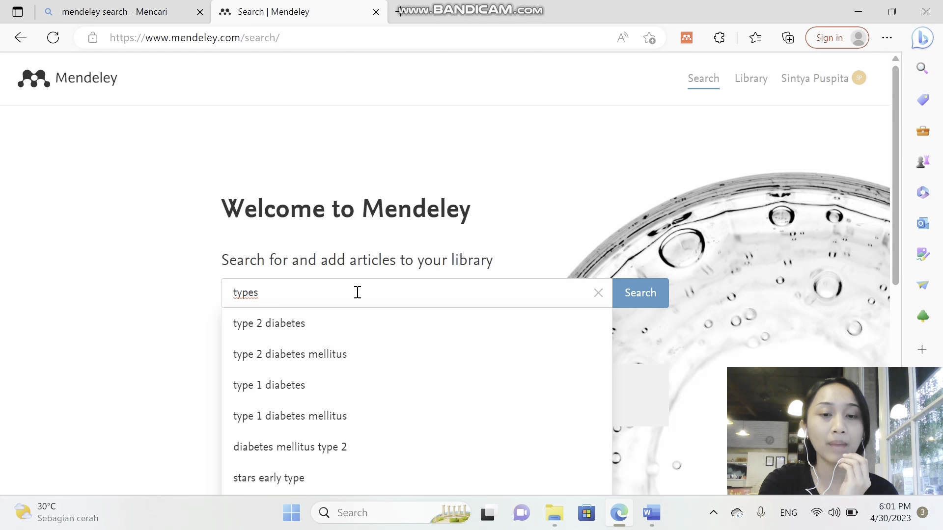
{"action": "type", "text": " of "}
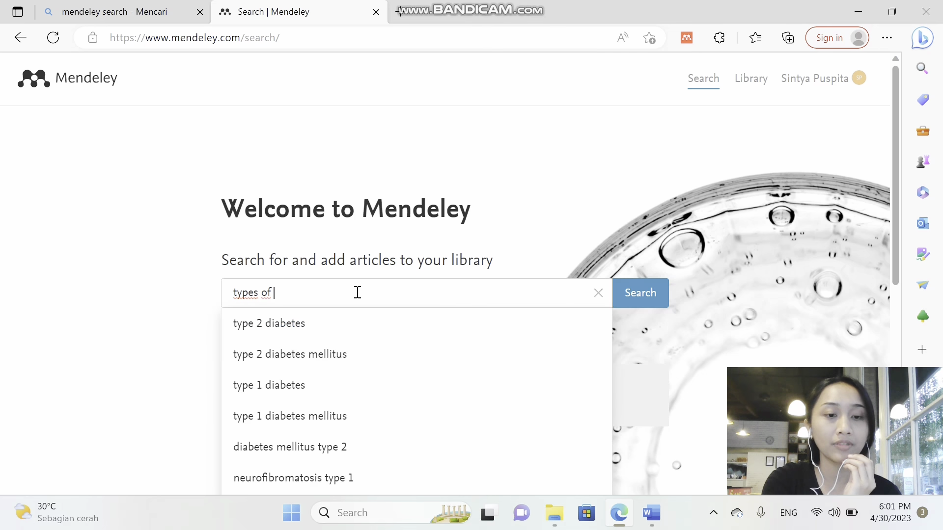
{"action": "type", "text": "deixis"}
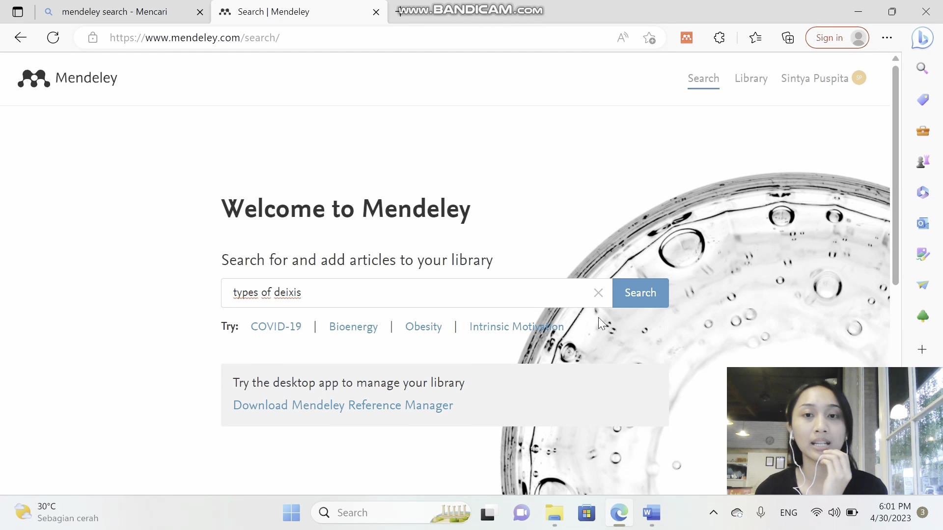
{"action": "left_click", "coordinate": [642, 293]}
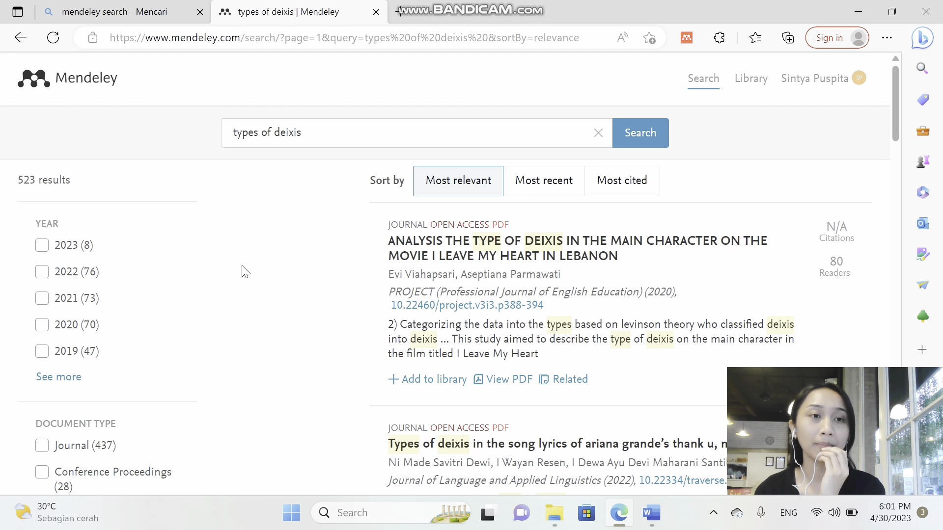
- Look through the article results and expand the year filter to examine the available years and document types
{"action": "scroll", "coordinate": [245, 271], "scroll_direction": "down", "scroll_amount": 3}
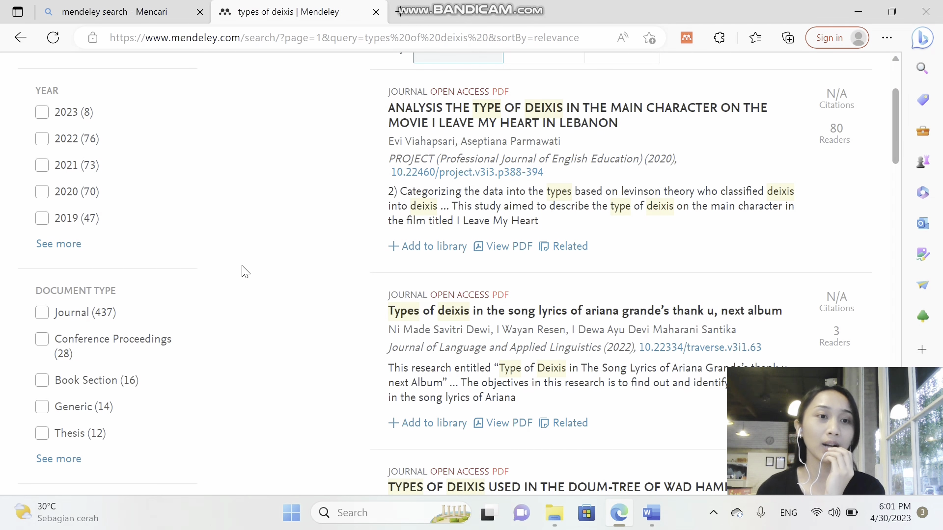
{"action": "scroll", "coordinate": [139, 337], "scroll_direction": "down", "scroll_amount": 3}
{"action": "scroll", "coordinate": [139, 337], "scroll_direction": "up", "scroll_amount": 6}
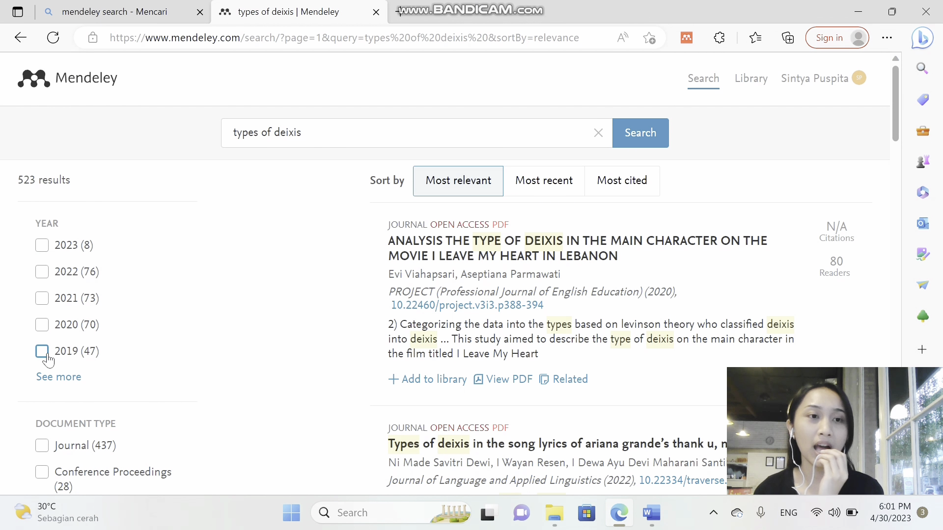
{"action": "left_click", "coordinate": [59, 377]}
{"action": "scroll", "coordinate": [4, 212], "scroll_direction": "down", "scroll_amount": 5}
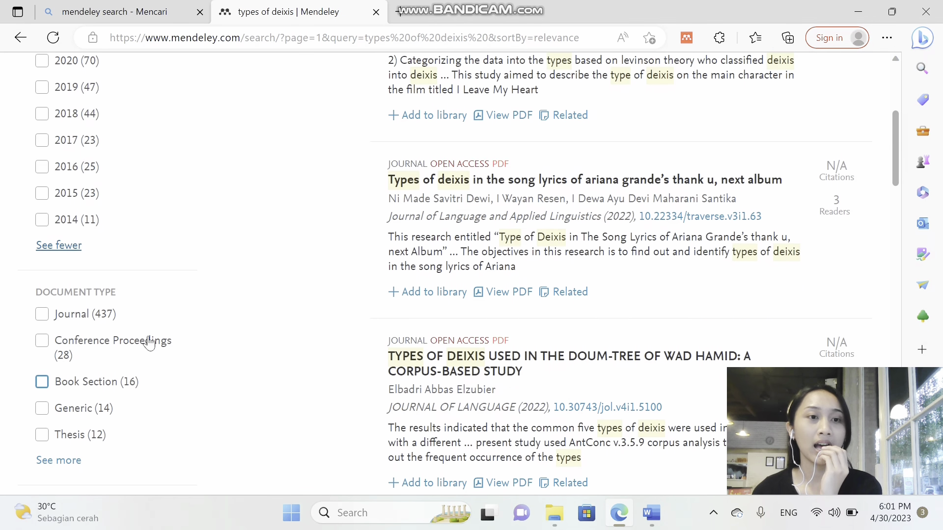
{"action": "scroll", "coordinate": [82, 229], "scroll_direction": "up", "scroll_amount": 6}
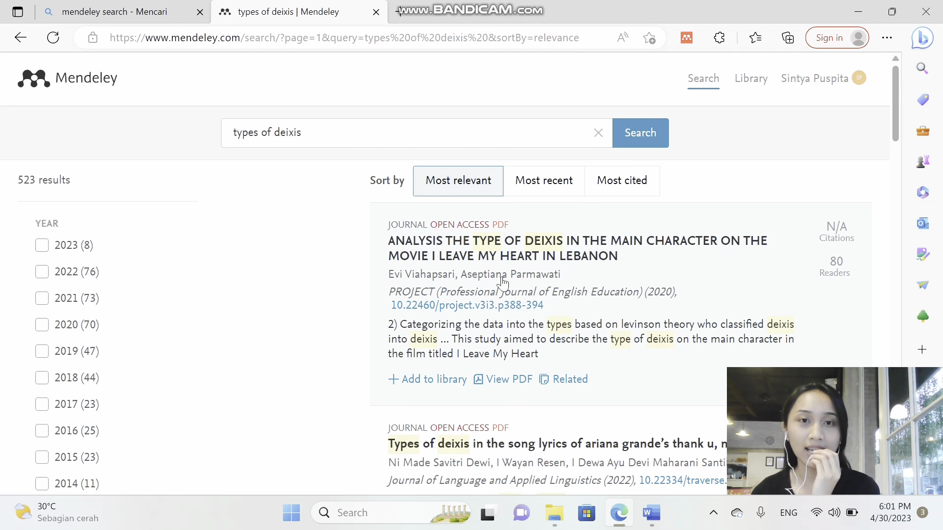
- Open the details of the article on deixis in the movie I Leave My Heart in Lebanon and review its abstract
{"action": "left_click", "coordinate": [493, 253]}
{"action": "scroll", "coordinate": [625, 283], "scroll_direction": "down", "scroll_amount": 1}
{"action": "scroll", "coordinate": [625, 283], "scroll_direction": "down", "scroll_amount": 1}
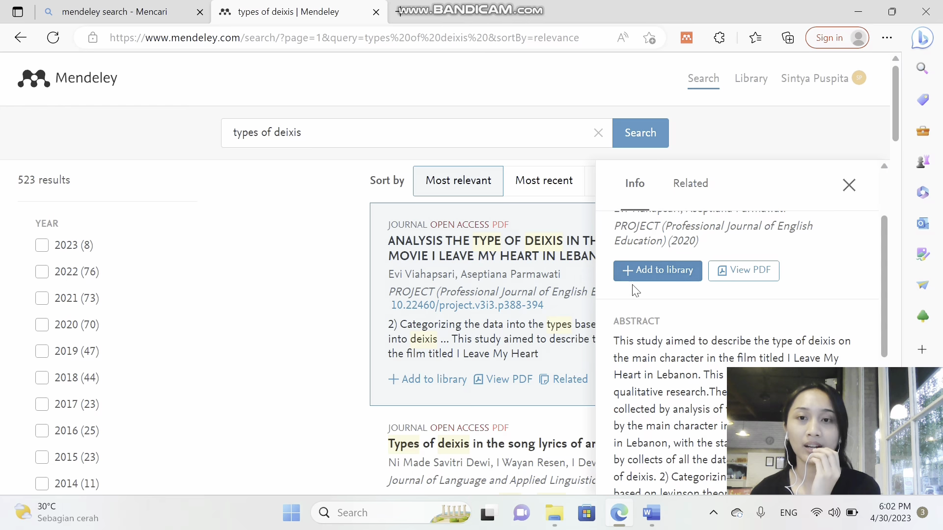
{"action": "scroll", "coordinate": [631, 287], "scroll_direction": "up", "scroll_amount": 2}
{"action": "scroll", "coordinate": [514, 291], "scroll_direction": "down", "scroll_amount": 1}
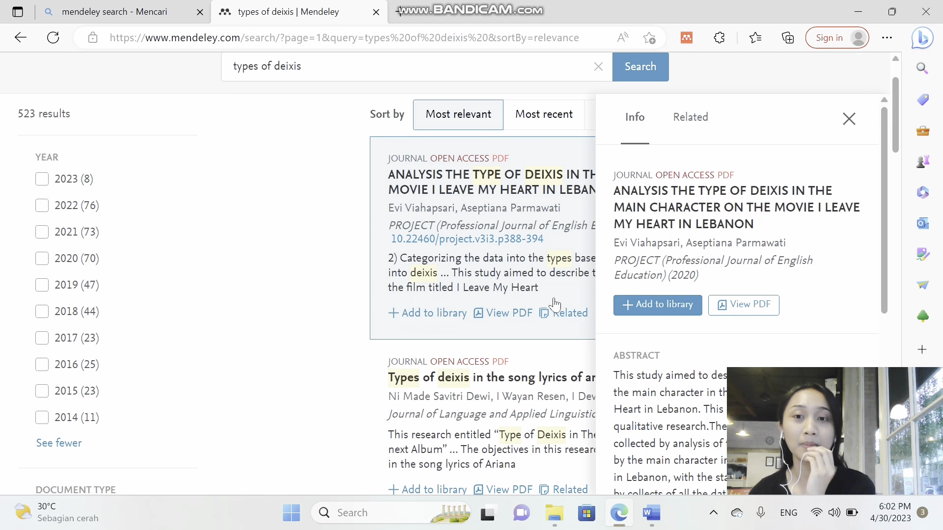
- Open the article's PDF and skim its abstract, method section and explanations of the deixis types
{"action": "left_click", "coordinate": [743, 305]}
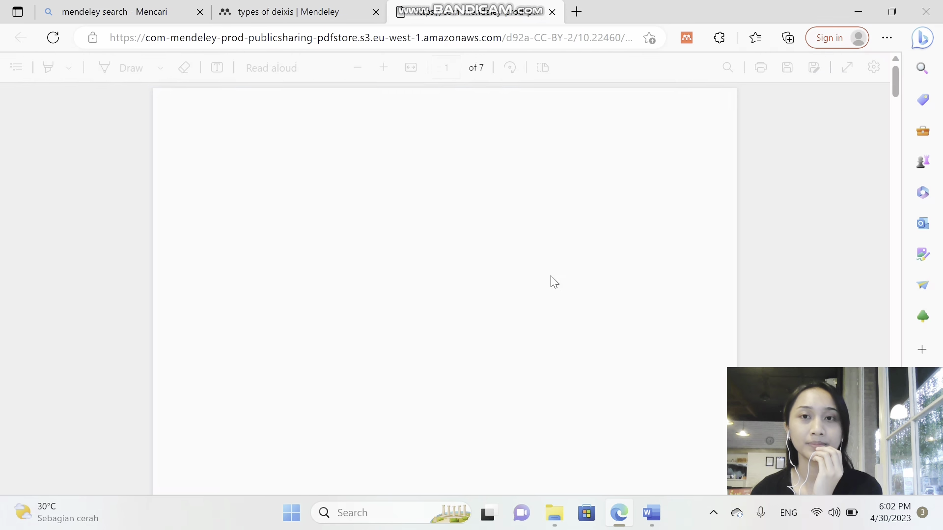
{"action": "scroll", "coordinate": [352, 319], "scroll_direction": "down", "scroll_amount": 10}
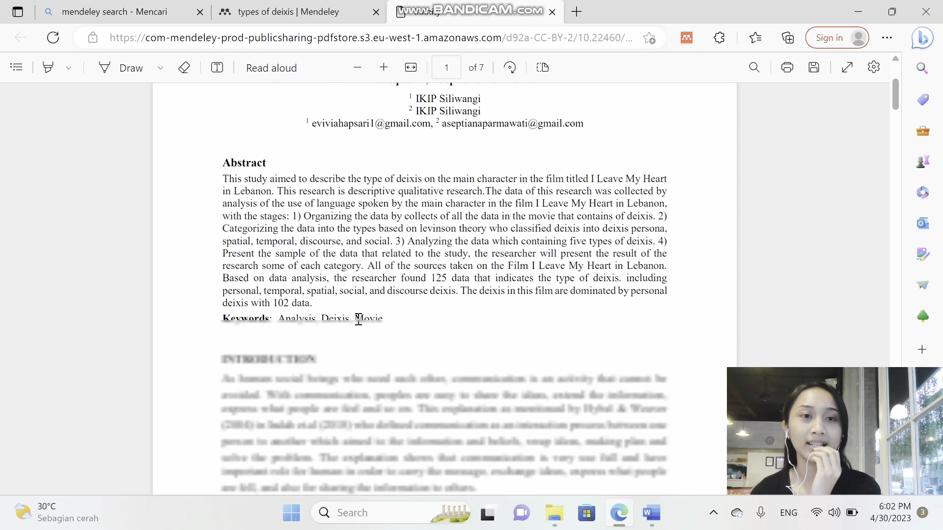
{"action": "scroll", "coordinate": [352, 320], "scroll_direction": "down", "scroll_amount": 15}
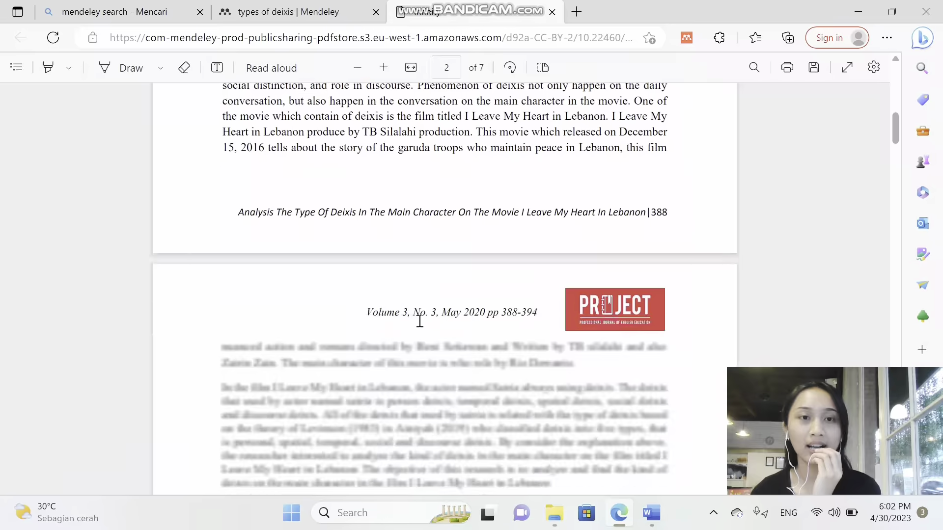
{"action": "scroll", "coordinate": [422, 325], "scroll_direction": "down", "scroll_amount": 10}
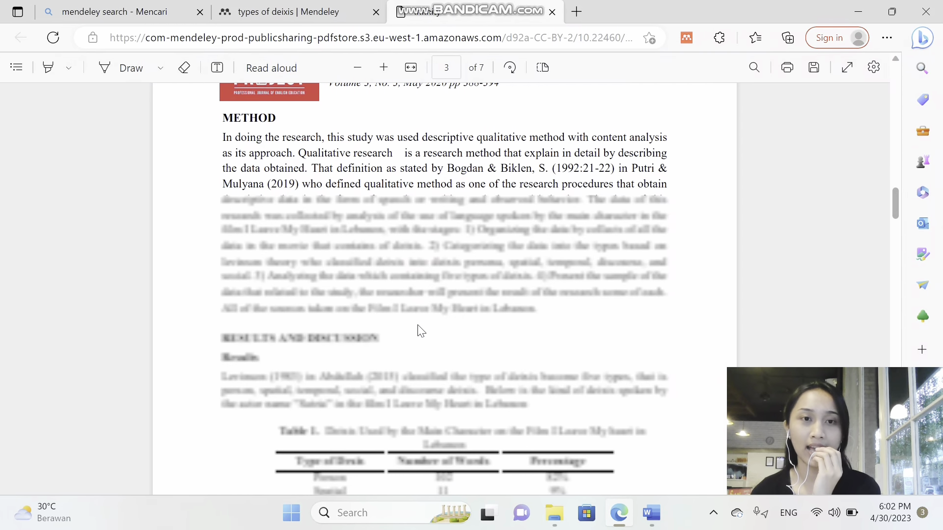
{"action": "scroll", "coordinate": [421, 329], "scroll_direction": "up", "scroll_amount": 8}
{"action": "scroll", "coordinate": [421, 330], "scroll_direction": "up", "scroll_amount": 12}
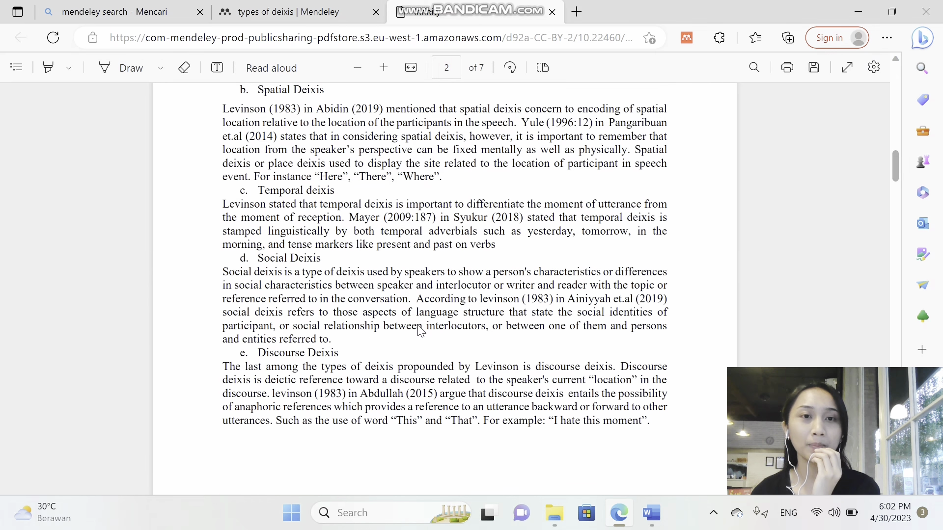
- Copy the introduction's sentence "Phenomenon of deixis not only happen on the daily conversation..." ending at "in the movie." and paste it into the blank Word document
{"action": "scroll", "coordinate": [424, 330], "scroll_direction": "up", "scroll_amount": 8}
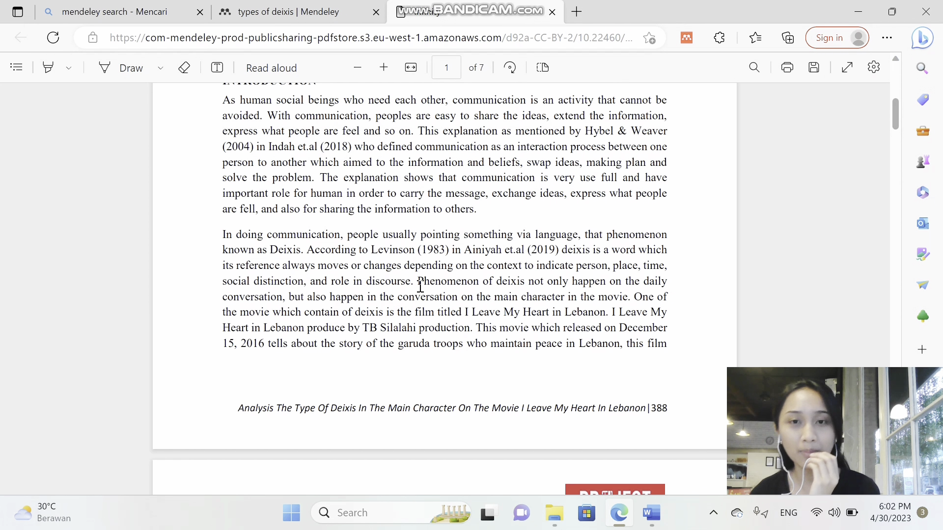
{"action": "left_click_drag", "start_coordinate": [420, 286], "coordinate": [595, 308]}
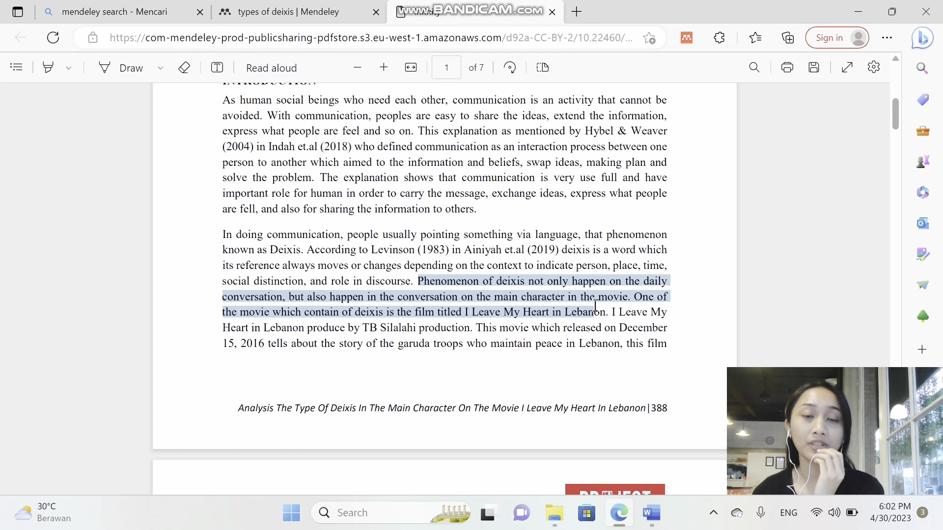
{"action": "left_click_drag", "start_coordinate": [594, 307], "coordinate": [633, 301]}
{"action": "key", "text": "ctrl+c"}
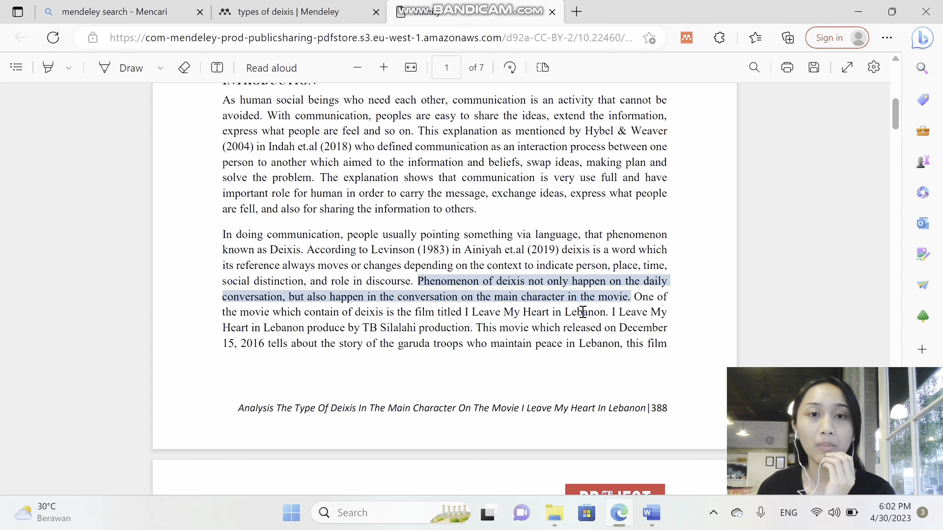
{"action": "left_click", "coordinate": [651, 513]}
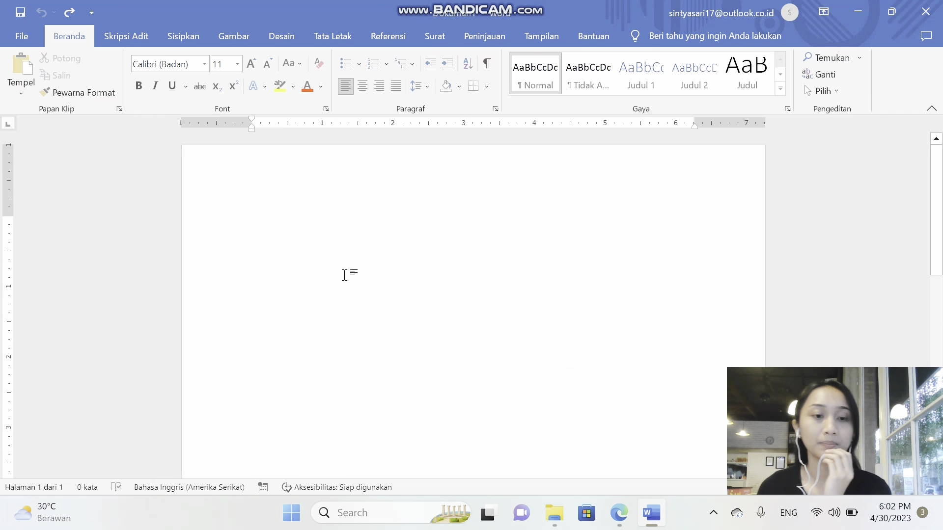
{"action": "key", "text": "ctrl+v"}
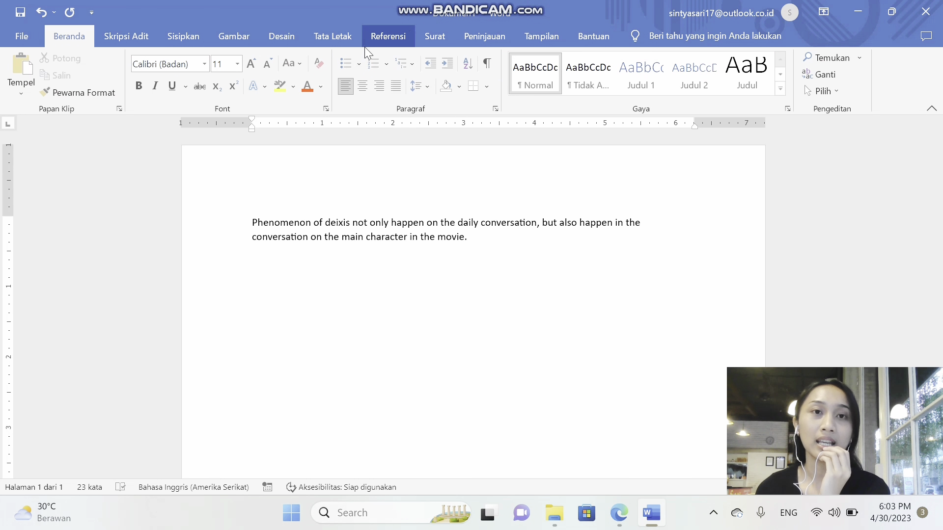
- Return to the Mendeley search results in the browser and add the I Leave My Heart in Lebanon article to the library
{"action": "left_click", "coordinate": [388, 36]}
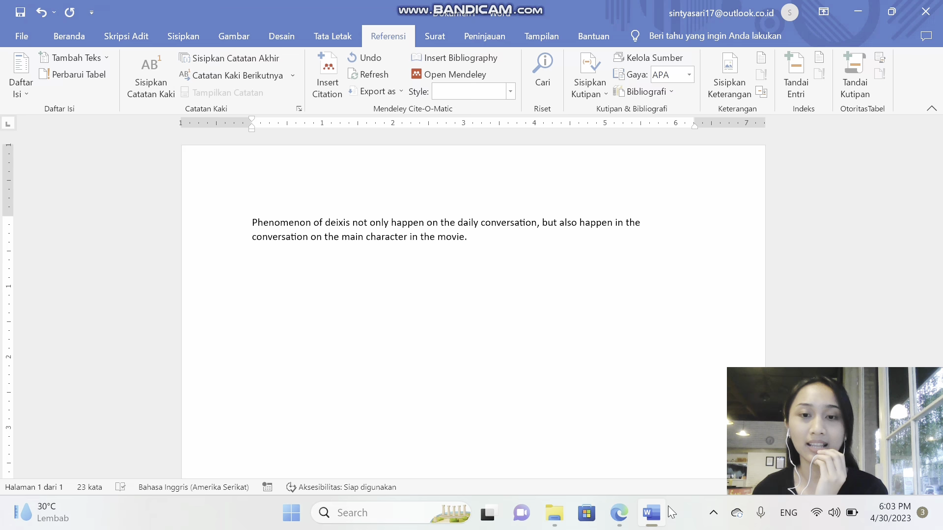
{"action": "left_click", "coordinate": [620, 518]}
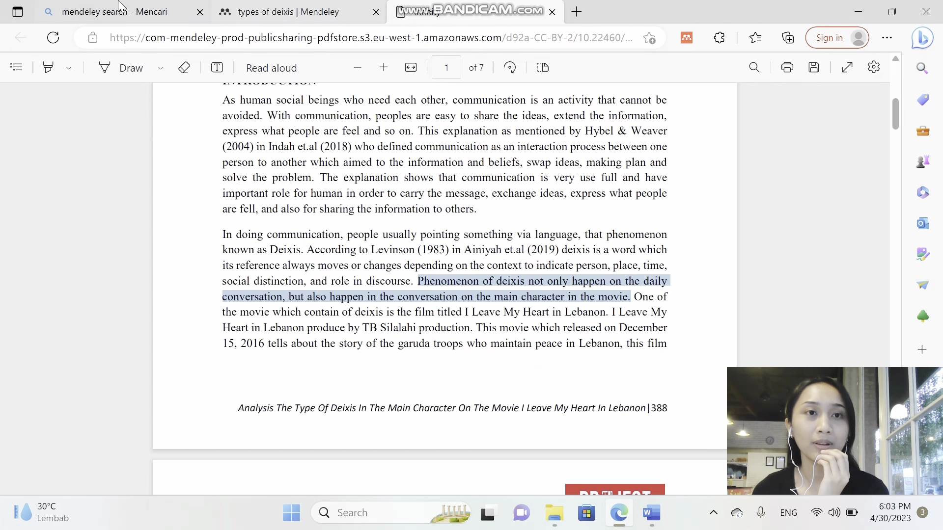
{"action": "left_click", "coordinate": [103, 9]}
{"action": "left_click", "coordinate": [261, 9]}
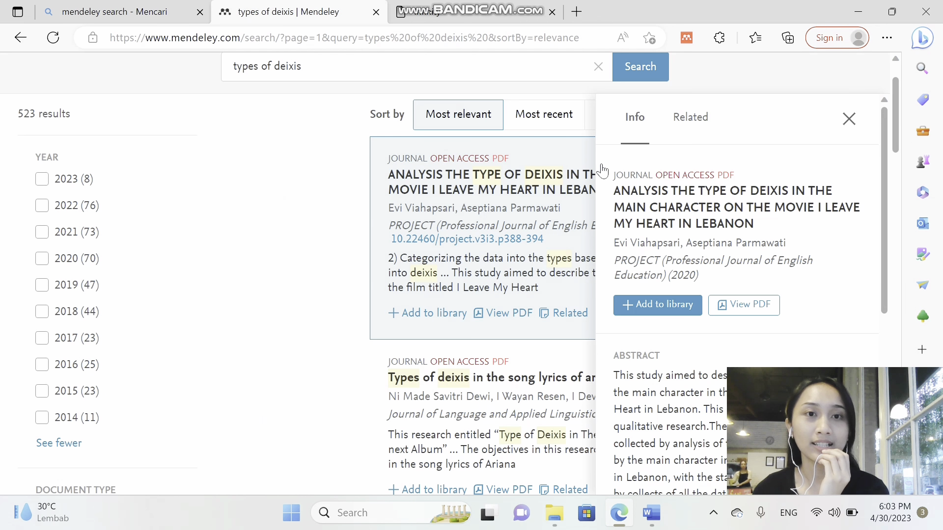
{"action": "left_click", "coordinate": [670, 306]}
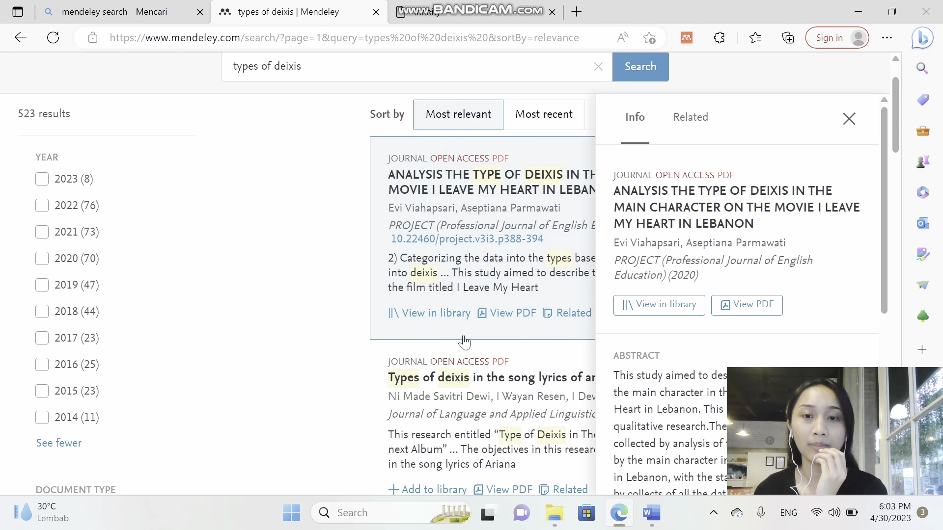
- Switch to Word, start a Mendeley citation after the pasted sentence, and go to Mendeley Desktop to choose the source
{"action": "left_click", "coordinate": [651, 512]}
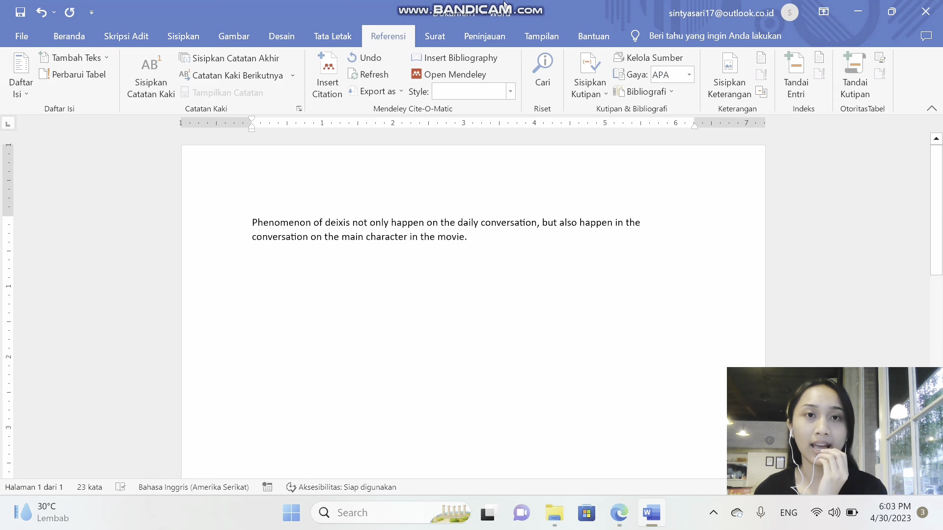
{"action": "left_click", "coordinate": [315, 75]}
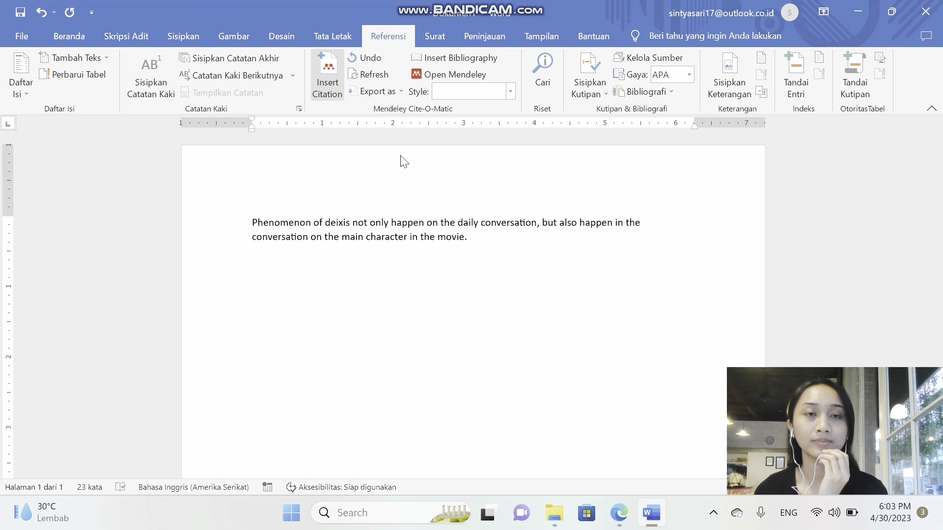
{"action": "left_click", "coordinate": [331, 73]}
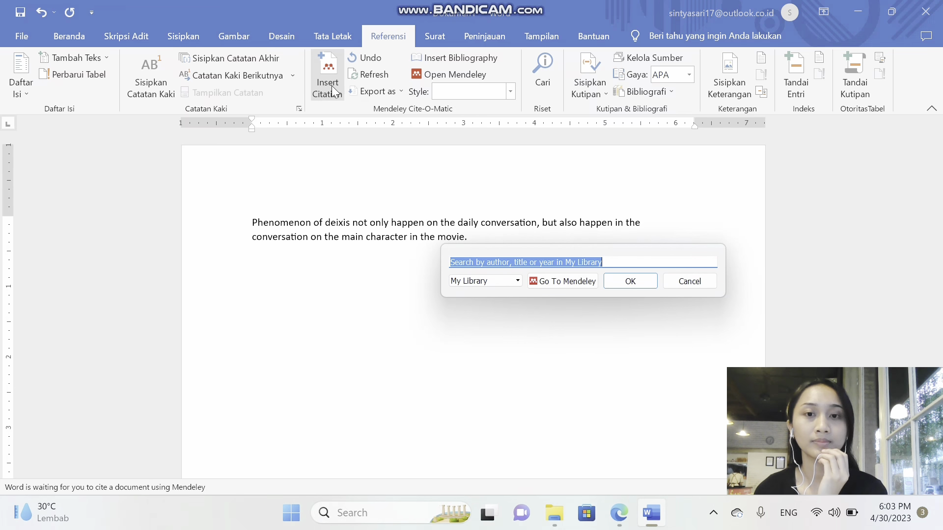
{"action": "left_click", "coordinate": [573, 281]}
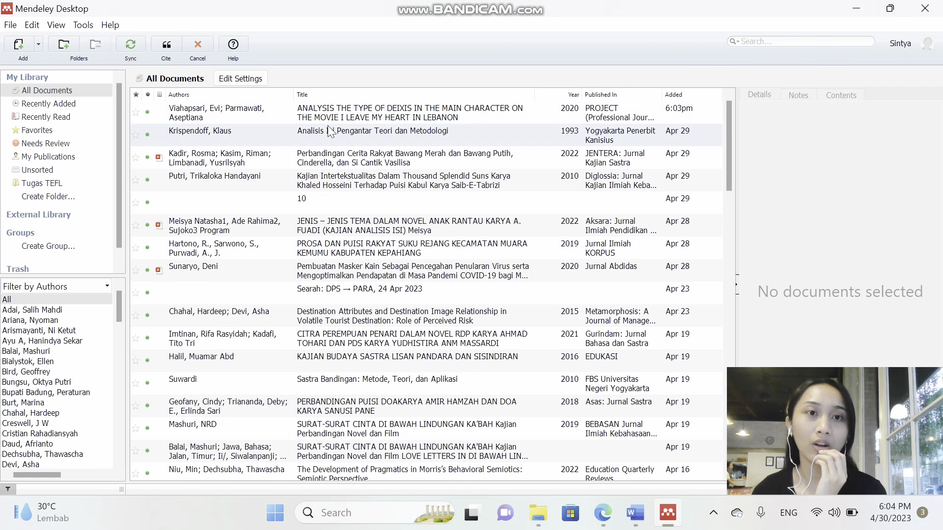
- Select the I Leave My Heart in Lebanon article, review its details, mark them as correct, and cite it in the Word document
{"action": "left_click", "coordinate": [385, 122]}
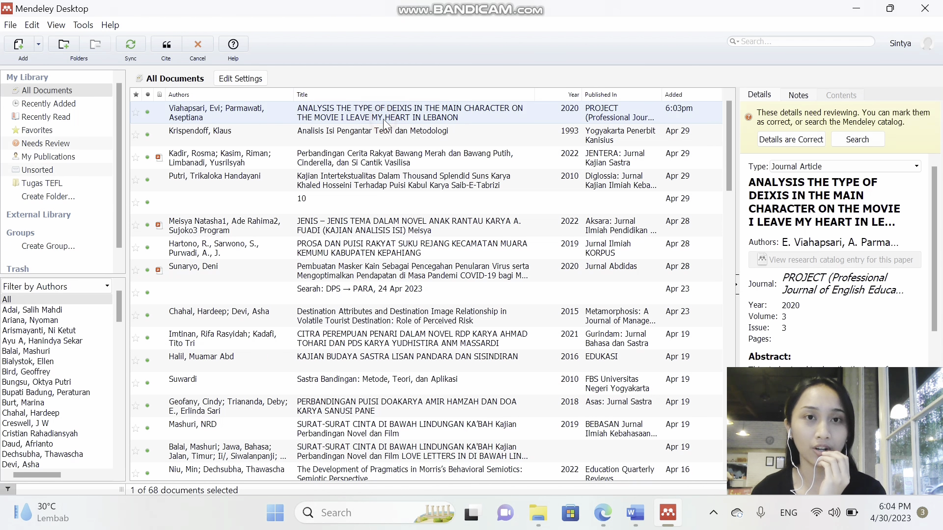
{"action": "left_click", "coordinate": [872, 141]}
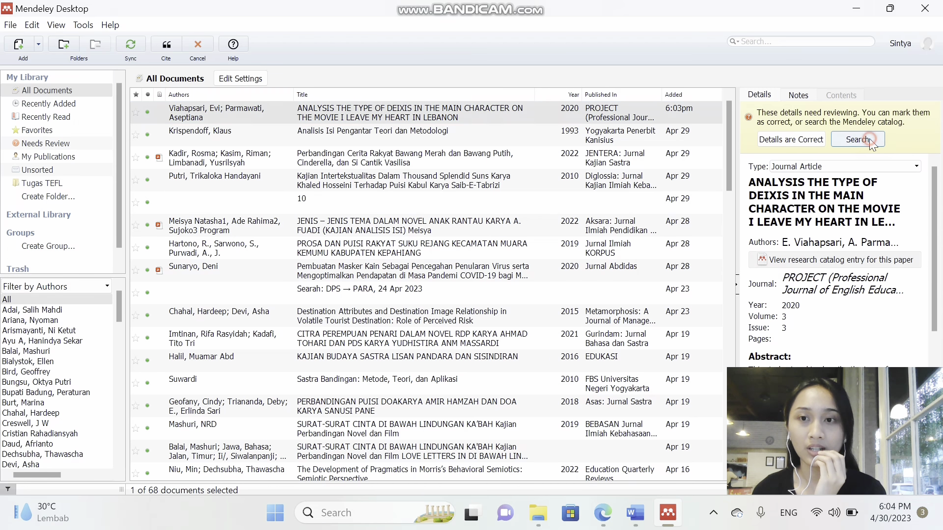
{"action": "scroll", "coordinate": [835, 294], "scroll_direction": "down", "scroll_amount": 5}
{"action": "scroll", "coordinate": [834, 295], "scroll_direction": "up", "scroll_amount": 5}
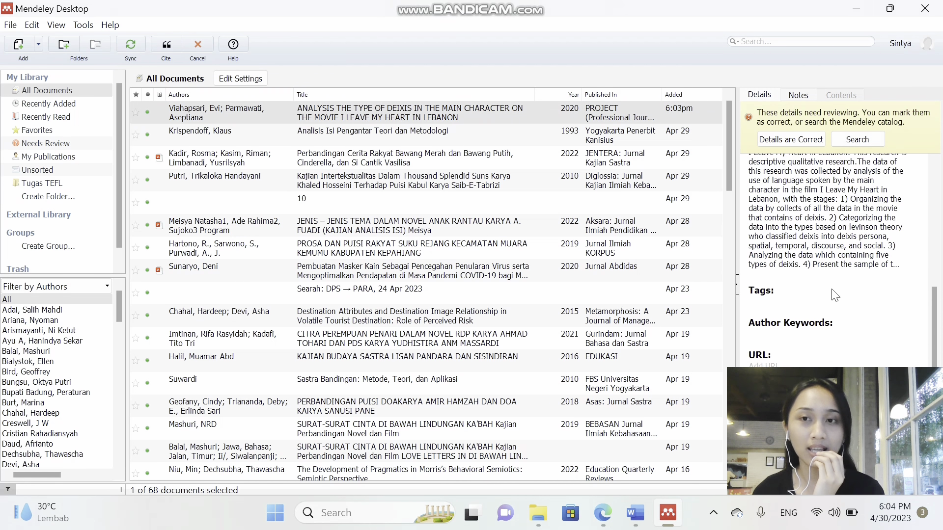
{"action": "left_click", "coordinate": [799, 140]}
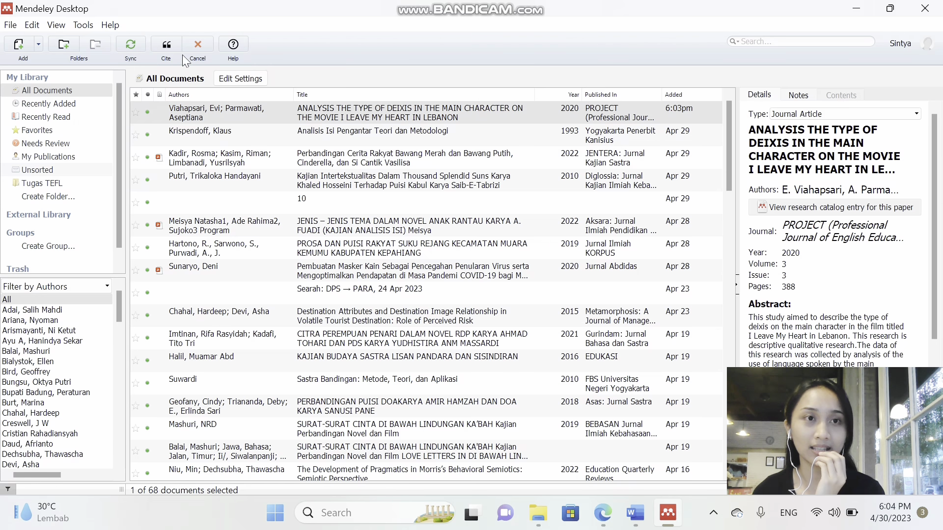
{"action": "left_click", "coordinate": [158, 45]}
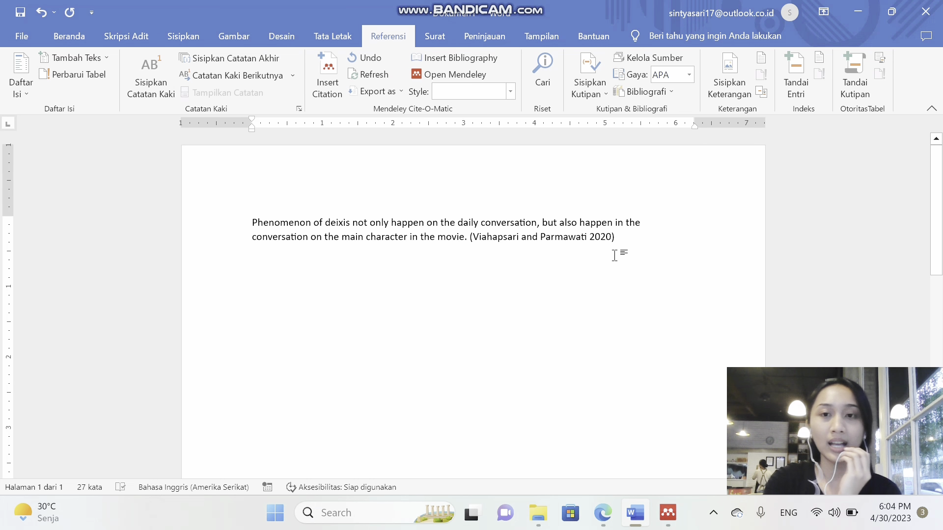
- Add blank lines below the cited sentence and insert the Mendeley bibliography there
{"action": "key", "text": "Return"}
{"action": "key", "text": "Return"}
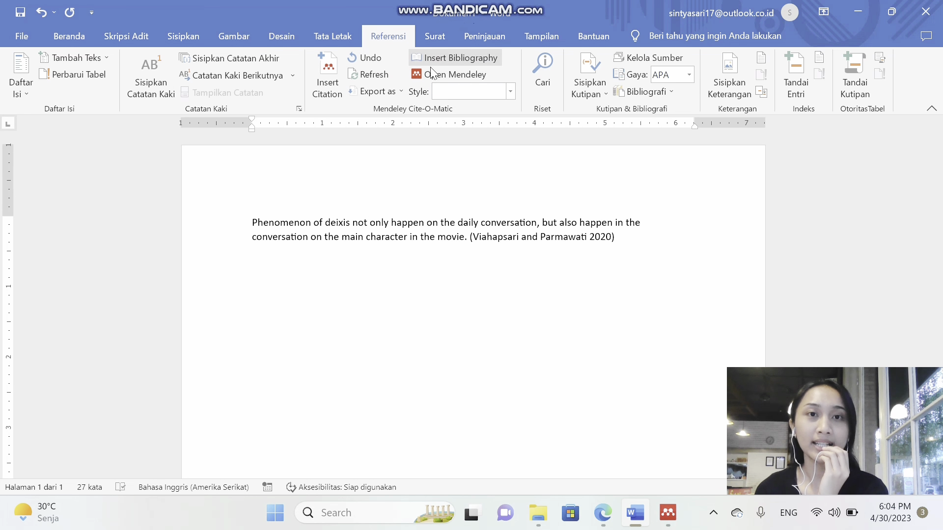
{"action": "left_click", "coordinate": [456, 61]}
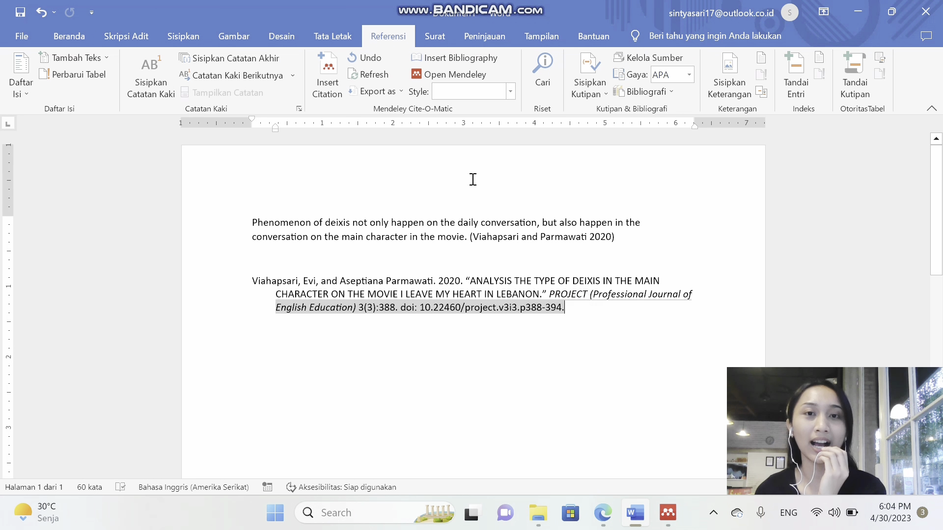
- Examine the available Mendeley citation styles, choosing American Sociological Association 6th edition for the citation and bibliography
{"action": "left_click", "coordinate": [510, 93]}
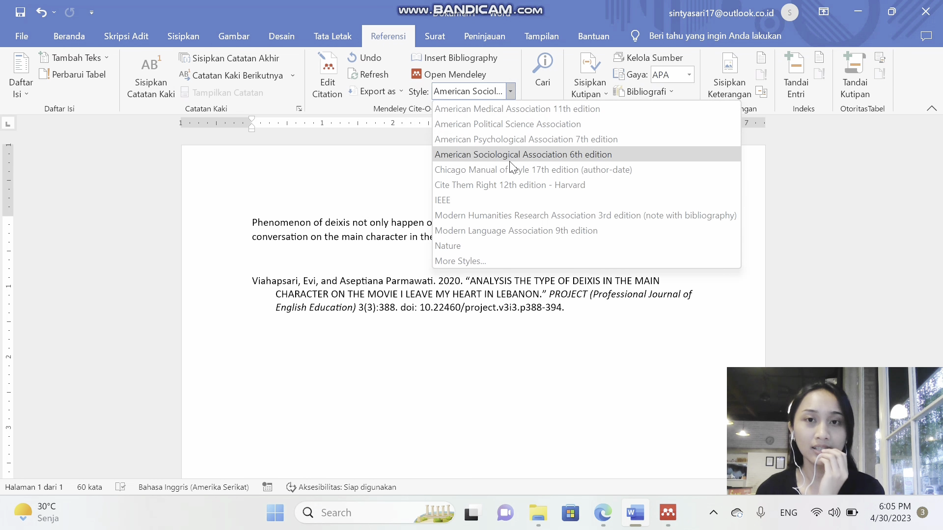
{"action": "left_click", "coordinate": [589, 157]}
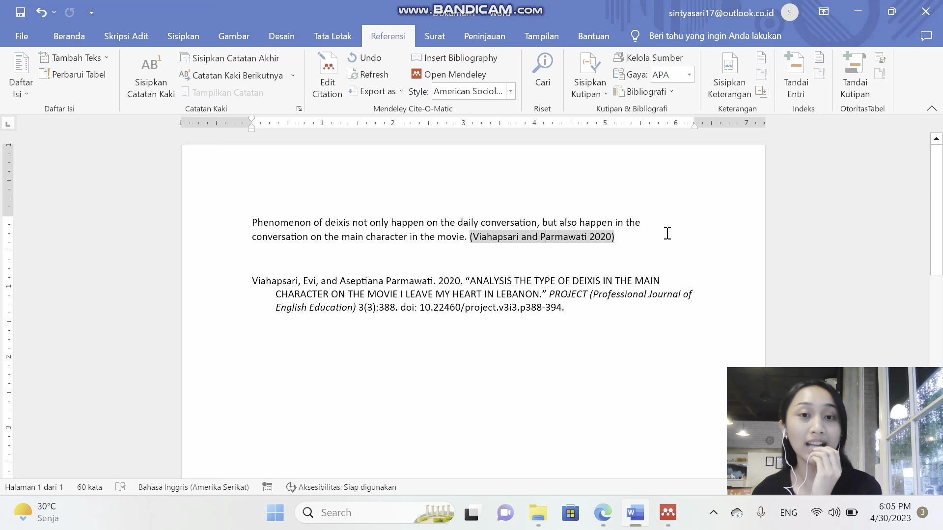
{"action": "left_click", "coordinate": [510, 91]}
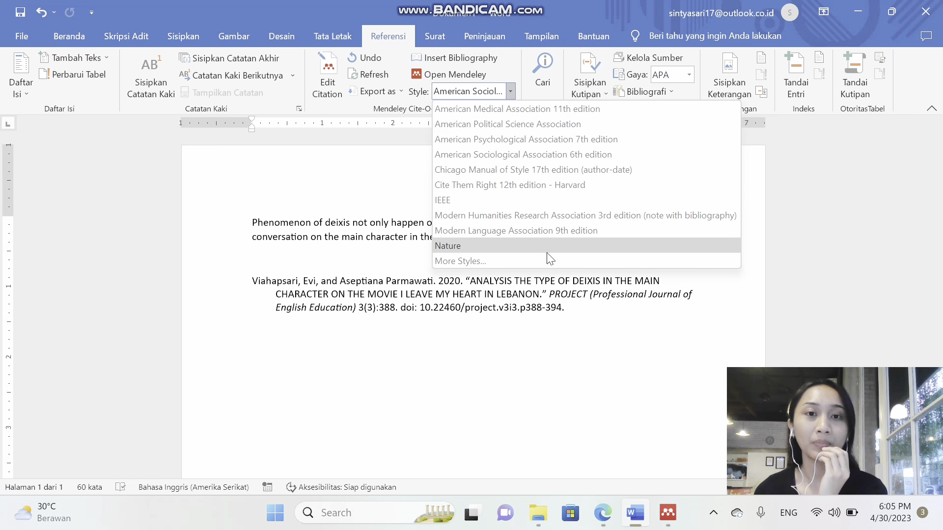
{"action": "left_click", "coordinate": [338, 172]}
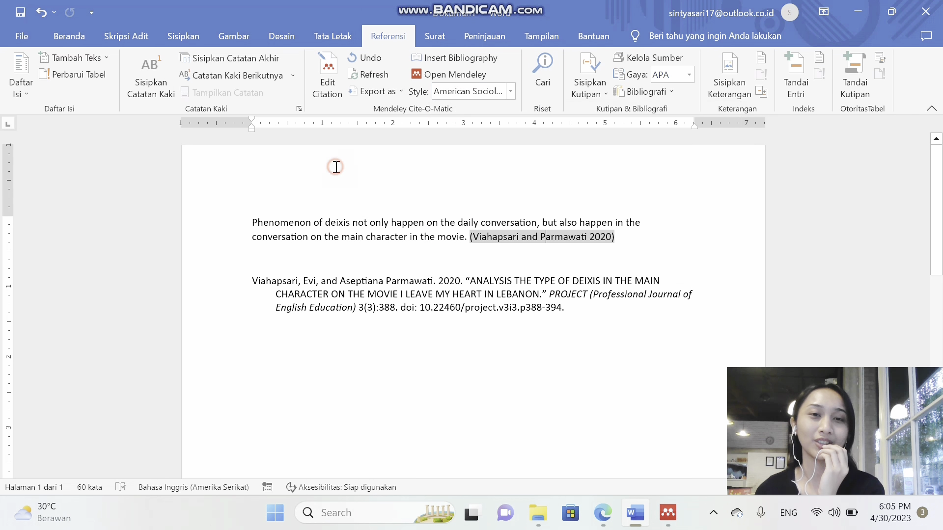